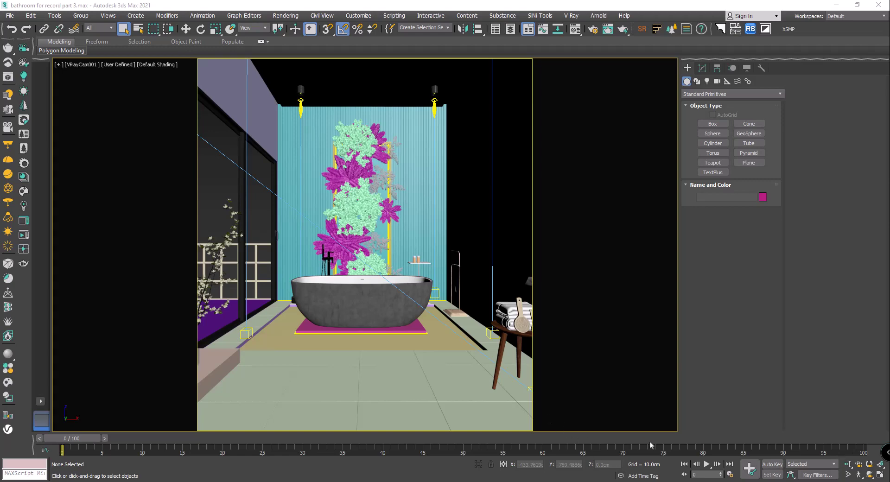
- Select the floor in front of the tub and orbit a perspective view of the whole bathroom
left_click(349, 405)
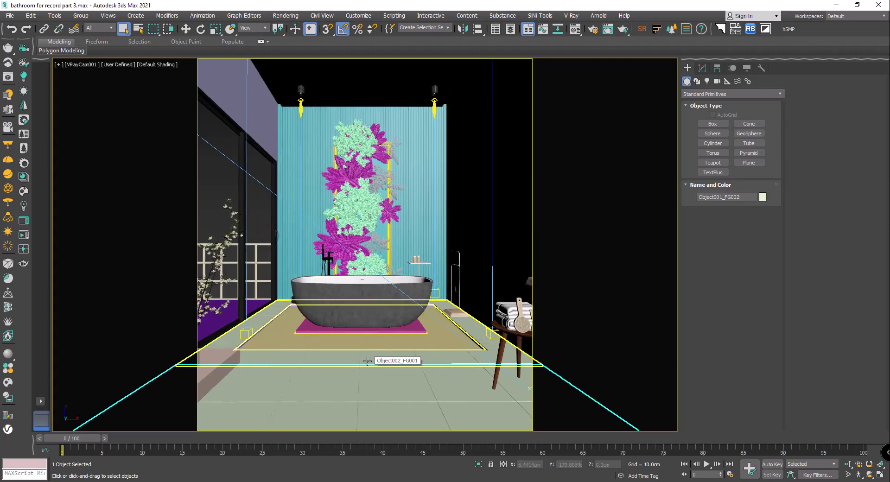
key("p")
mouse_move(420, 260)
middle_mouse_down("alt")
mouse_move(264, 360)
mouse_move(145, 359)
middle_mouse_up("alt")
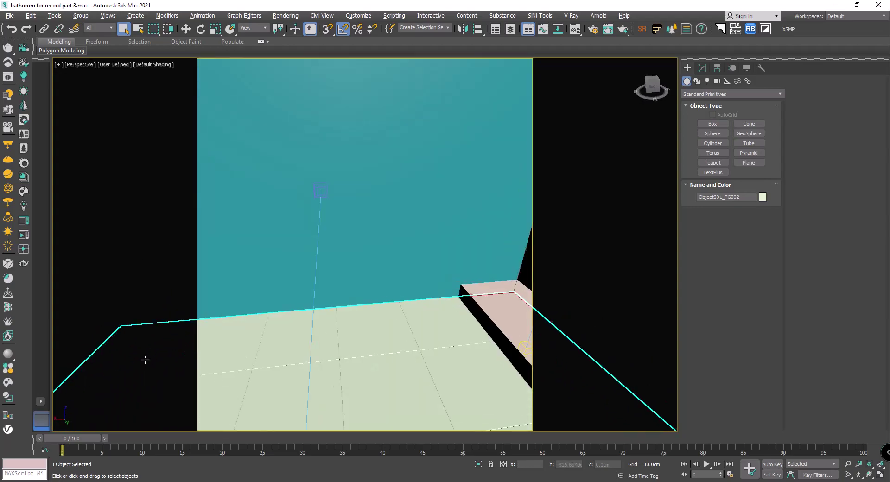
scroll(304, 343, "down", 5)
mouse_move(304, 343)
middle_mouse_down("alt")
mouse_move(310, 333)
mouse_move(377, 387)
mouse_move(350, 358)
mouse_move(358, 333)
mouse_move(353, 344)
middle_mouse_up("alt")
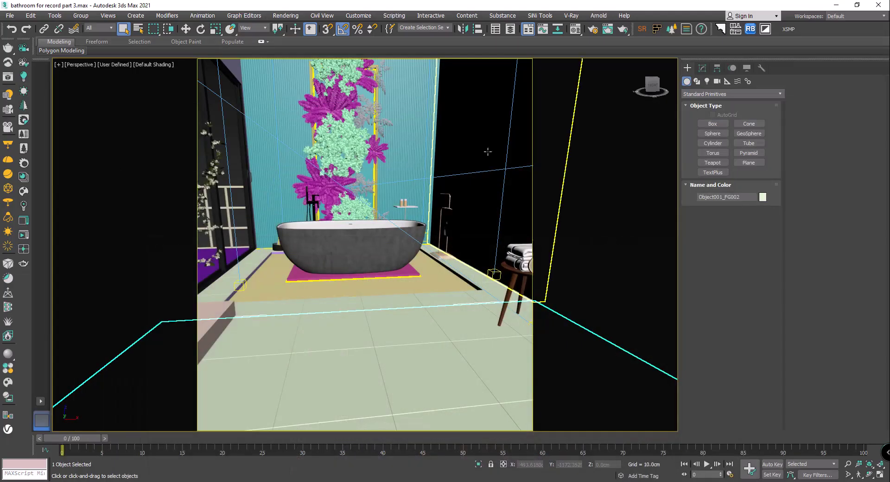
mouse_move(406, 318)
middle_mouse_down("alt")
mouse_move(385, 261)
mouse_move(490, 175)
middle_mouse_up("alt")
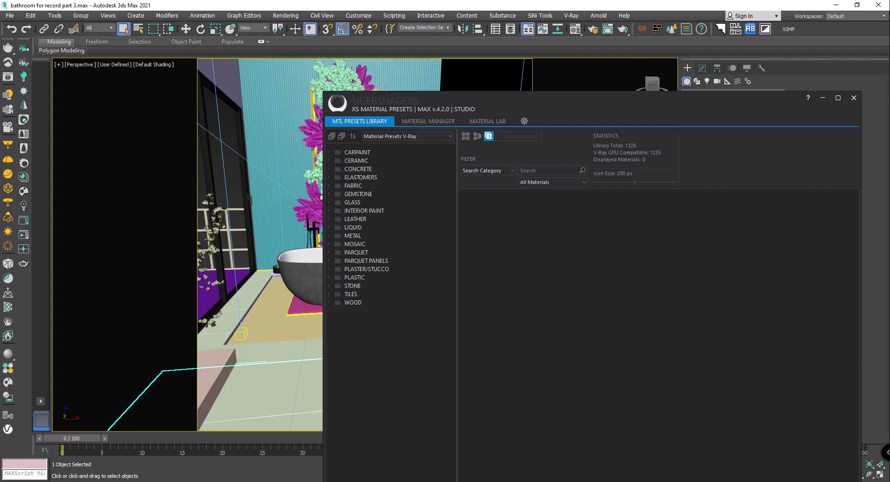
- Zoom into the 1223postproo.jpg reference render, then expand CONCRETE in the presets library
left_click(349, 408)
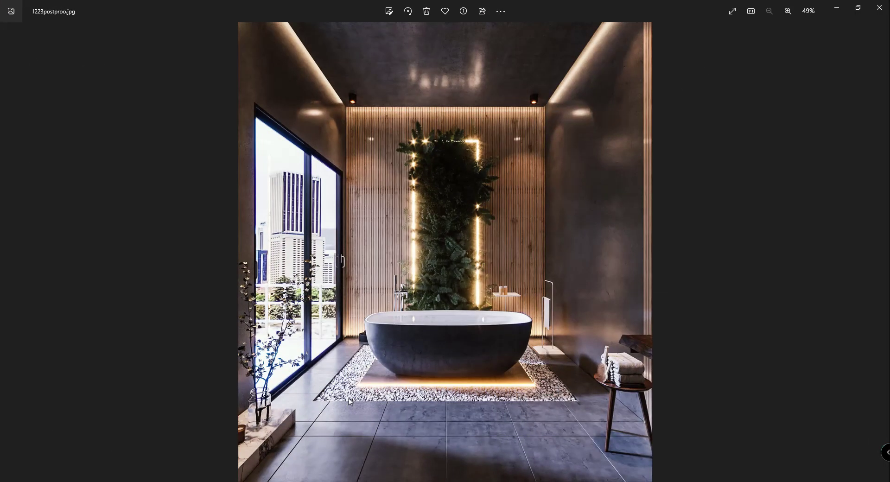
scroll(348, 401, "up", 3)
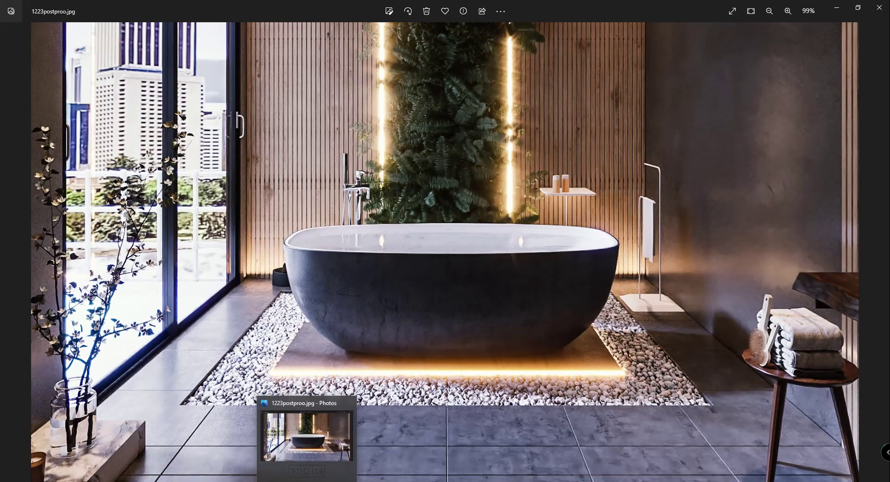
left_click(308, 426)
left_click_drag(501, 98, 551, 56)
left_click(379, 125)
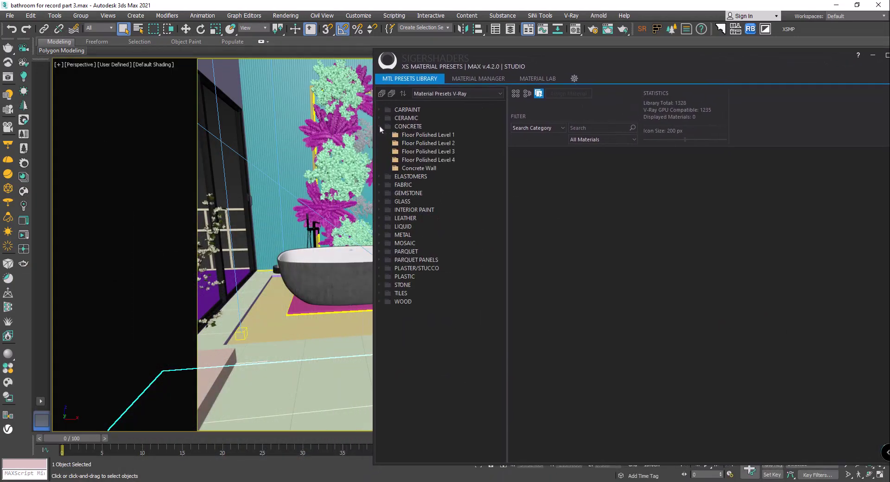
- Assign the Floor Polished Level 2 preset L2 Concrete Floor 6 to the floor and hide the library
left_click(448, 153)
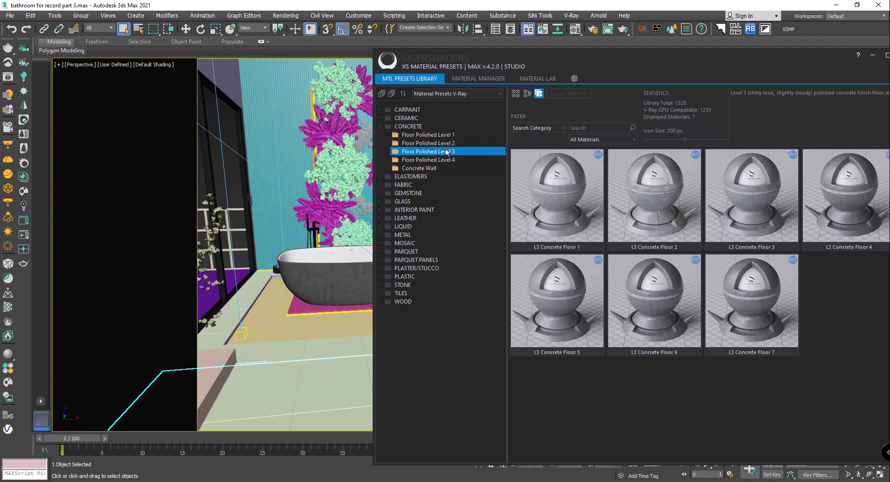
left_click(446, 146)
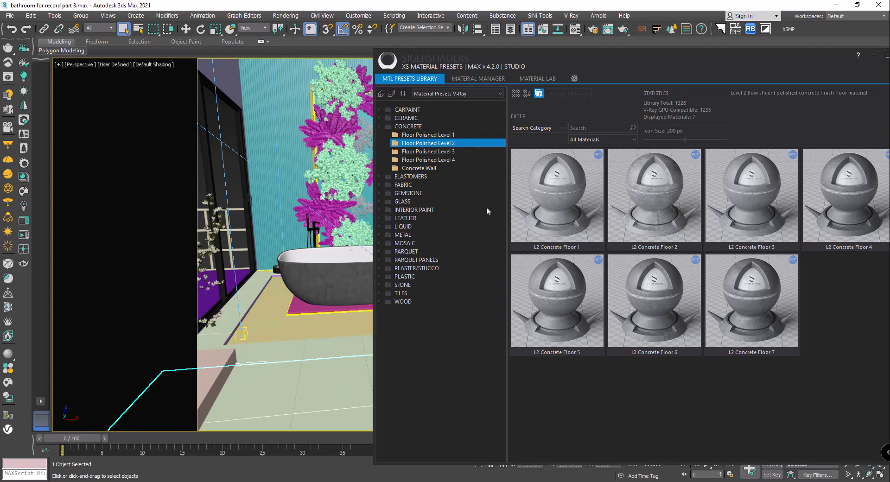
left_click_drag(514, 75, 516, 72)
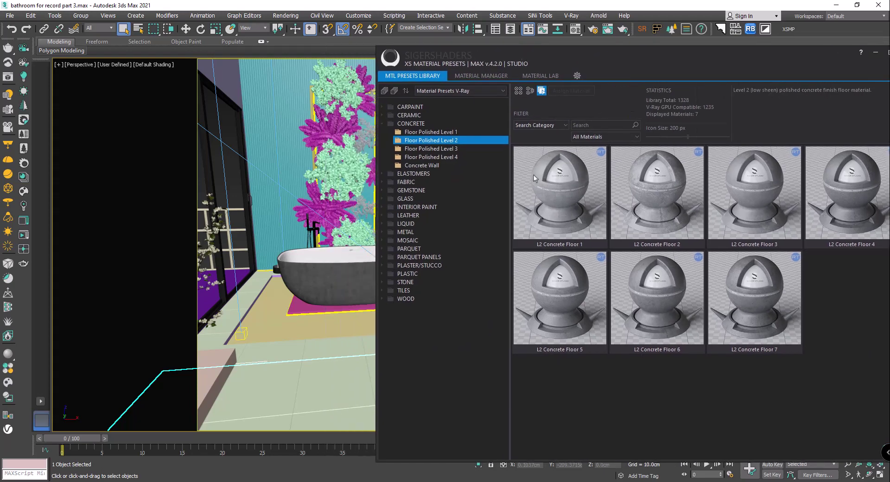
right_click(665, 311)
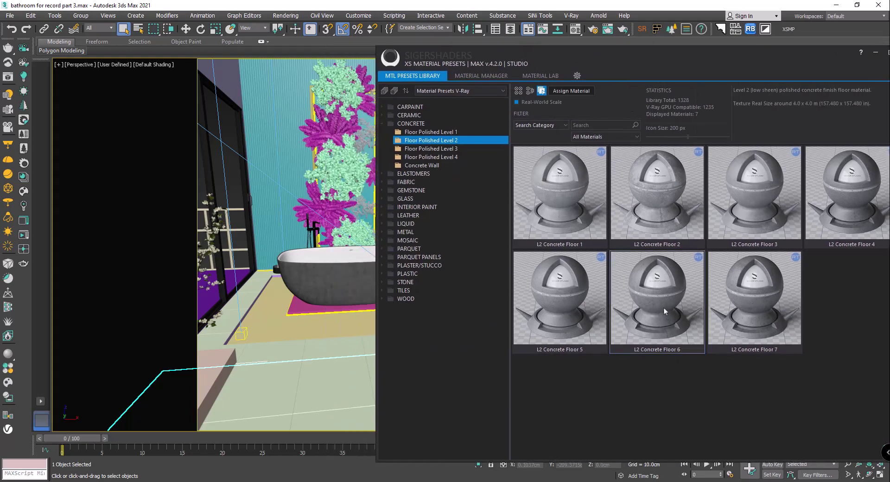
left_click(691, 326)
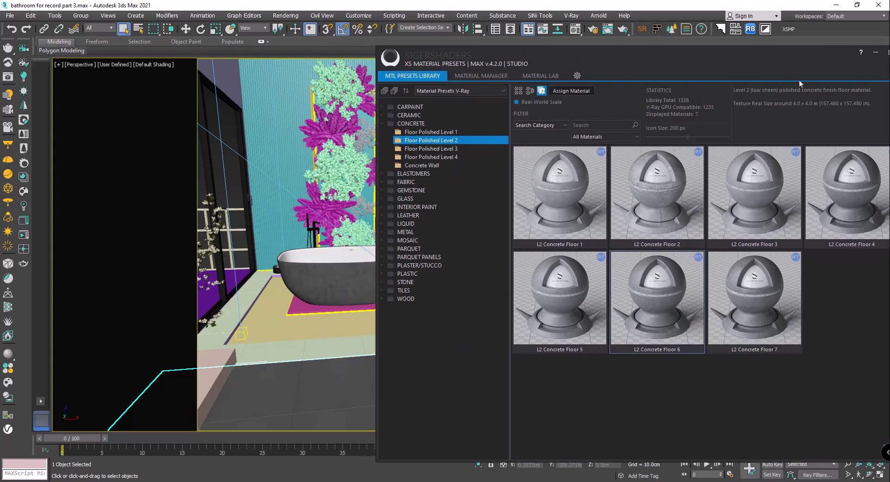
left_click_drag(799, 79, 668, 91)
left_click(668, 91)
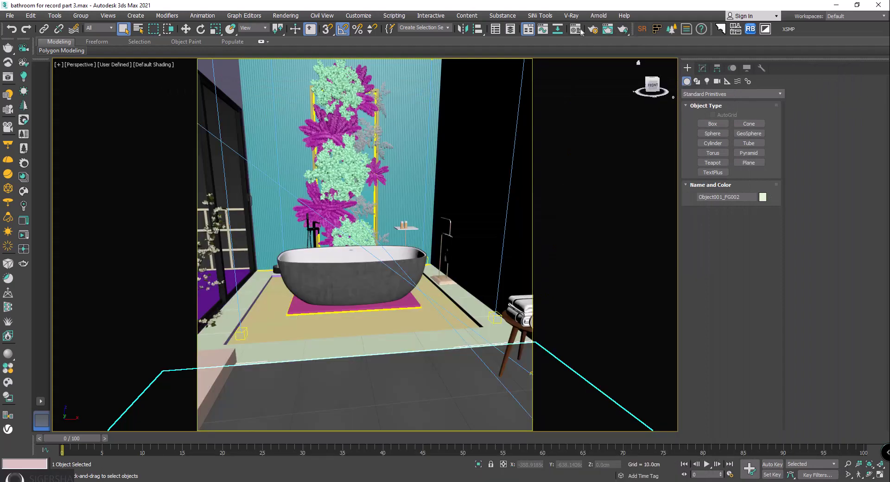
- Pick the floor's concrete in the Material Editor, show it shaded in the viewport, and view its modifiers
key("m")
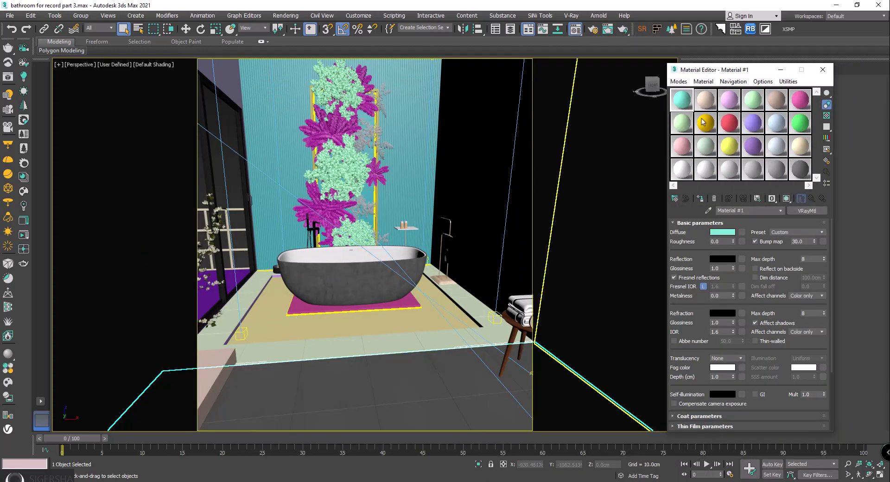
left_click(708, 210)
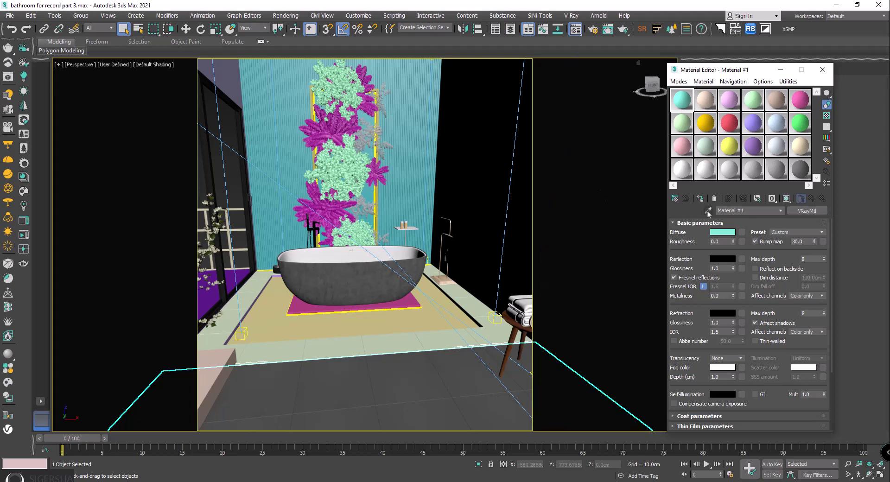
left_click(395, 385)
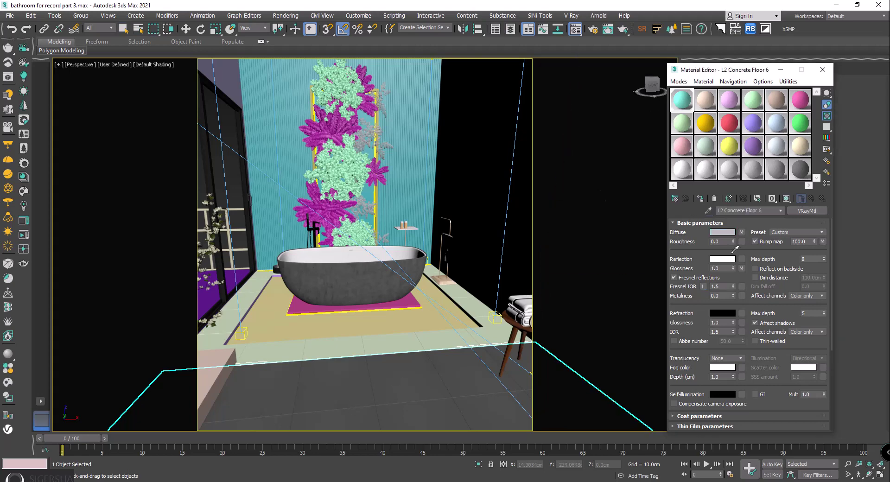
left_click(786, 200)
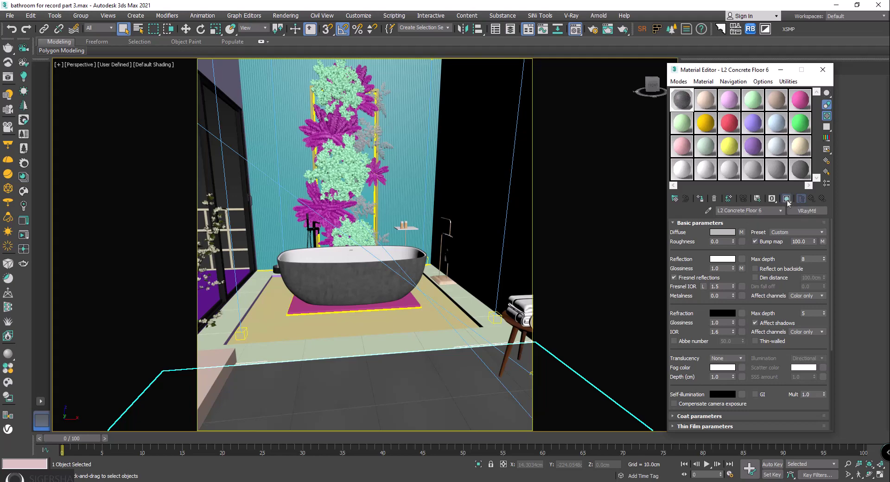
left_click(781, 73)
left_click(702, 68)
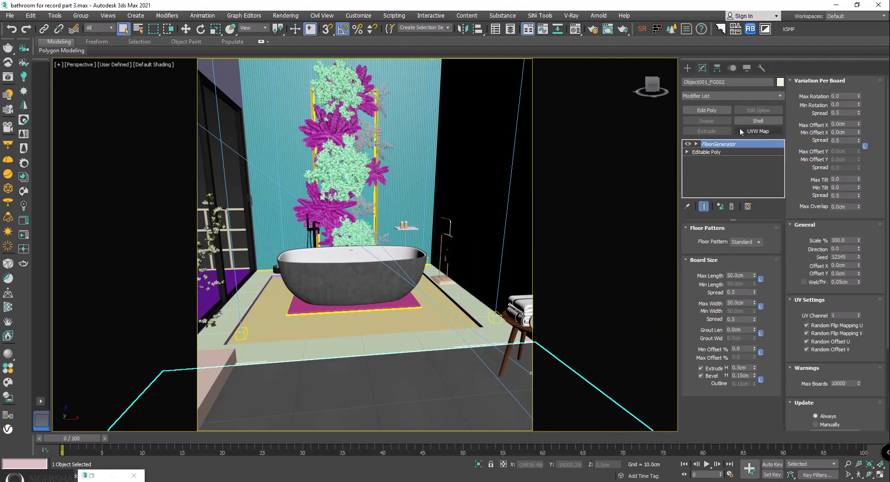
- Add a UVW Map to the floor, setting length, width and height to 1 cm, then 1.4 cm
left_click(742, 131)
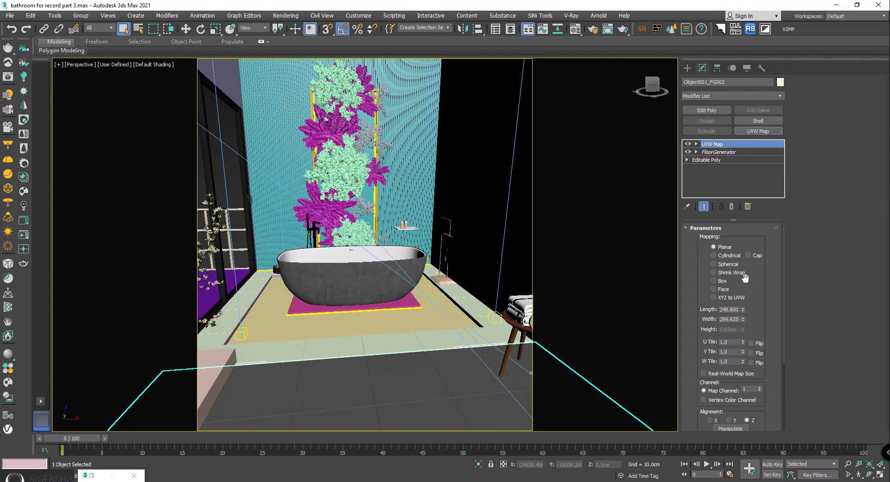
double_click(728, 310)
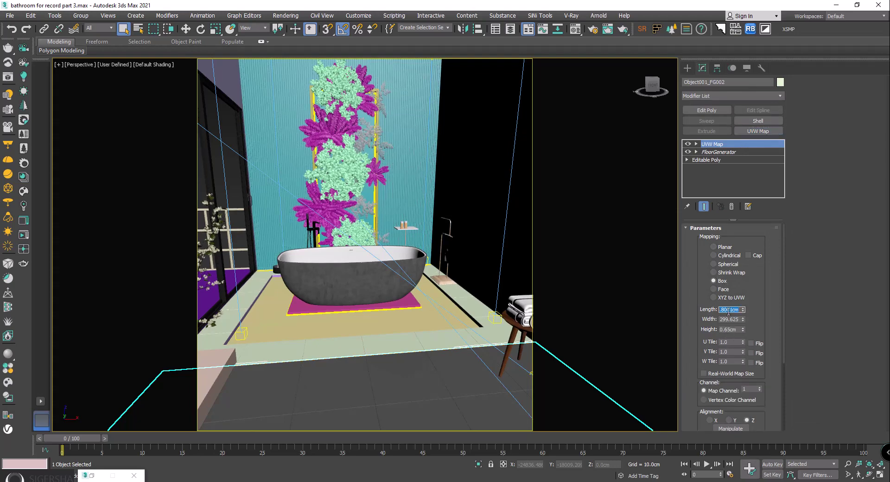
type("1")
key("Tab")
type("1")
key("Tab")
type("1")
key("Return")
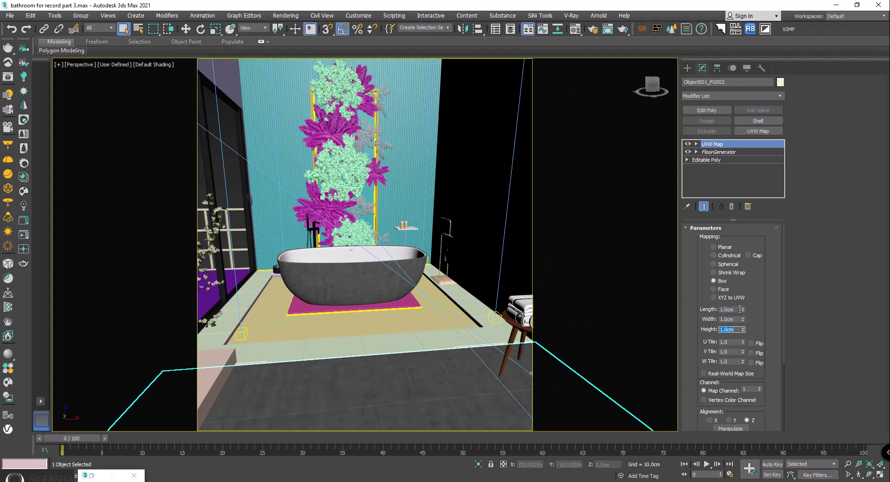
double_click(739, 309)
type("1,4")
key("Tab")
type("1,4")
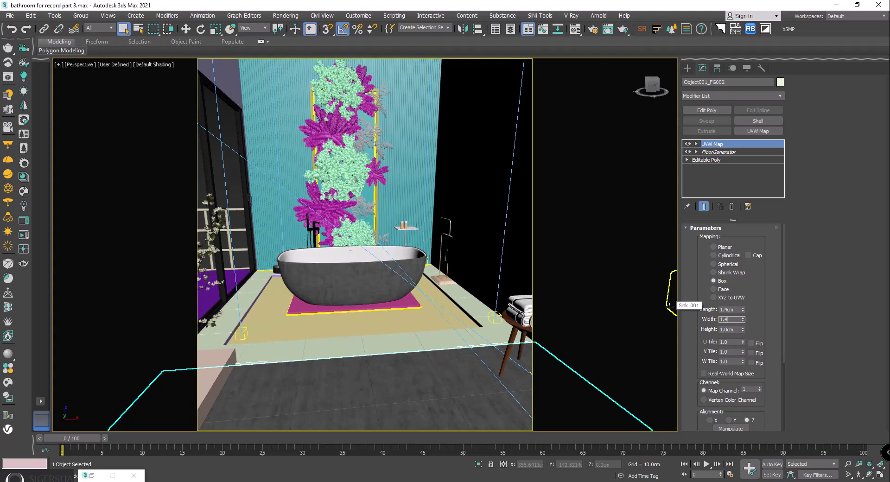
key("Tab")
type("1,4")
key("Return")
- Drag the concrete material onto the floor around the tub and select Object002_FG001
left_click(575, 29)
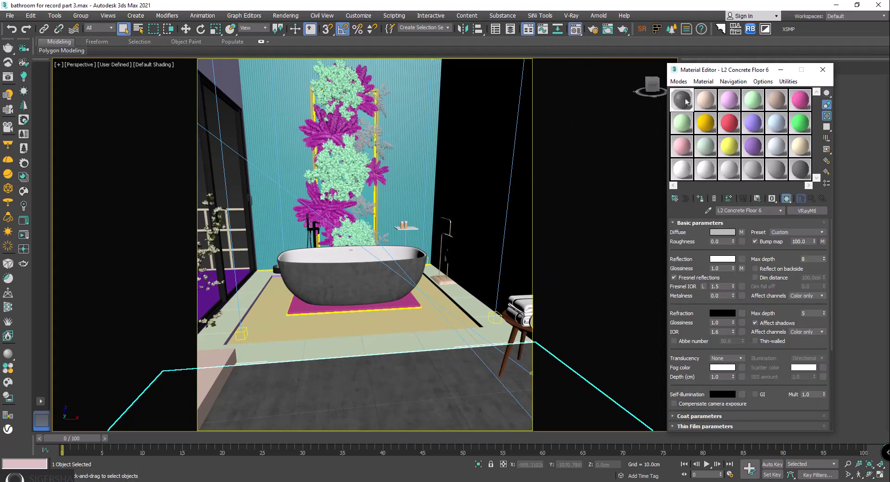
left_click_drag(686, 102, 443, 343)
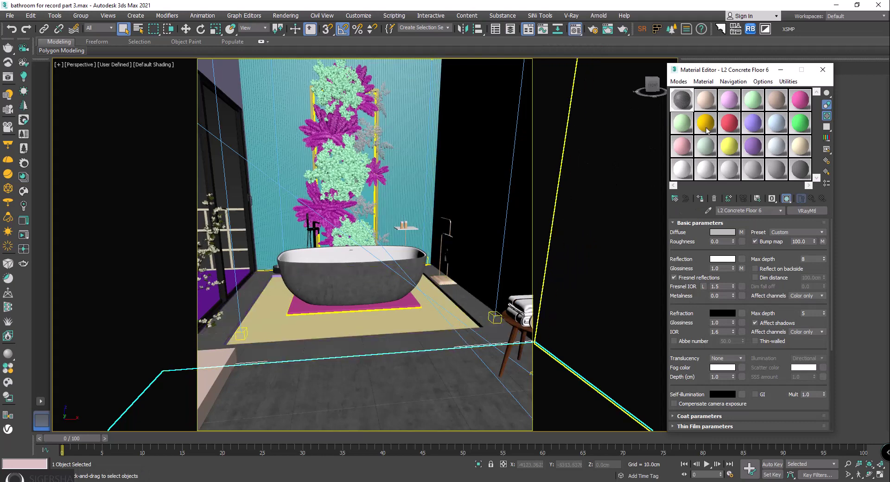
left_click(780, 70)
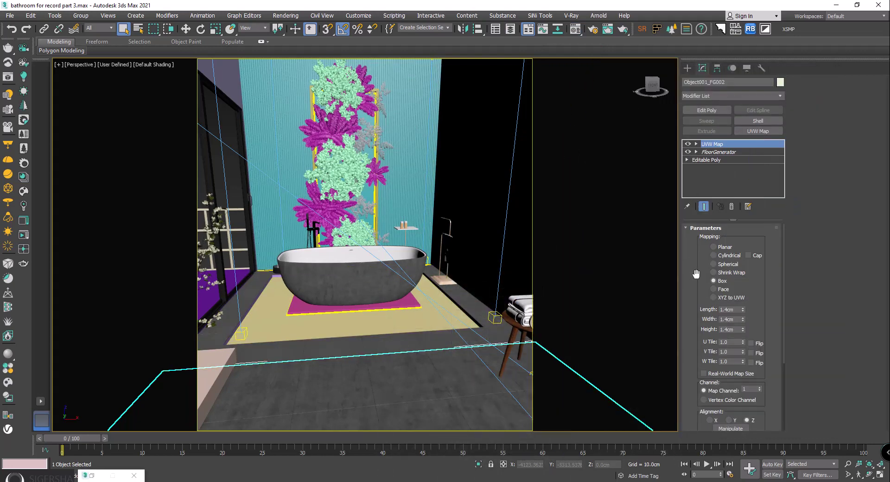
left_click(434, 344)
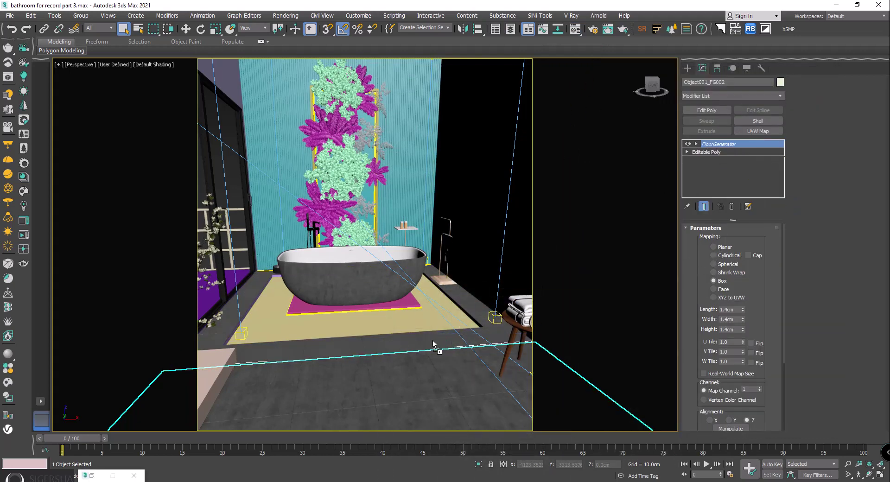
- Select the green wall and purple floor and assign them the concrete material
middle_click_drag(433, 344, 407, 191, "alt")
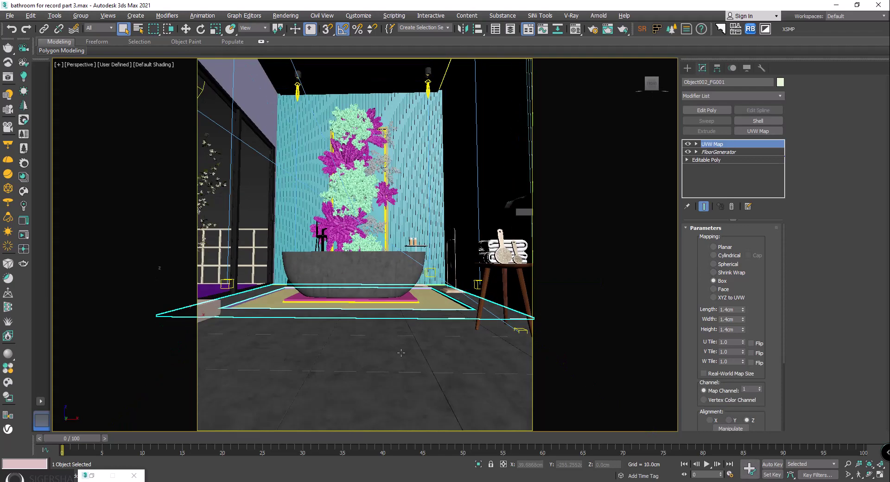
left_click(406, 191)
left_click(406, 247, "ctrl")
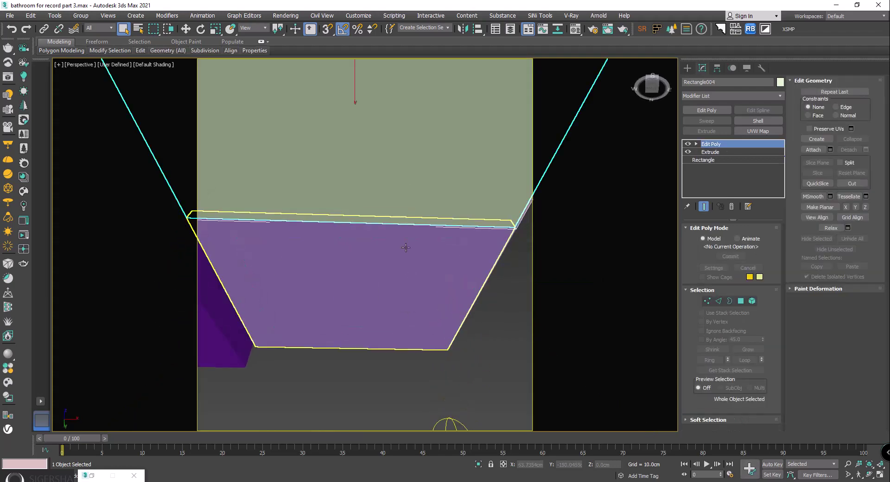
key("m")
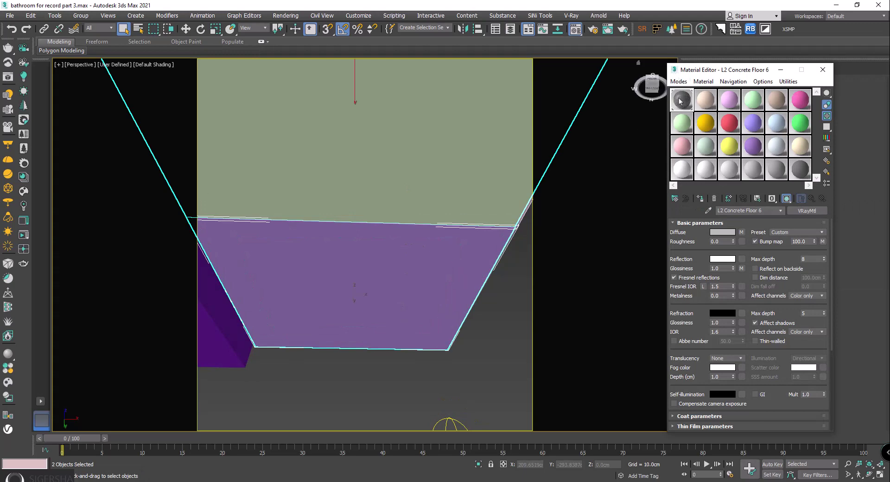
left_click(700, 198)
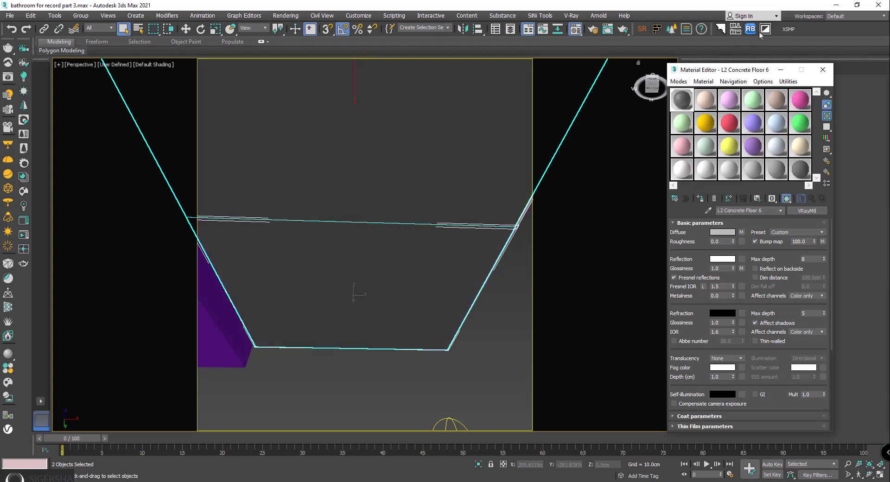
left_click(781, 70)
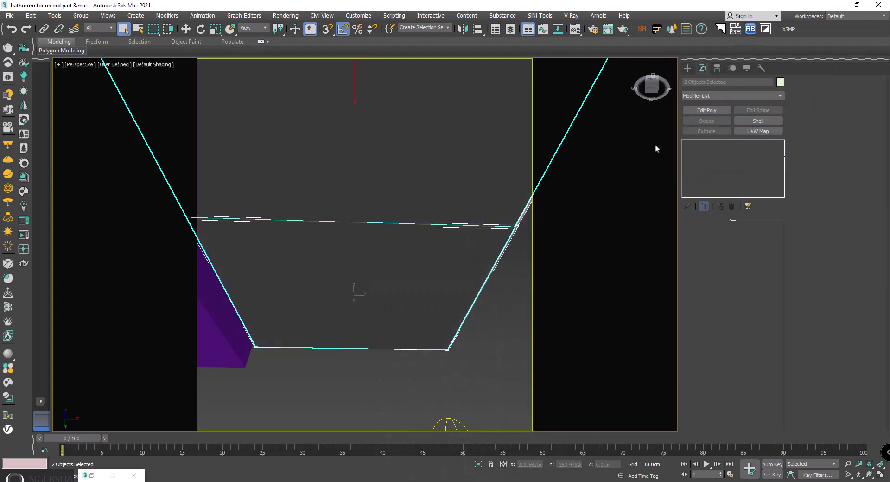
- Add a Box UVW Map with 1.0 cm length and width, then deselect and view the bathtub
left_click(758, 131)
left_click(714, 281)
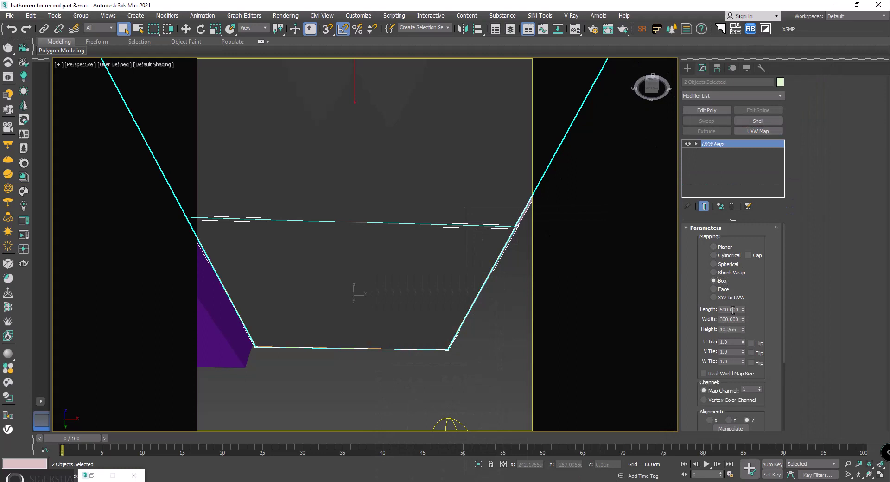
double_click(732, 309)
type("1")
key("Tab")
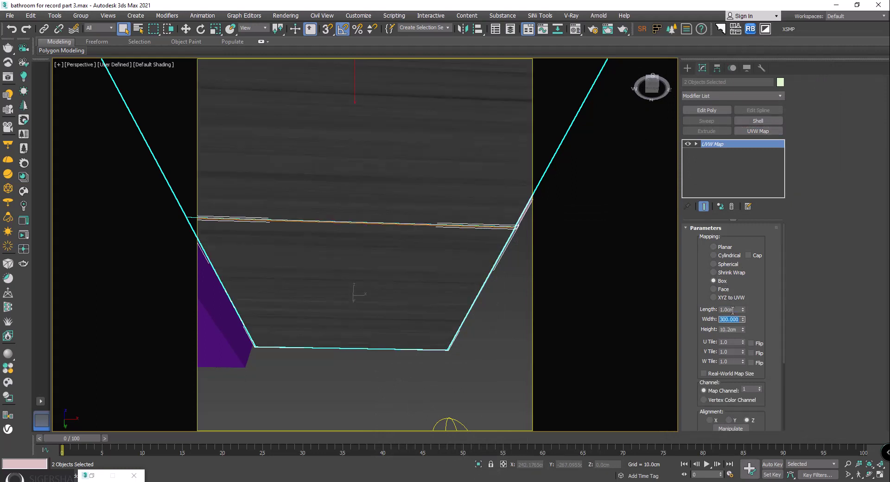
type("1")
key("Tab")
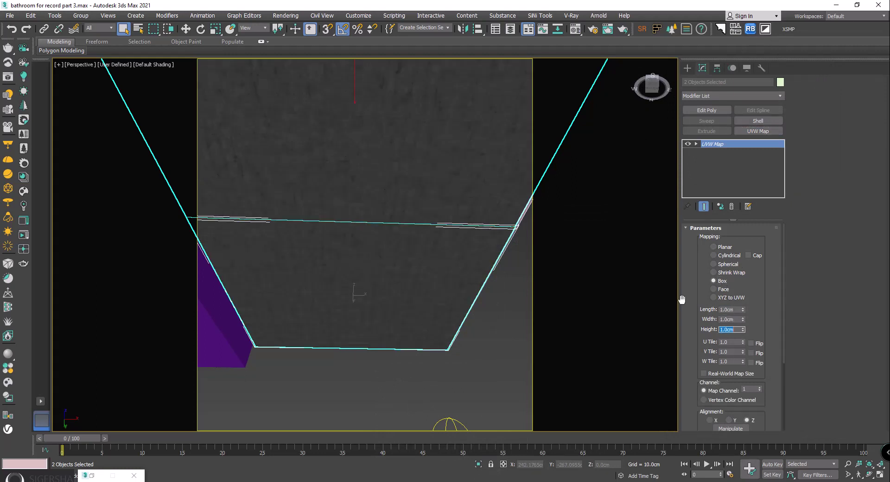
left_click(508, 367)
scroll(372, 268, "down", 5)
scroll(378, 306, "down", 5)
mouse_move(378, 306)
middle_mouse_down("alt")
mouse_move(362, 277)
mouse_move(360, 313)
mouse_move(392, 354)
mouse_move(411, 363)
mouse_move(415, 346)
middle_mouse_up("alt")
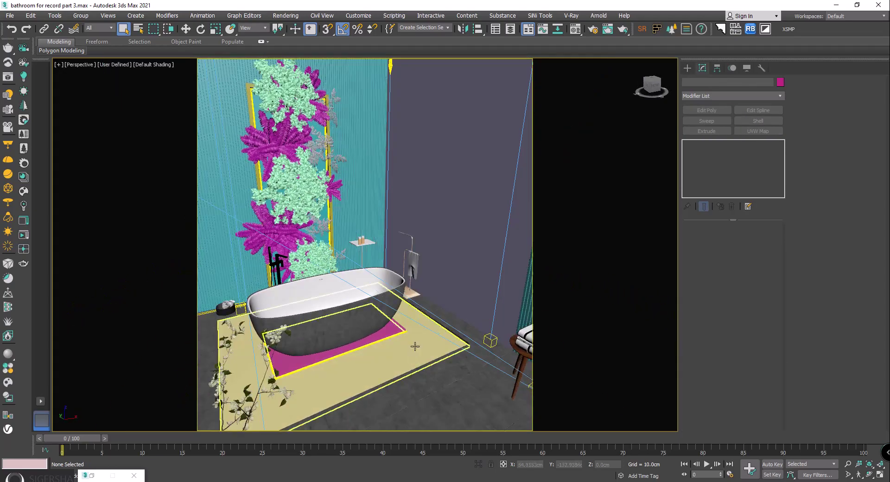
- Select five wall boxes, starting with Box003, and orbit back to the whole bathroom
left_click(416, 345)
scroll(363, 232, "up", 5)
scroll(382, 230, "down", 4)
scroll(383, 231, "down", 4)
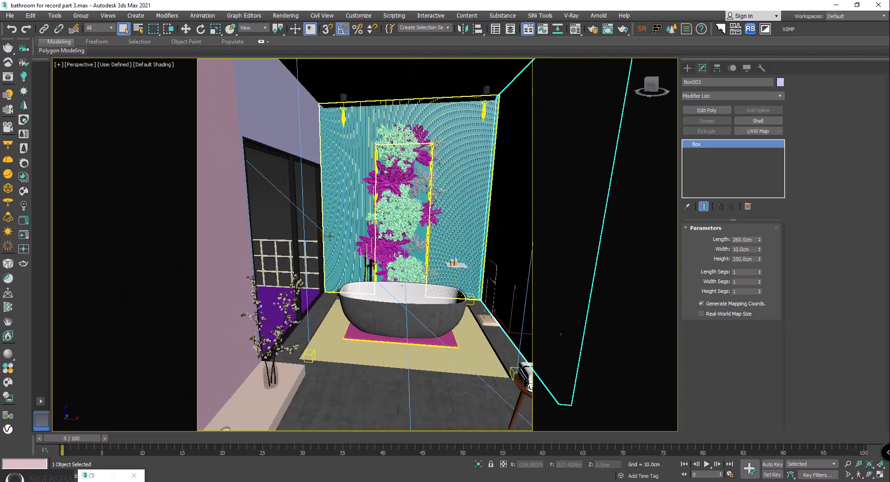
left_click(320, 113, "ctrl")
left_click(321, 113, "ctrl")
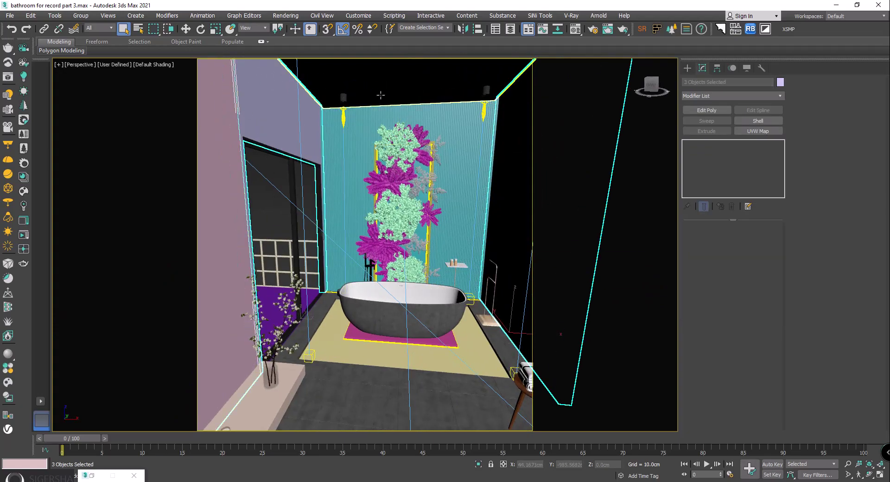
scroll(439, 205, "up", 5)
scroll(439, 205, "up", 3)
scroll(440, 204, "down", 5)
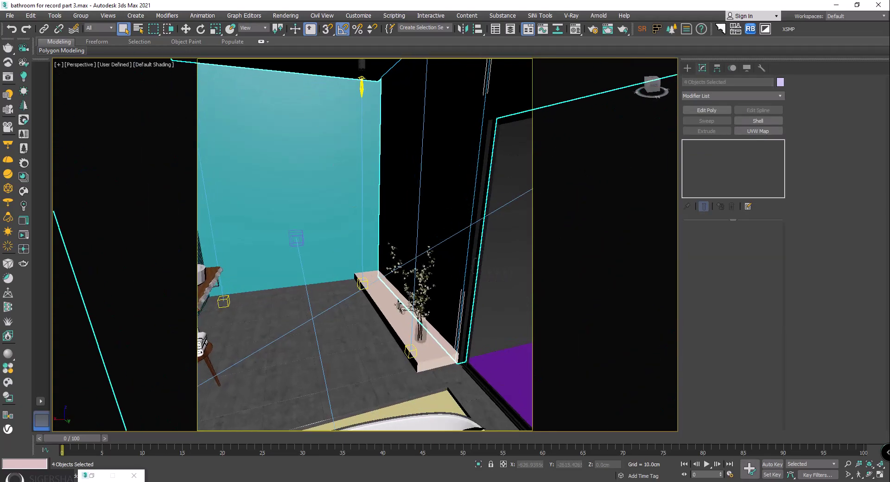
left_click(311, 179, "ctrl")
mouse_move(310, 179)
middle_mouse_down("alt")
mouse_move(156, 253)
mouse_move(137, 229)
mouse_move(147, 213)
middle_mouse_up("alt")
- Preview the L2 Concrete Floor 6 sample enlarged in the Material Editor
left_click(575, 31)
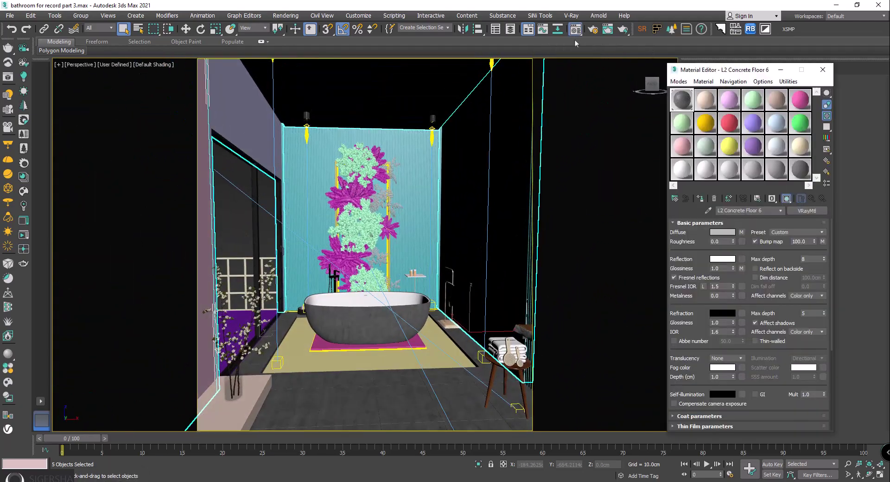
double_click(681, 106)
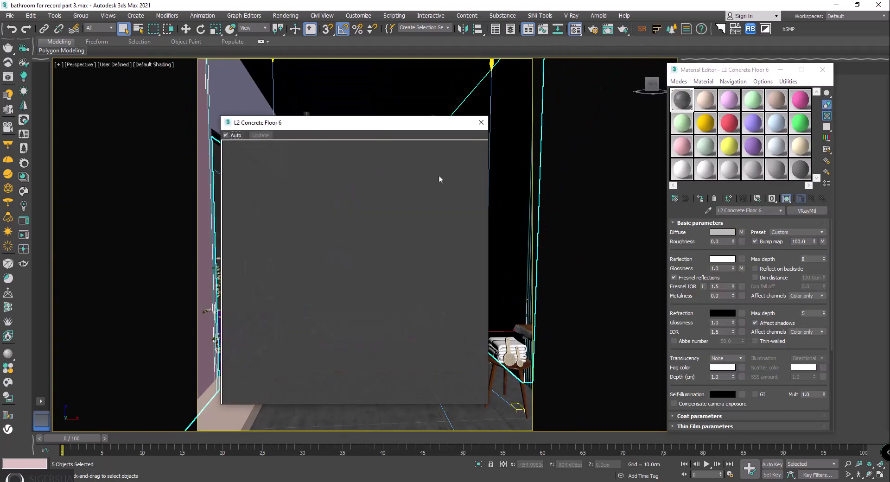
left_click(481, 123)
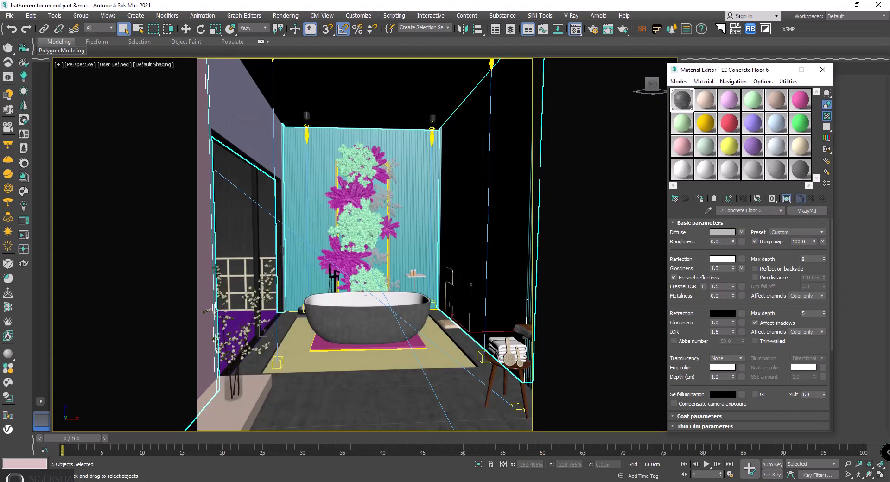
left_click(14, 477)
- Show the Concrete Wall presets and compare full-size previews of Concrete Wall 9, 8 and 1
left_click(227, 207)
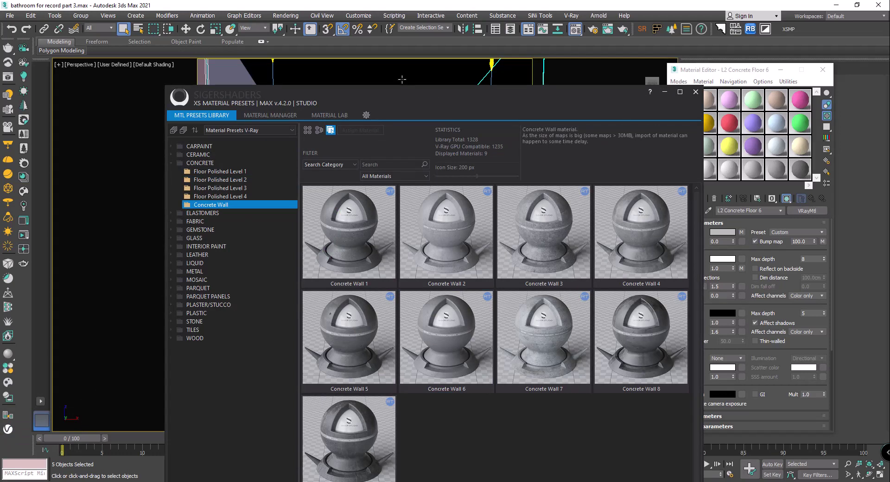
left_click_drag(441, 90, 382, 60)
left_click(319, 423)
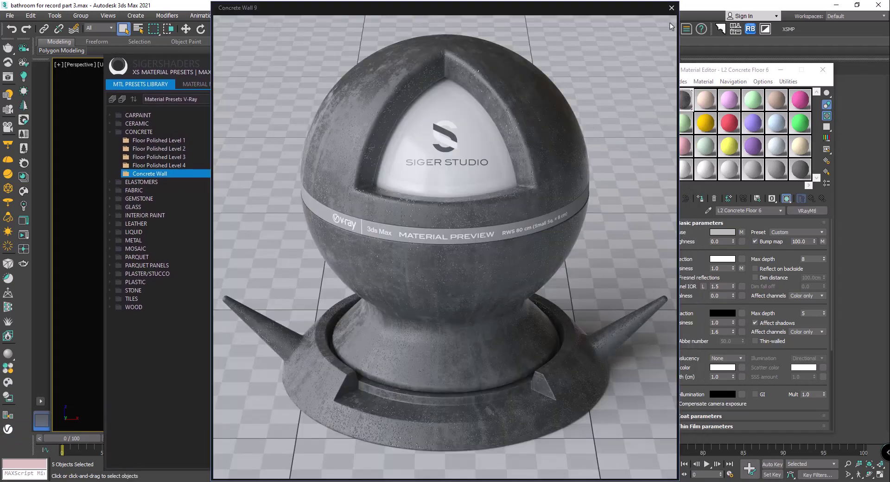
left_click(672, 7)
left_click(596, 287)
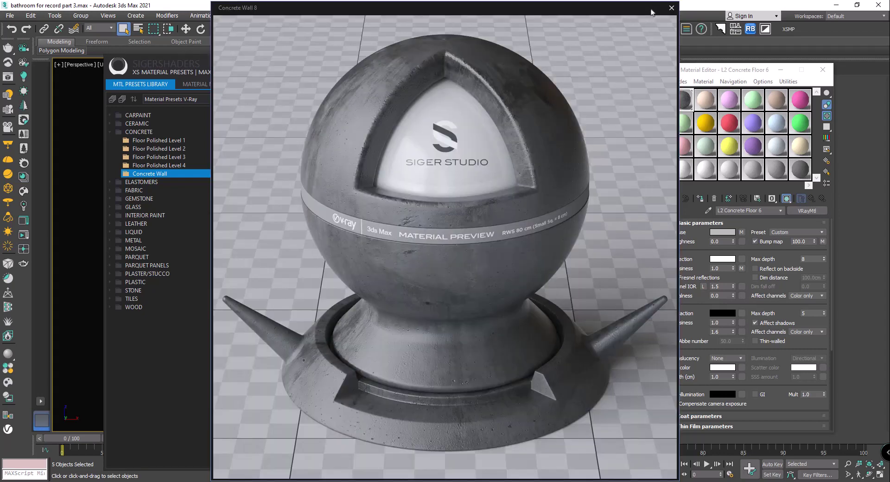
left_click(672, 7)
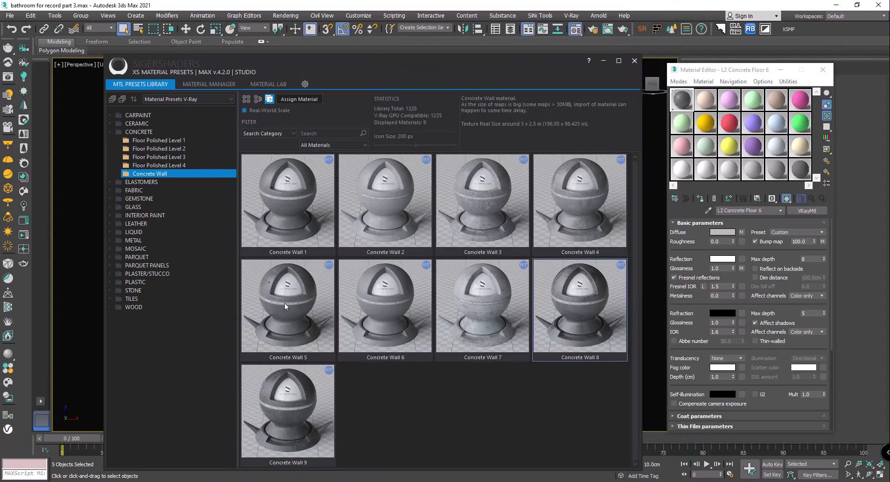
left_click(299, 224)
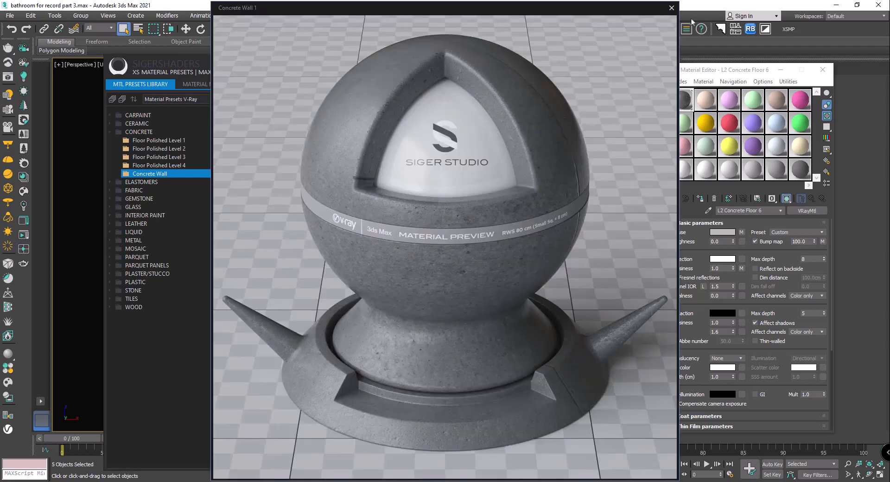
left_click(672, 8)
- Preview Concrete Wall 5 and 6, then assign the dark grey concrete to the five walls
left_click(310, 278)
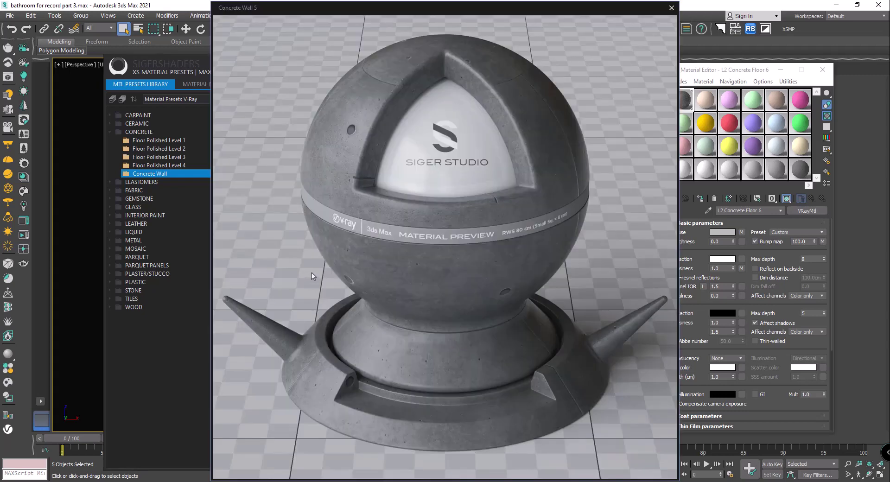
left_click(671, 7)
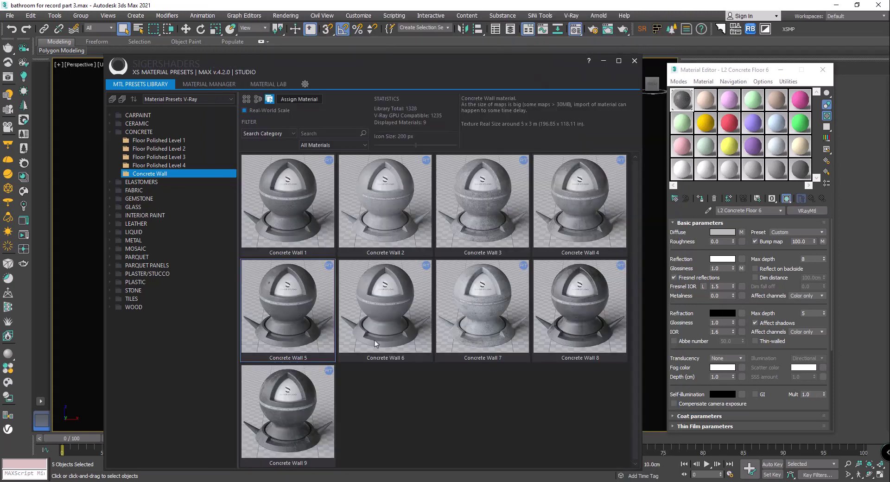
left_click(393, 333)
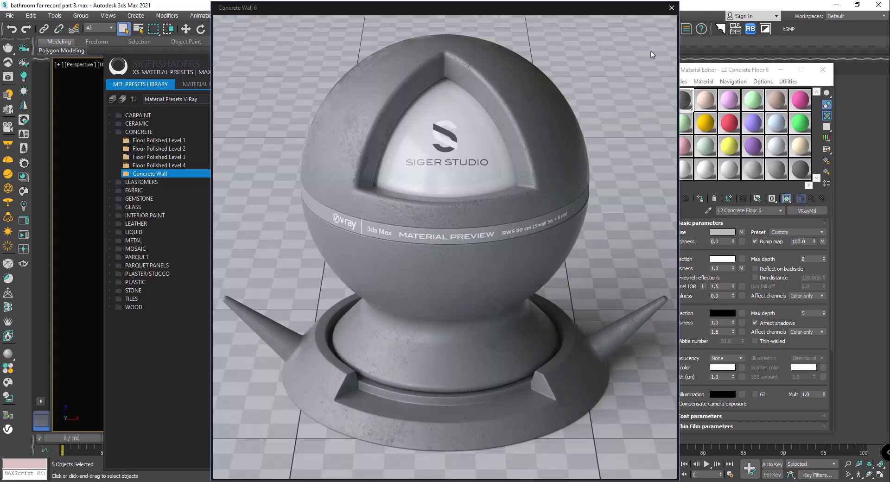
left_click(671, 8)
left_click(637, 60)
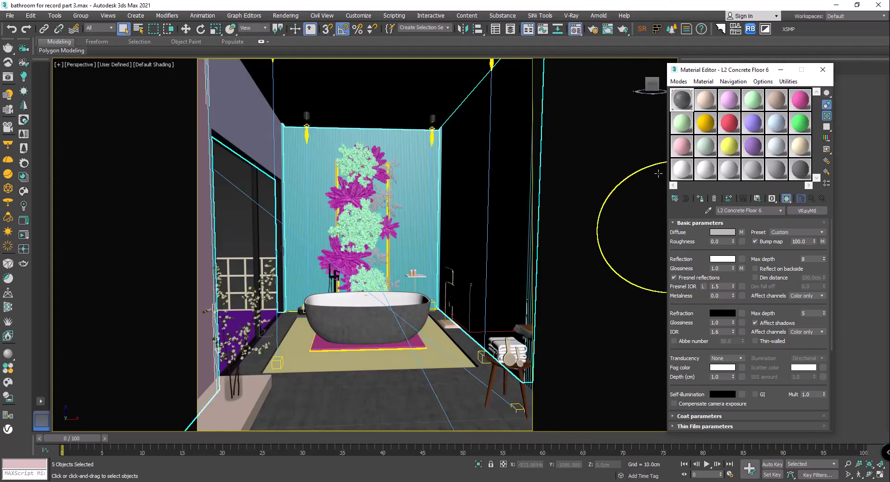
left_click(700, 199)
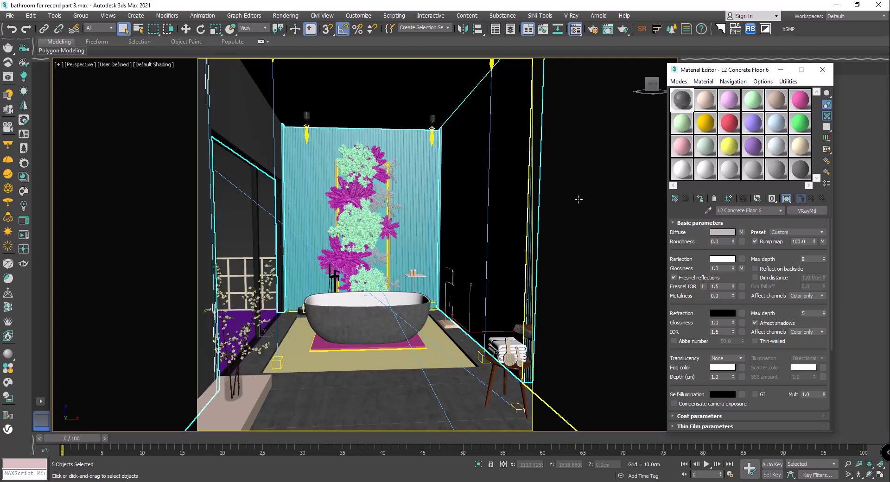
- Add a Box UVW Map to the five walls with 1.8 cm length, width and height
left_click(823, 69)
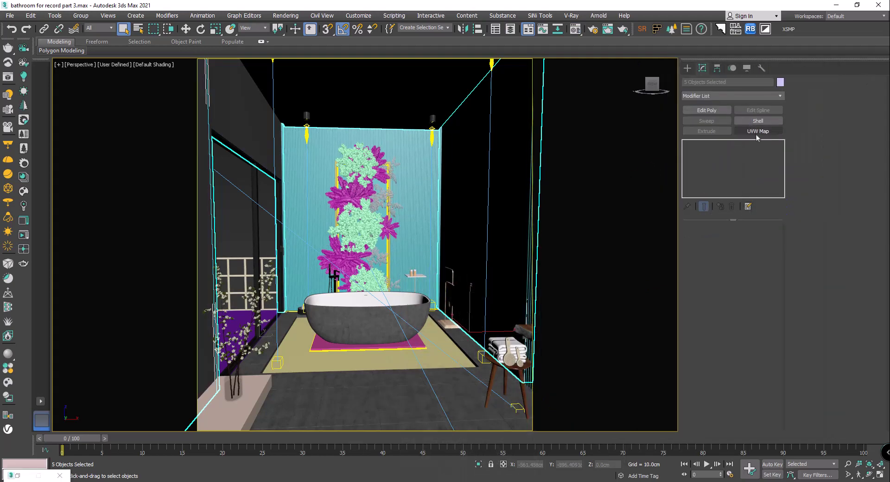
left_click(758, 131)
left_click(724, 282)
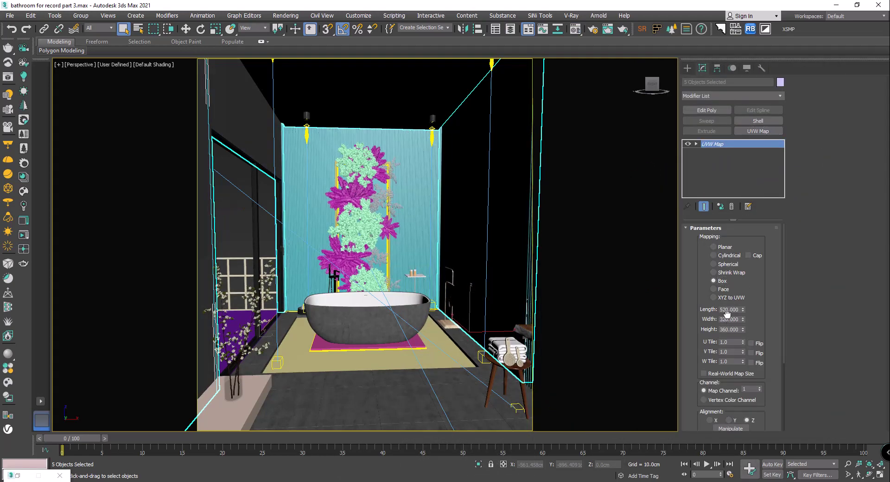
double_click(730, 310)
type("1.8")
key("Tab")
type("1.8")
key("Tab")
type("1.8")
key("Return")
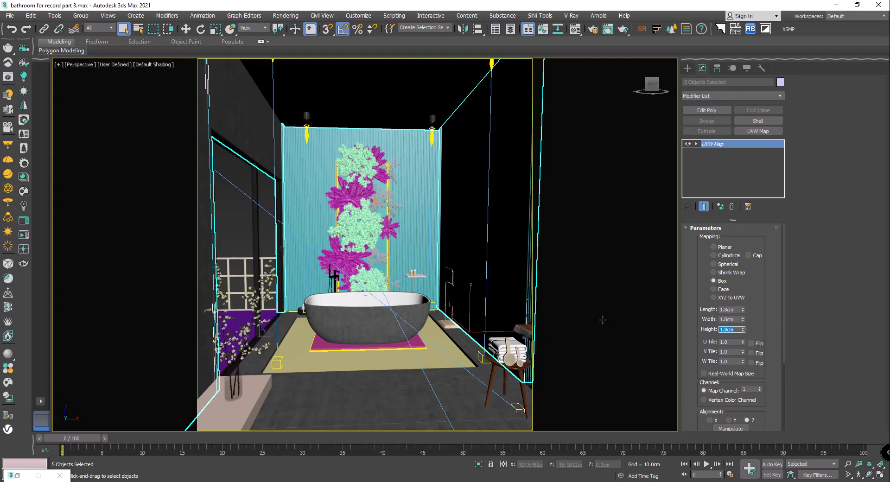
- Orbit toward the right-hand wall and select the wall panel Box005
scroll(442, 371, "up", 3)
mouse_move(441, 371)
middle_mouse_down("alt")
mouse_move(390, 267)
mouse_move(330, 318)
mouse_move(271, 328)
mouse_move(315, 348)
mouse_move(350, 306)
mouse_move(283, 278)
mouse_move(247, 330)
middle_mouse_up("alt")
scroll(271, 328, "down", 5)
left_click(263, 324)
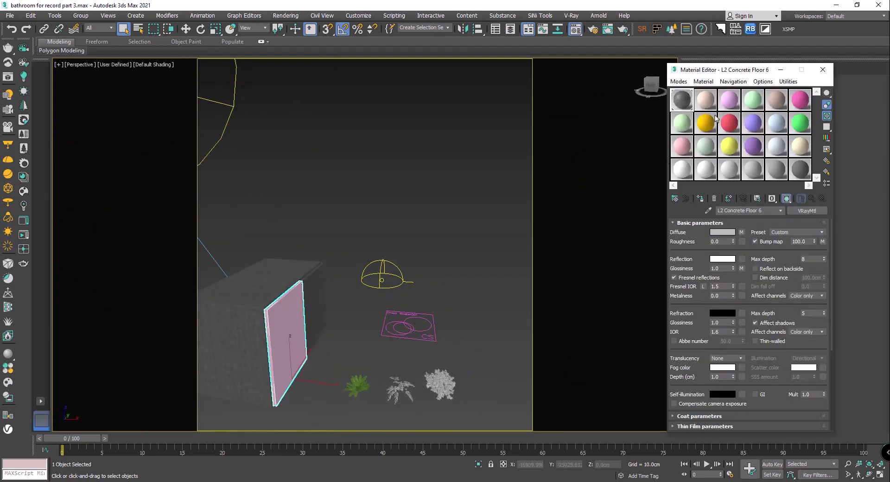
- Assign the concrete material to Box005 and add a UVW Map with 1.8 cm length
left_click(700, 198)
left_click(781, 70)
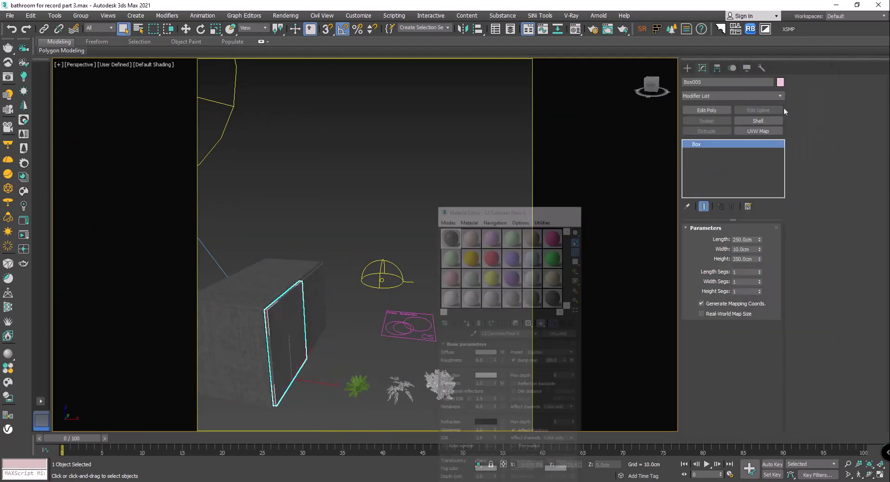
left_click(759, 131)
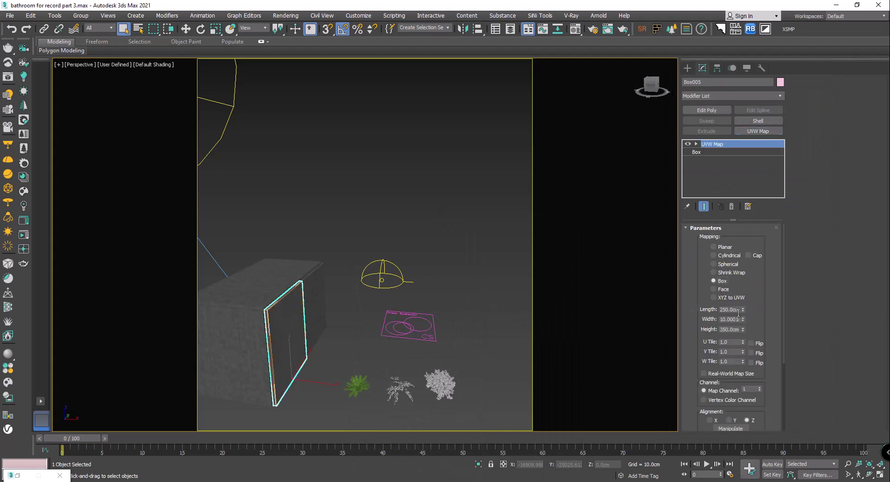
type("8")
key("Tab")
type("1.")
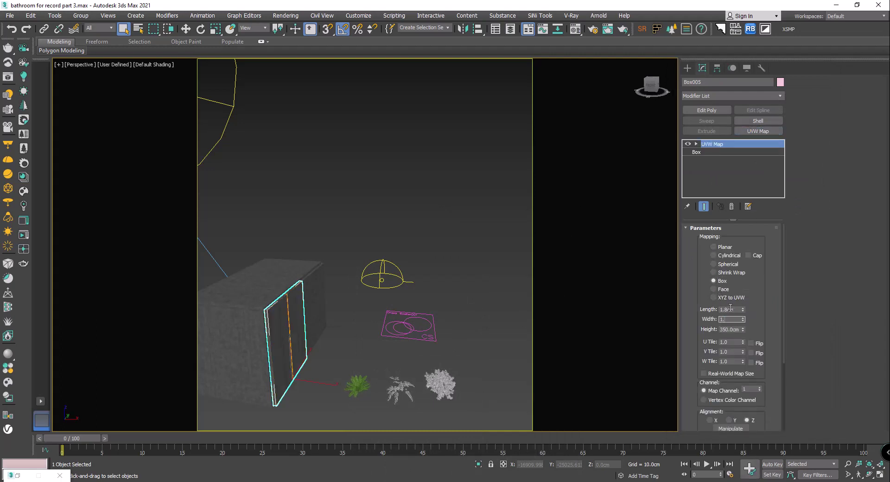
- Deselect, orbit out over the bathroom, and select the purple box Box009
left_click(332, 304)
mouse_move(332, 304)
middle_mouse_down("alt")
mouse_move(367, 266)
mouse_move(423, 253)
mouse_move(580, 243)
mouse_move(202, 271)
mouse_move(362, 254)
middle_mouse_up("alt")
scroll(202, 272, "up", 5)
left_click(203, 271)
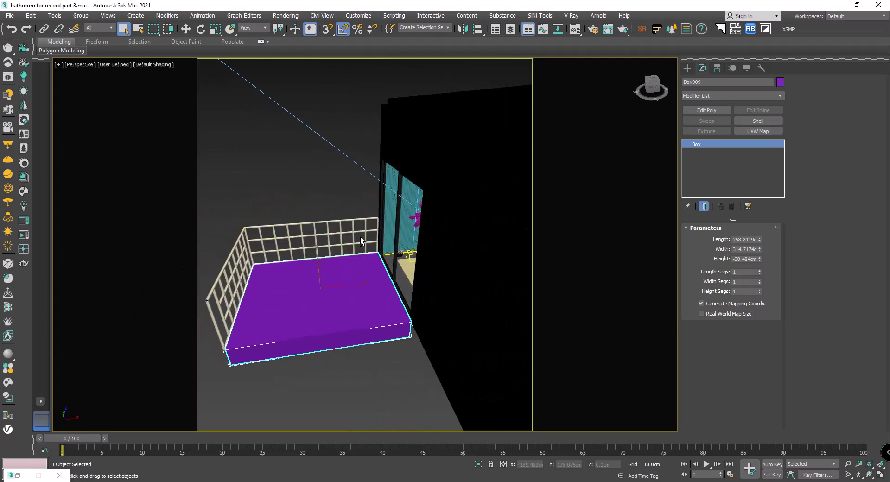
- Add the railing to the box selection and assign the grey Material #21 to both
left_click(361, 236, "ctrl")
key("m")
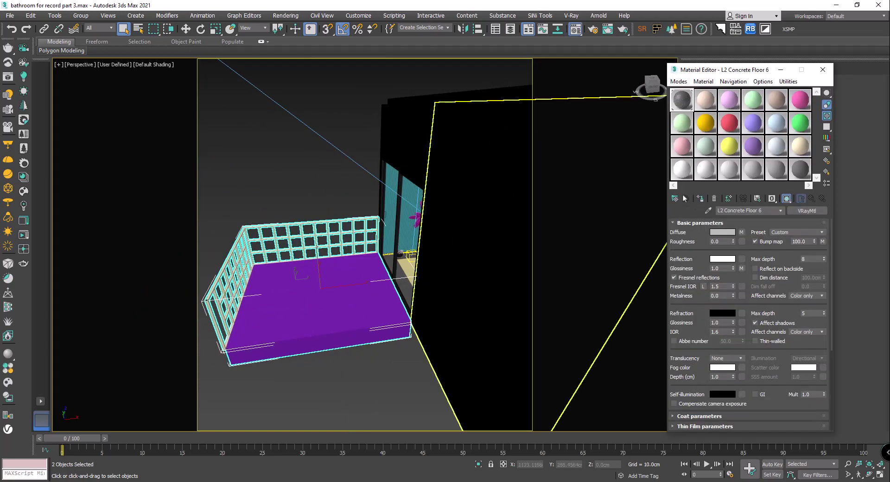
left_click(729, 169)
left_click(700, 198)
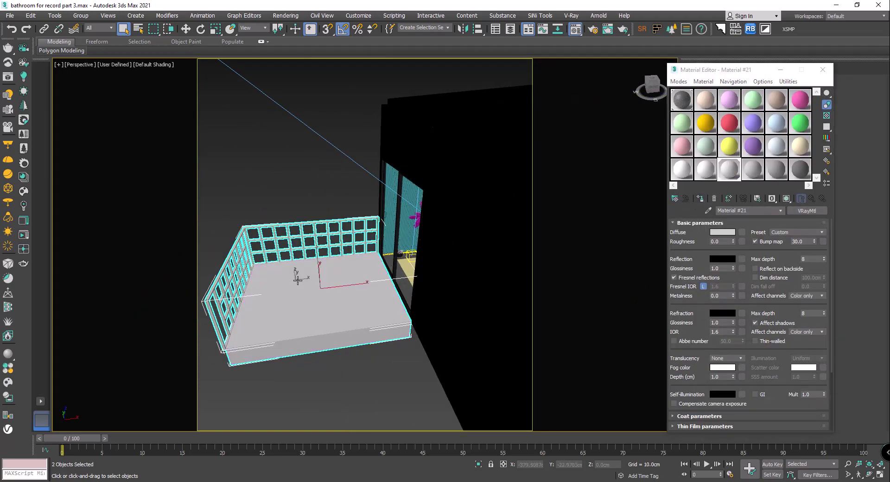
- Select the plant-wall board and close the Material Editor
mouse_move(297, 279)
middle_mouse_down("alt")
mouse_move(288, 287)
mouse_move(437, 302)
mouse_move(376, 285)
mouse_move(336, 290)
middle_mouse_up("alt")
scroll(363, 206, "down", 5)
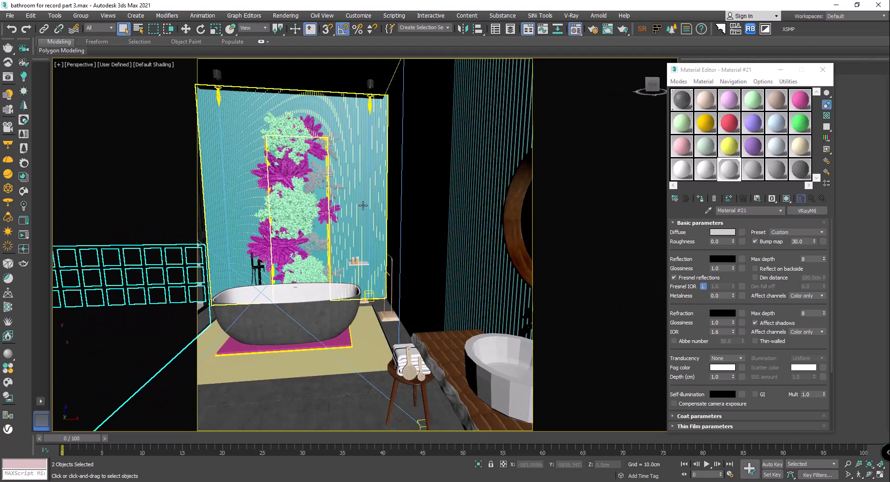
left_click(363, 206)
key("m")
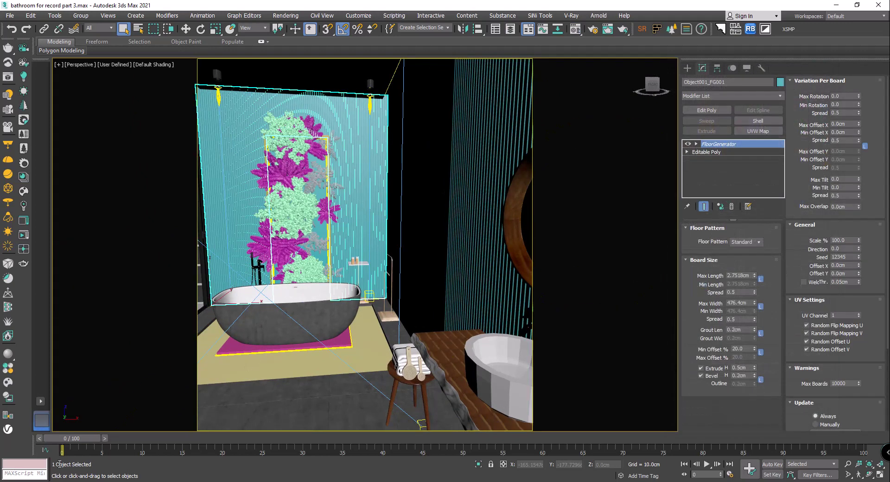
- Assign HG Oak Bright from the XS Material Presets WOOD > Oak Gloss category to the board
left_click(789, 29)
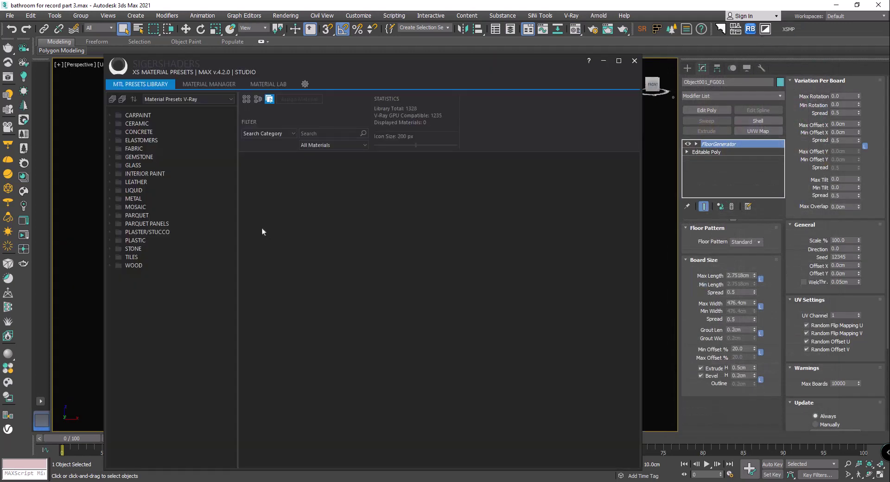
left_click(110, 265)
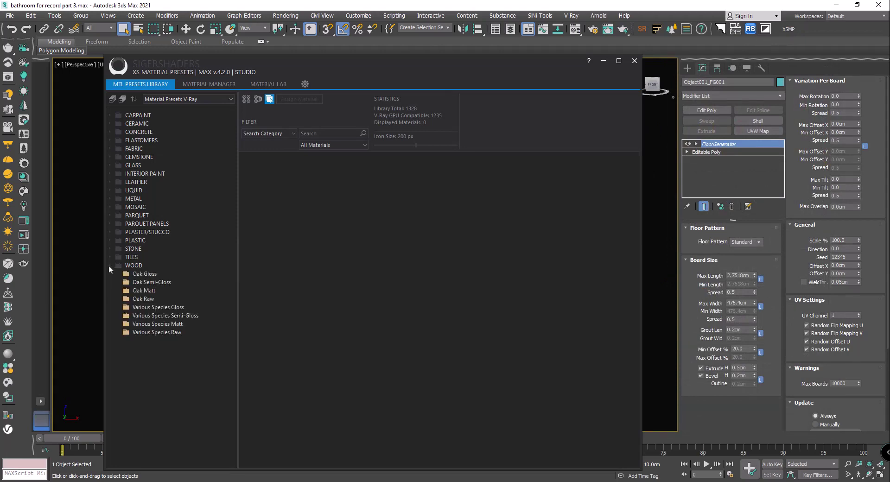
left_click(137, 274)
left_click_drag(418, 67, 270, 47)
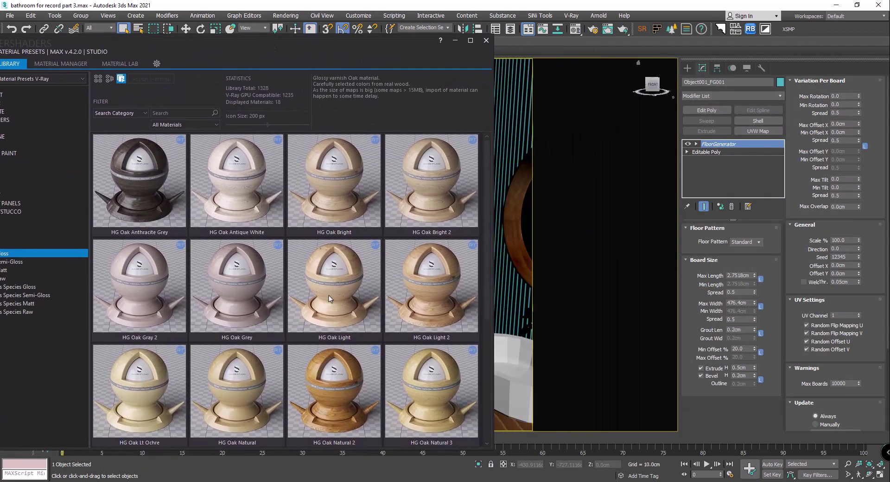
left_click(329, 299)
double_click(333, 191)
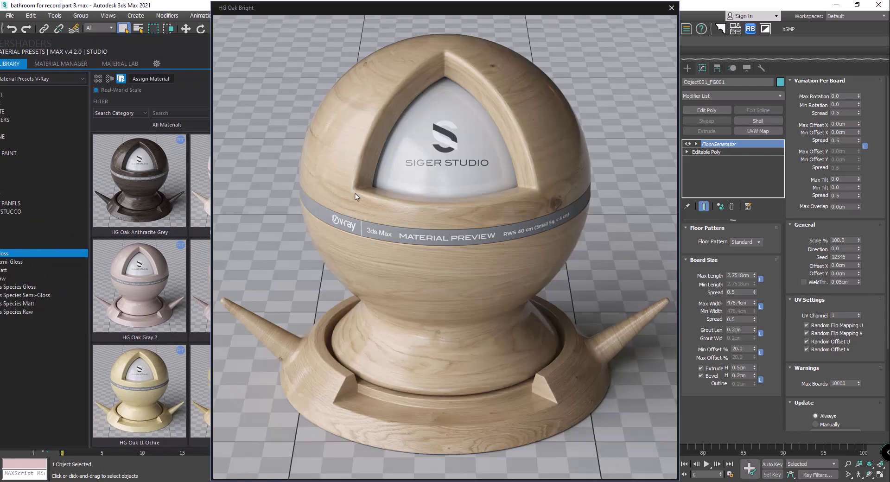
left_click(671, 8)
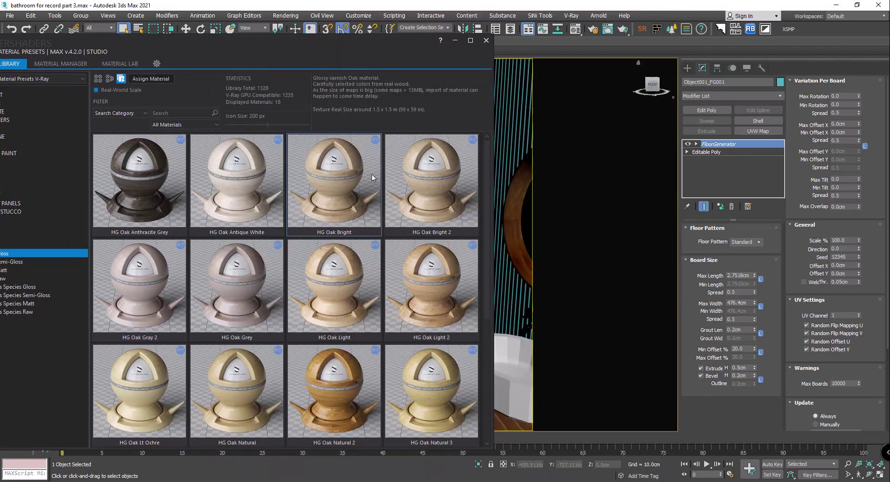
right_click(336, 175)
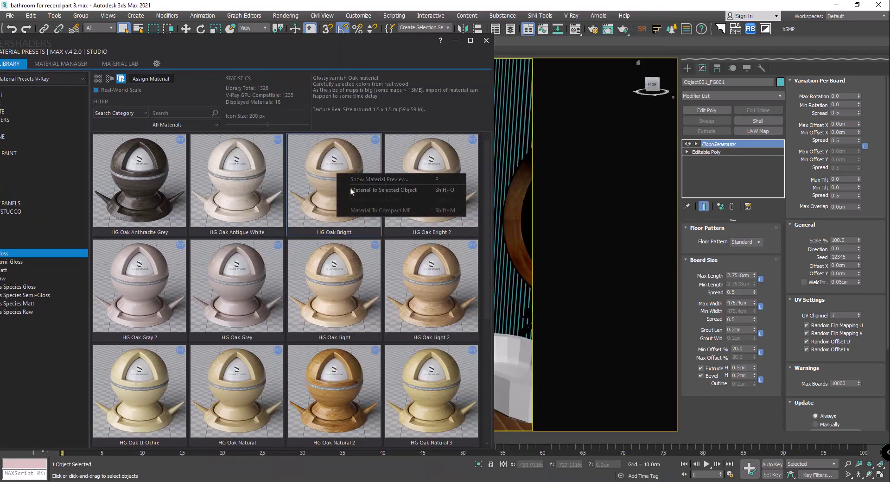
left_click(396, 190)
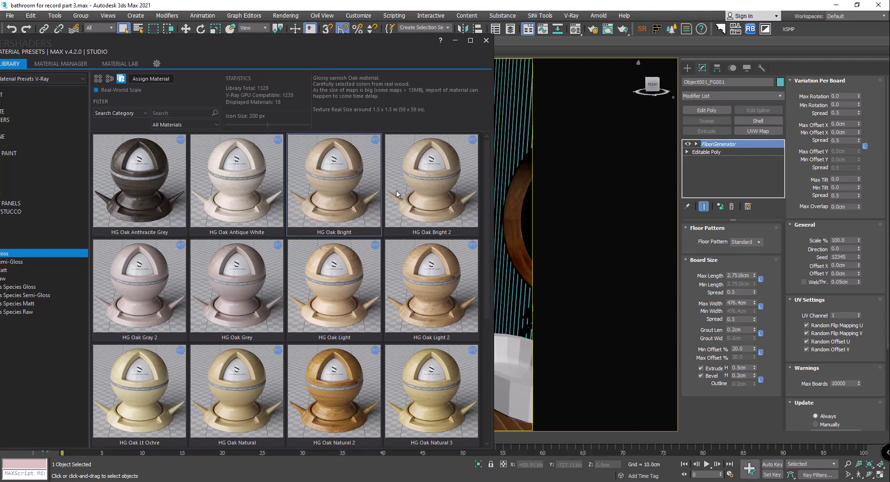
left_click(455, 40)
scroll(345, 133, "up", 5)
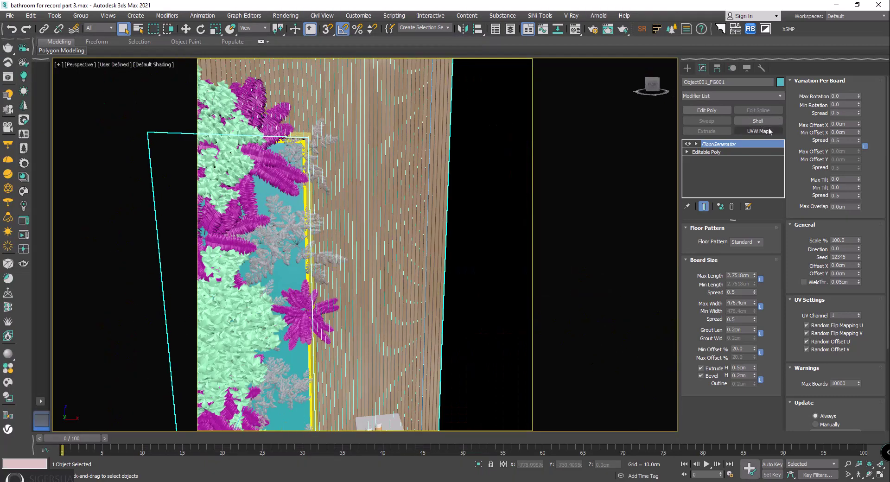
- Add a UVW Map to the board with 1.6cm length, width and height, aligned to X
left_click(768, 131)
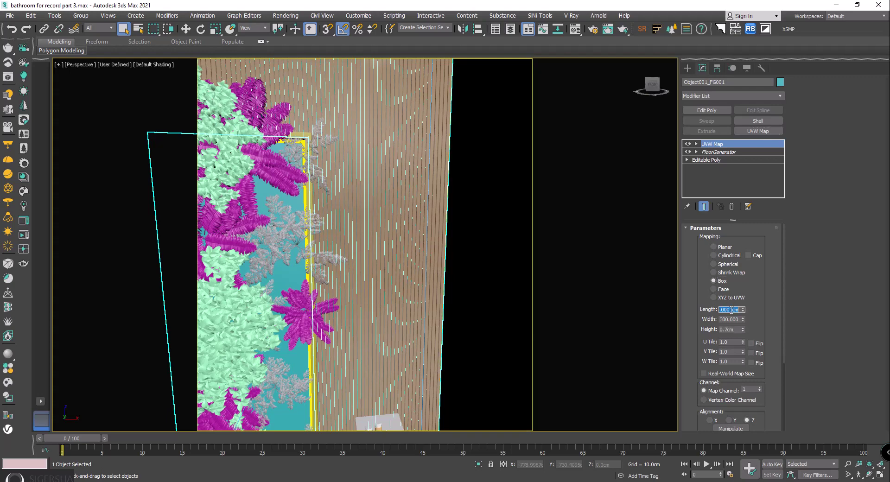
key("Tab")
type("1.6")
key("Tab")
type("1")
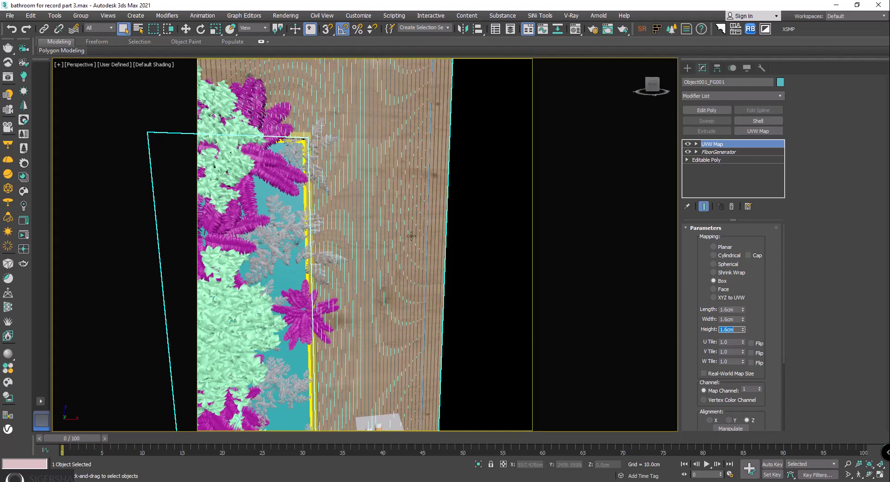
middle_click_drag(411, 236, 408, 201)
left_click_drag(702, 348, 702, 284)
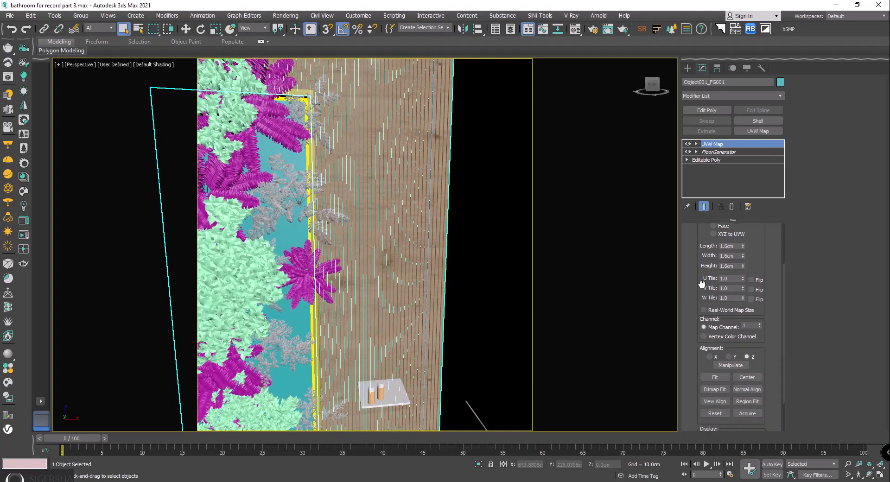
left_click(709, 356)
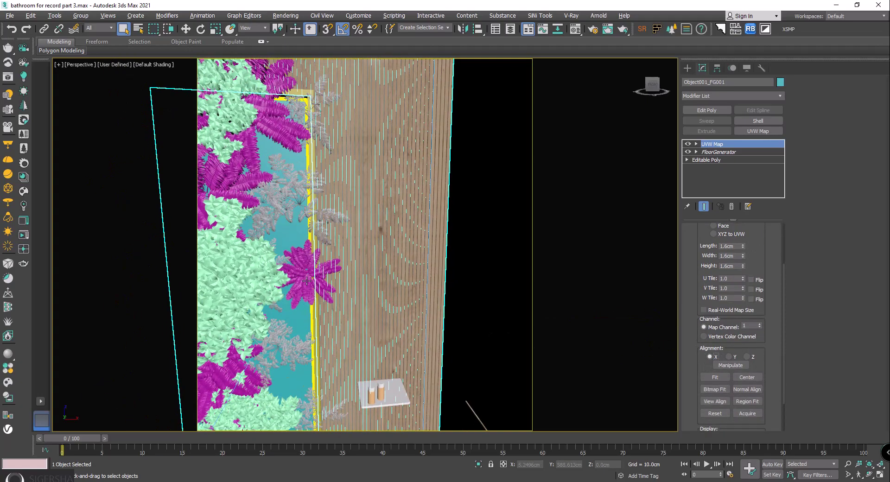
mouse_move(385, 265)
middle_mouse_down("alt")
mouse_move(287, 278)
mouse_move(274, 259)
middle_mouse_up("alt")
- Pick HG Oak Bright from the wooden wall and assign it to the teal wall behind the sink
key("m")
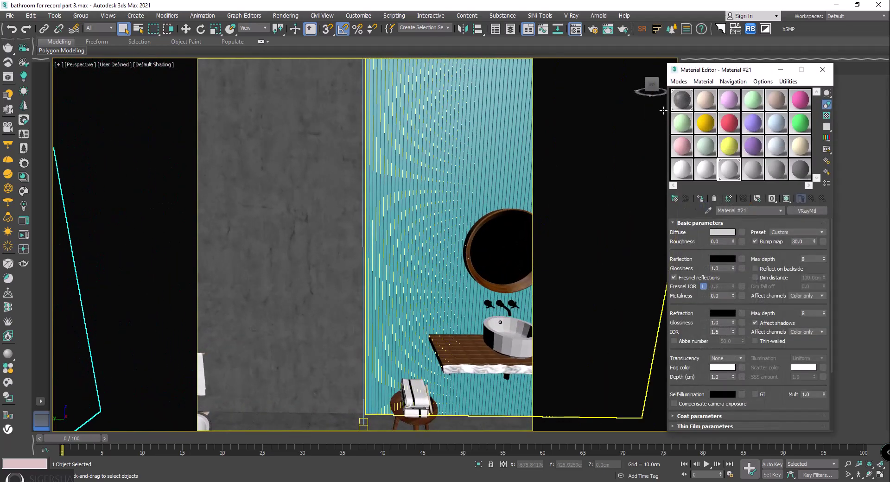
left_click(708, 212)
mouse_move(330, 193)
middle_mouse_down("alt")
mouse_move(253, 188)
mouse_move(449, 145)
mouse_move(234, 166)
middle_mouse_up("alt")
left_click(234, 166)
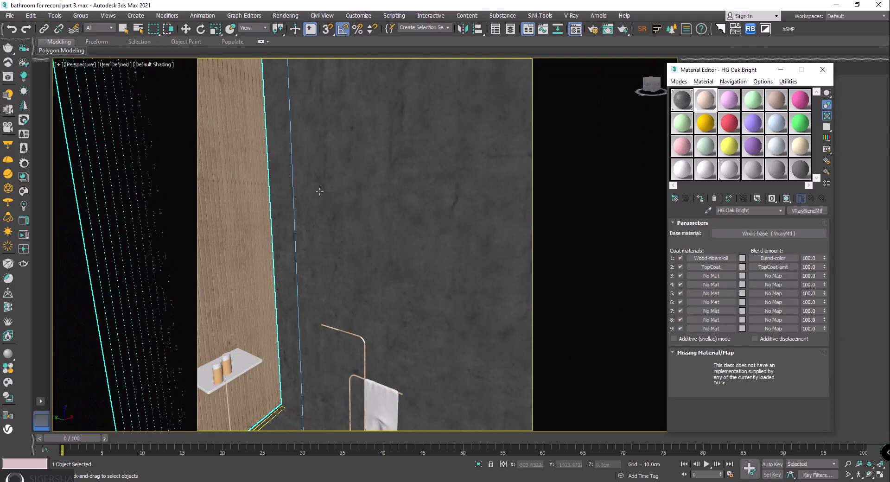
middle_click_drag(337, 195, 445, 195, "alt")
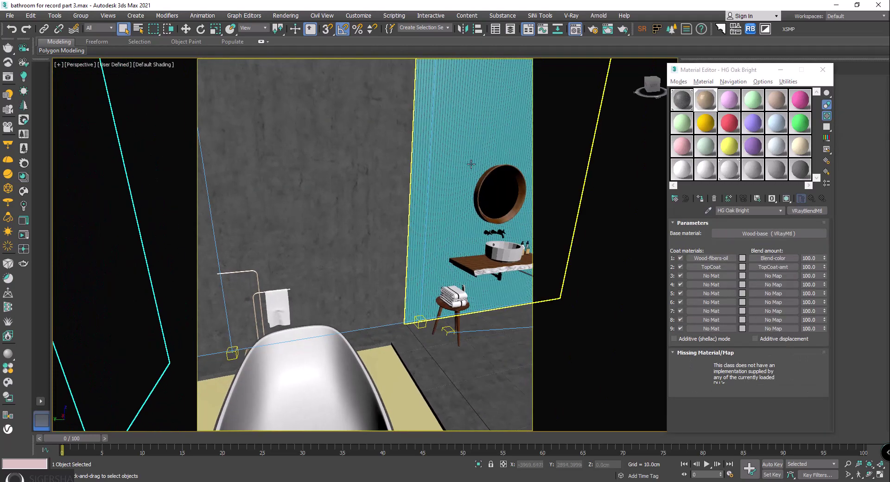
middle_click_drag(472, 161, 469, 134, "alt")
left_click(451, 150)
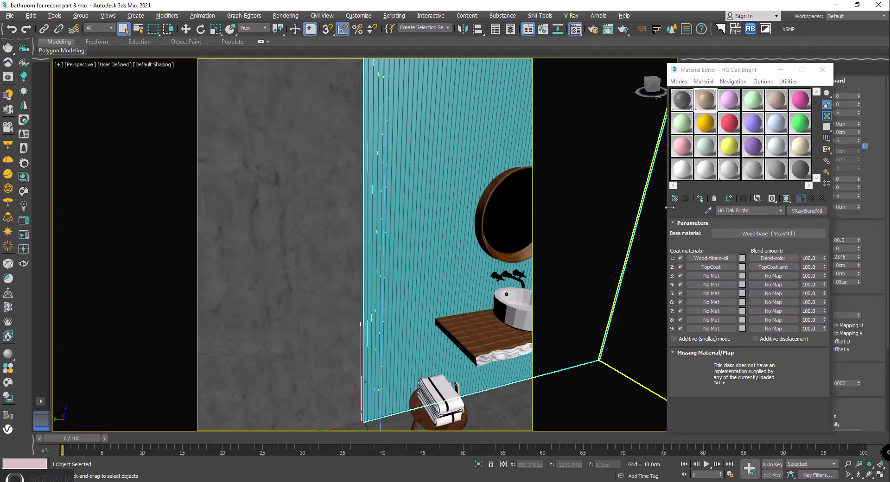
left_click(701, 200)
left_click(781, 70)
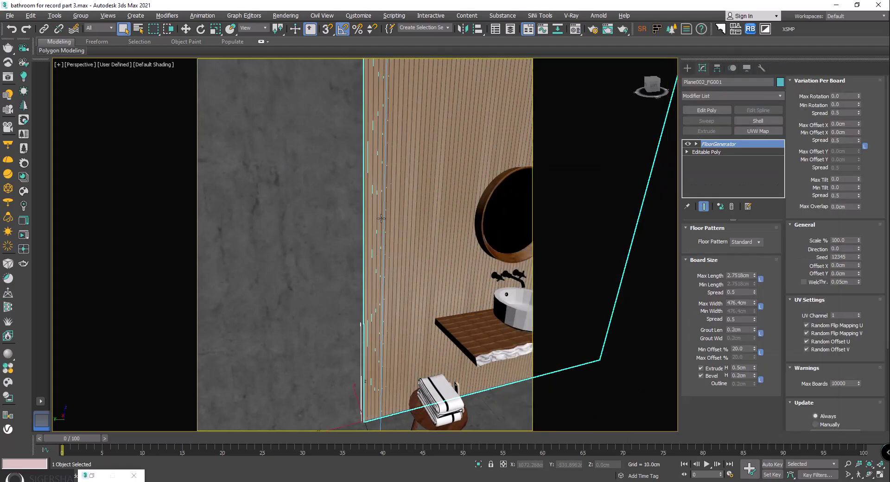
- Copy the board's 1.6cm UVW Map modifier onto the sink wall
scroll(364, 220, "down", 5)
left_click(139, 209)
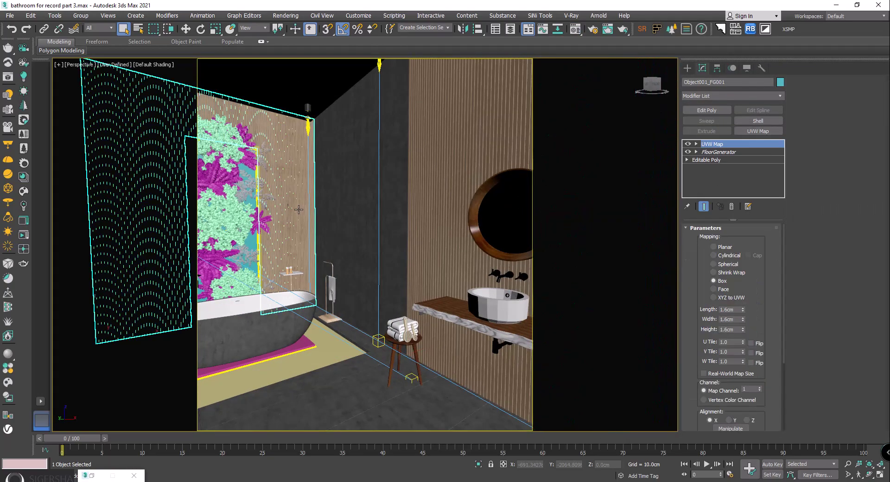
scroll(365, 220, "up", 3)
scroll(364, 220, "up", 4)
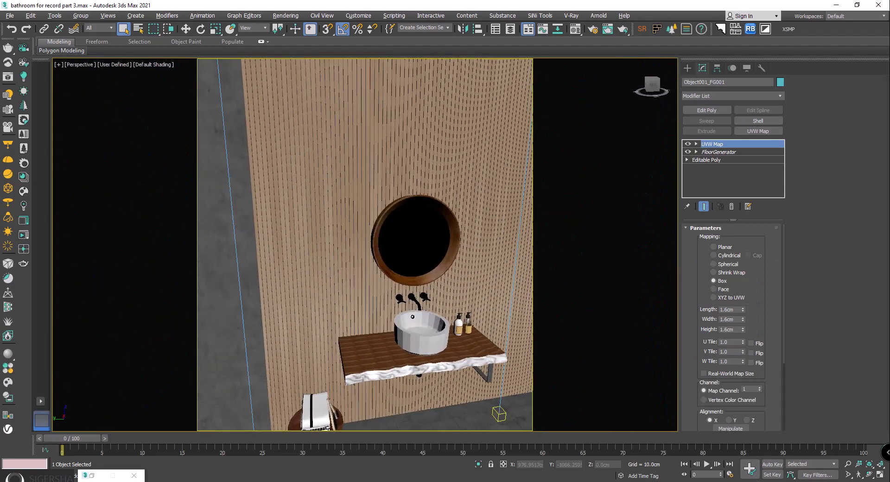
left_click_drag(471, 146, 399, 254)
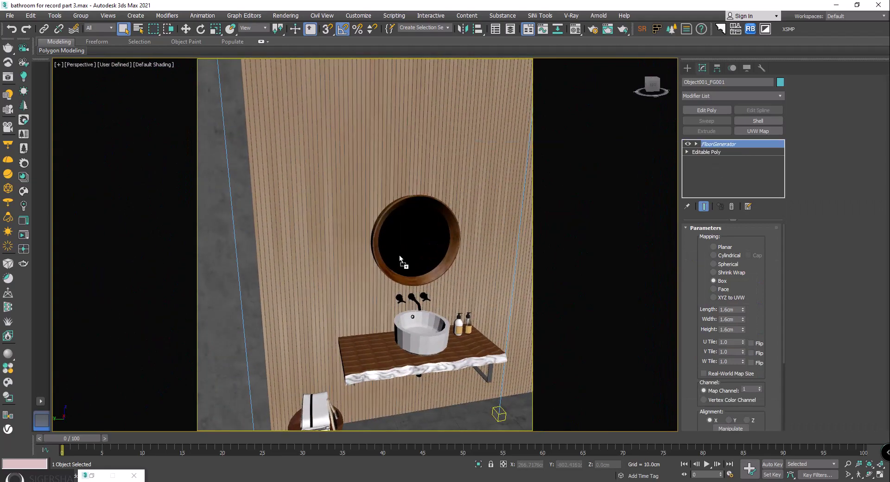
mouse_move(399, 254)
middle_mouse_down("alt")
mouse_move(278, 263)
mouse_move(446, 324)
mouse_move(444, 232)
mouse_move(469, 208)
mouse_move(433, 253)
middle_mouse_up("alt")
- Select the pink shelf and then the vase of branches on it
left_click(446, 324)
scroll(444, 232, "up", 3)
left_click(463, 197)
- Nudge the vase along the shelf, then choose VRayBitmap as the shelf Material #3's diffuse map
key("w")
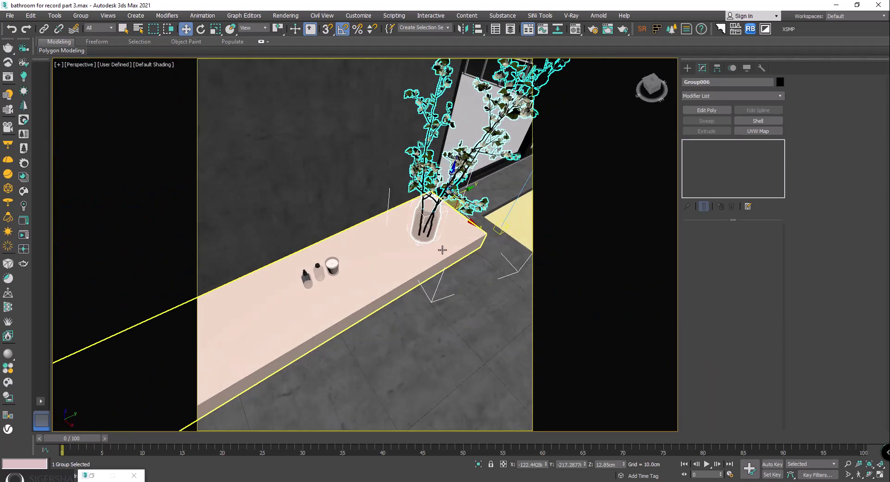
left_click_drag(464, 218, 475, 227)
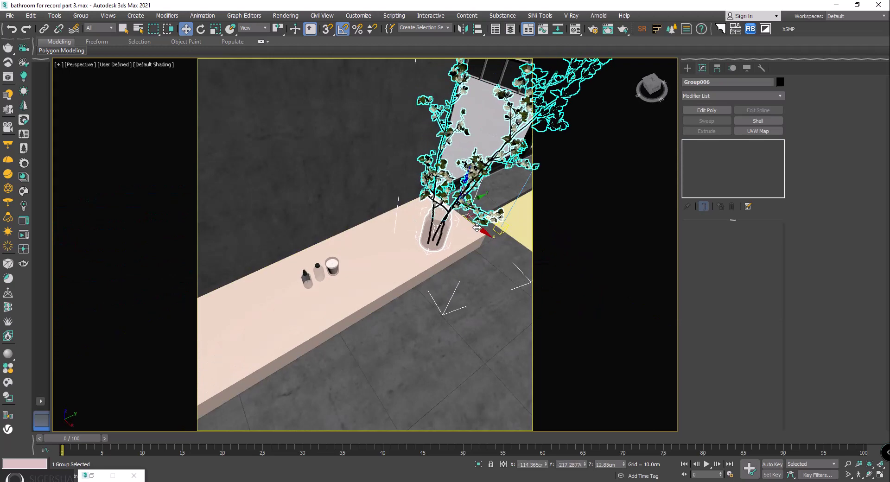
left_click(368, 289)
left_click(577, 30)
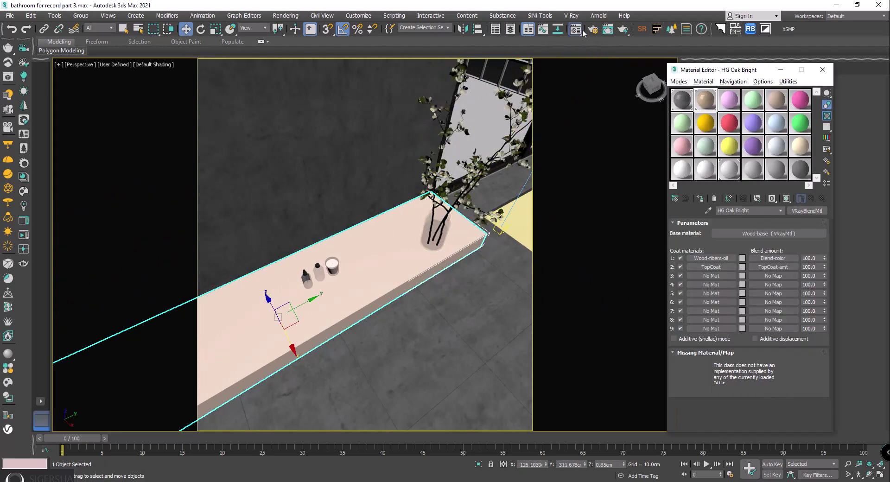
left_click(734, 106)
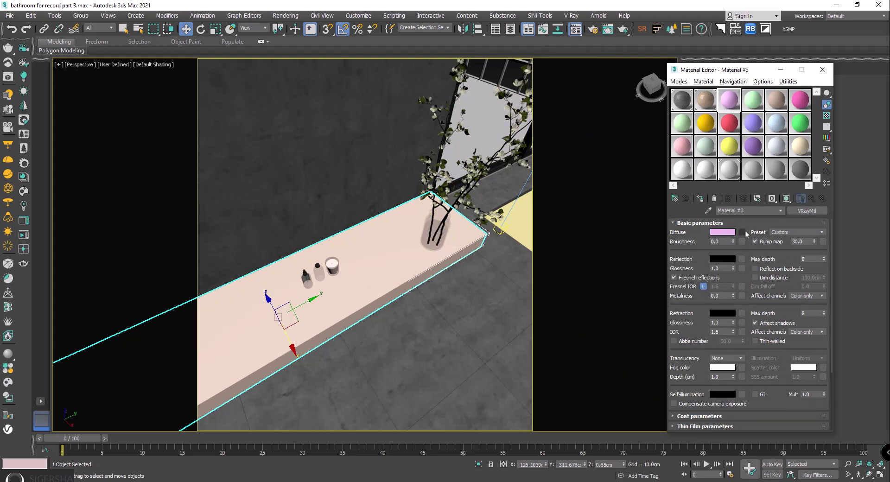
left_click(741, 231)
double_click(370, 139)
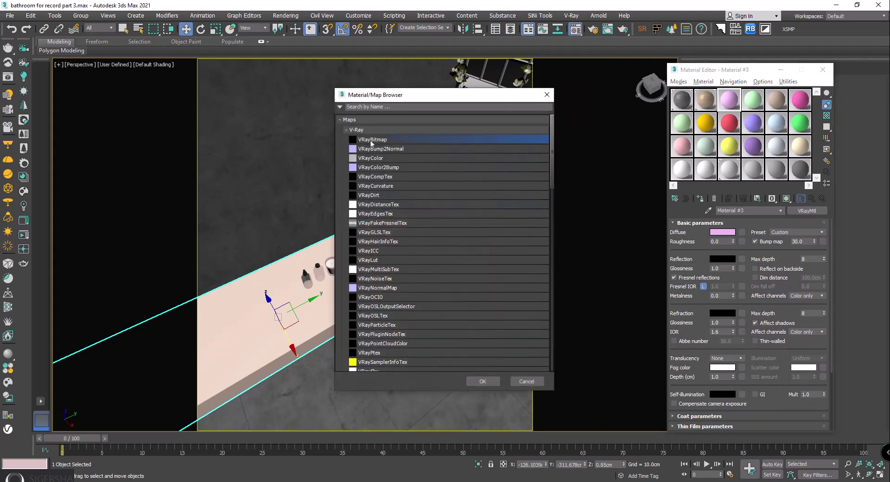
- Load white marble.jpg from G:\02.Texture into Material #3's diffuse VRayBitmap
key("super+e")
left_click(39, 362)
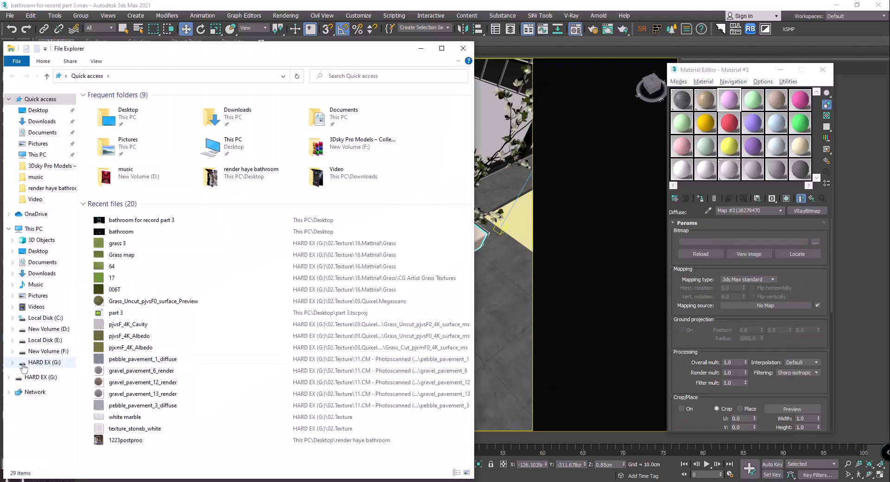
double_click(108, 115)
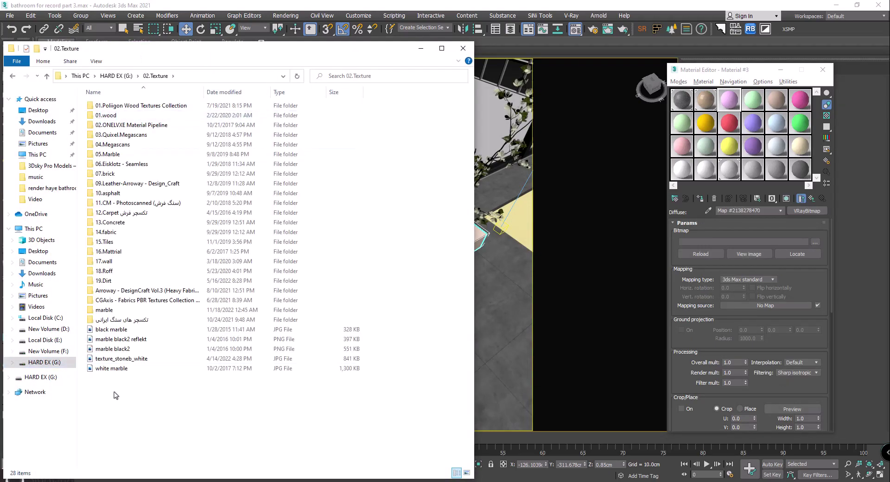
double_click(113, 369)
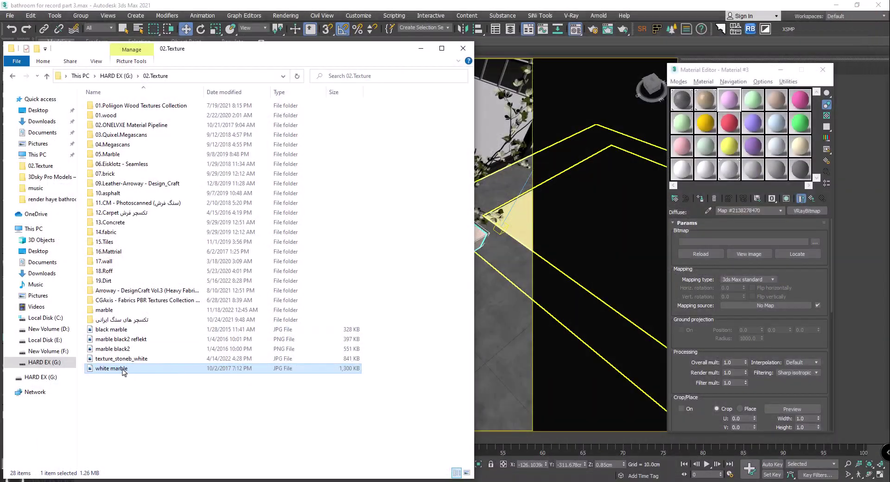
left_click_drag(123, 370, 733, 241)
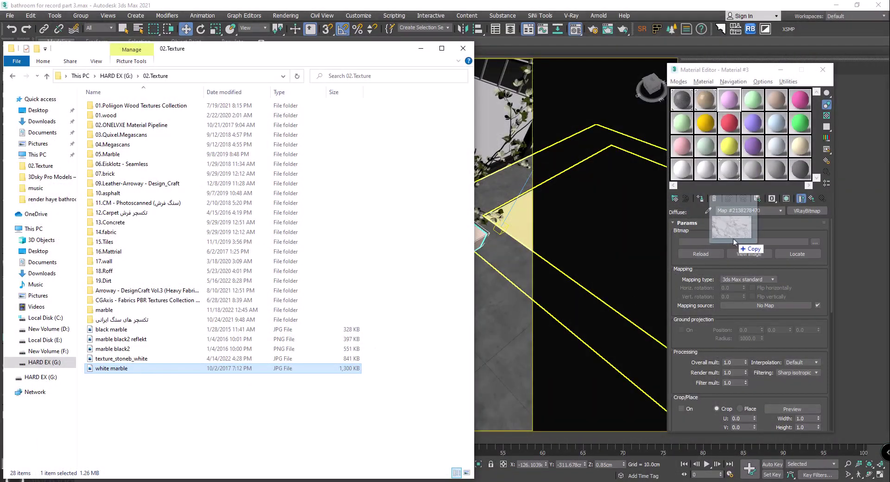
left_click(421, 48)
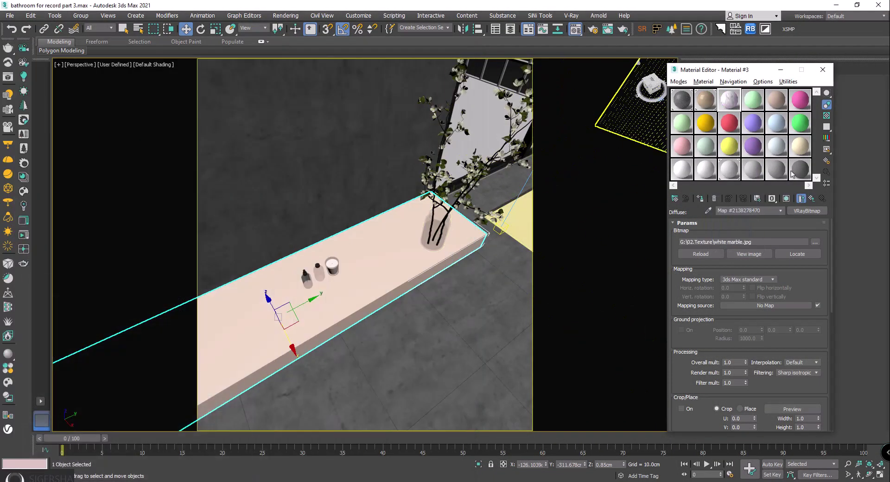
left_click(812, 198)
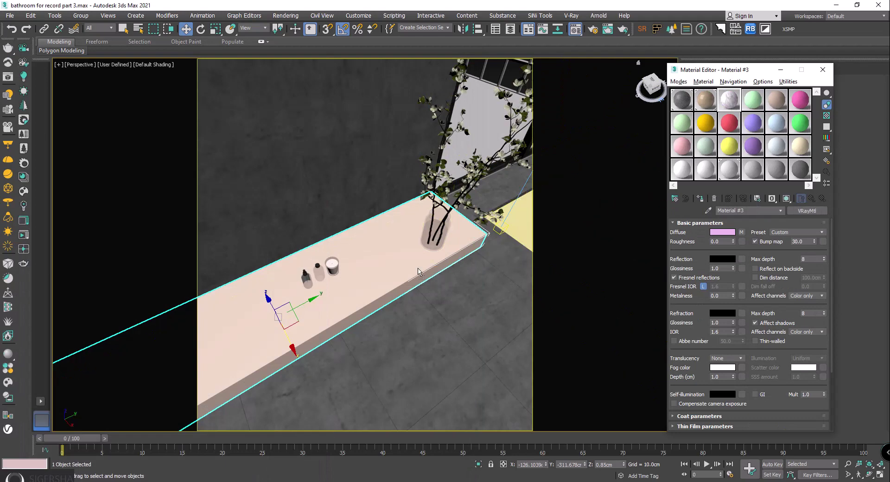
- Give Material #3 a mid-grey reflection with 0.86 glossiness and show its marble in the viewport
left_click(722, 259)
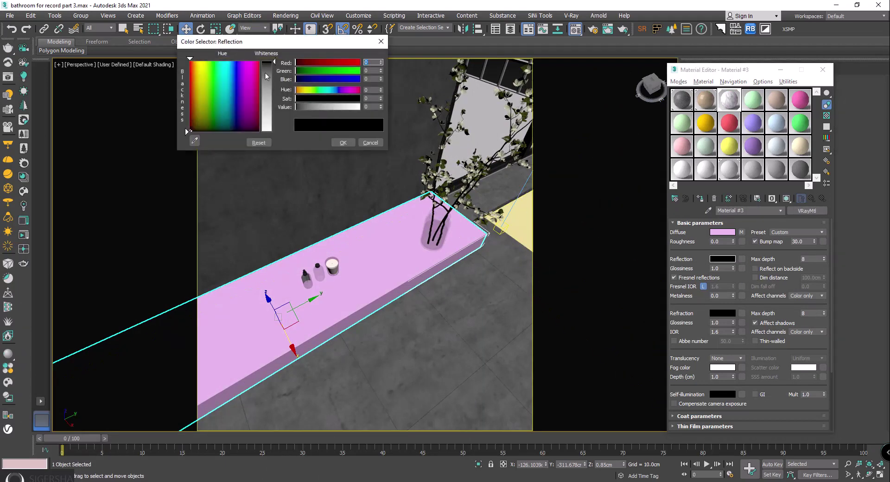
left_click_drag(273, 61, 274, 74)
left_click(343, 142)
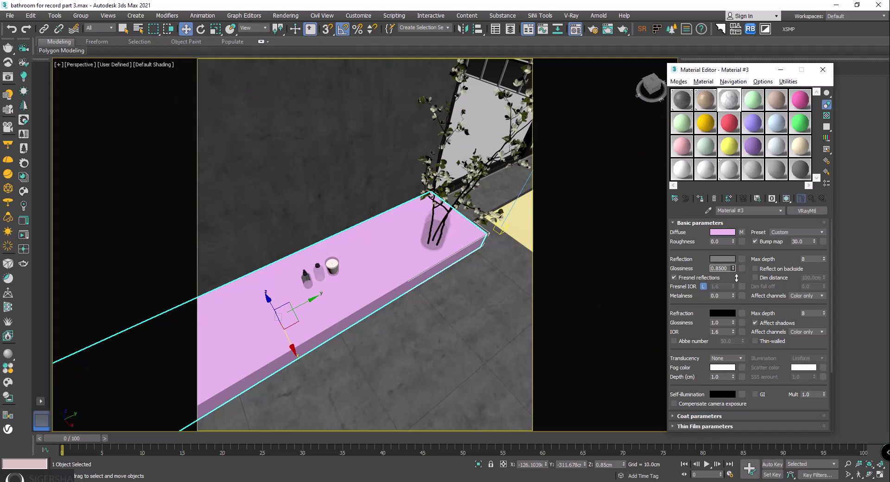
left_click_drag(736, 278, 737, 275)
left_click(787, 199)
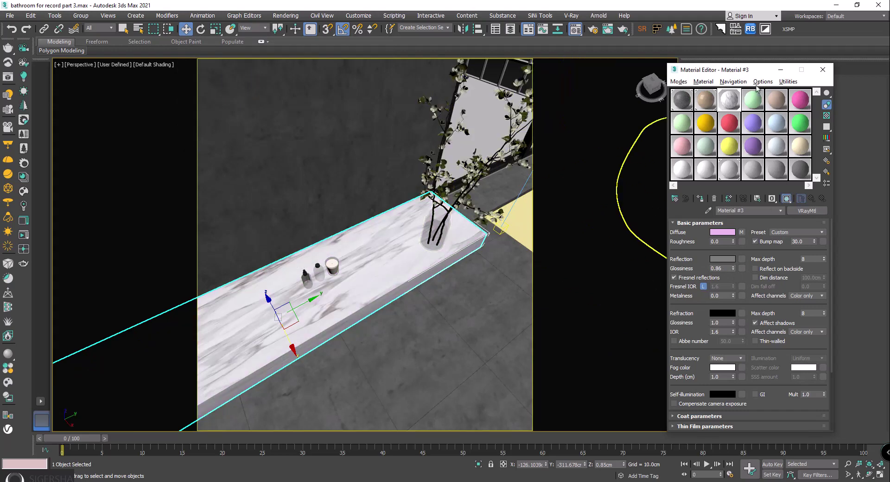
- Add a Box-projection UVW Map modifier to the marble slab
left_click(802, 70)
left_click(758, 131)
left_click(713, 280)
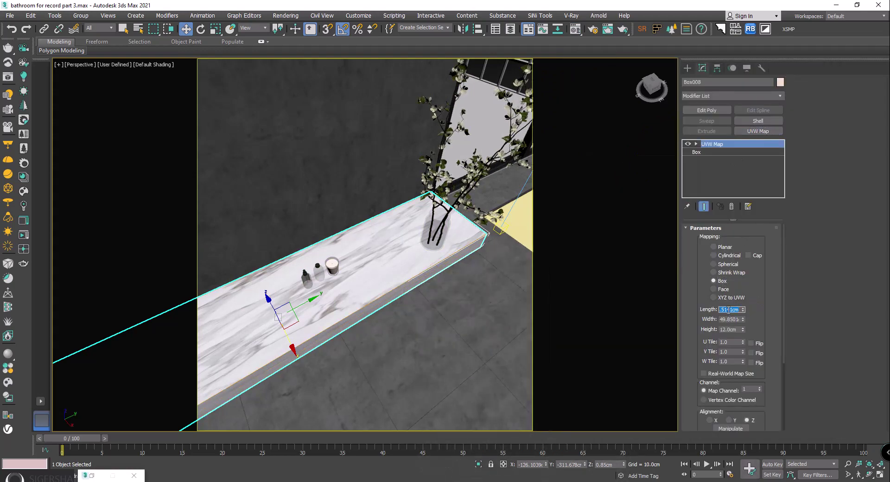
- Set the slab's UVW Map length, width and height to 200 cm
type("200")
key("Tab")
type("200")
key("Tab")
type("200")
key("Return")
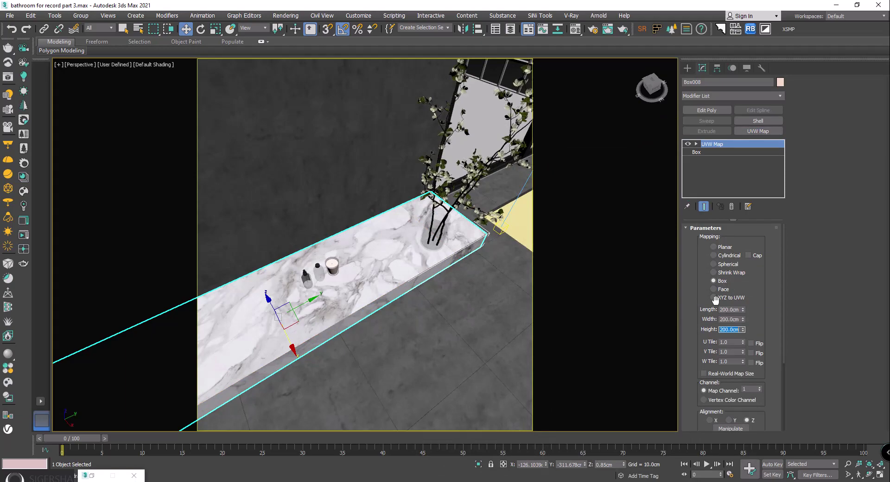
scroll(424, 256, "up", 3)
mouse_move(417, 259)
middle_mouse_down("alt")
mouse_move(425, 257)
mouse_move(402, 346)
mouse_move(364, 334)
mouse_move(380, 362)
middle_mouse_up("alt")
scroll(425, 256, "up", 3)
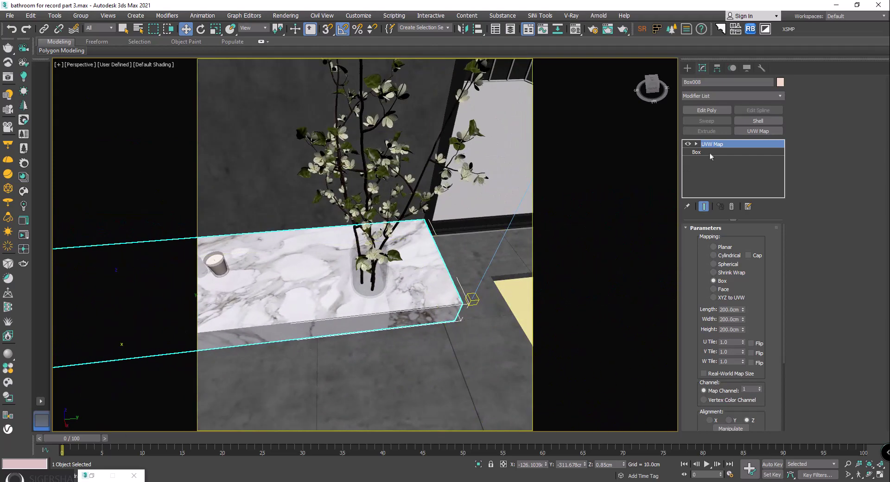
- Slide the UVW Map gizmo along the slab to reposition the marble veining
left_click(710, 153)
middle_click_drag(324, 302, 246, 275, "alt")
left_click_drag(245, 275, 329, 263)
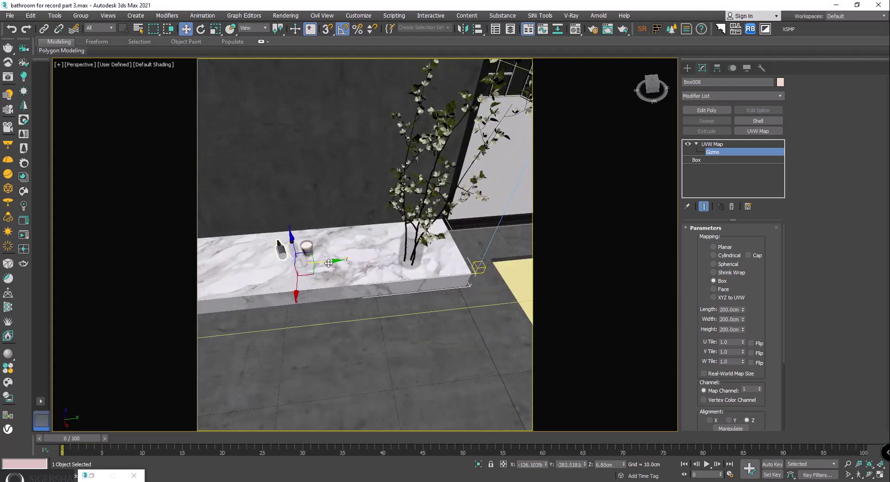
middle_click_drag(329, 263, 284, 291, "alt")
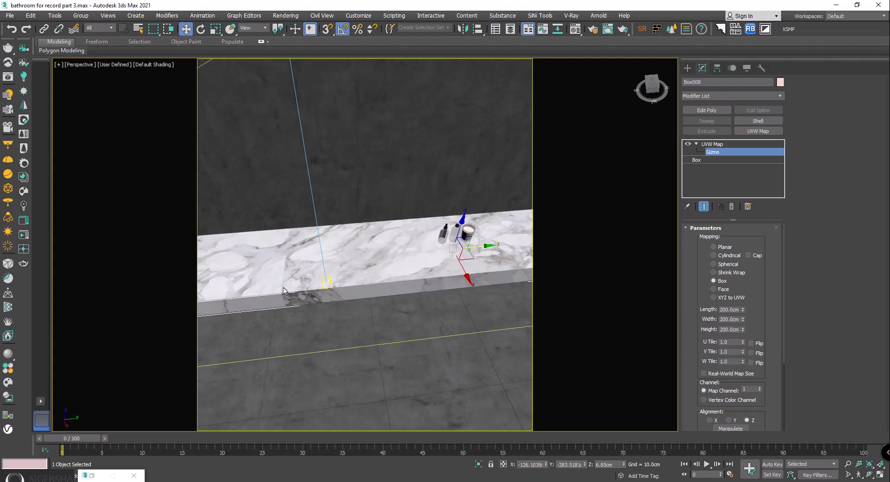
left_click(719, 158)
middle_click_drag(398, 283, 404, 301, "alt")
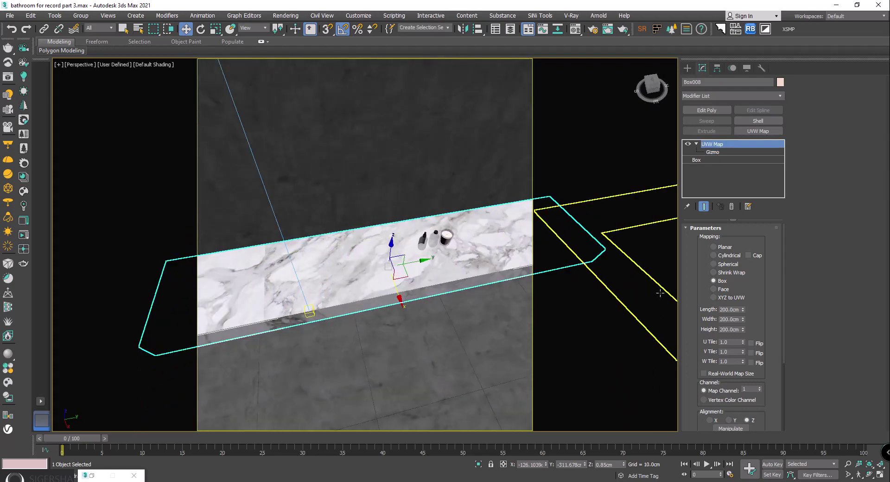
mouse_move(540, 327)
middle_mouse_down("alt")
mouse_move(368, 342)
mouse_move(377, 412)
mouse_move(371, 269)
middle_mouse_up("alt")
scroll(371, 268, "up", 5)
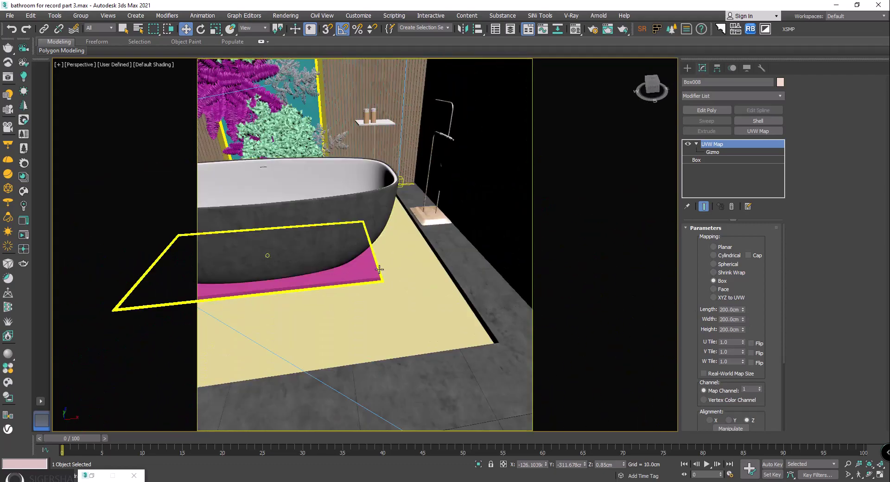
- Assign the L2 Concrete Floor 6 material to the mat under the bathtub
left_click(371, 267)
key("m")
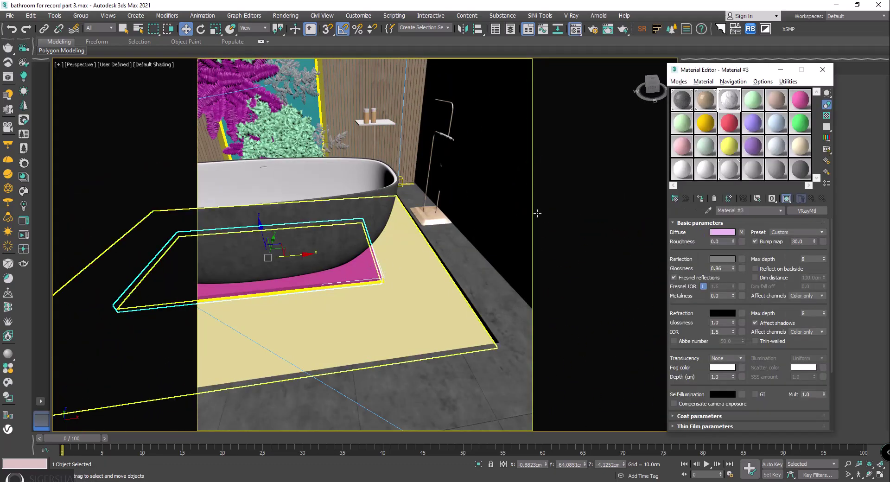
left_click(682, 100)
left_click(700, 198)
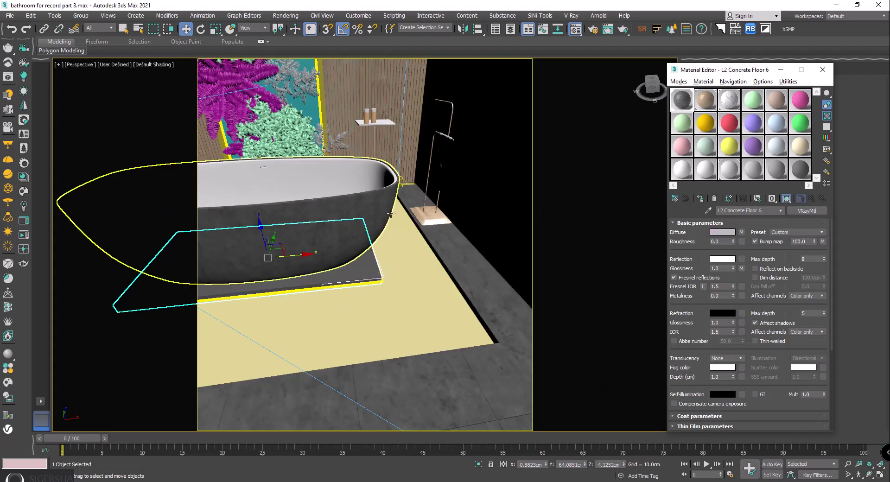
middle_click_drag(259, 176, 306, 172, "alt")
left_click(823, 69)
scroll(362, 246, "up", 4)
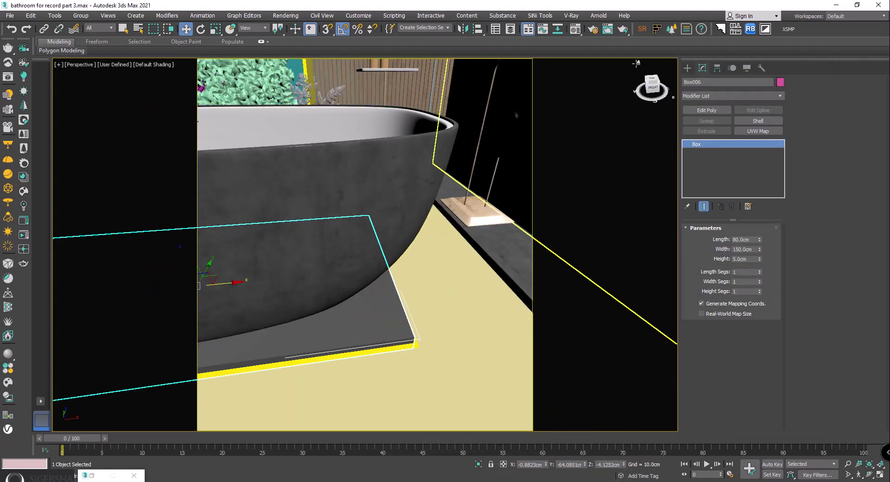
- Add a Box UVW Map to the mat with 1.6 cm length, width and height
left_click(769, 131)
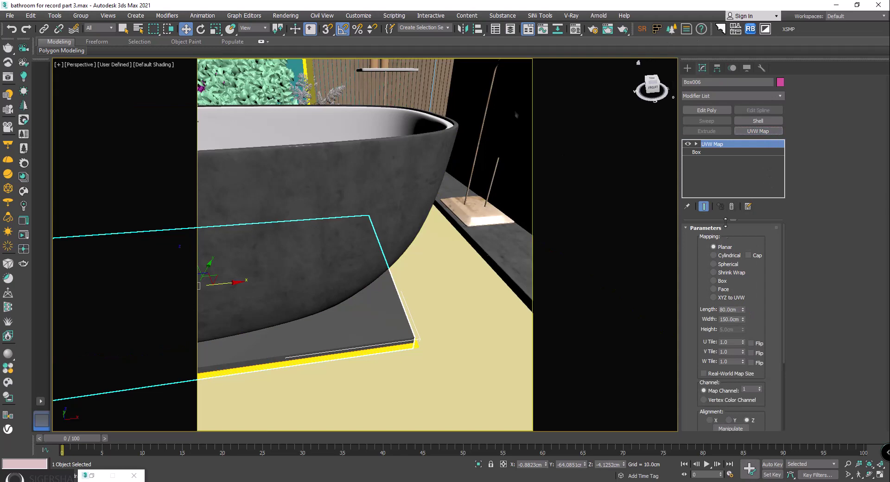
left_click(714, 281)
type("1")
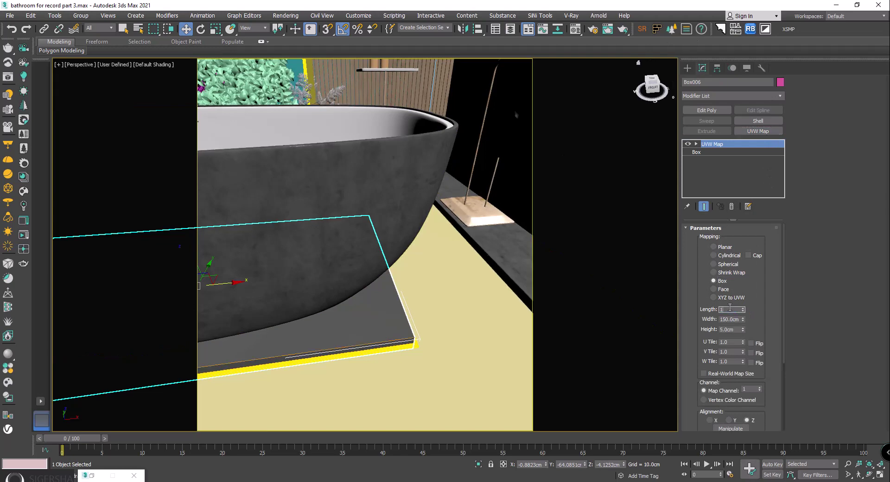
type(".6")
key("Tab")
key("Tab")
type("1.")
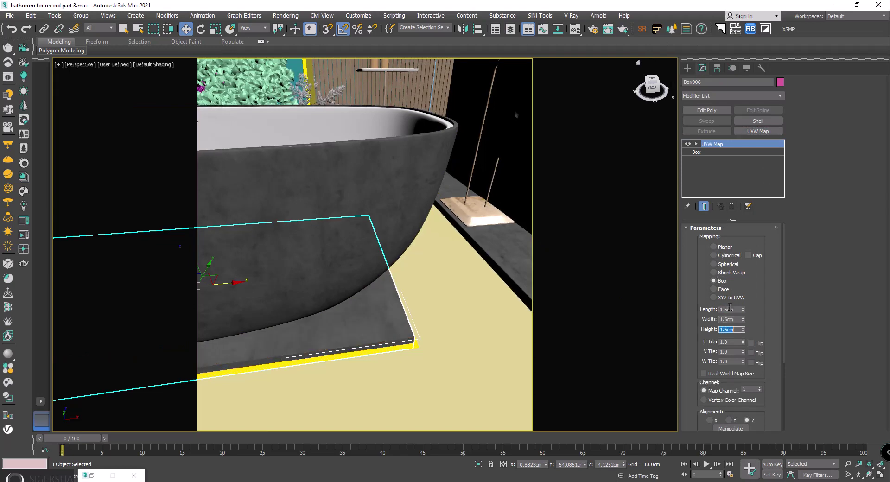
scroll(413, 268, "down", 2)
scroll(377, 259, "down", 3)
- Select the bathtub and view it from a high oblique angle
left_click(352, 247)
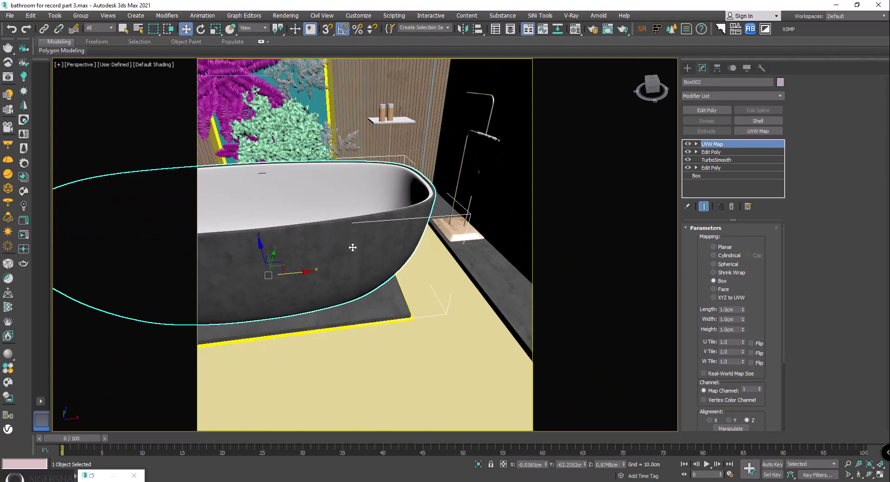
scroll(421, 231, "up", 3)
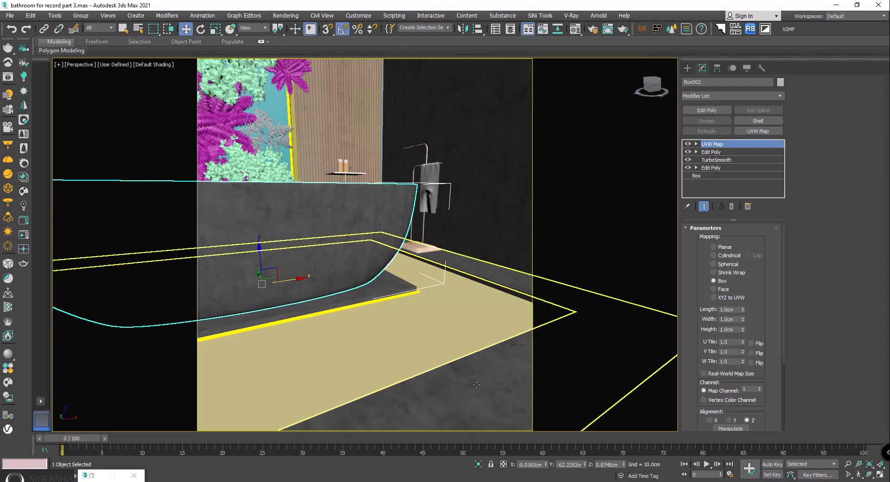
mouse_move(312, 213)
middle_mouse_down("alt")
mouse_move(264, 262)
mouse_move(269, 114)
mouse_move(475, 362)
mouse_move(327, 135)
middle_mouse_up("alt")
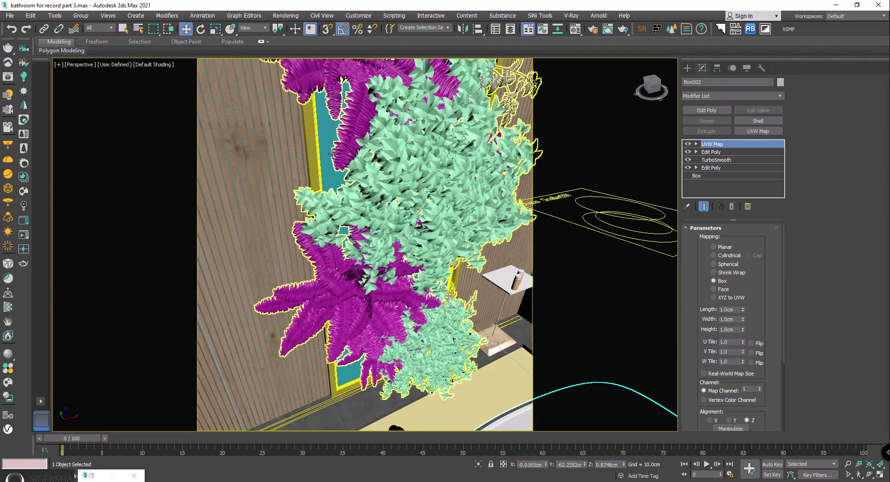
- Select the plant wall plane and make the green Material #4 active in the Material Editor
left_click(327, 135)
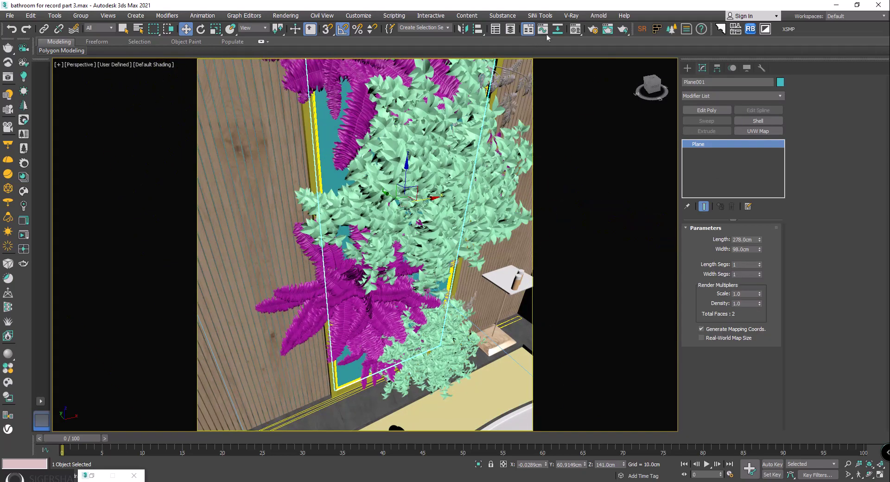
left_click(575, 30)
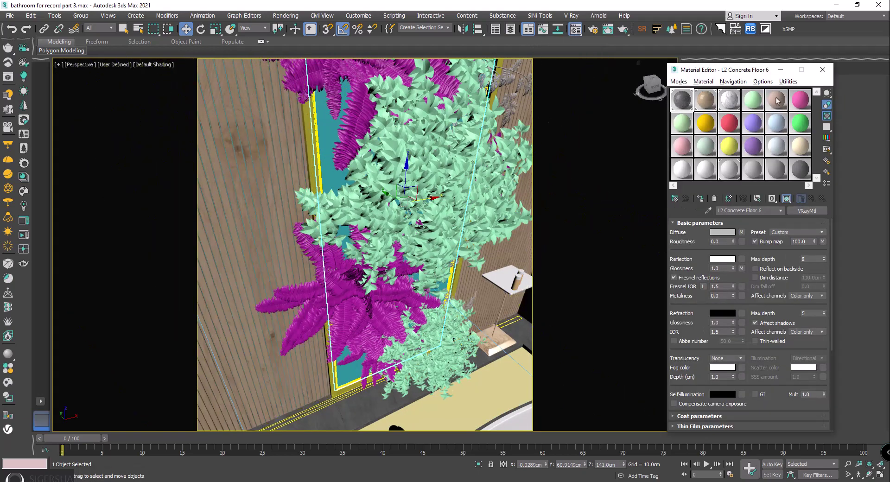
left_click(753, 103)
- Preview the grass 3 and 64 images in the 16.Mattrial > Grass folder
left_click(101, 478)
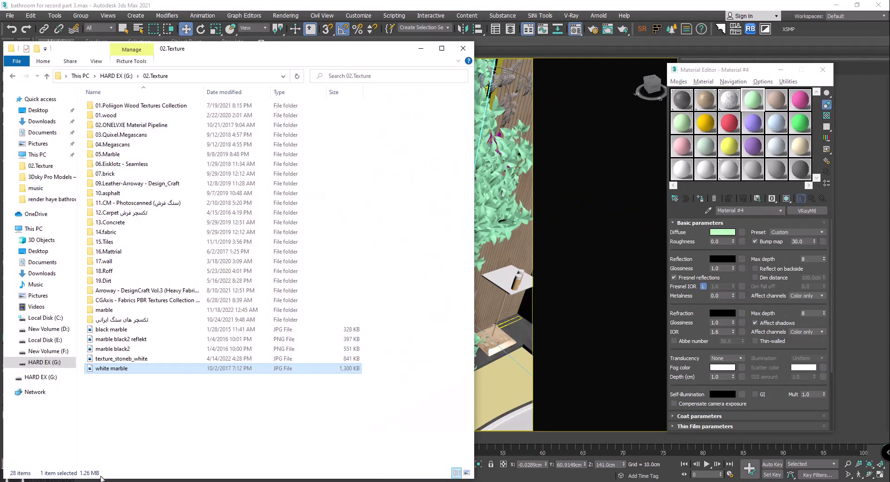
left_click(119, 252)
double_click(119, 252)
double_click(106, 176)
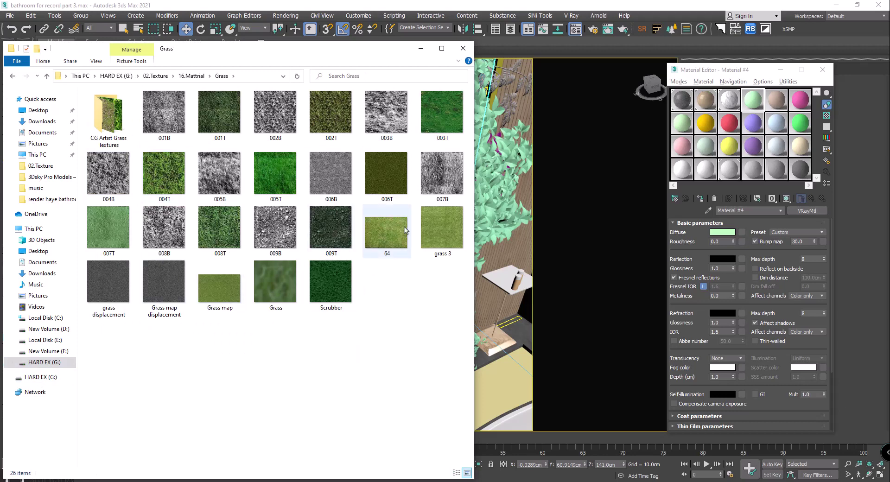
left_click(439, 232)
double_click(438, 230)
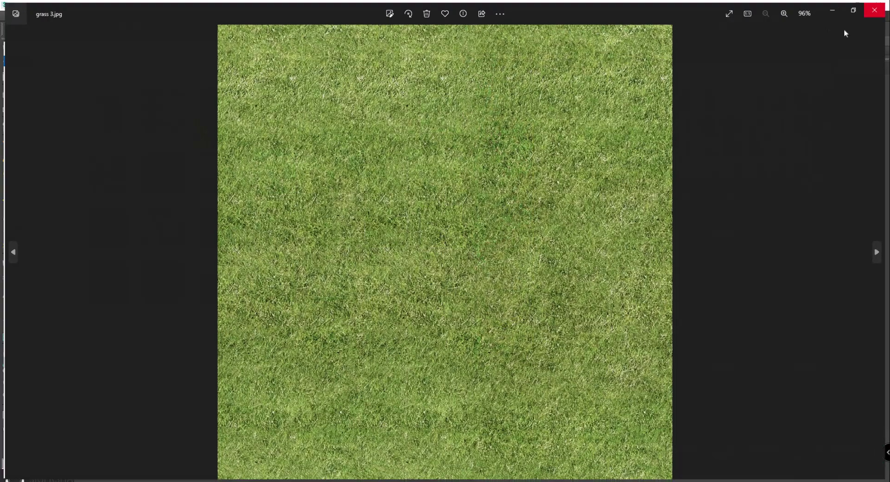
left_click(879, 8)
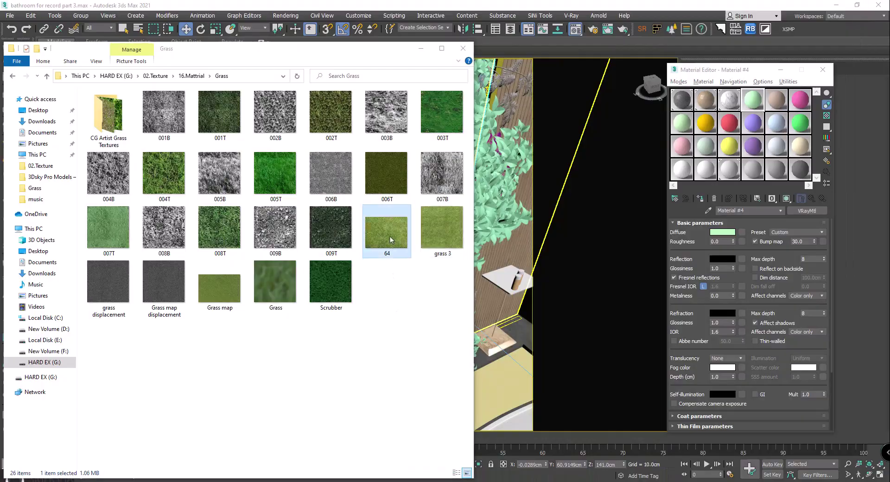
double_click(399, 249)
left_click(886, 4)
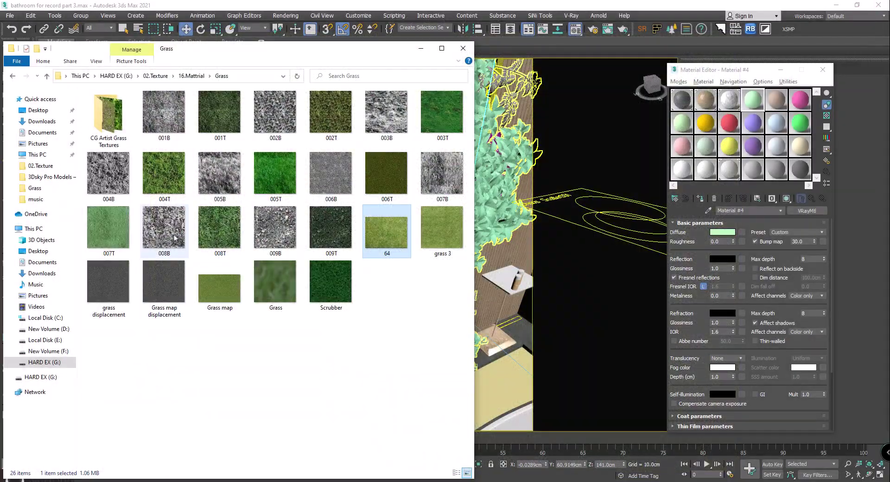
- Set Material #4's diffuse map to a VRayBitmap loaded with 64.jpg
left_click(742, 233)
double_click(361, 145)
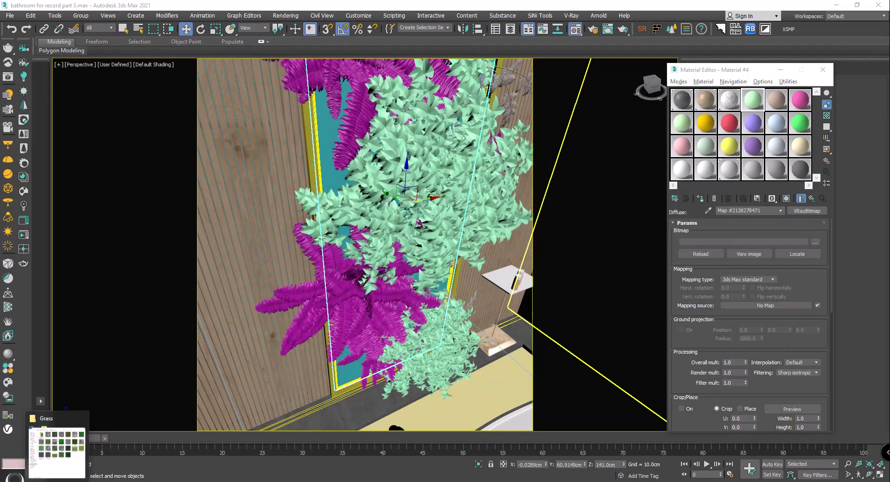
left_click(60, 445)
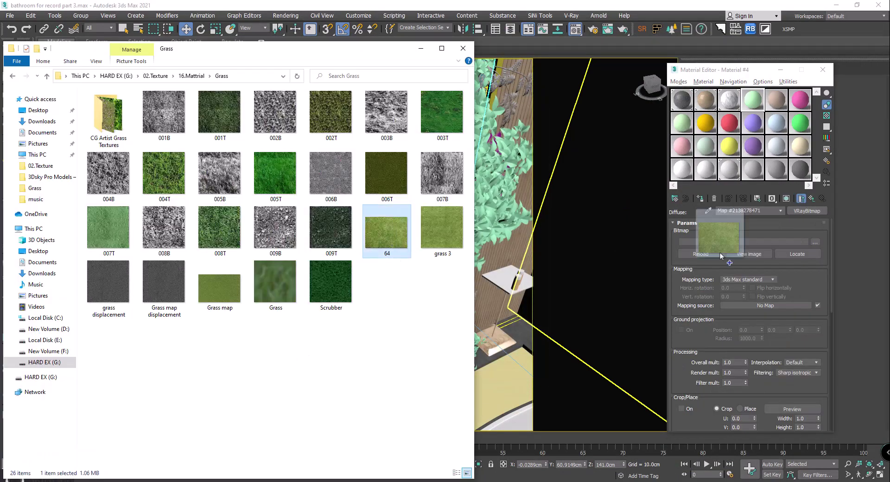
left_click_drag(401, 247, 742, 241)
left_click(422, 49)
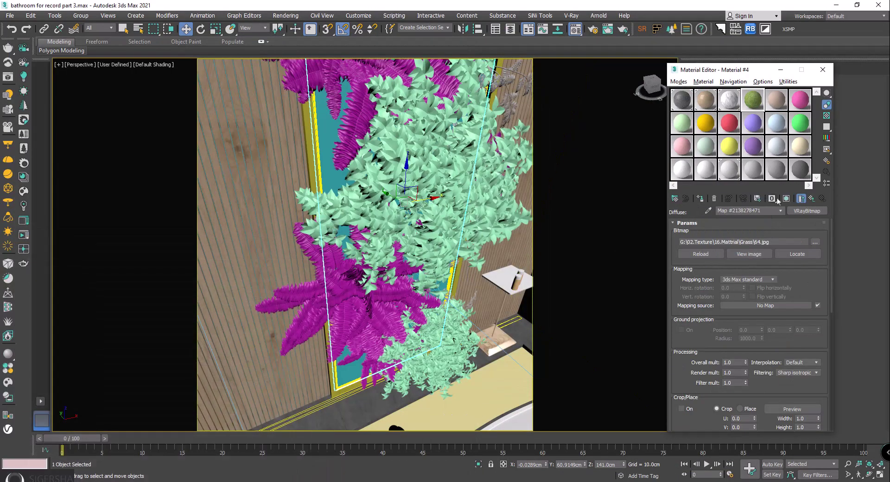
- Return to the grass material's top level and show its texture shaded in the viewport
left_click(811, 199)
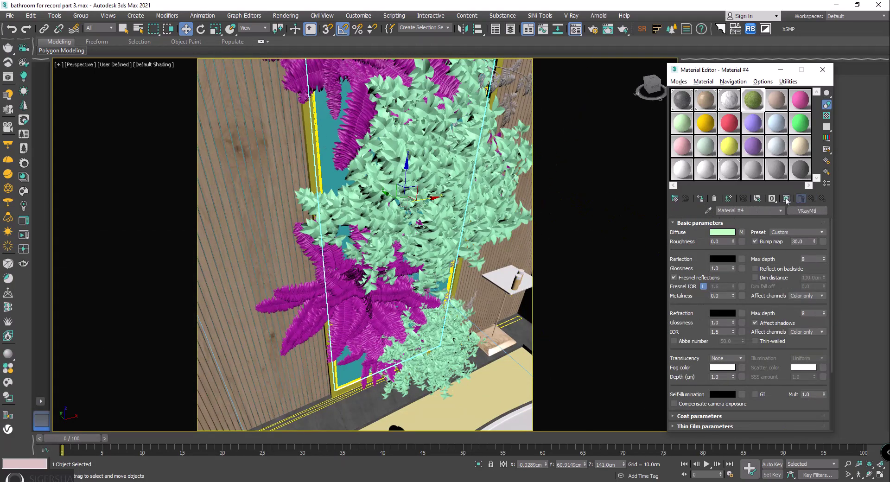
left_click(771, 199)
scroll(420, 266, "up", 3)
scroll(420, 266, "up", 2)
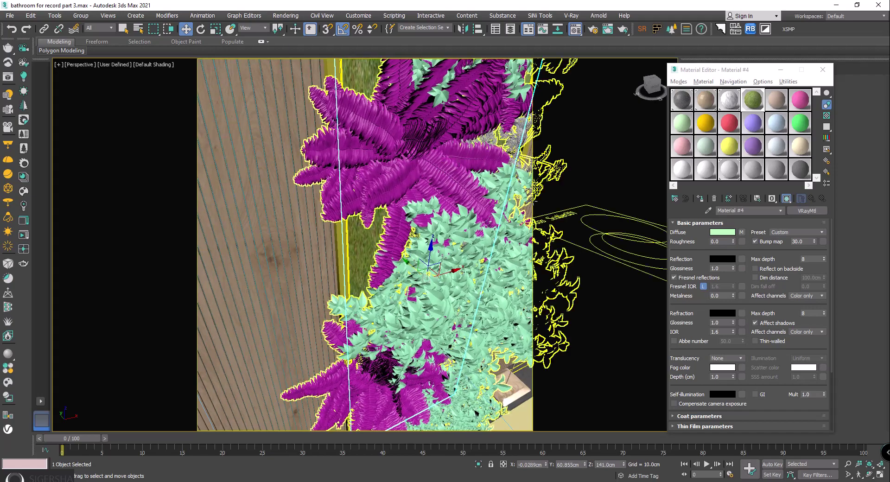
- Switch to the VRayCam001 bathroom camera and start a V-Ray production test render
mouse_move(414, 267)
middle_mouse_down("alt")
mouse_move(394, 251)
mouse_move(385, 183)
middle_mouse_up("alt")
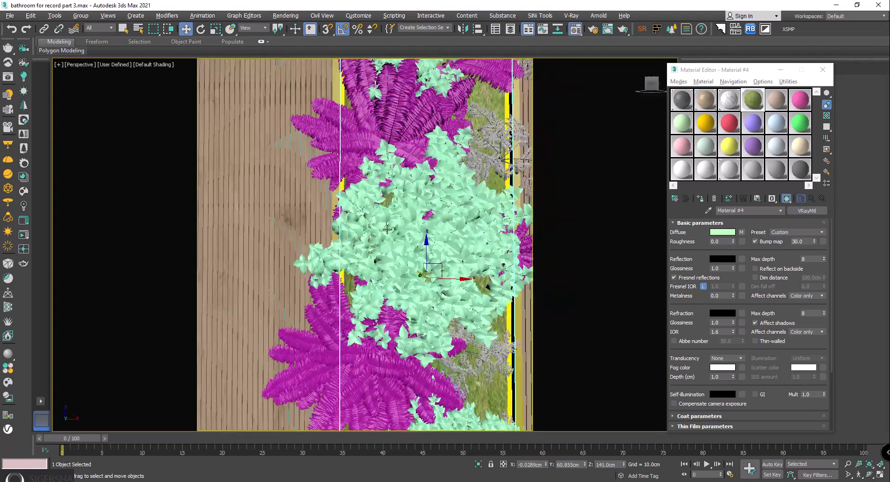
key("c")
key("shift+q")
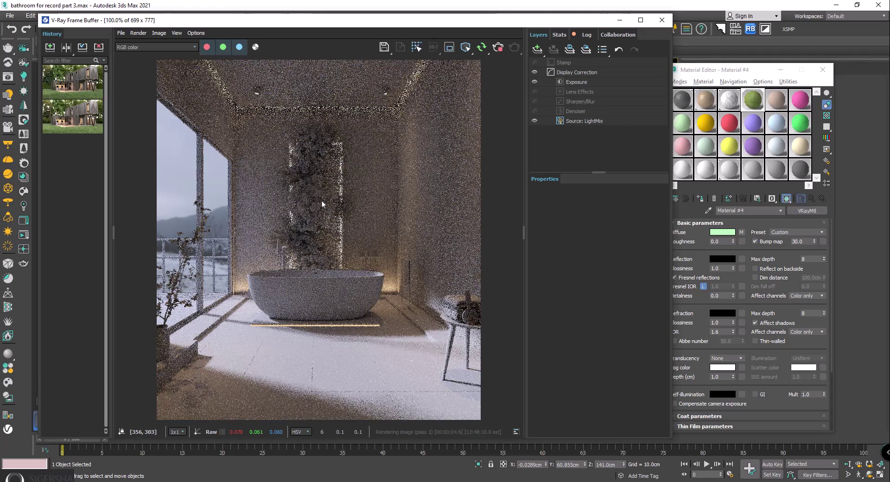
- Abort the render, close the Frame Buffer, select empty slot Material #5 and launch XS Material Presets
left_click(498, 49)
left_click(662, 20)
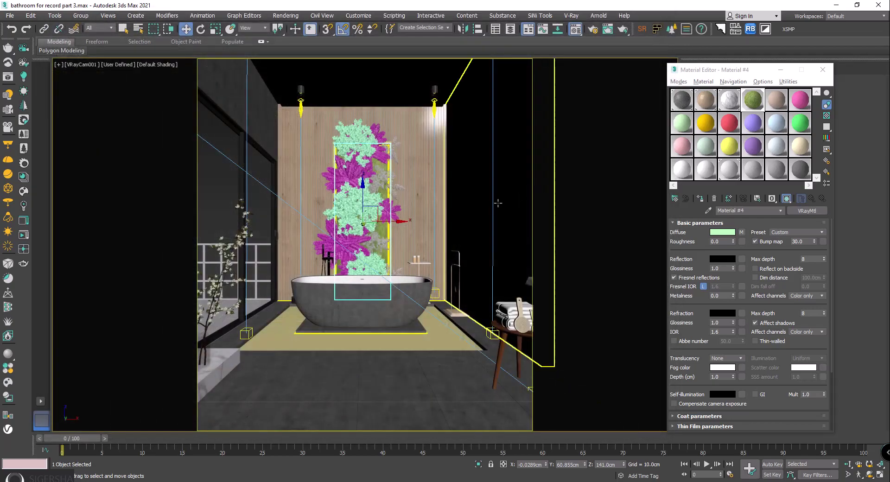
scroll(430, 237, "up", 5)
scroll(408, 278, "up", 3)
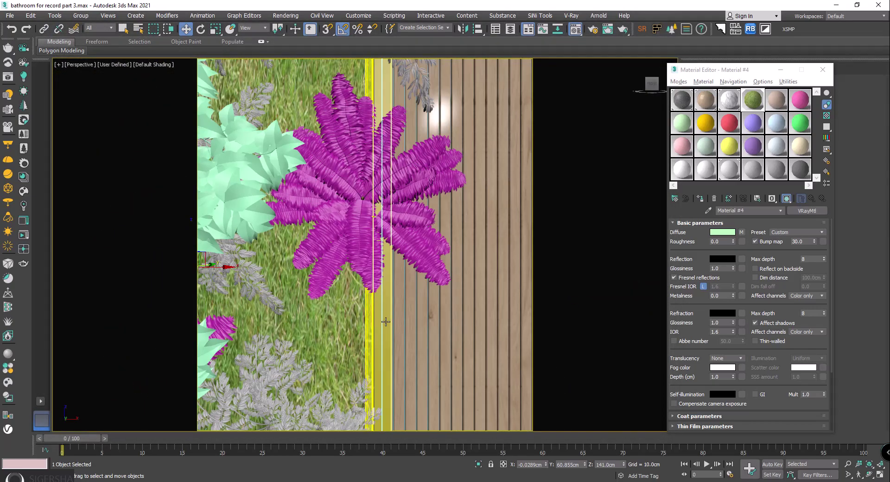
scroll(386, 321, "down", 5)
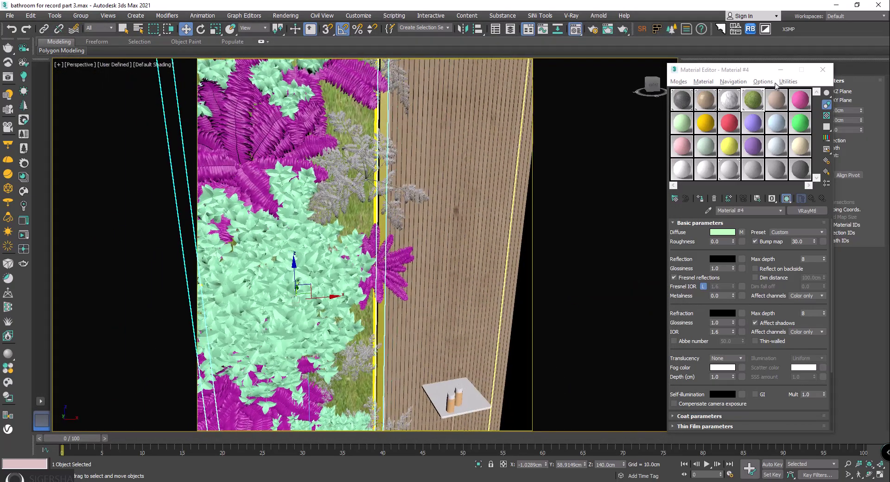
left_click(774, 103)
left_click(806, 29)
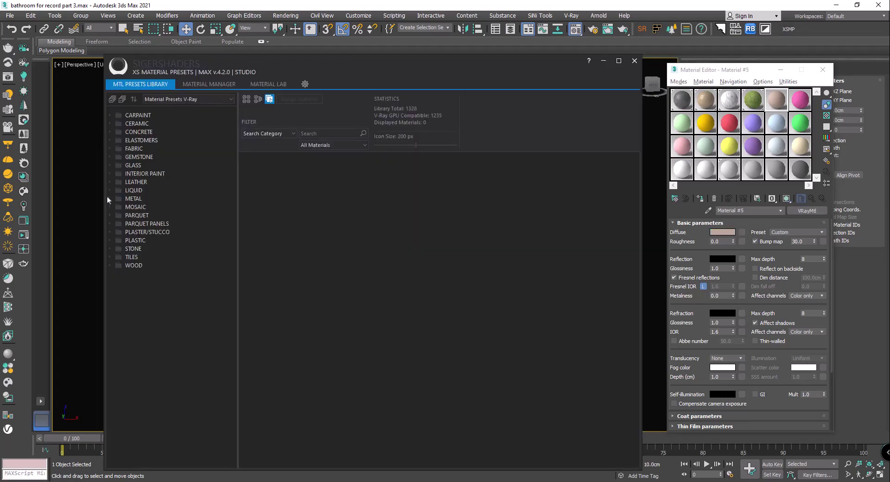
- Send the METAL > Miscellaneous Wrought Iron preset to the Material #5 slot, then minimize the editor
left_click(109, 198)
left_click(150, 240)
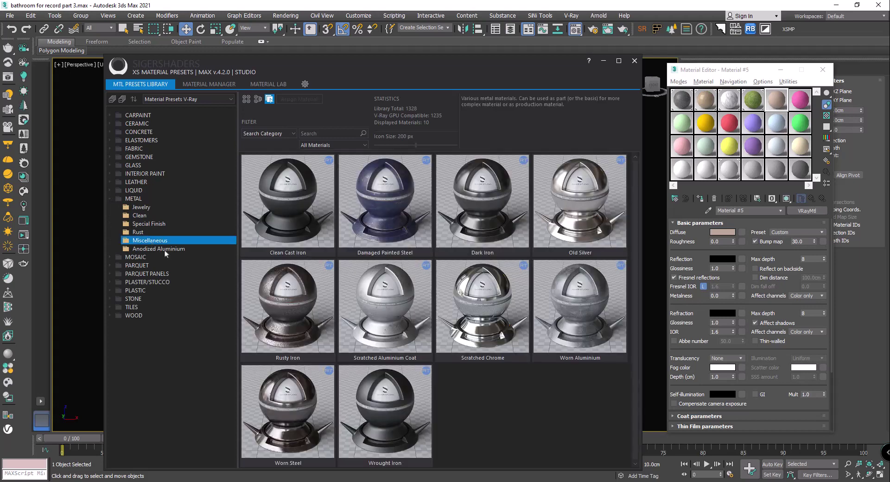
left_click(387, 408)
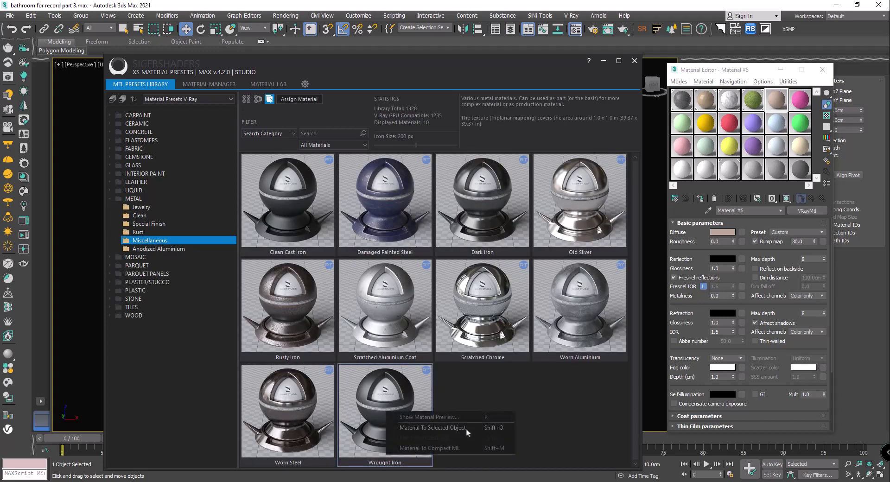
left_click(603, 61)
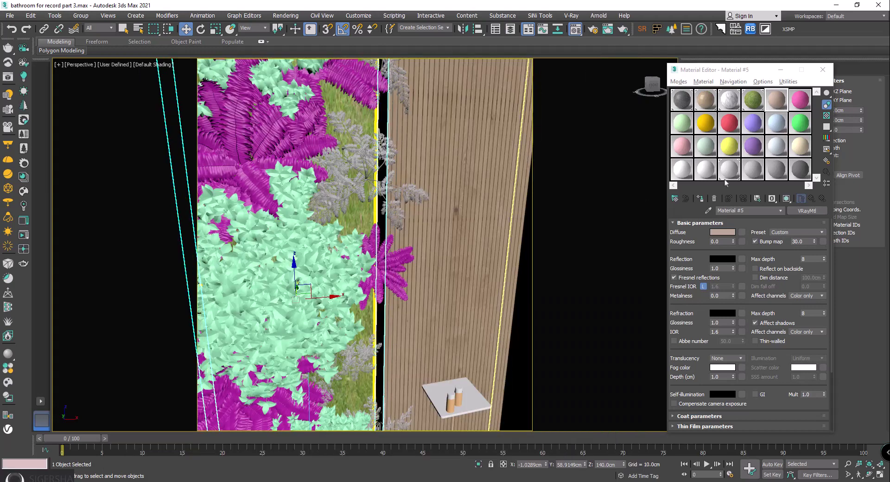
left_click(709, 211)
scroll(383, 79, "up", 5)
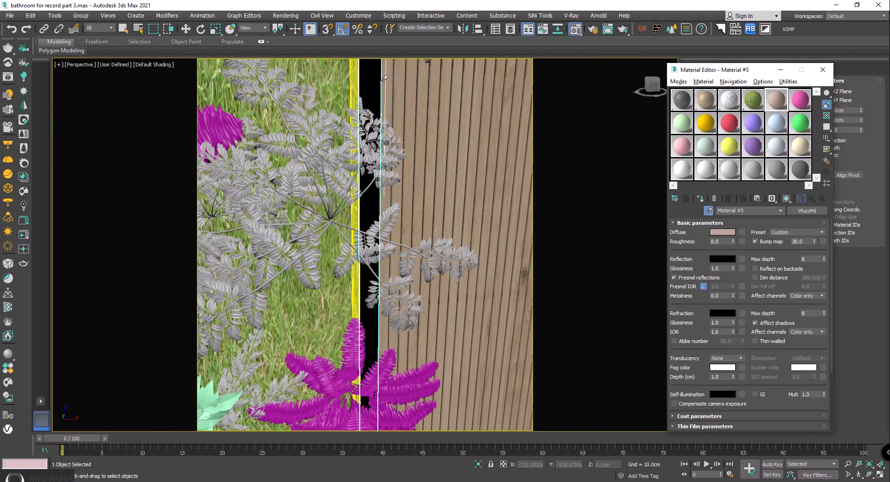
left_click(410, 103)
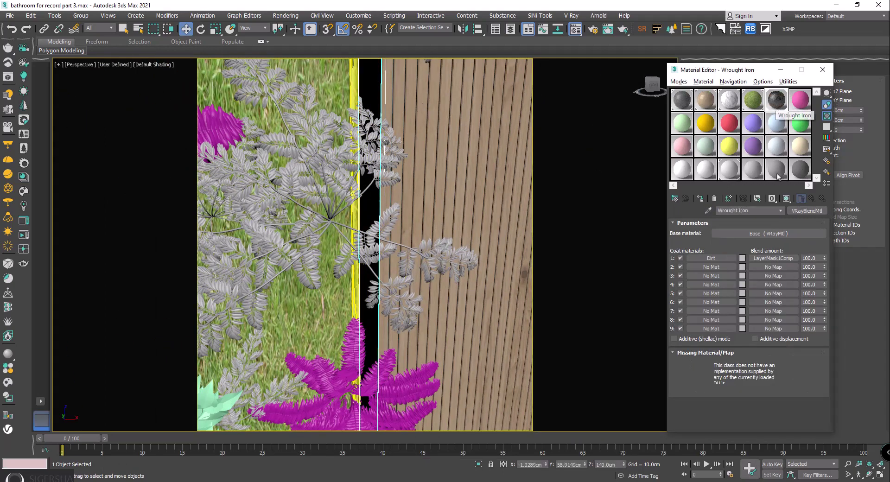
left_click(780, 70)
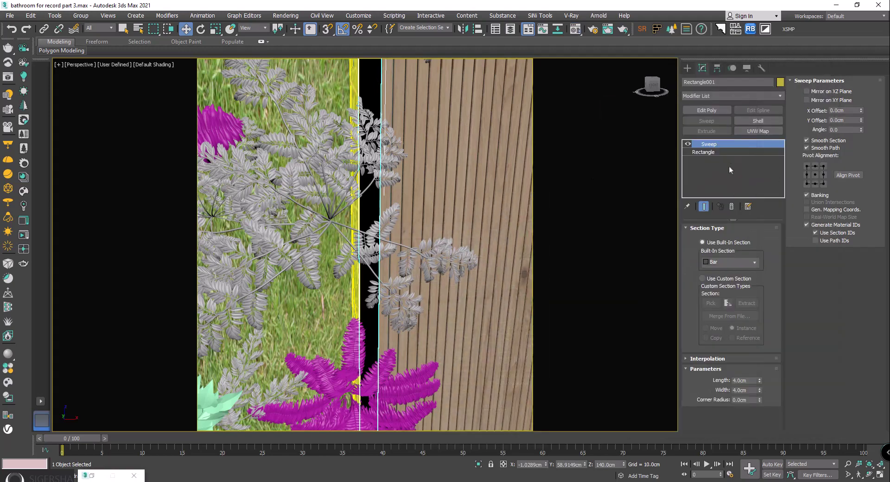
- Add a Box UVW Map to the swept frame with Length, Width and Height 2.0cm
left_click(757, 131)
left_click(718, 281)
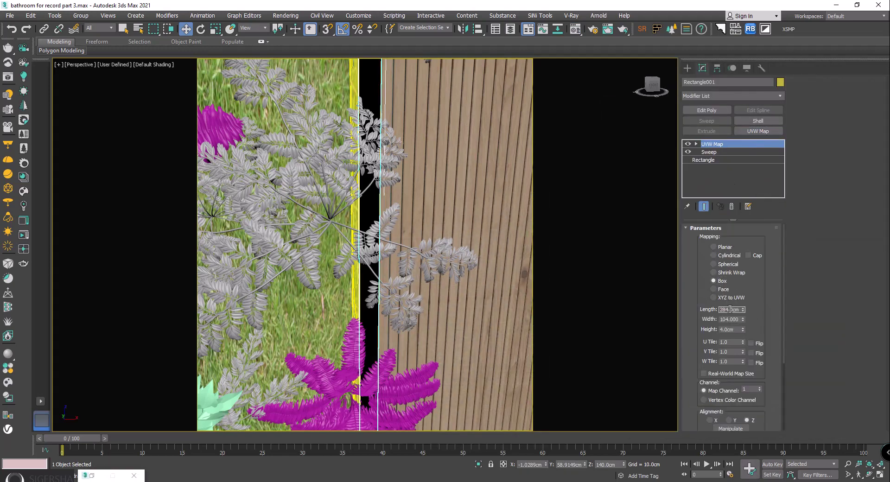
type("2")
key("Tab")
type("2")
key("Tab")
type("2")
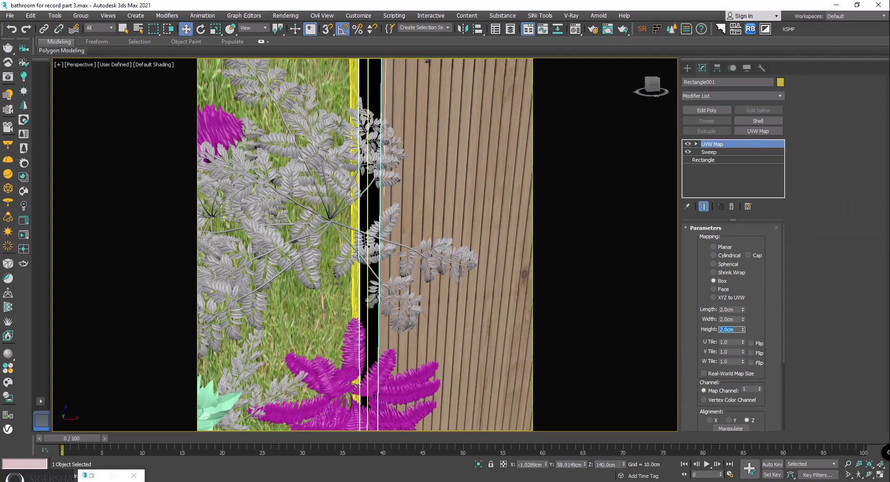
scroll(354, 284, "up", 2)
scroll(354, 284, "down", 2)
scroll(363, 197, "down", 2)
scroll(363, 196, "down", 2)
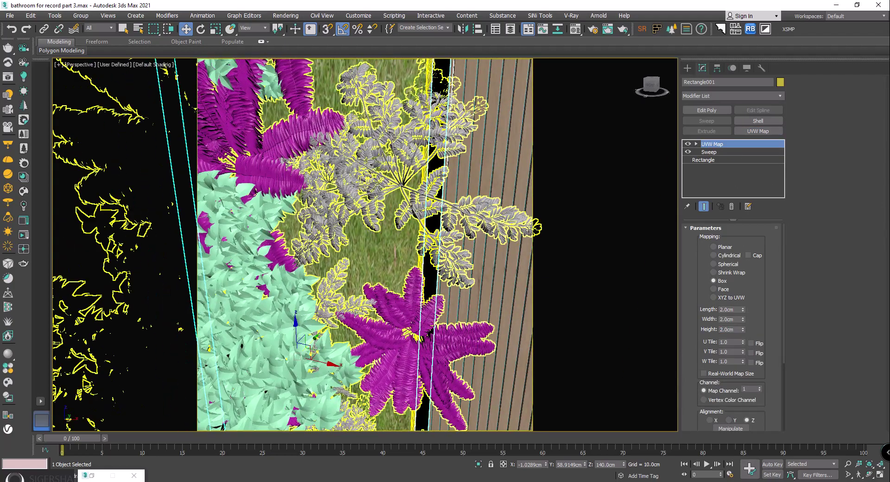
- Reopen the Material Editor, pan to the bathroom floor and select the slab under the bathtub
key("m")
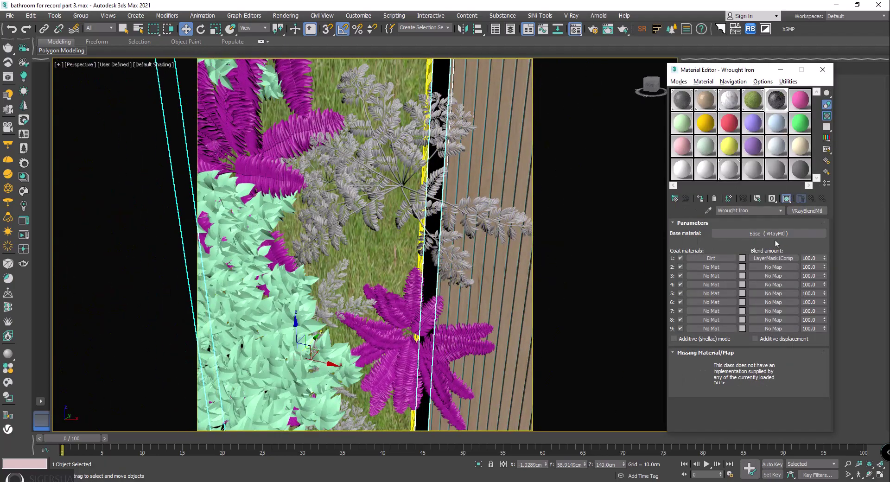
mouse_move(287, 176)
middle_mouse_down()
mouse_move(391, 171)
mouse_move(318, 186)
mouse_move(334, 184)
mouse_move(292, 248)
mouse_move(360, 234)
middle_mouse_up()
left_click(294, 252)
scroll(314, 260, "up", 3)
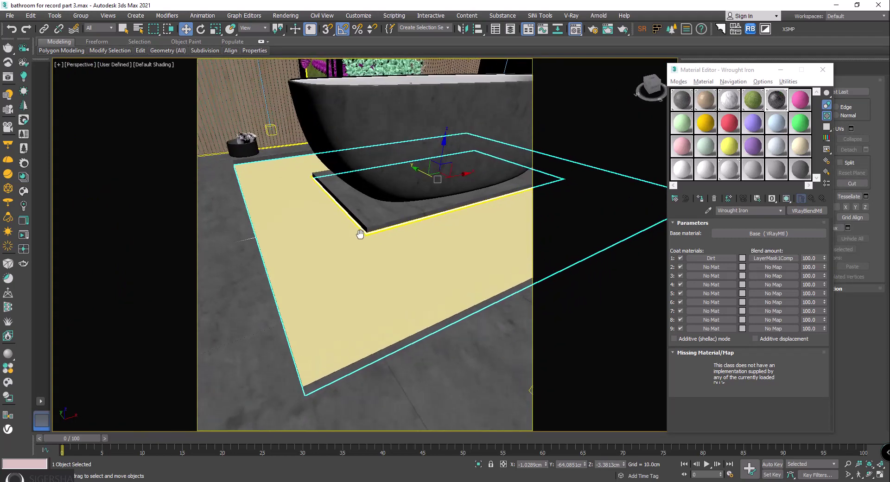
- Close the Material Editor and reselect the floor patch under the bathtub
left_click(827, 74)
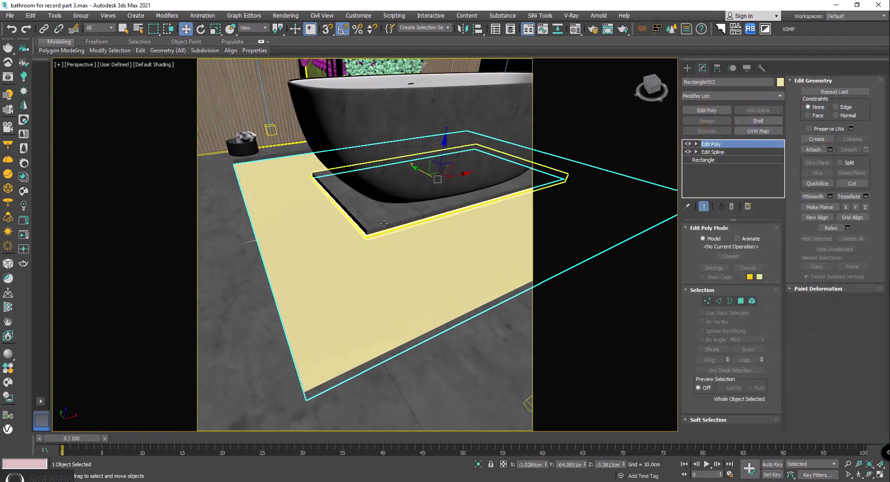
left_click(9, 129)
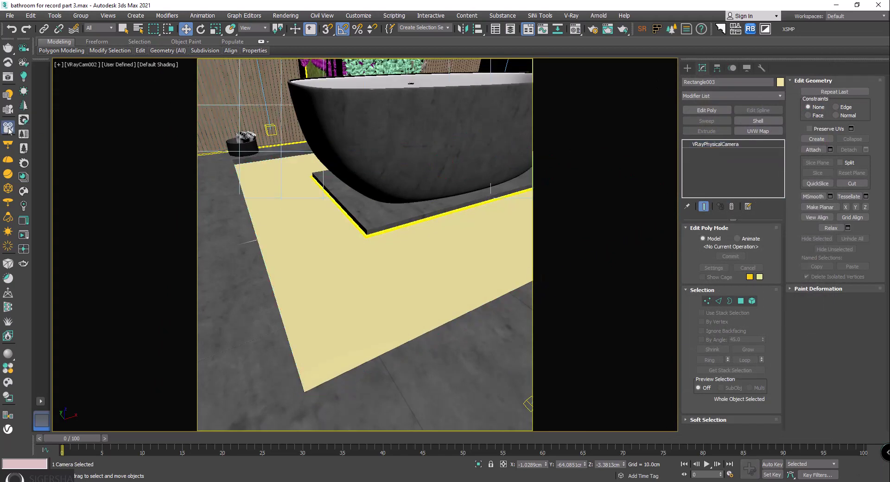
left_click(407, 297)
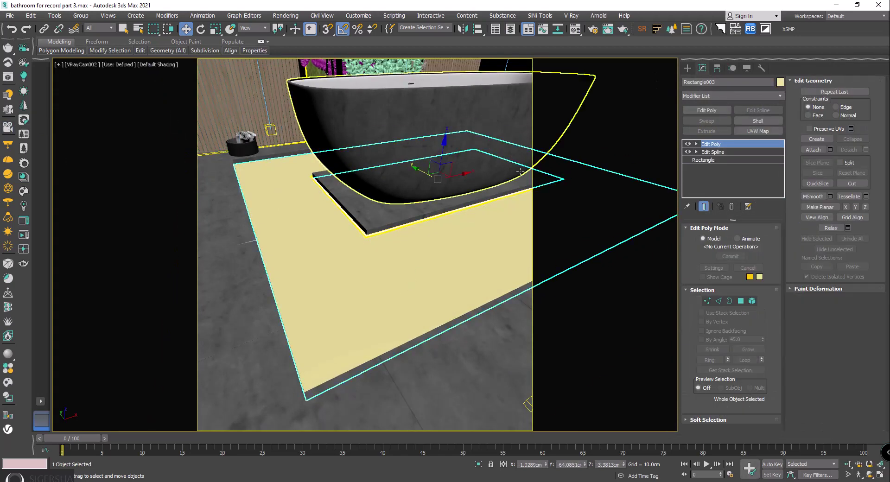
- Make pink VRayMtl Material #6 the active Material Editor slot and launch File Explorer
left_click(575, 28)
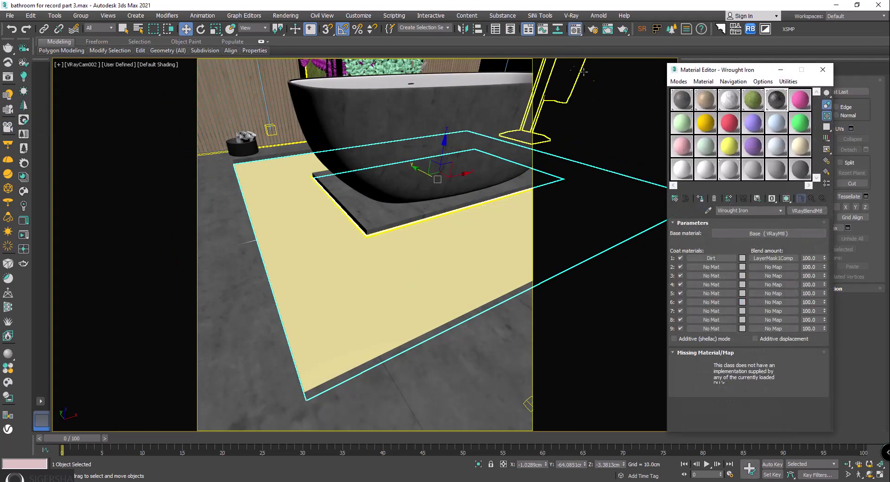
left_click(799, 100)
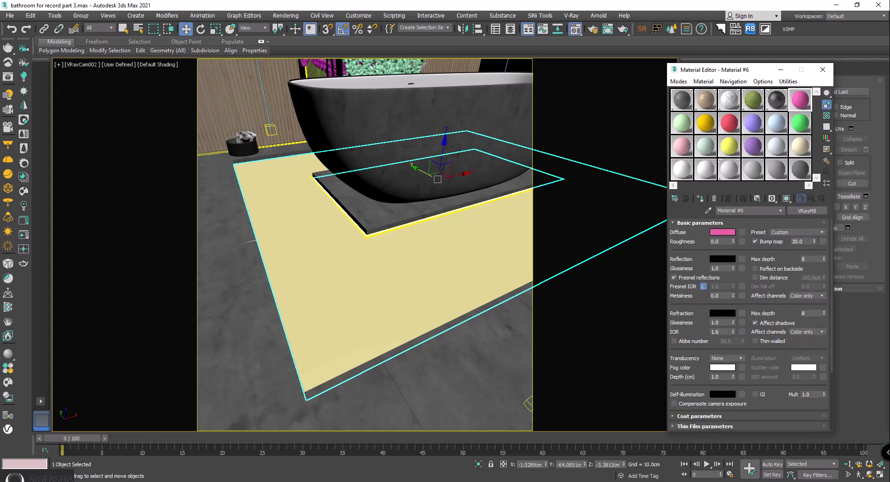
left_click(65, 445)
- Browse HARD EX (G:) > 02.Texture > 11.CM - Photoscanned > CGAxis Pavements > pebble_pavement_3
left_click(45, 362)
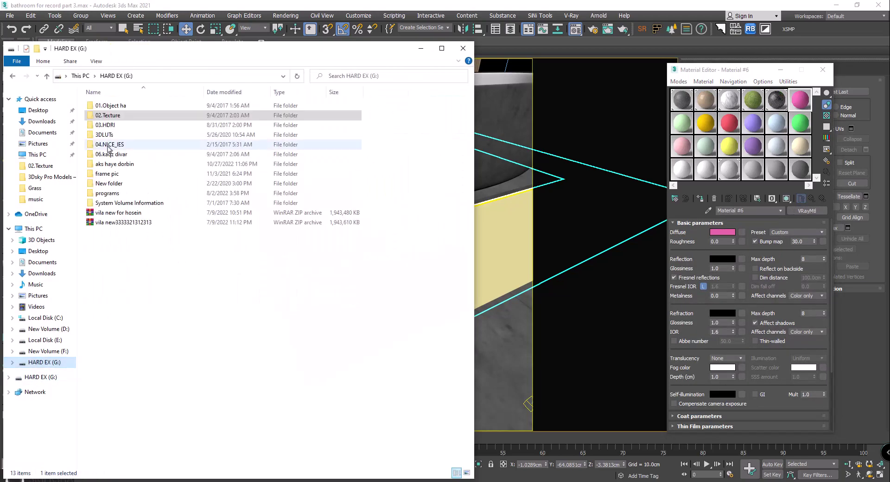
double_click(114, 117)
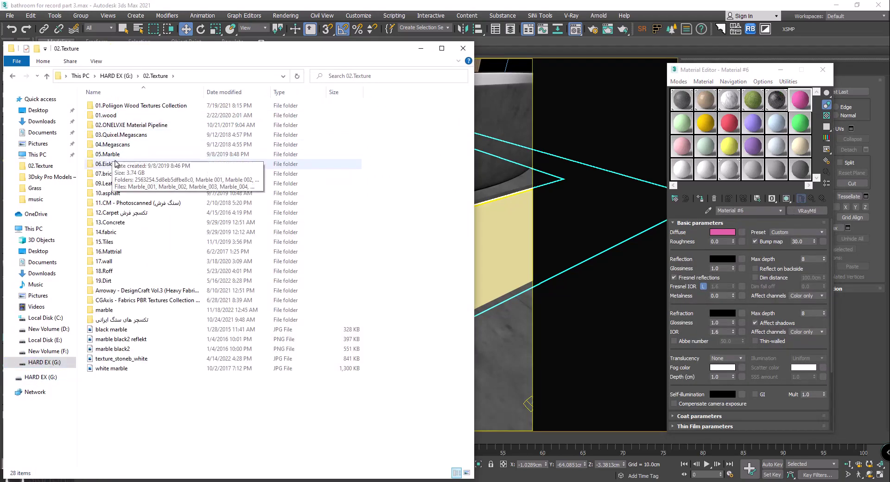
double_click(116, 203)
double_click(124, 107)
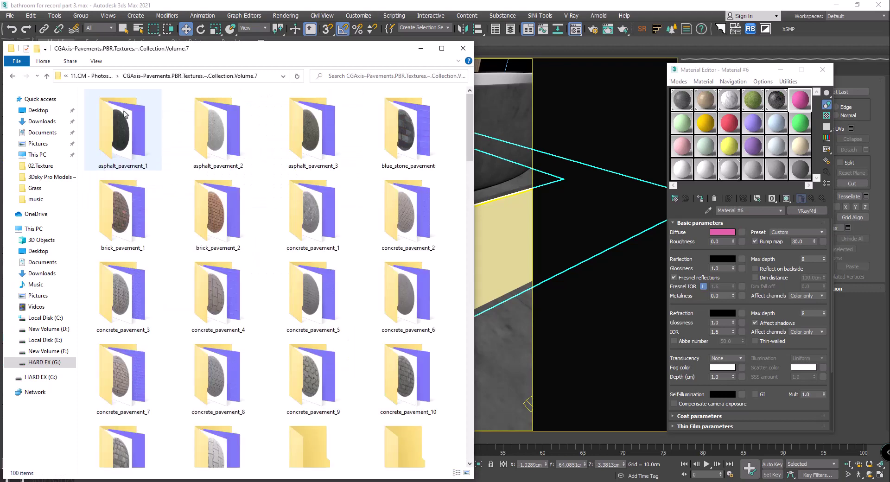
left_click(443, 47)
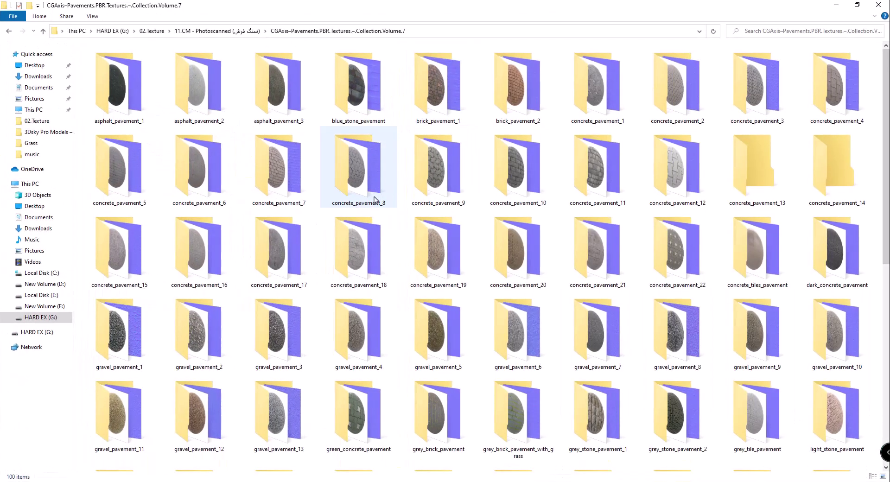
scroll(376, 199, "down", 3)
left_click(276, 200)
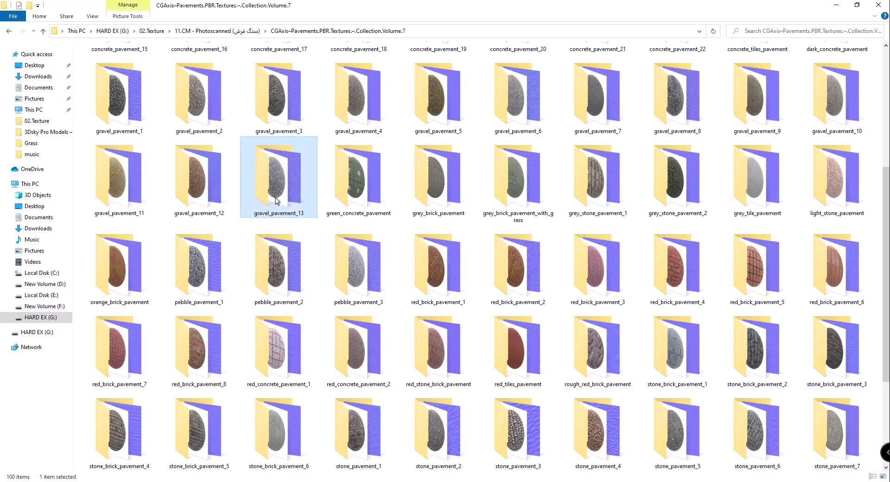
double_click(357, 266)
- Preview the pebble_pavement_3 diffuse and render images, then shrink the folder window beside 3ds Max
double_click(120, 124)
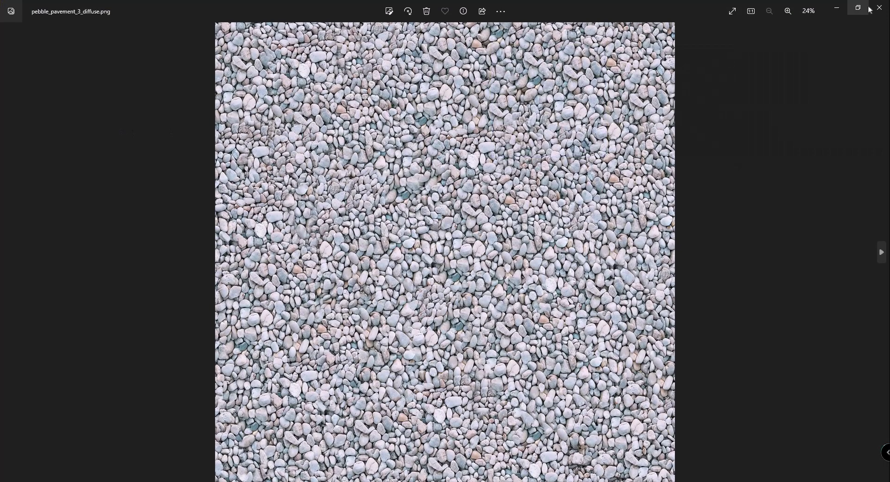
left_click(879, 7)
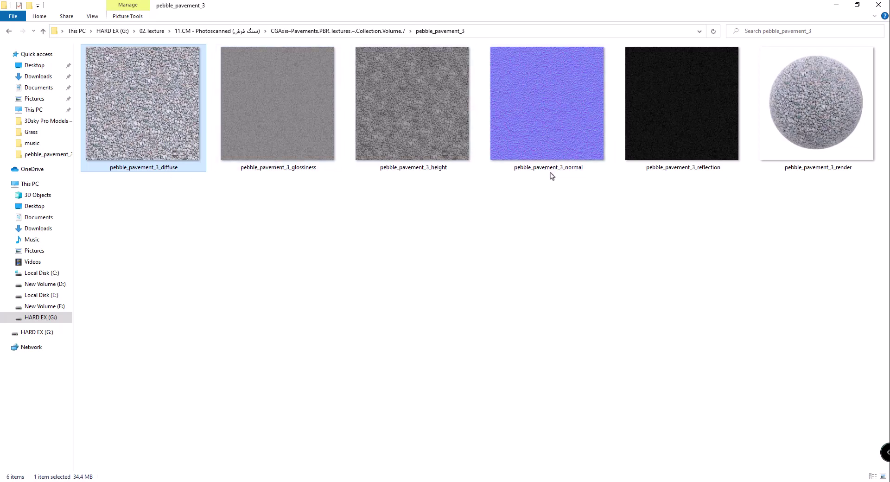
double_click(817, 107)
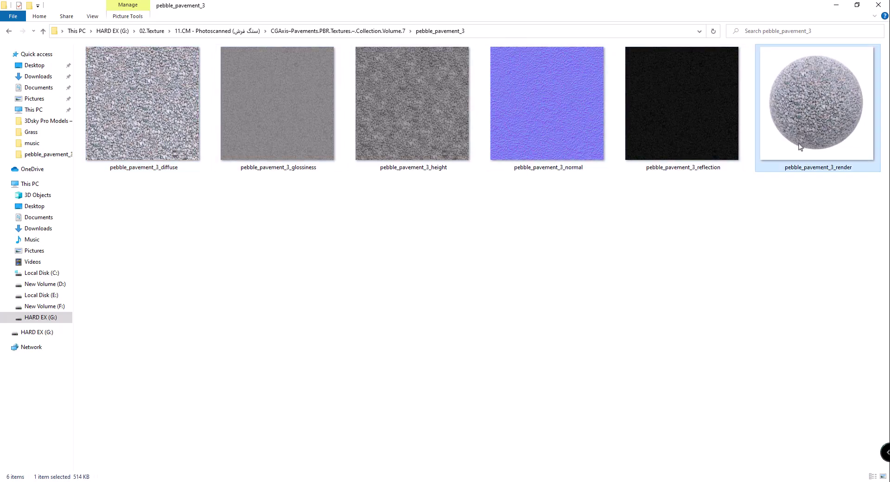
left_click(879, 7)
mouse_move(633, 9)
left_mouse_down()
mouse_move(481, 45)
mouse_move(314, 51)
left_mouse_up()
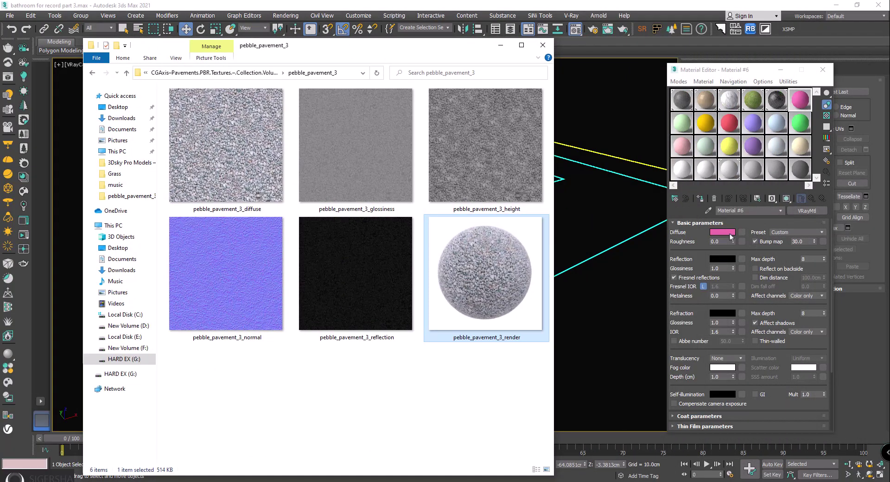
left_click(742, 241)
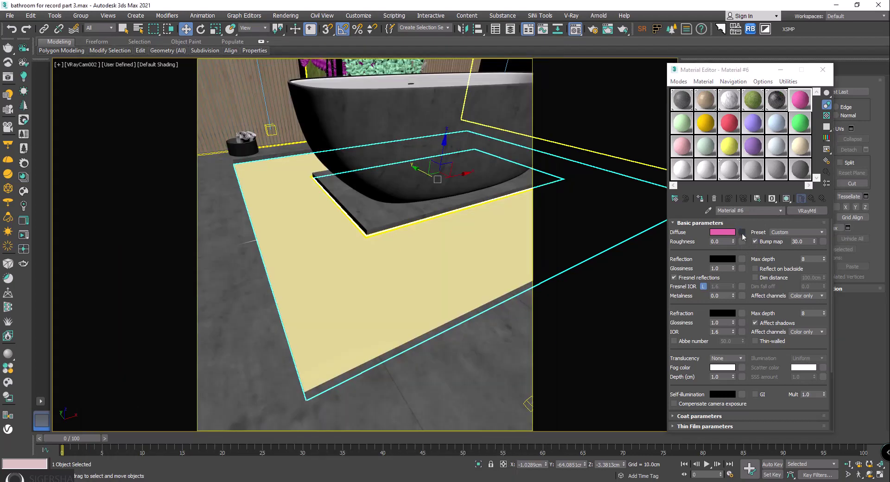
- Load the pebble_pavement_3 diffuse image as a VRayBitmap in Material #6's Diffuse slot
double_click(381, 140)
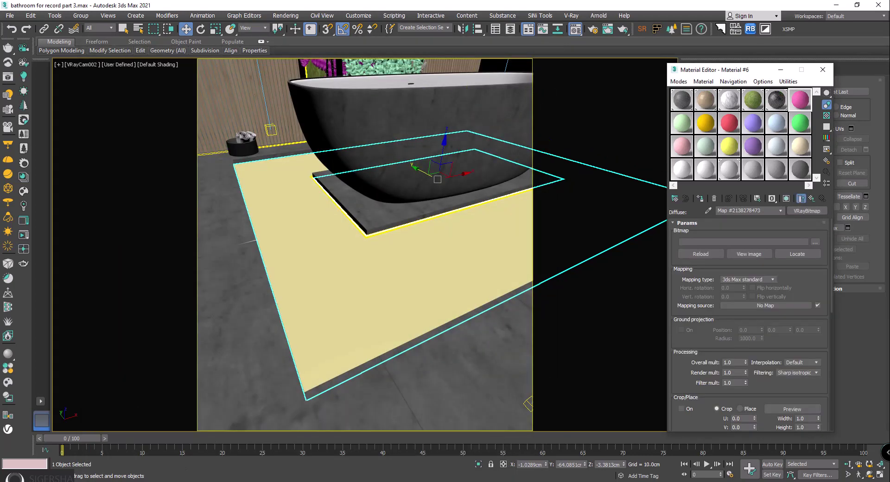
left_click(60, 445)
left_click_drag(226, 144, 724, 244)
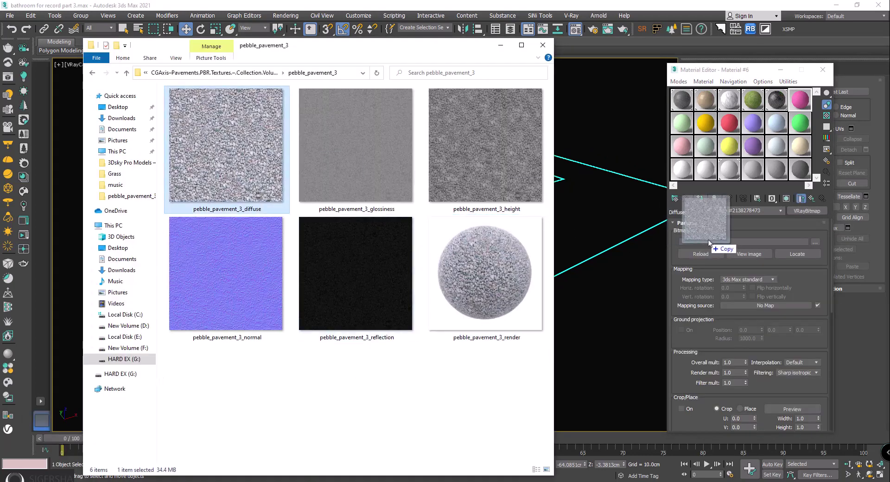
left_click(812, 198)
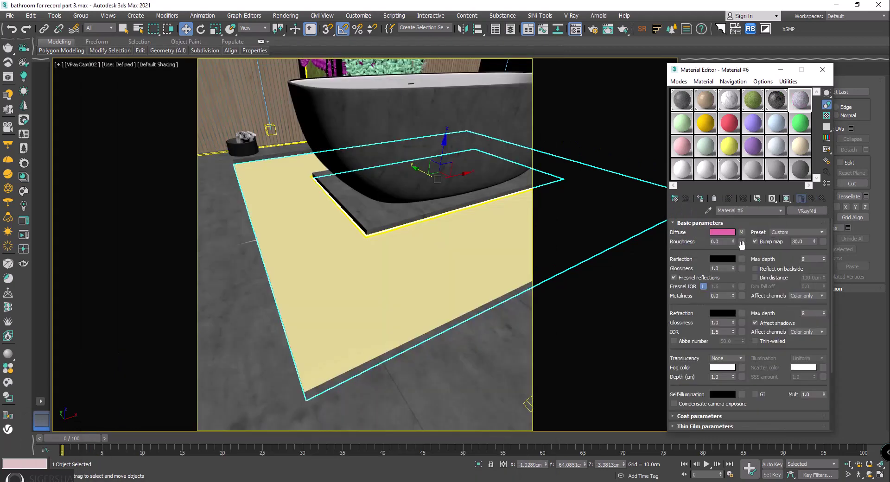
- Load the pebble_pavement_3 reflection image as a VRayBitmap in the Reflection slot
left_click(743, 259)
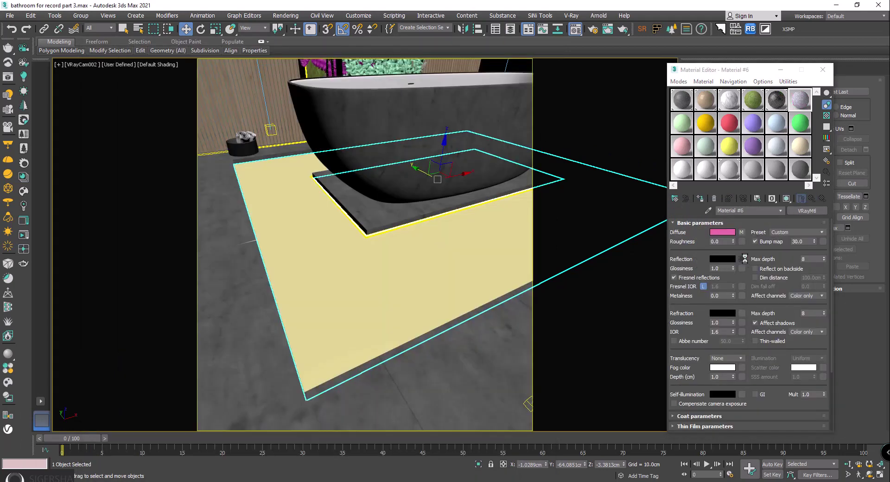
double_click(384, 144)
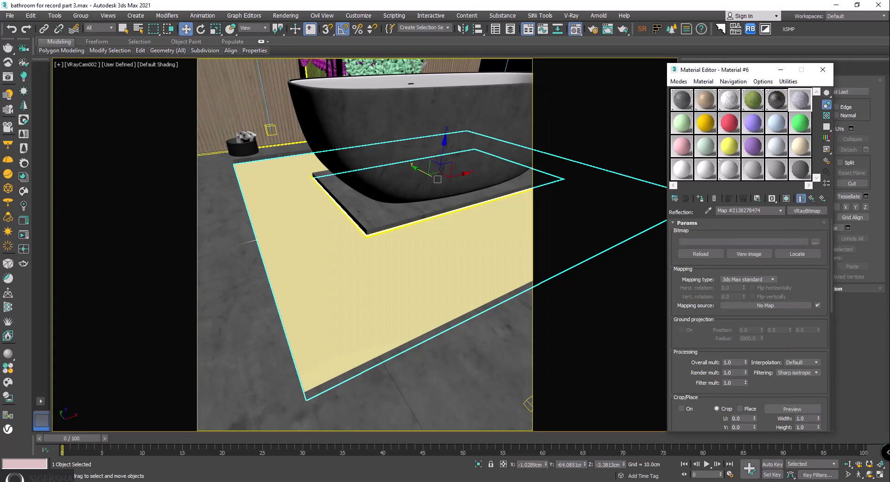
key("alt+Tab")
left_click_drag(371, 292, 740, 241)
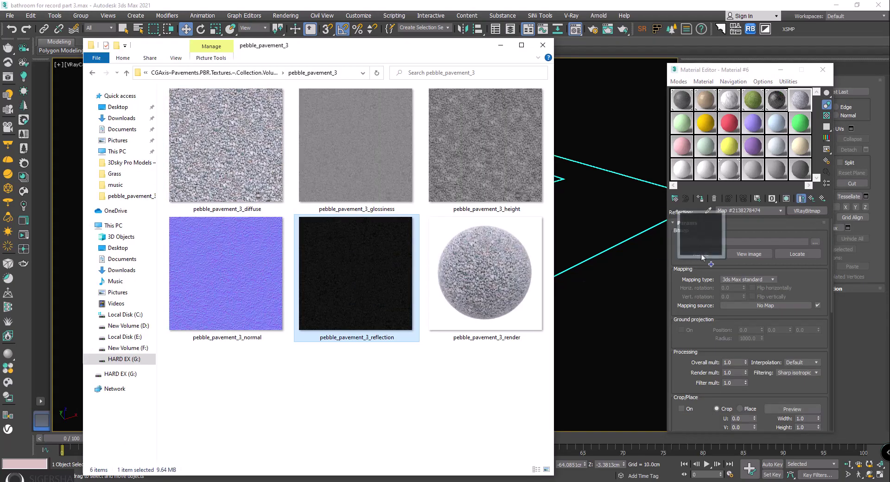
left_click(816, 202)
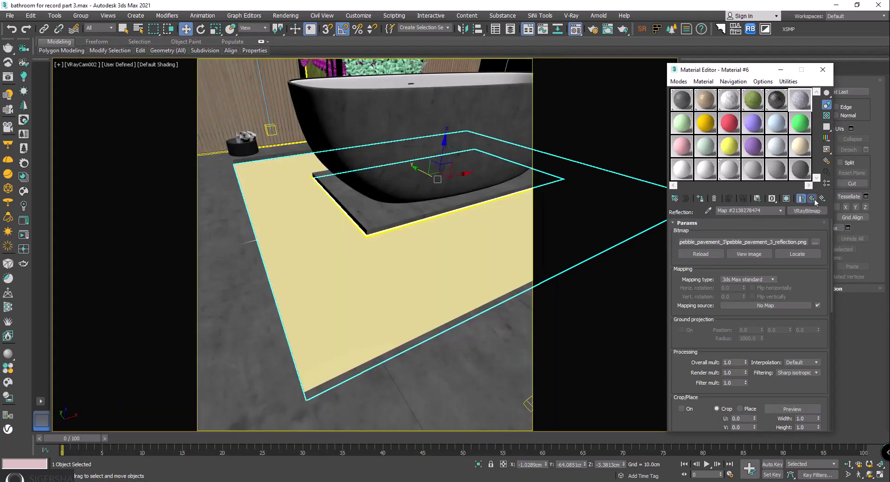
left_click(815, 200)
- Load the pebble_pavement_3 glossiness image as a VRayBitmap in the Reflection Glossiness slot
left_click(741, 269)
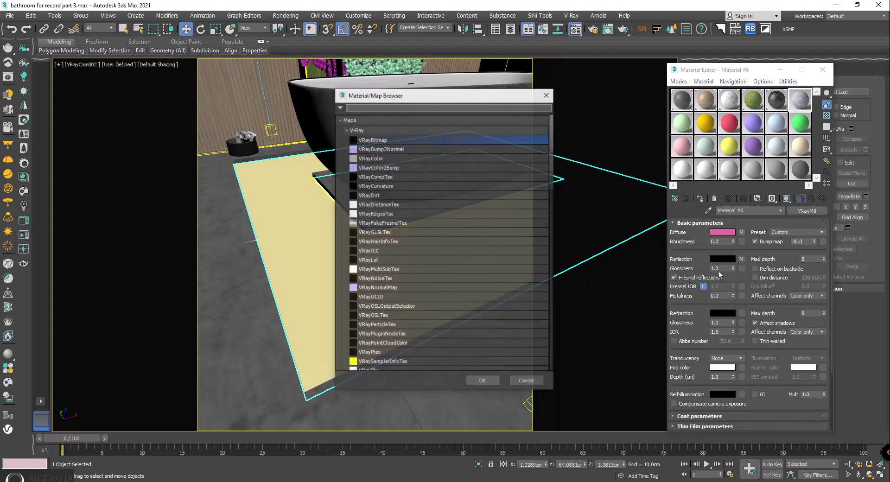
double_click(367, 140)
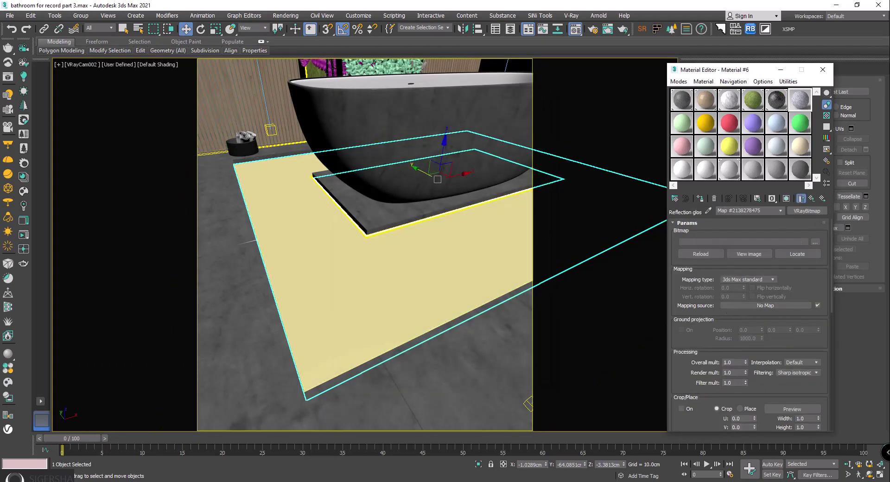
key("alt+Tab")
mouse_move(355, 149)
left_mouse_down()
mouse_move(758, 249)
mouse_move(759, 240)
left_mouse_up()
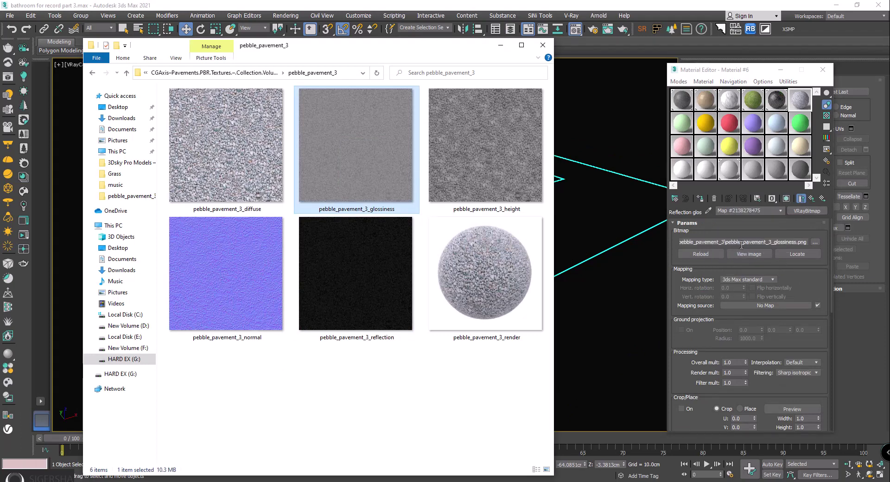
left_click(812, 199)
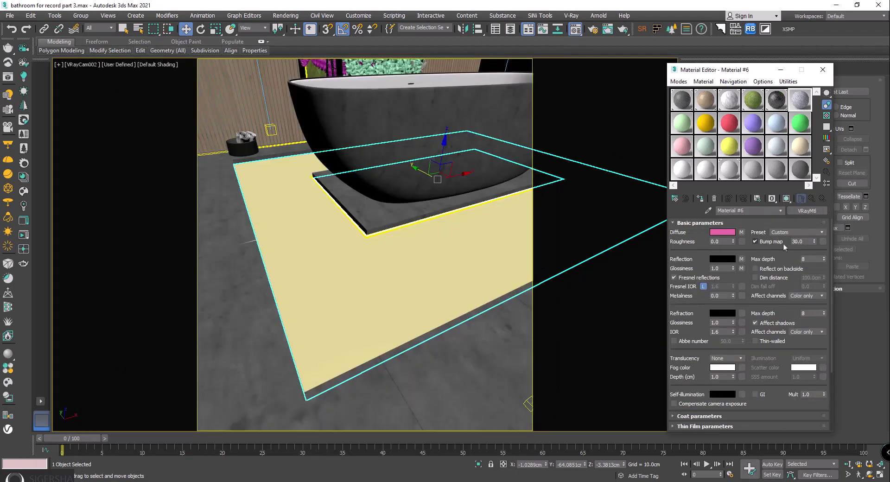
left_click(823, 242)
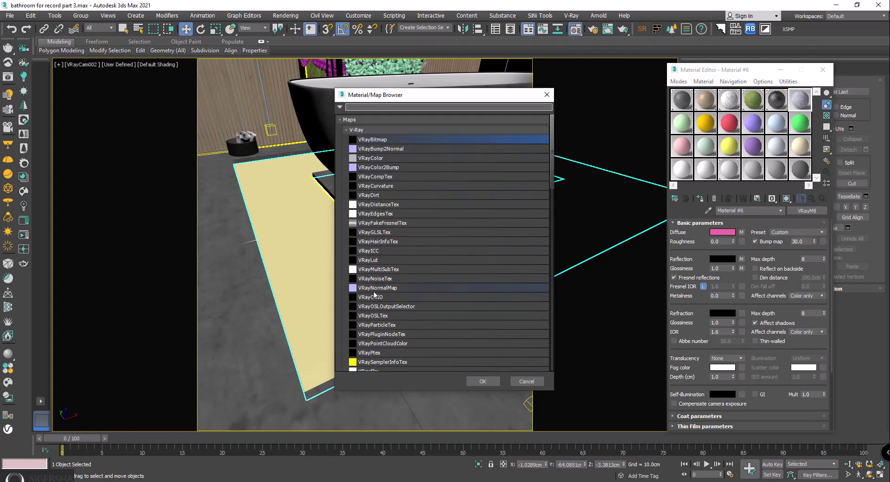
- Put a VRayNormalMap loaded with the pebble_pavement_3 normal image into the bump slot
double_click(373, 289)
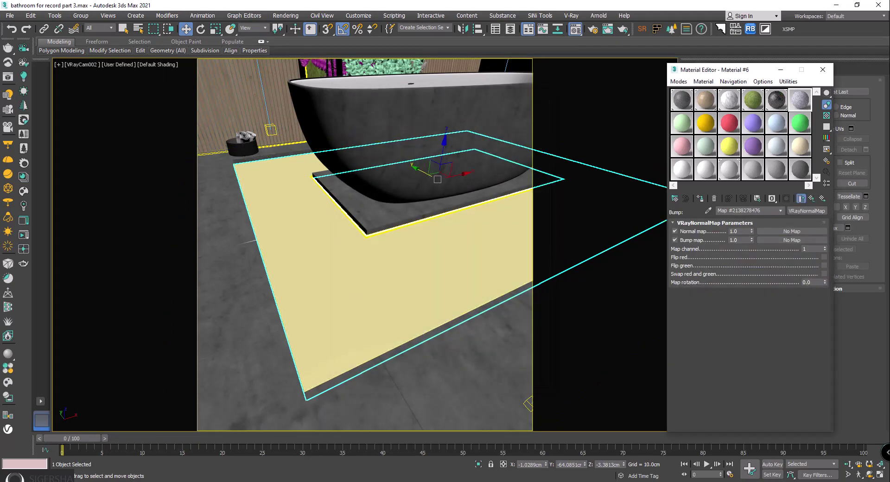
key("alt+Tab")
double_click(205, 283)
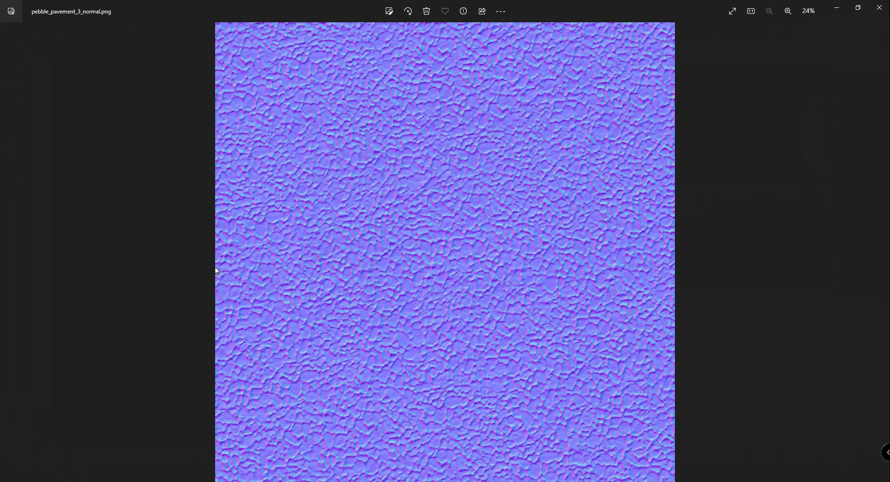
left_click(880, 7)
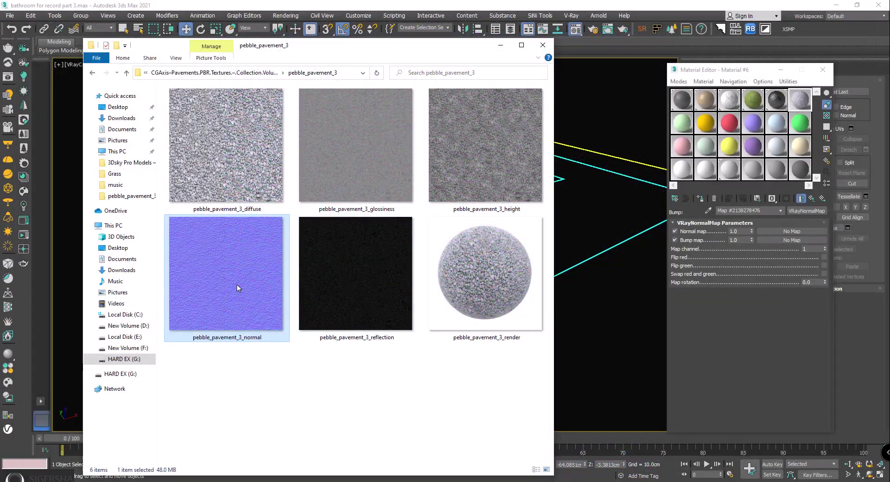
left_click_drag(237, 287, 786, 232)
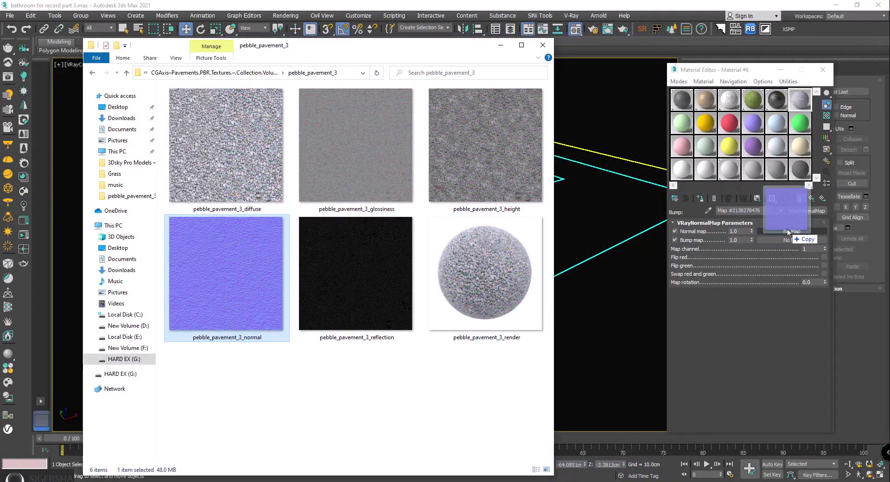
left_click_drag(786, 232, 788, 232)
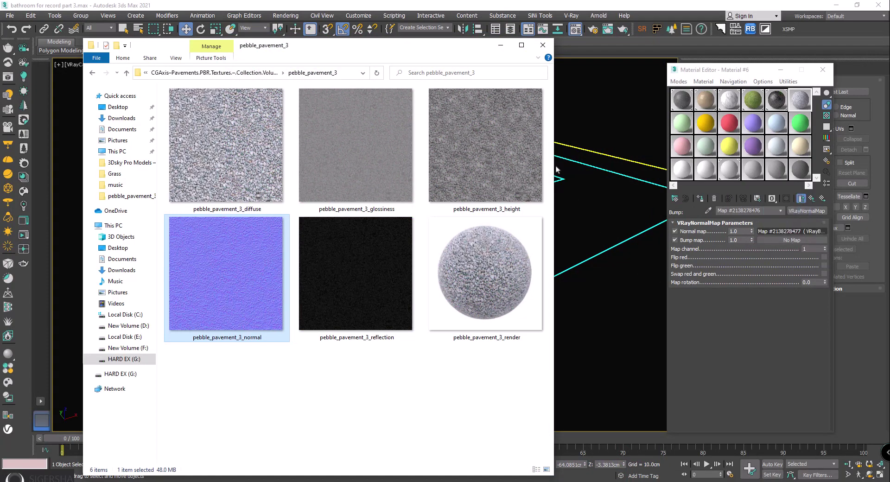
- Return to Material #6's top level and drag it onto the floor patch under the bathtub
left_click(500, 45)
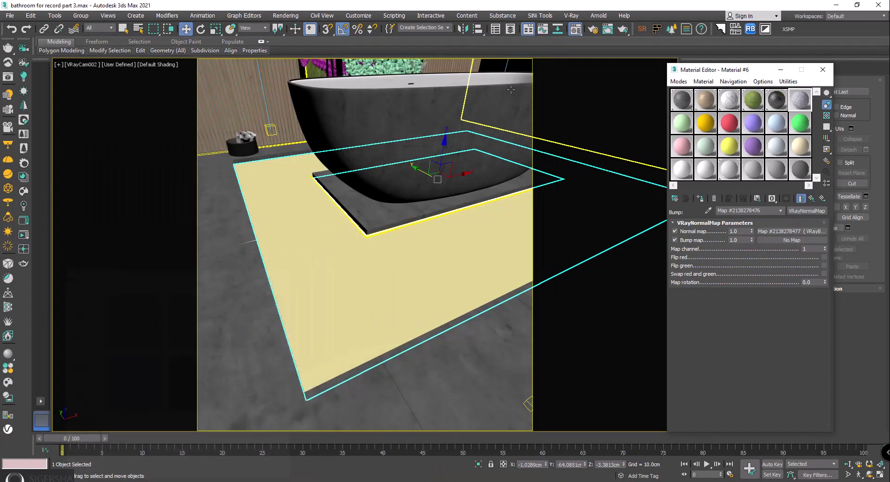
left_click(814, 198)
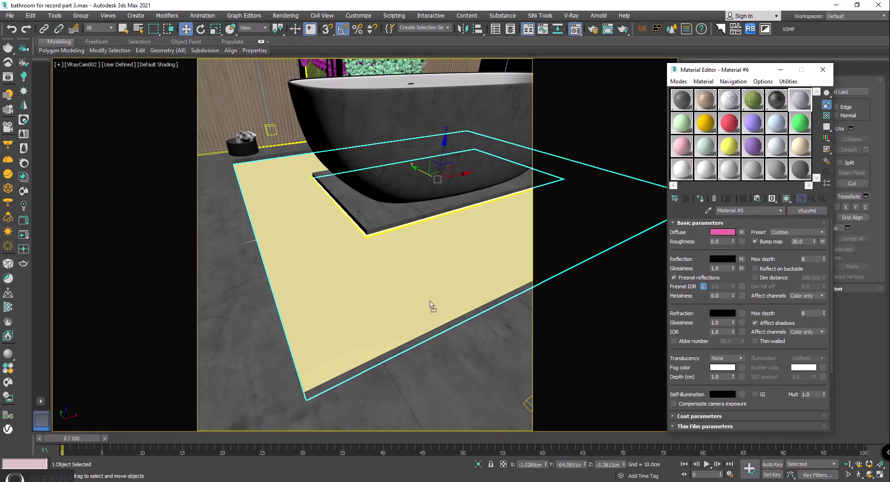
left_click_drag(390, 307, 391, 306)
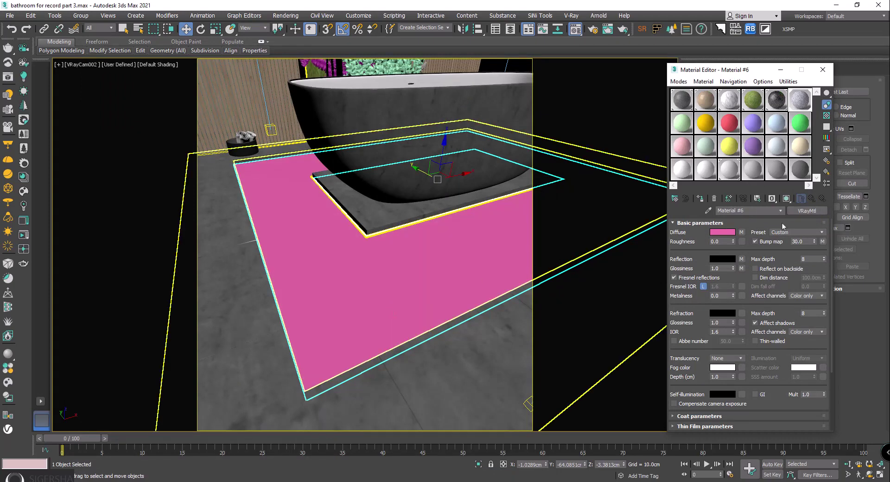
- Show Material #6 shaded in the viewport and add Box UVW mapping to the floor patch
left_click(787, 198)
left_click(779, 70)
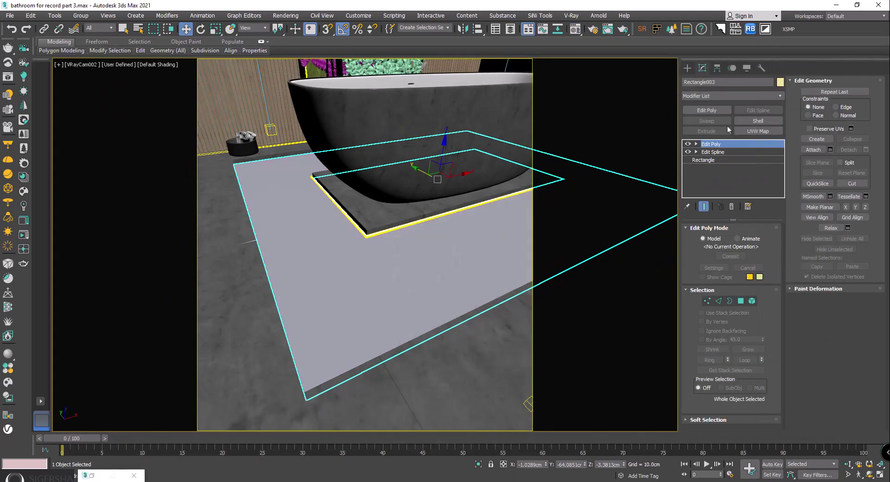
left_click(763, 132)
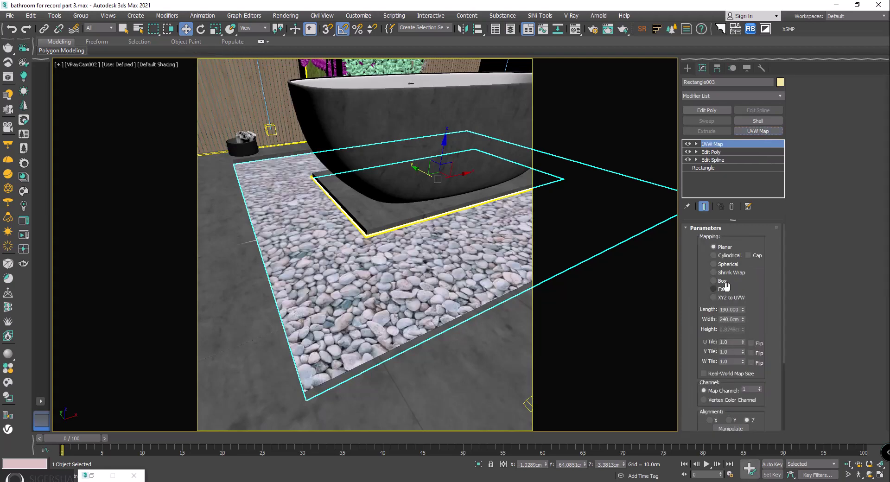
left_click(714, 281)
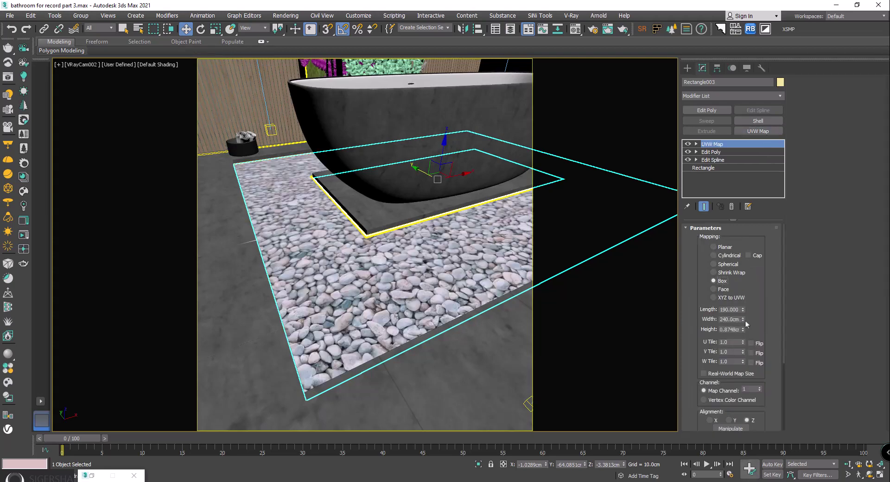
- Size the box mapping to Length 153.064 and Width 172.321 cm, then open Render Setup
mouse_move(744, 319)
left_mouse_down()
mouse_move(746, 336)
mouse_move(745, 323)
left_mouse_up()
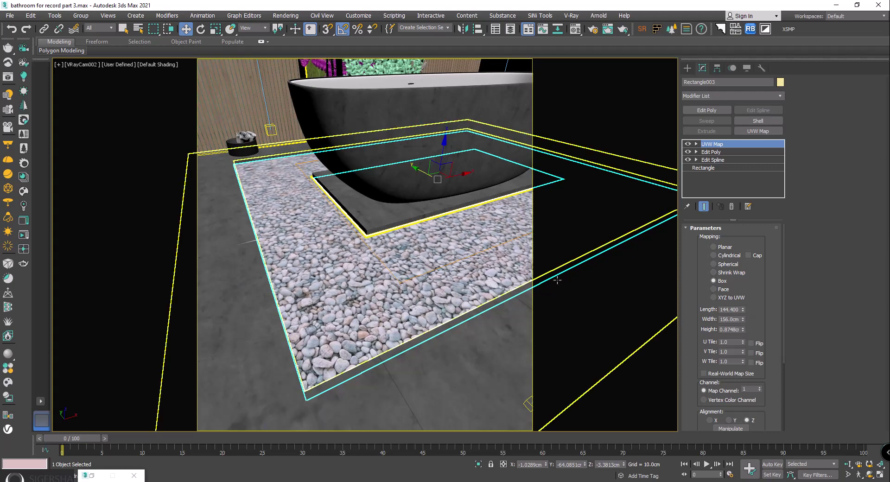
left_click_drag(743, 310, 743, 306)
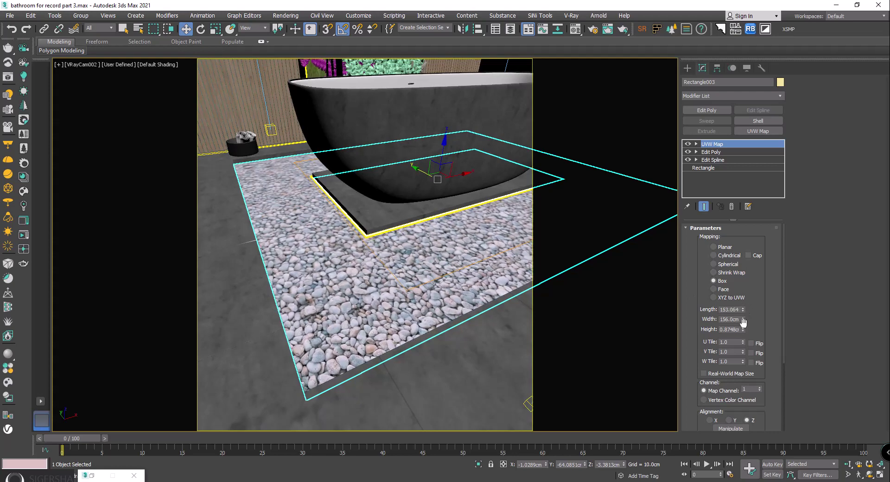
left_click_drag(744, 320, 743, 313)
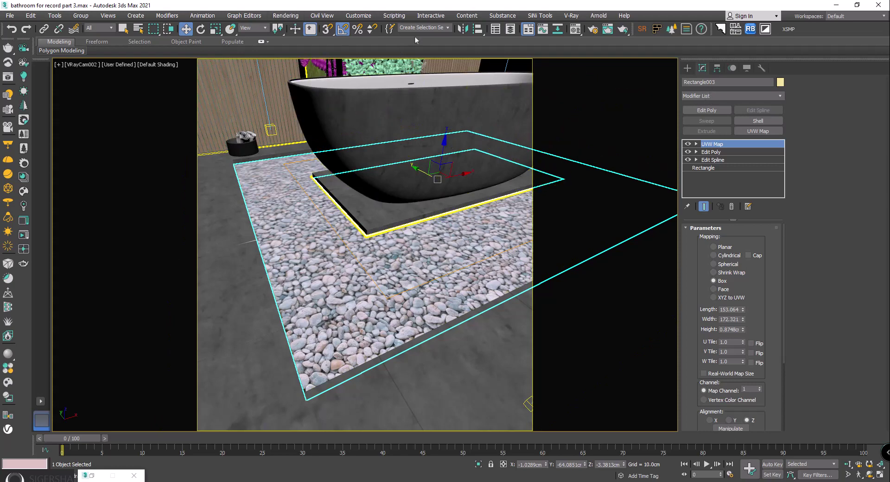
left_click(285, 15)
left_click(314, 65)
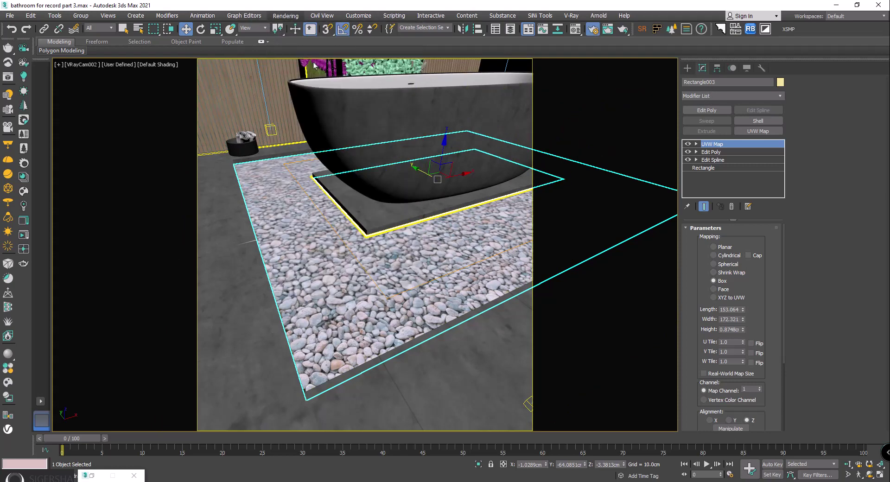
- In V-Ray Global switches, add Rectangle003 to the material override Exclude list and confirm
left_click(209, 165)
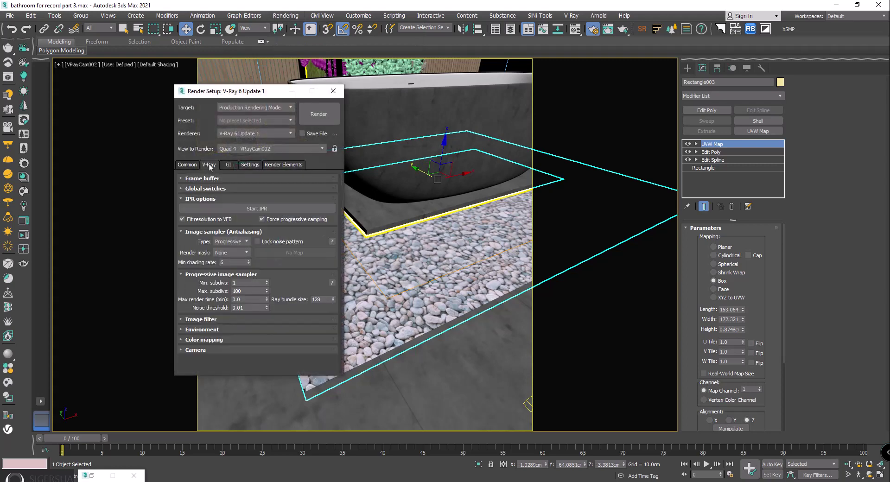
left_click(215, 188)
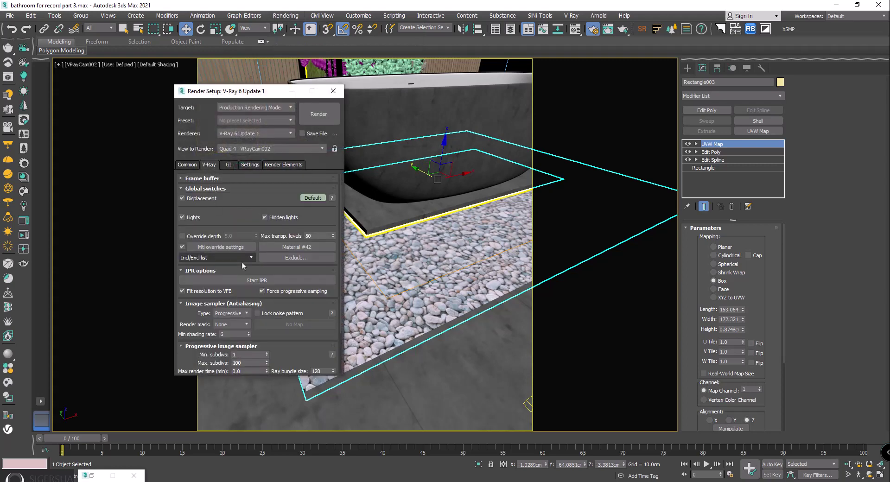
left_click(300, 257)
scroll(315, 278, "down", 5)
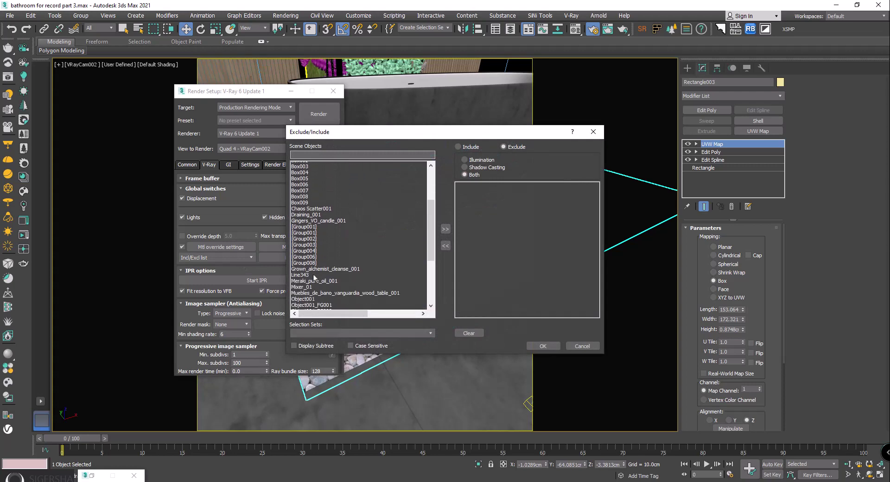
left_click(314, 274)
scroll(315, 280, "down", 3)
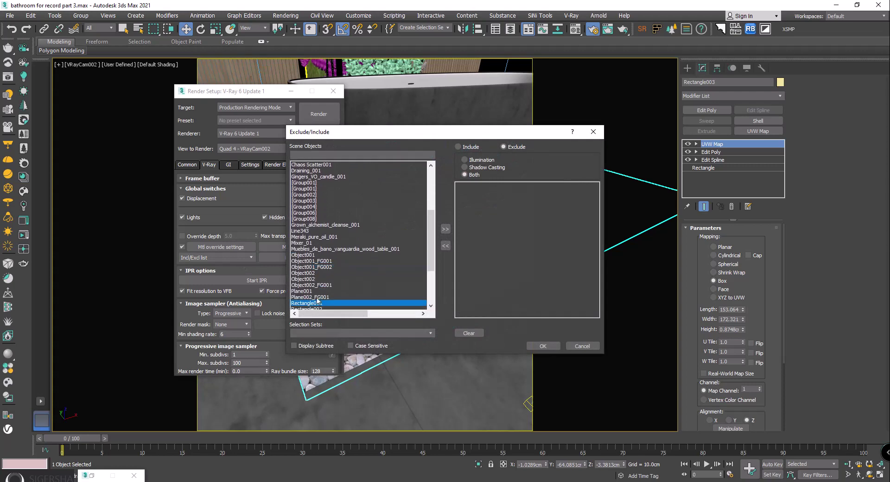
left_click(318, 302)
left_click(320, 298)
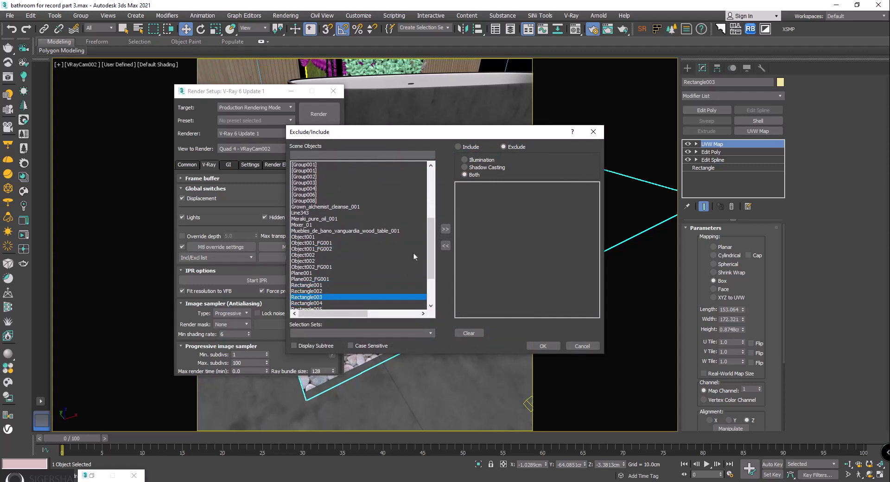
left_click(445, 229)
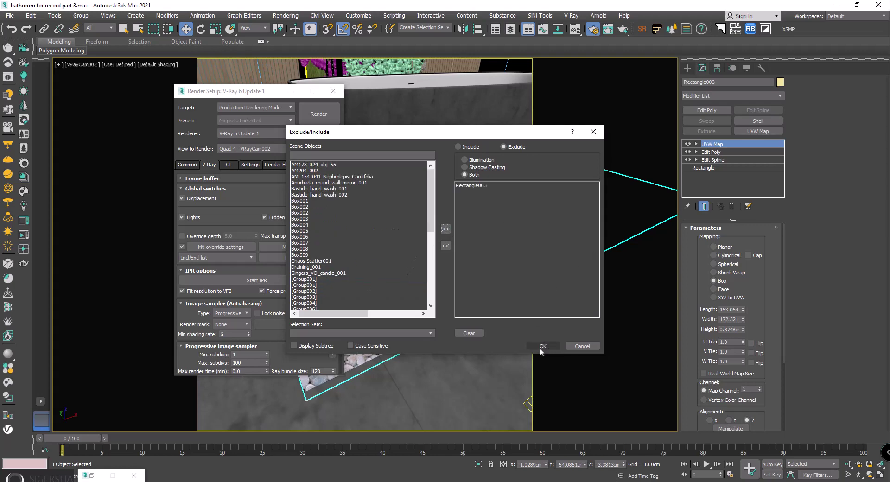
left_click(541, 348)
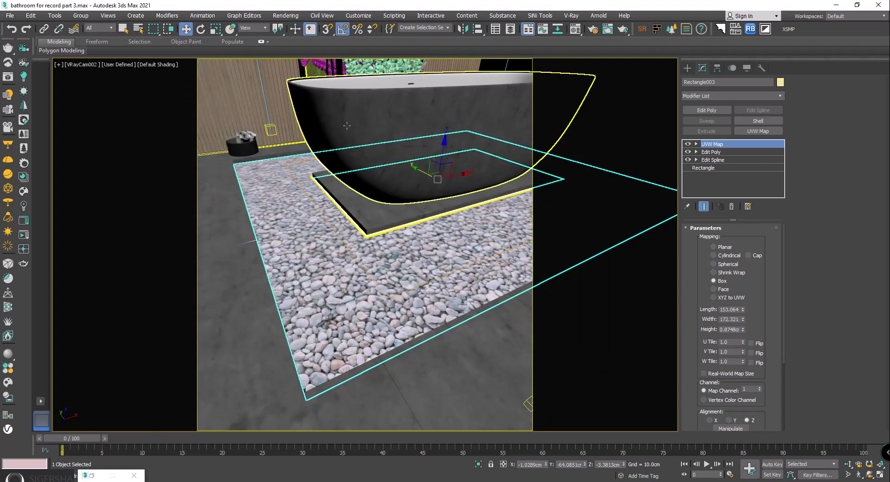
- Render the bathroom camera view in V-Ray to check the pebble floor, then stop the render
key("ctrl+i")
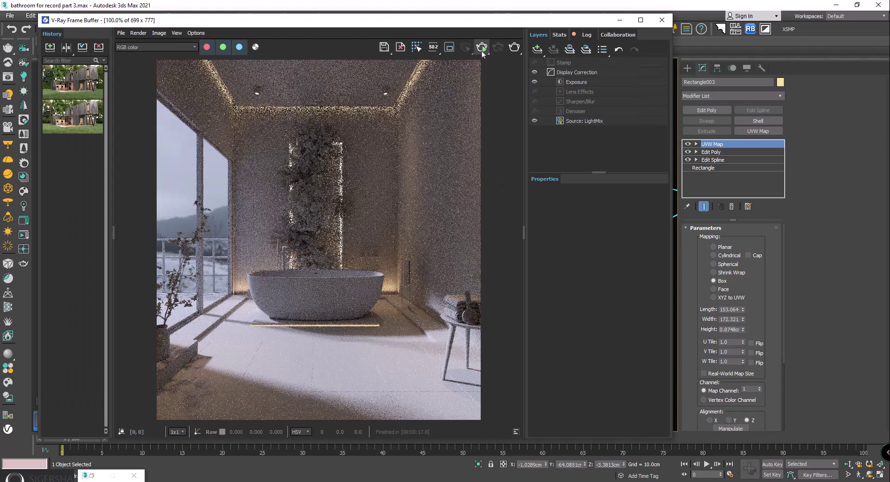
left_click(482, 51)
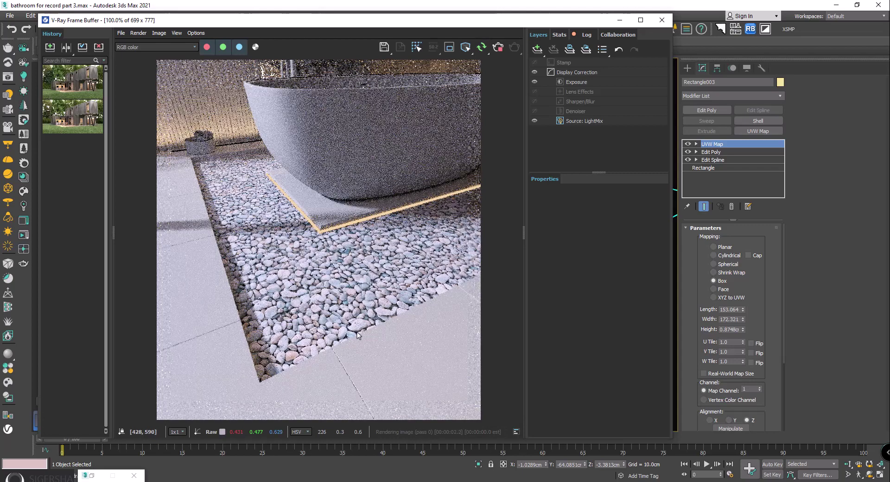
scroll(359, 310, "up", 2)
scroll(360, 311, "down", 2)
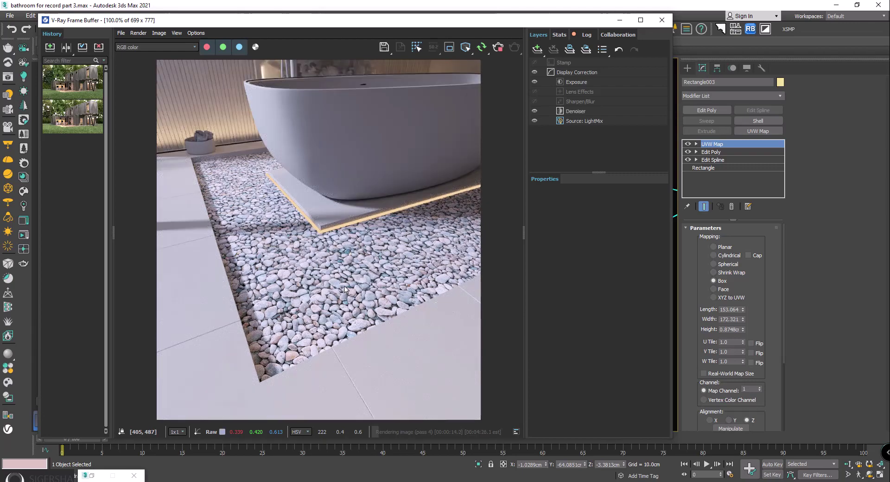
scroll(333, 306, "up", 2)
scroll(332, 307, "down", 1)
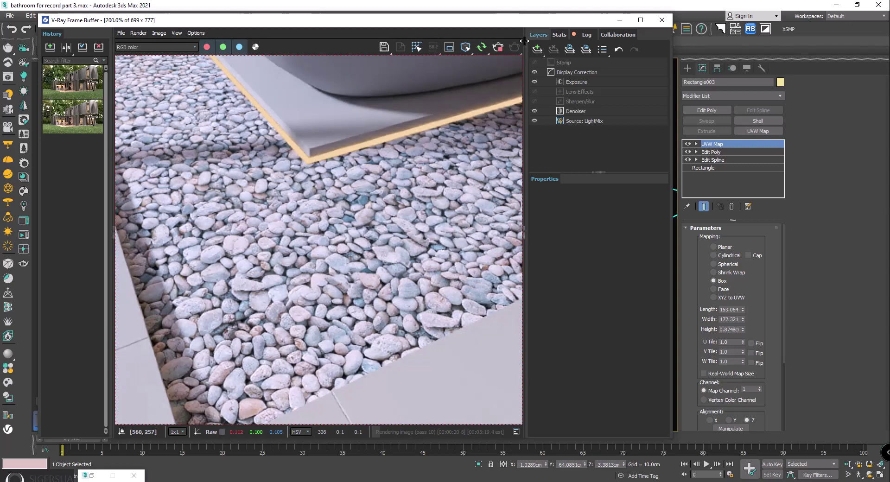
left_click(502, 48)
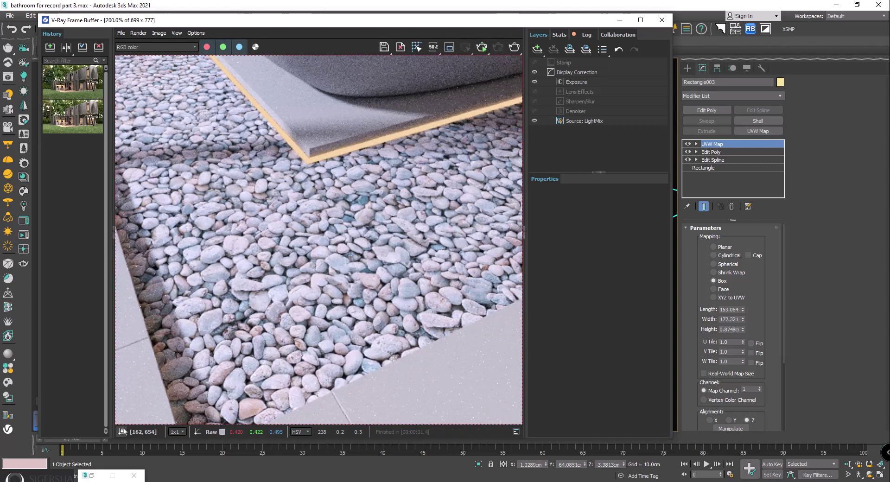
- View pebble_pavement_3_height.png full size, then return to Material #6's settings
left_click(88, 476)
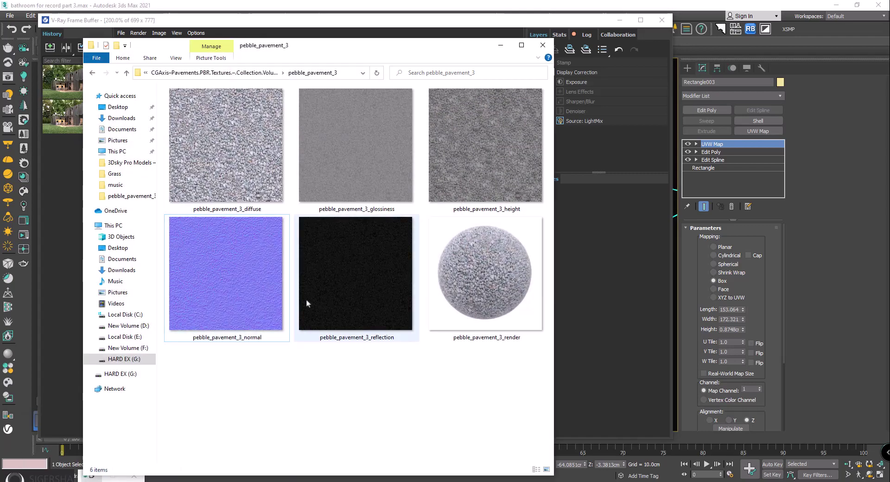
mouse_move(485, 209)
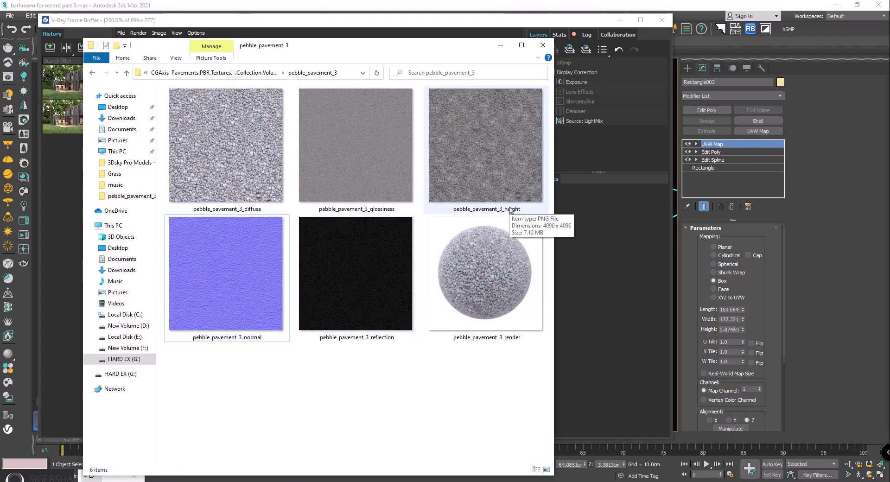
double_click(501, 179)
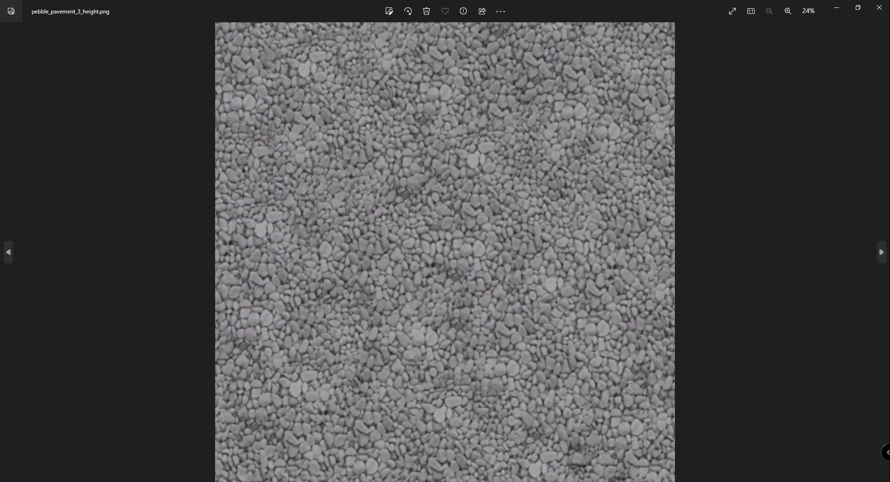
left_click(880, 7)
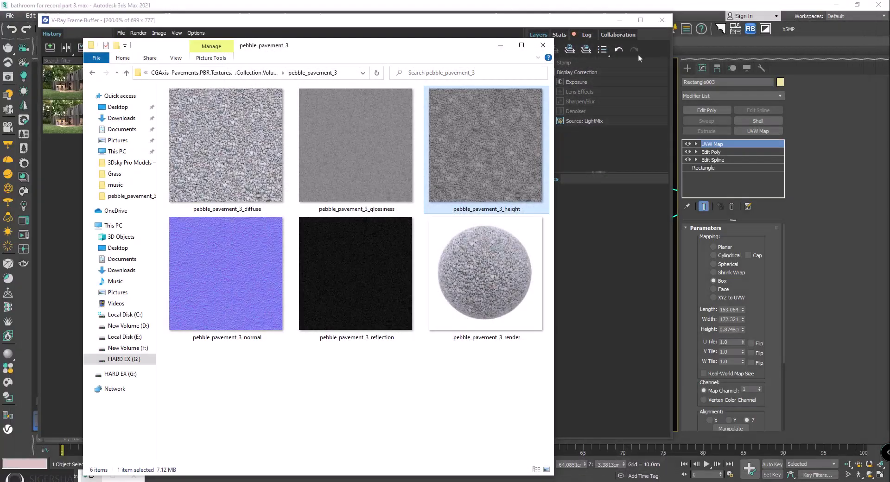
left_click(621, 20)
left_click(576, 32)
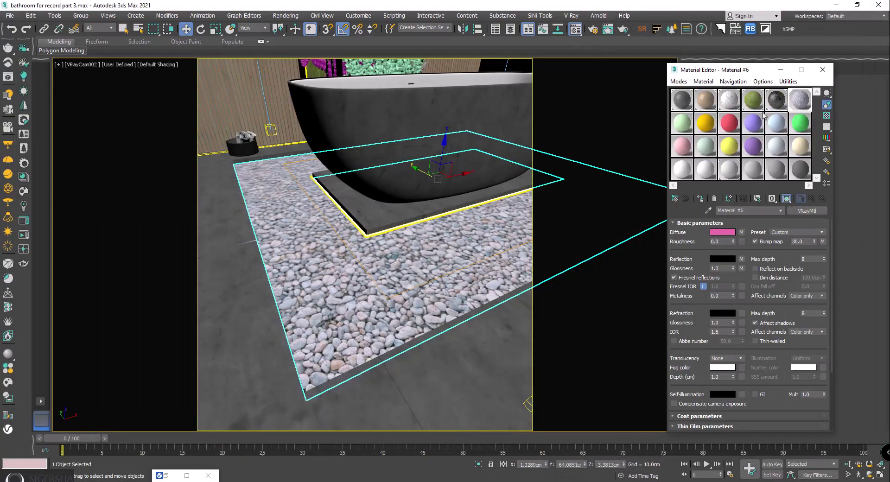
- Expand Material #6's Maps rollout to check its map slots, then close the Material Editor
left_click_drag(695, 315, 698, 134)
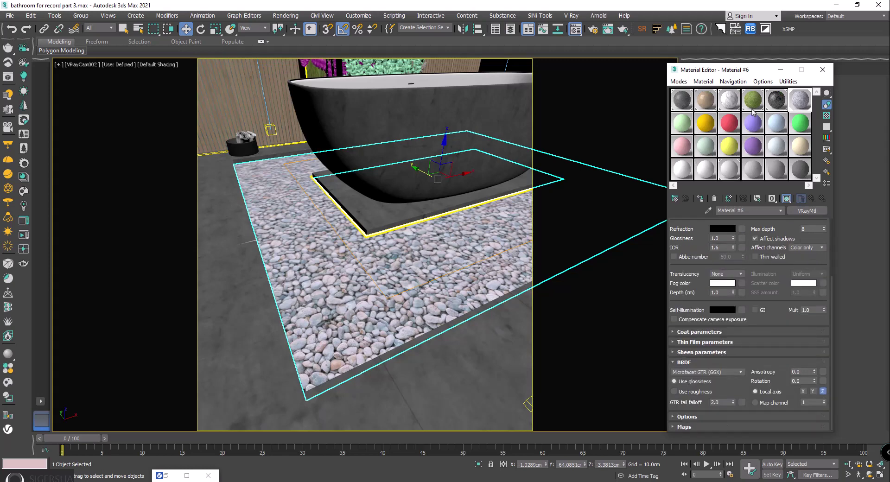
left_click_drag(742, 70, 733, 42)
left_click(681, 400)
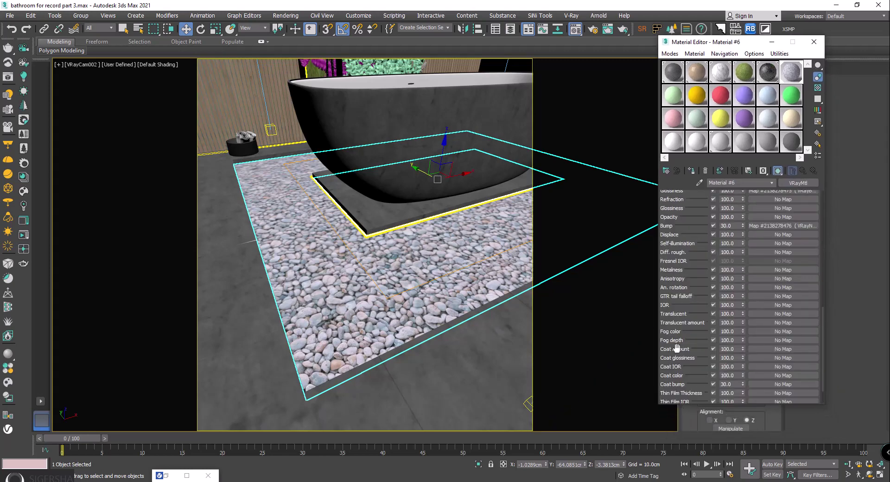
left_click_drag(677, 348, 678, 352)
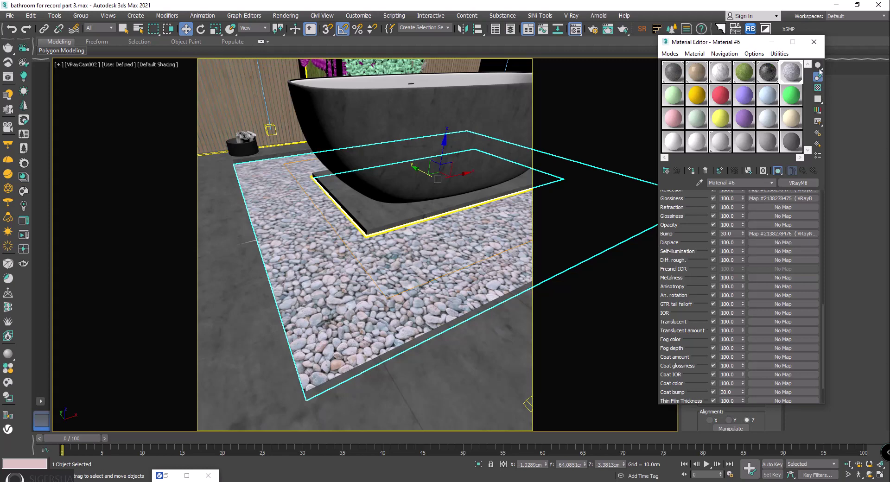
left_click(814, 42)
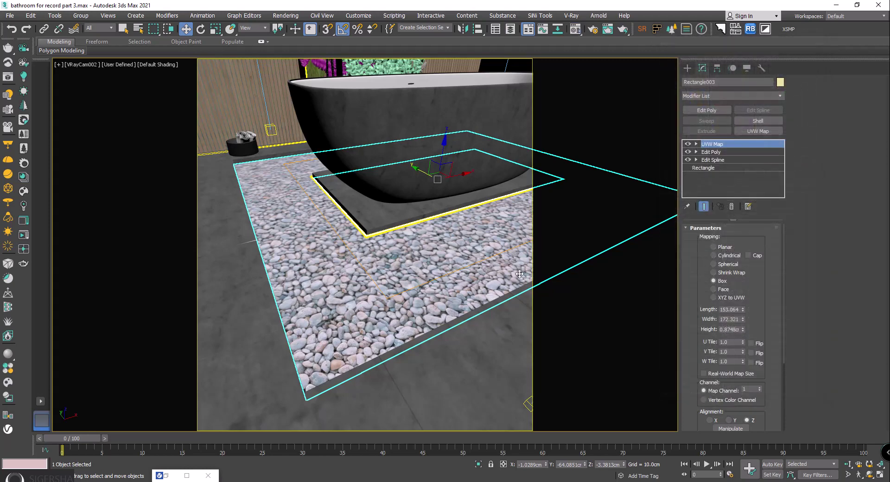
- Add a VRayDisplacementMod to Rectangle003 with a VRayBitmap as its texmap
left_click(732, 97)
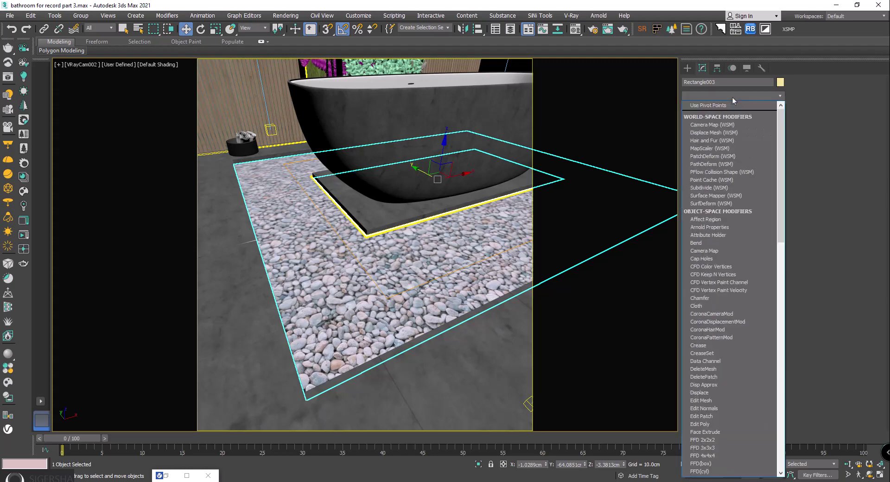
type("vr")
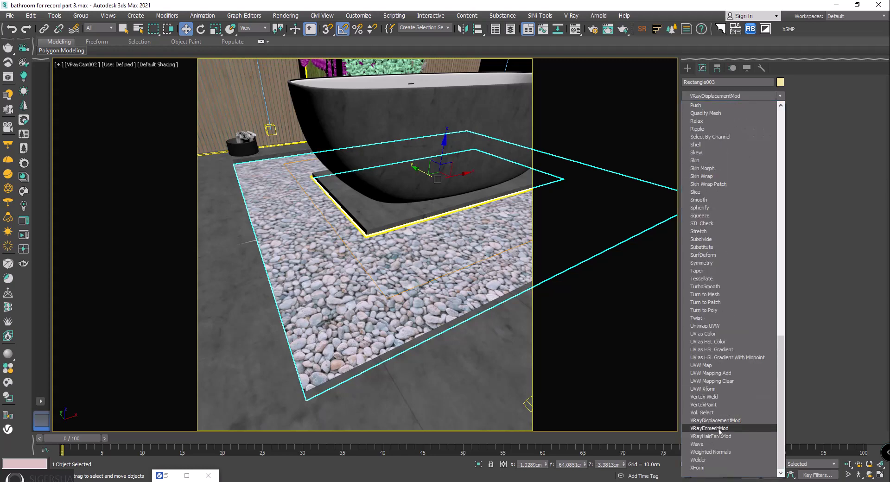
left_click(716, 421)
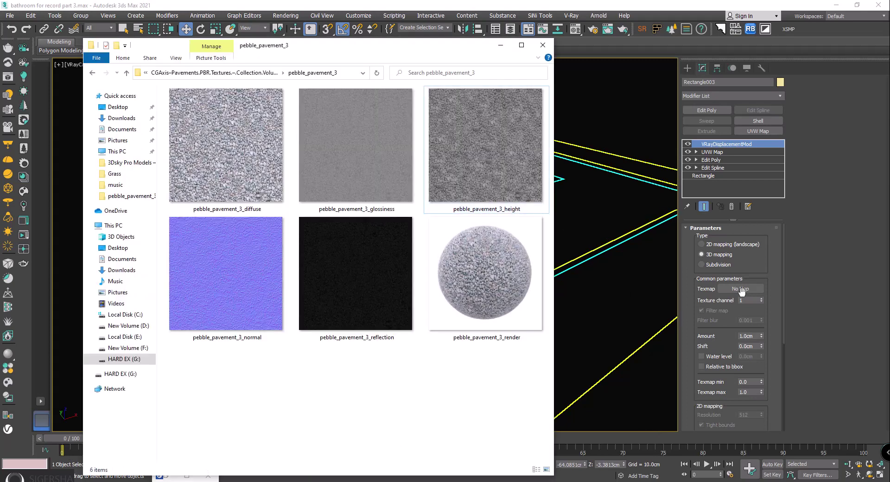
left_click(742, 289)
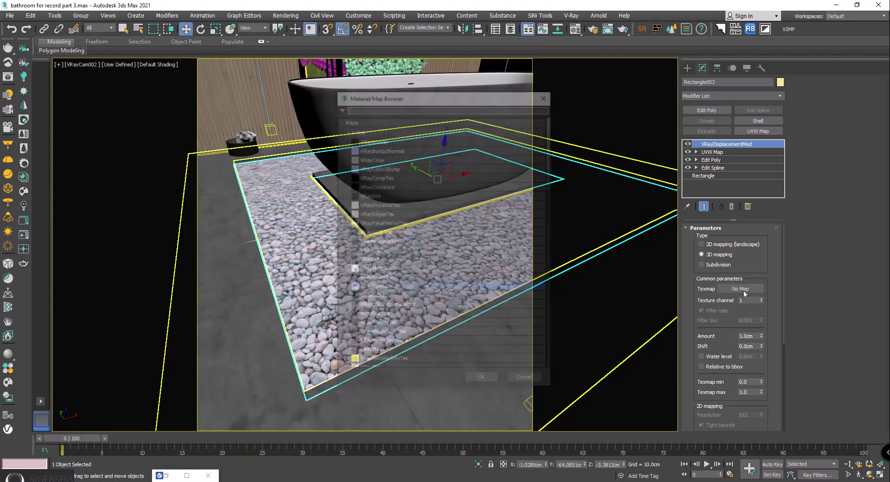
double_click(385, 142)
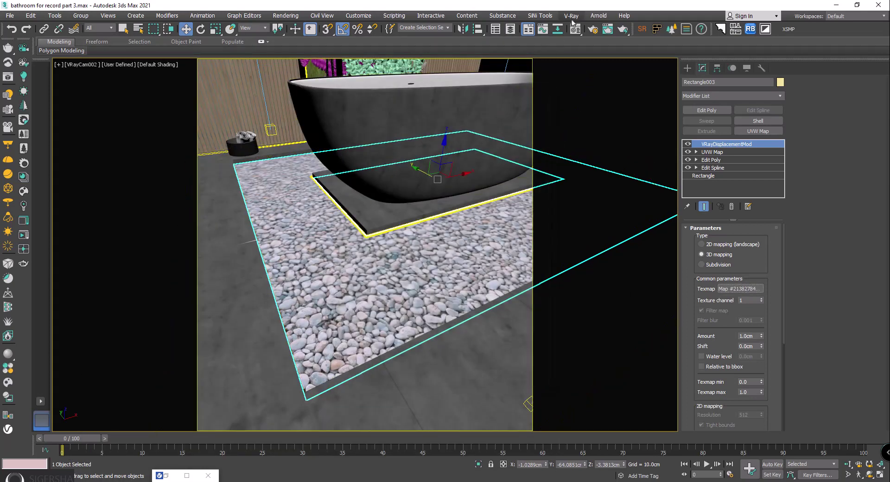
- Instance the displacement VRayBitmap into a Material Editor slot and load pebble_pavement_3_height into it
key("m")
left_click_drag(750, 45, 588, 74)
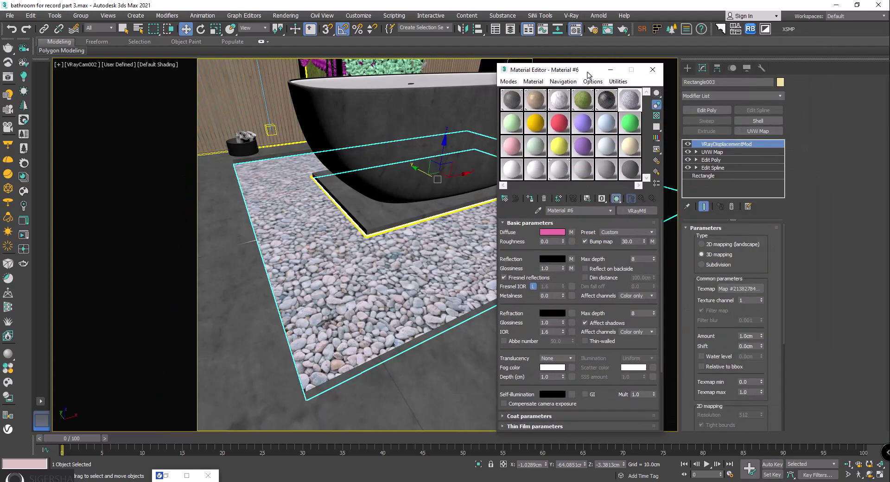
left_click_drag(740, 289, 507, 126)
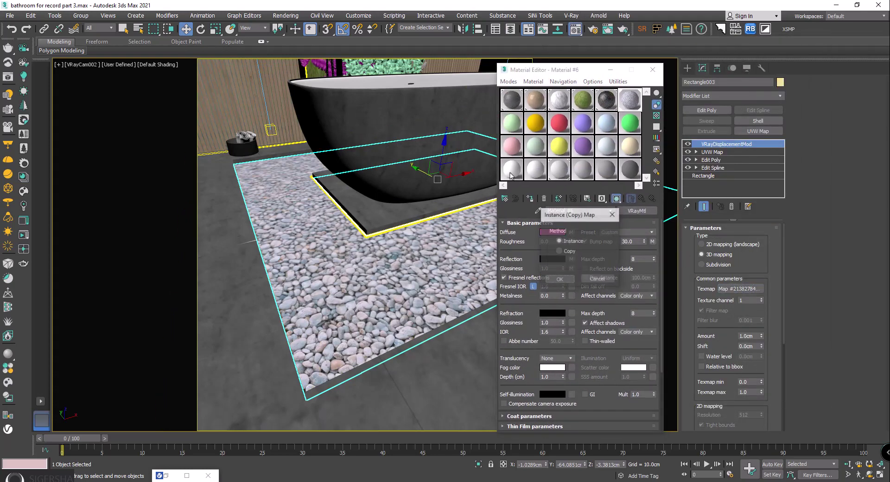
left_click(559, 285)
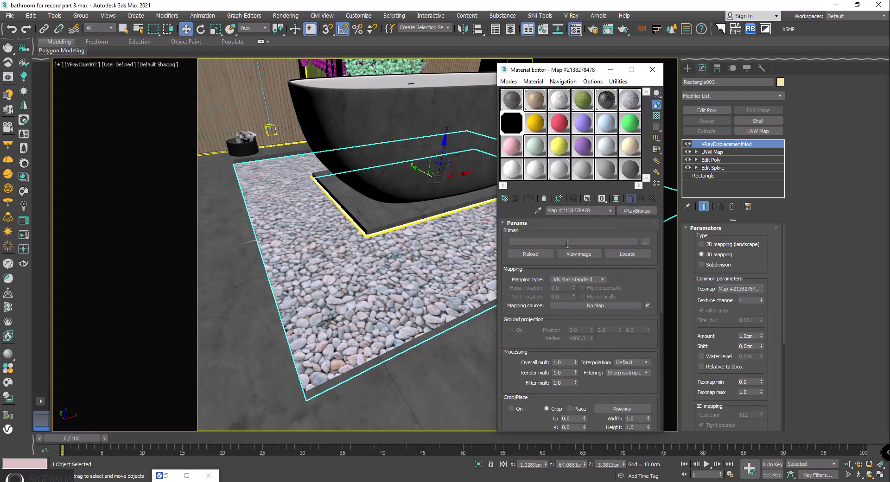
left_click(58, 441)
mouse_move(461, 183)
left_mouse_down()
mouse_move(591, 252)
mouse_move(589, 244)
left_mouse_up()
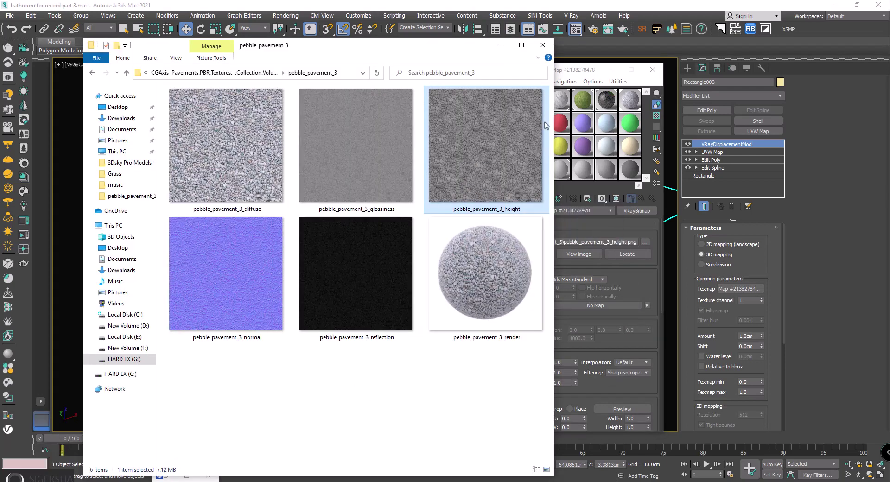
left_click(501, 48)
left_click(652, 70)
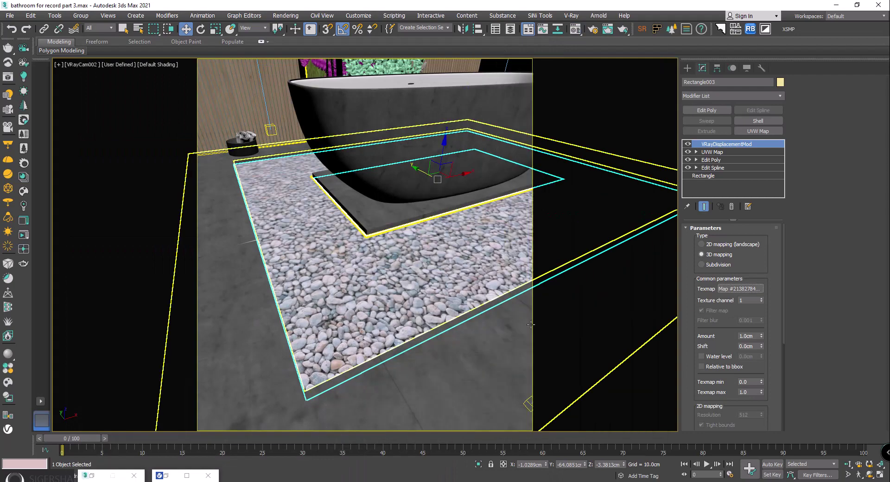
- Render only a region over the pebble patch beside the tub in the V-Ray Frame Buffer
key("shift+q")
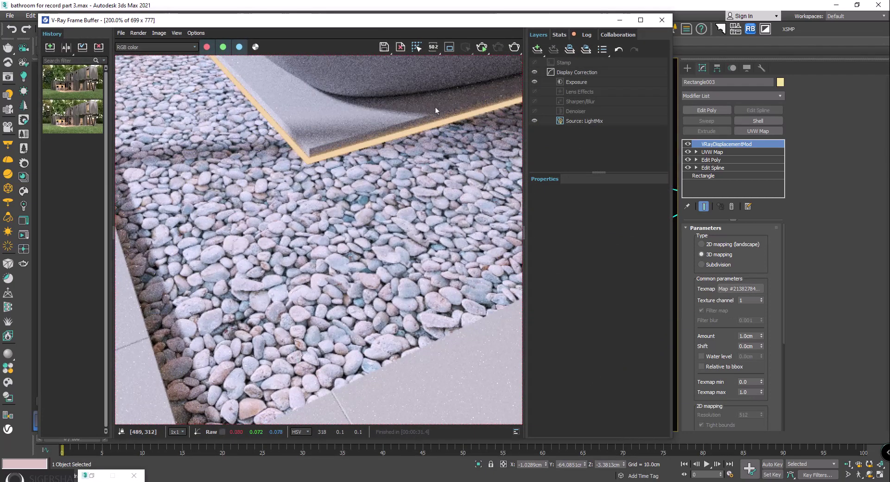
double_click(435, 110)
left_click(449, 47)
mouse_move(413, 197)
left_mouse_down()
mouse_move(272, 369)
mouse_move(241, 375)
left_mouse_up()
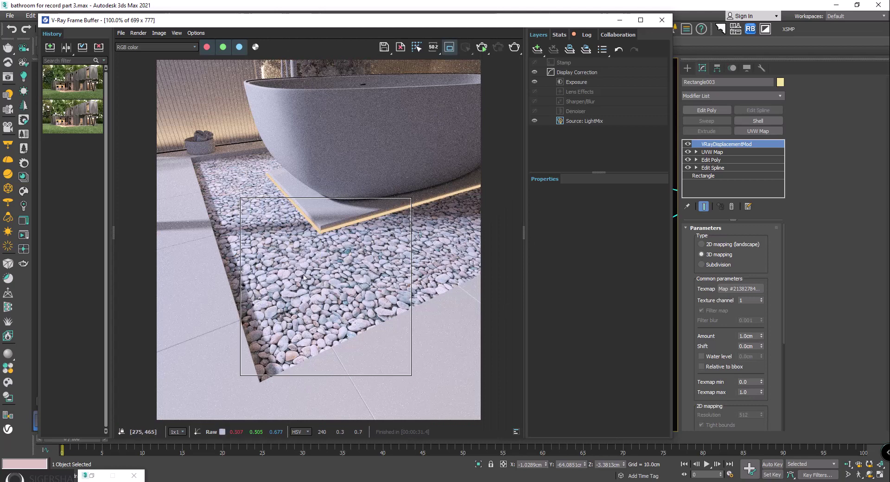
left_click(487, 51)
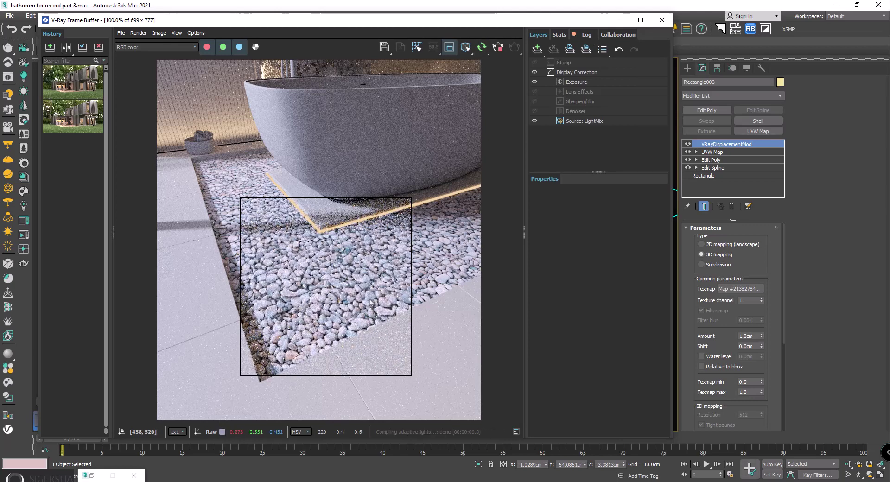
scroll(370, 302, "up", 2)
scroll(384, 293, "down", 1)
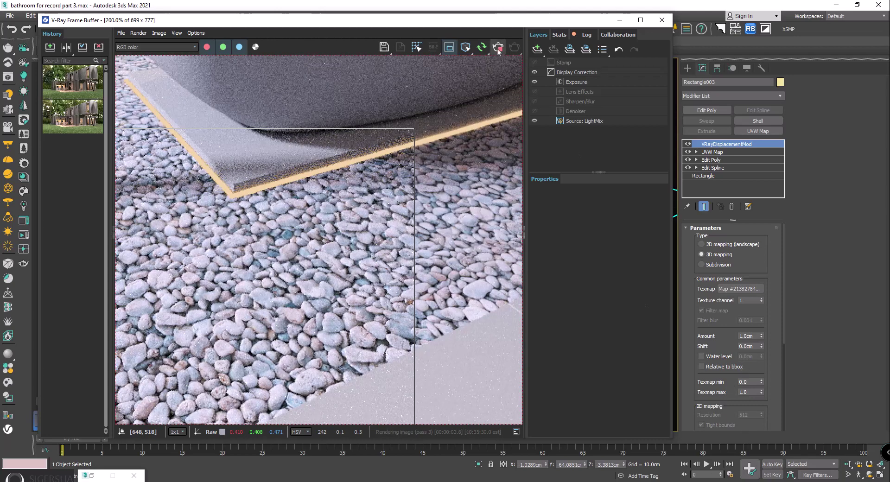
- Set the VRayDisplacementMod amount to 4.0cm
double_click(753, 335)
type("4")
key("Return")
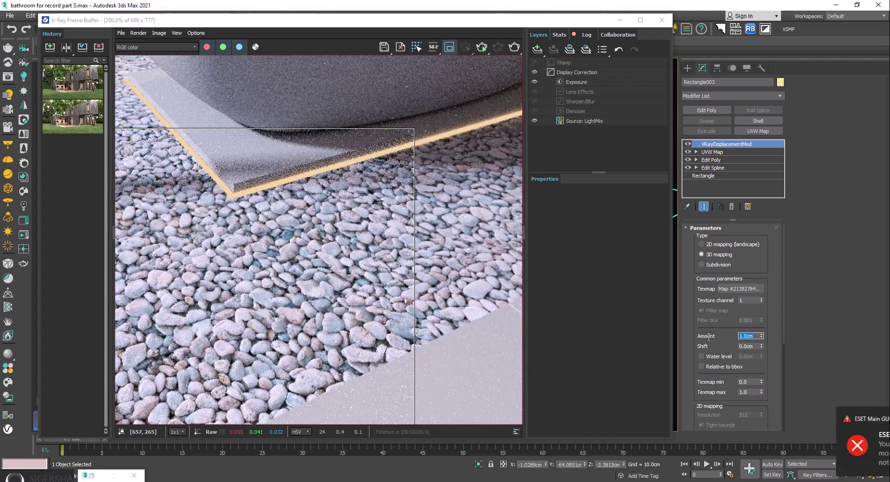
left_click(869, 419)
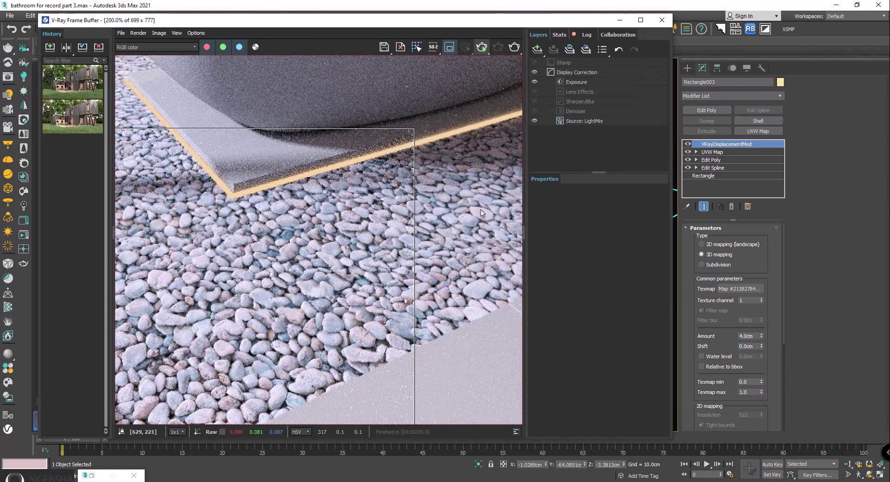
- Re-render the pebble region in the V-Ray Frame Buffer to check the deeper displacement
key("shift+q")
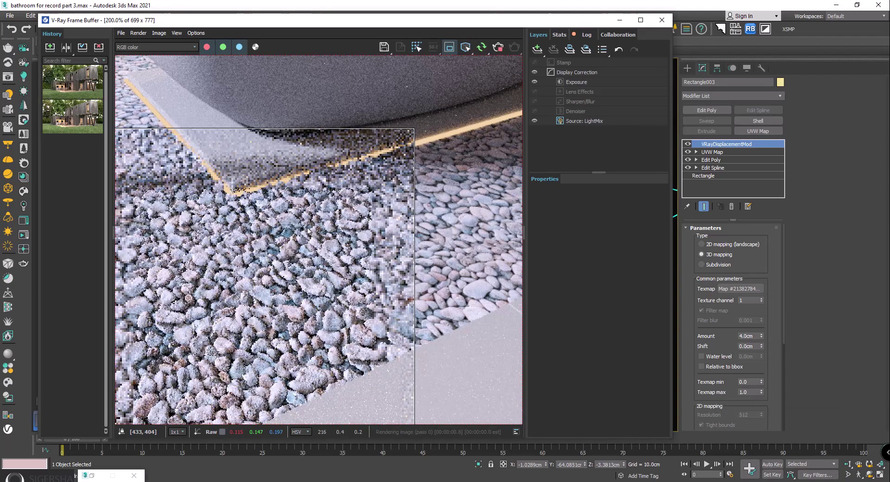
scroll(335, 242, "down", 2)
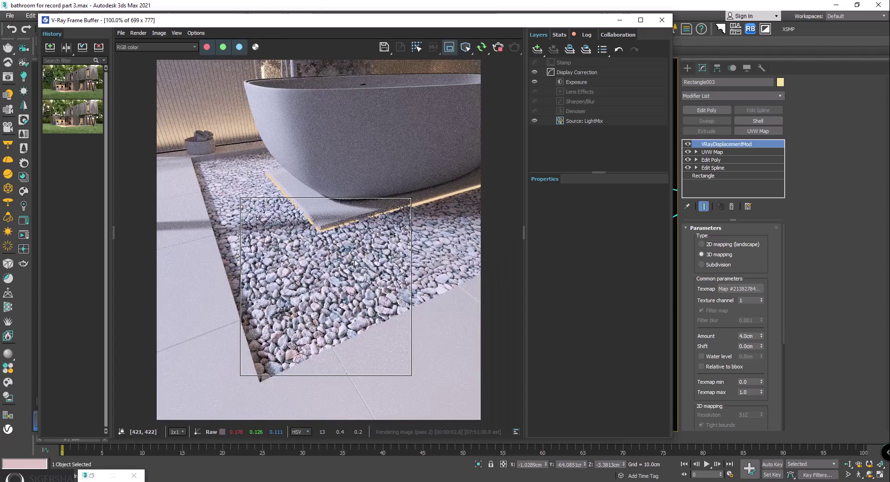
scroll(401, 289, "up", 2)
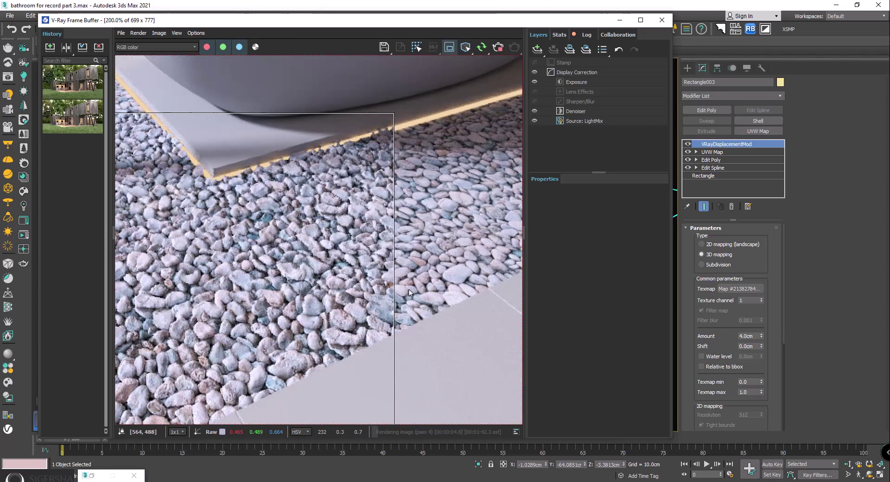
scroll(297, 366, "down", 2)
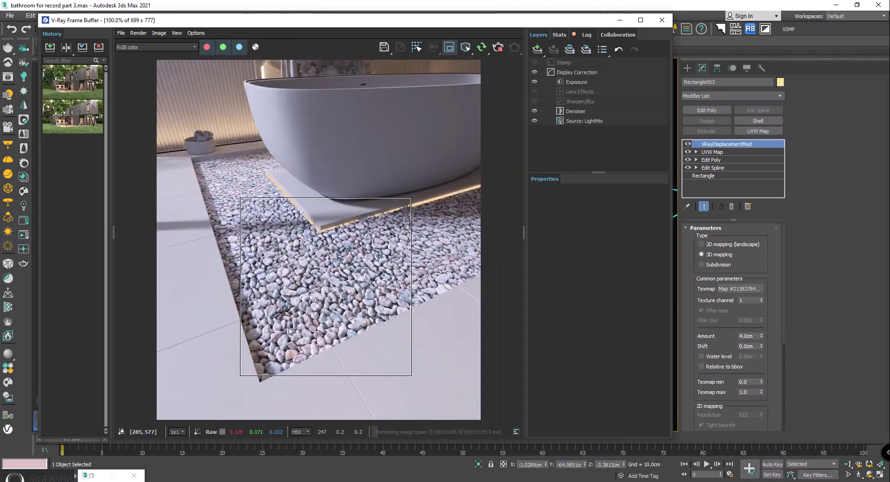
scroll(306, 332, "up", 2)
scroll(307, 332, "down", 2)
scroll(307, 332, "up", 2)
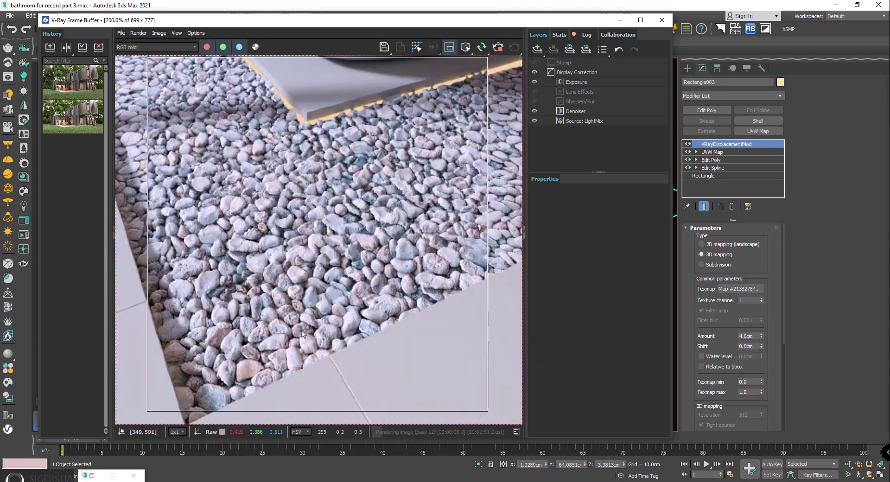
- Bring up Material #6's basic parameters and select its 30.0 bump map strength for editing
left_click_drag(511, 18, 489, 75)
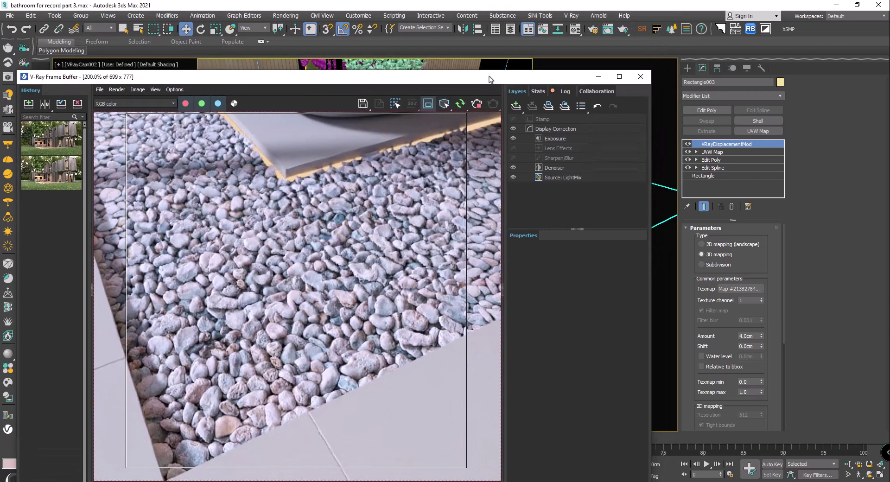
left_click(574, 31)
left_click(630, 99)
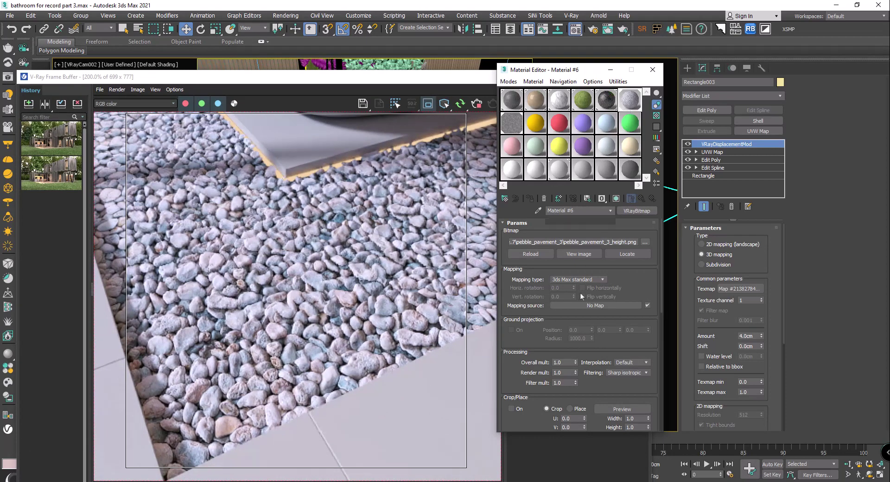
left_click_drag(633, 241, 617, 243)
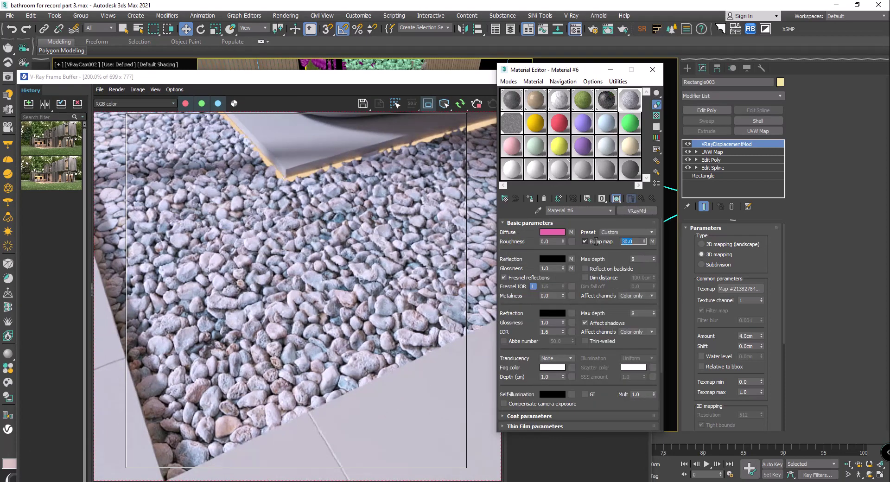
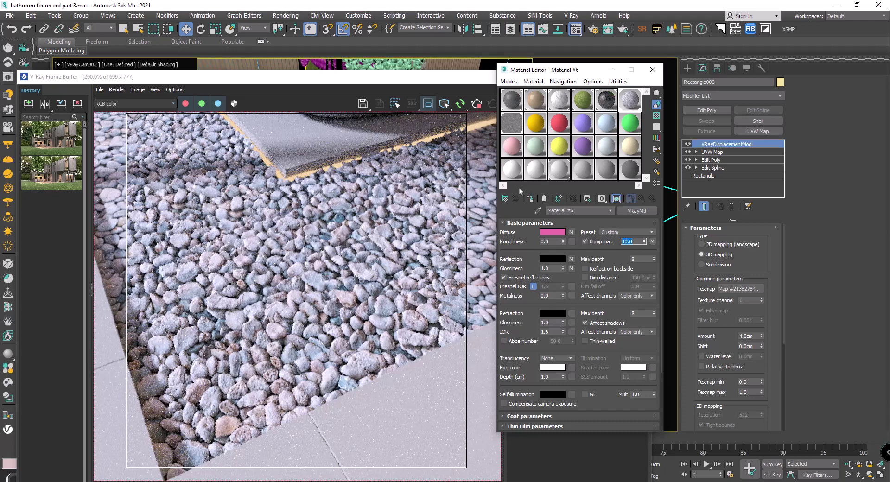
- Set the pebble material's bump map strength to 5.0 and check the updated render
type("5")
key("Return")
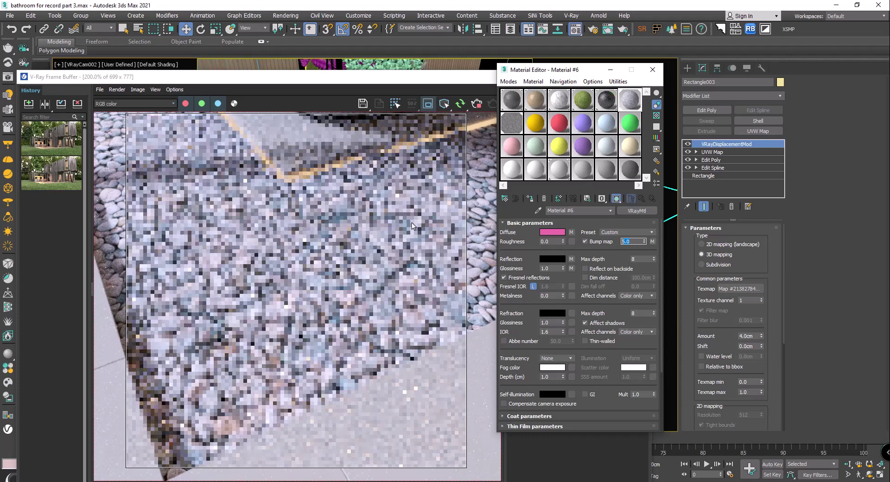
mouse_move(583, 76)
left_mouse_down()
mouse_move(791, 184)
mouse_move(819, 163)
left_mouse_up()
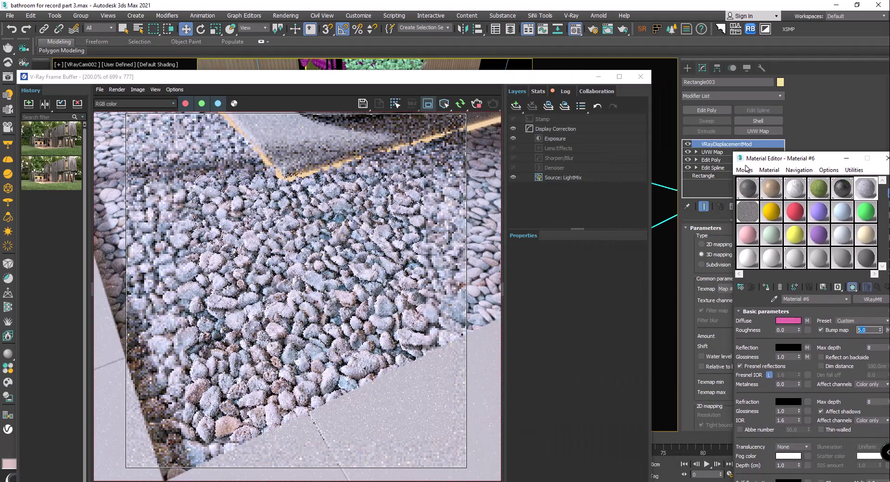
scroll(385, 155, "up", 2)
scroll(385, 155, "down", 2)
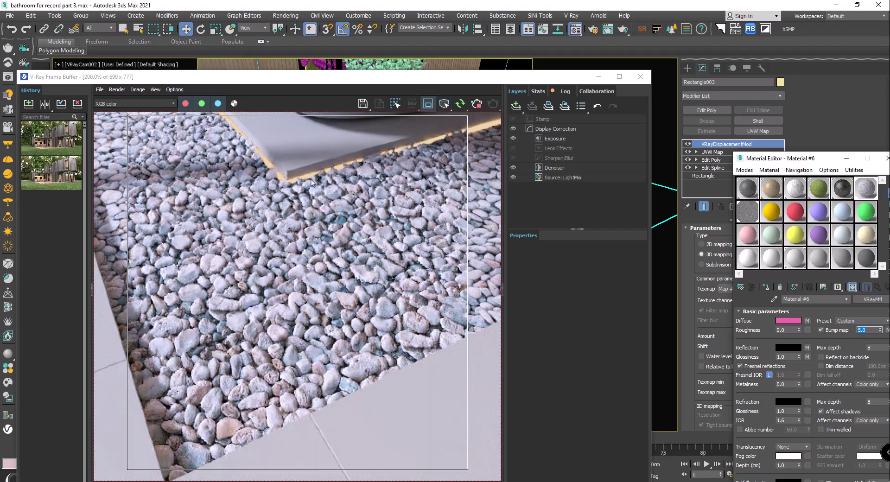
- Inspect the V-Ray render, close the material settings and raise the render window
left_click_drag(821, 160, 668, 172)
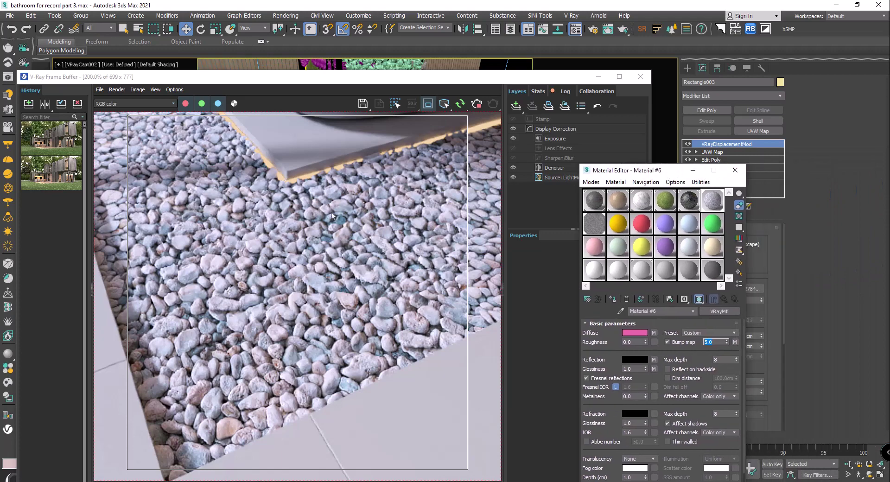
scroll(293, 238, "down", 2)
scroll(320, 349, "up", 1)
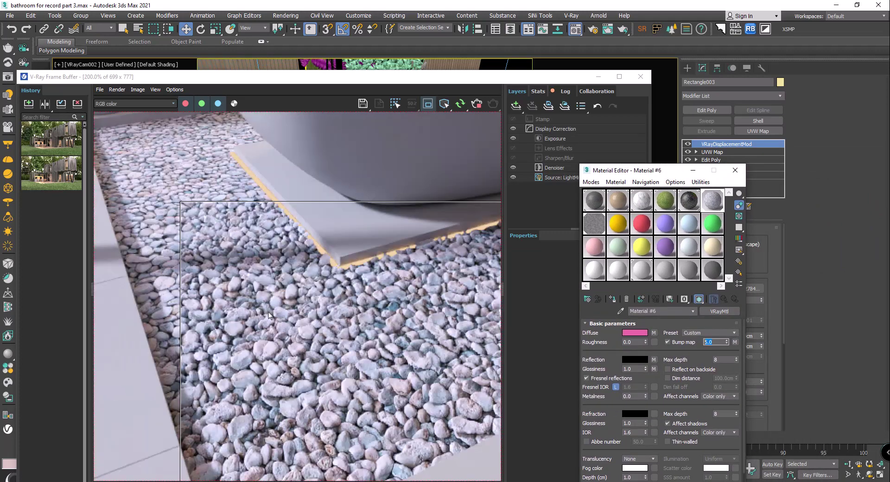
scroll(288, 321, "down", 1)
scroll(340, 343, "up", 2)
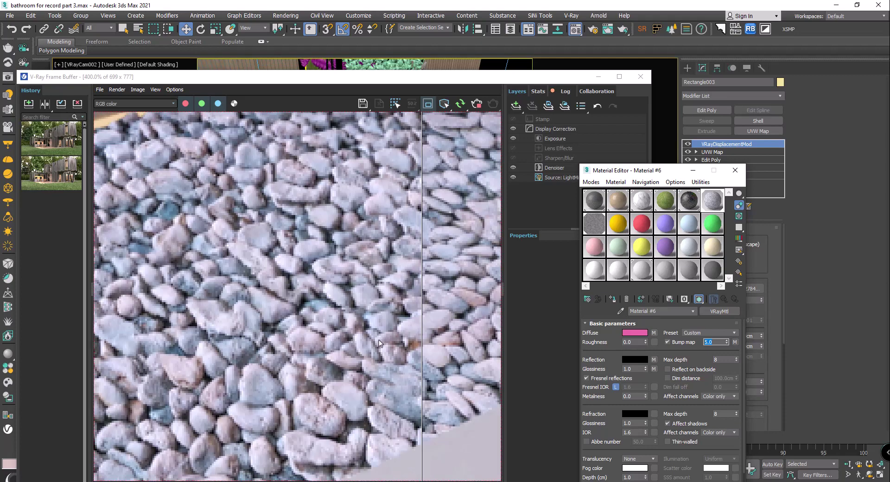
scroll(355, 339, "down", 1)
scroll(354, 338, "down", 1)
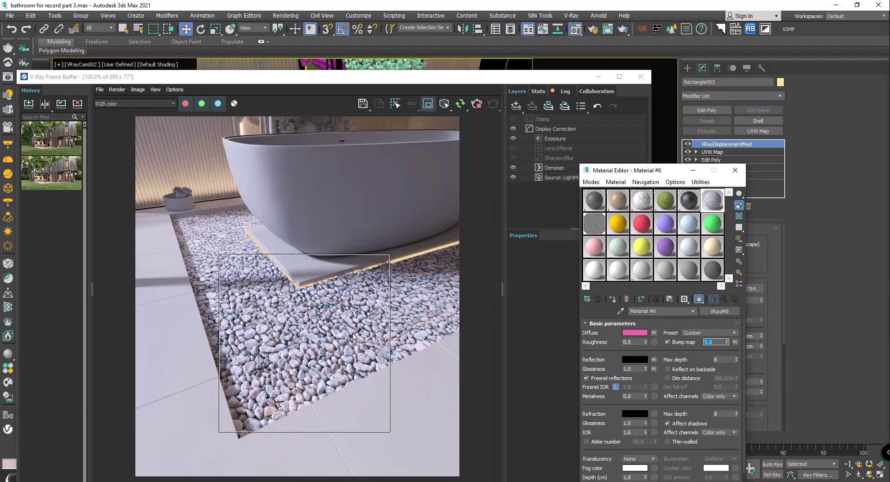
left_click(735, 171)
left_click_drag(497, 82, 495, 39)
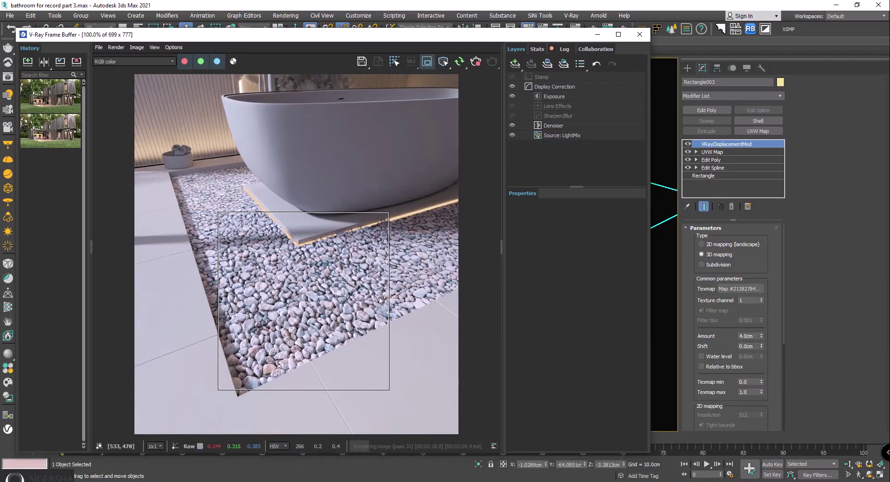
- Zoom in and out of the V-Ray Frame Buffer to inspect the pebbles, then close it
scroll(368, 306, "up", 1)
scroll(367, 306, "down", 1)
scroll(366, 306, "up", 2)
scroll(357, 301, "down", 1)
scroll(350, 298, "down", 1)
scroll(337, 291, "up", 1)
scroll(336, 290, "down", 1)
scroll(443, 254, "up", 1)
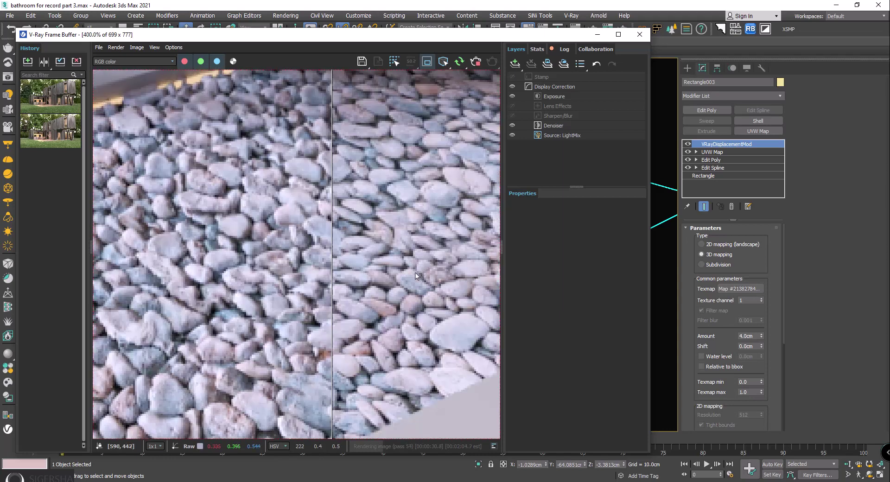
scroll(273, 276, "down", 1)
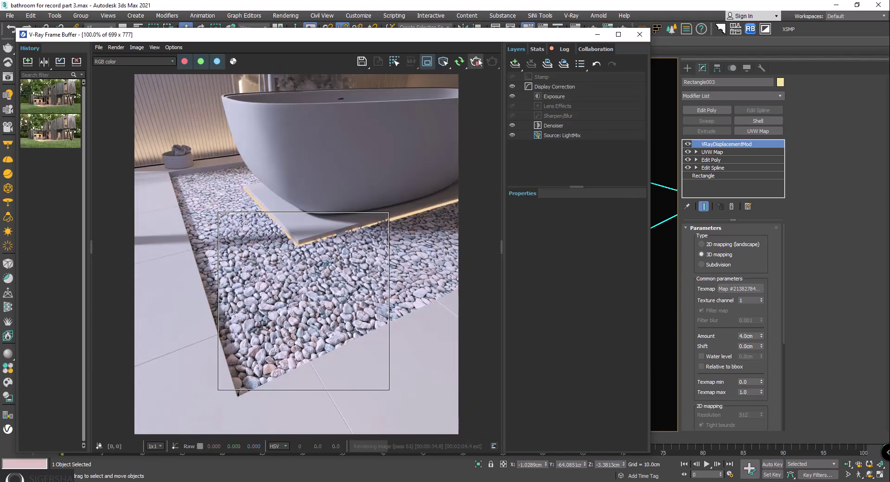
left_click(639, 34)
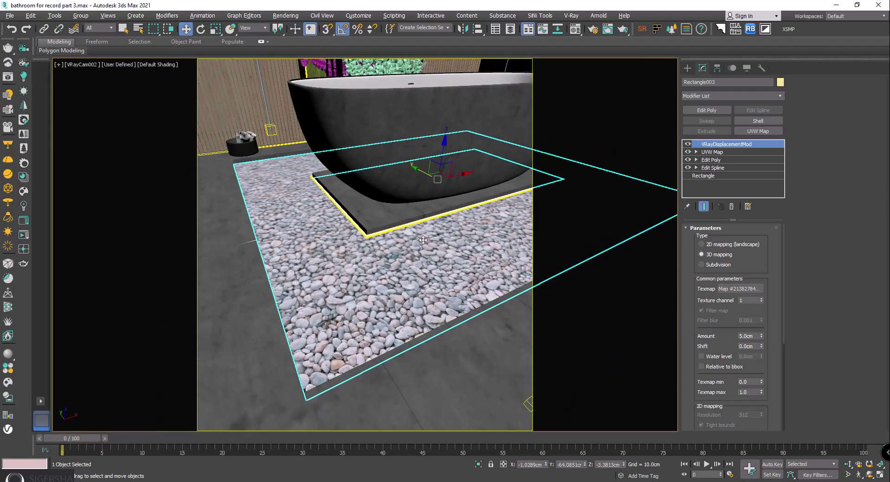
- Switch to a free perspective view, look across the pebbles, then pull back to the tub
key("p")
middle_click_drag(426, 268, 449, 172, "alt")
scroll(447, 179, "up", 4)
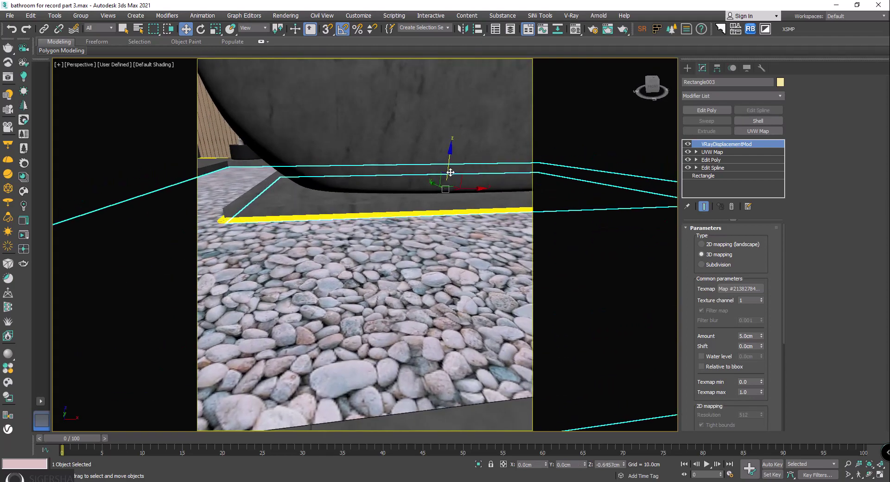
scroll(450, 172, "down", 5)
mouse_move(450, 172)
middle_mouse_down("alt")
mouse_move(369, 263)
mouse_move(386, 238)
mouse_move(392, 259)
mouse_move(421, 200)
middle_mouse_up("alt")
- Isolate the bathtub, frame it in Top view, and deselect it
left_click(421, 199)
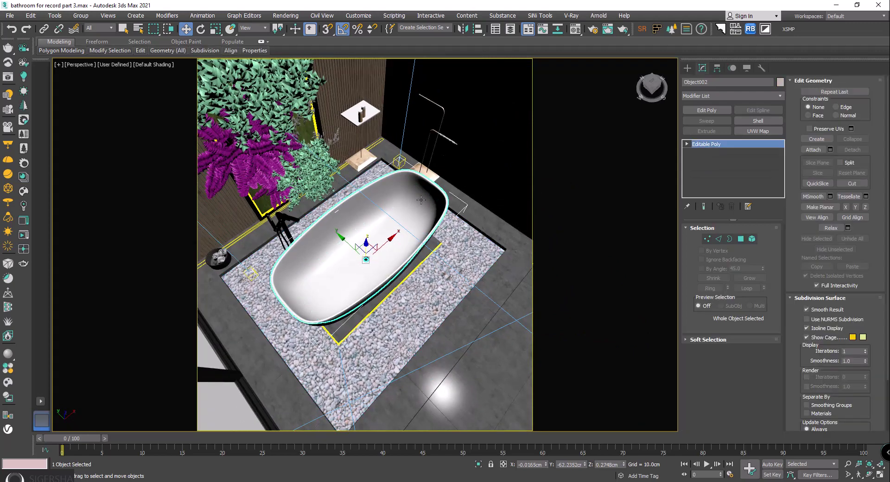
key("alt+q")
key("t")
key("z")
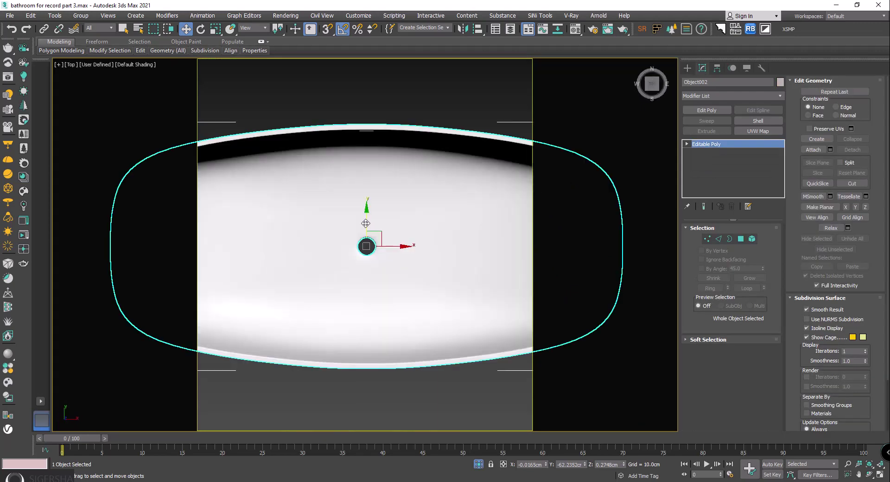
scroll(366, 224, "down", 5)
scroll(440, 140, "down", 2)
left_click(440, 140)
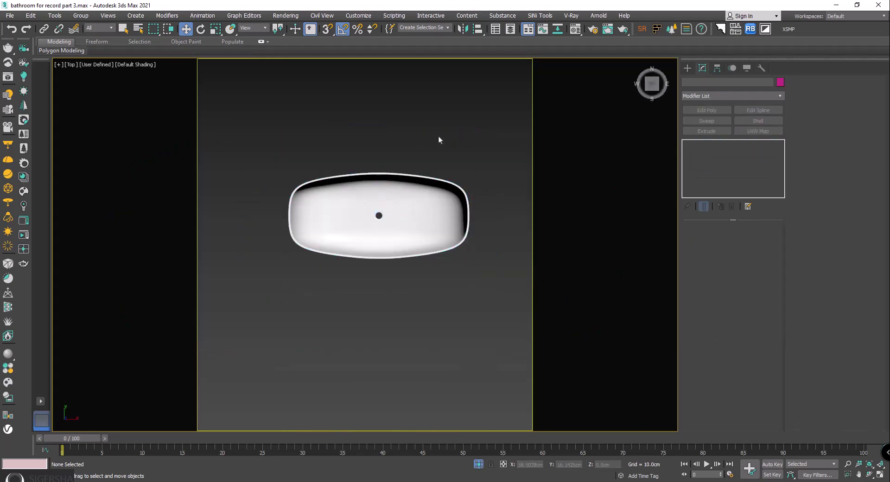
- Draw a Standard Primitives plane over the bathtub's footprint in wireframe Top view and centre it
left_click(687, 68)
left_click(748, 163)
scroll(427, 204, "up", 5)
mouse_move(427, 204)
middle_mouse_down()
mouse_move(507, 192)
mouse_move(447, 205)
middle_mouse_up()
scroll(447, 205, "down", 2)
key("F3")
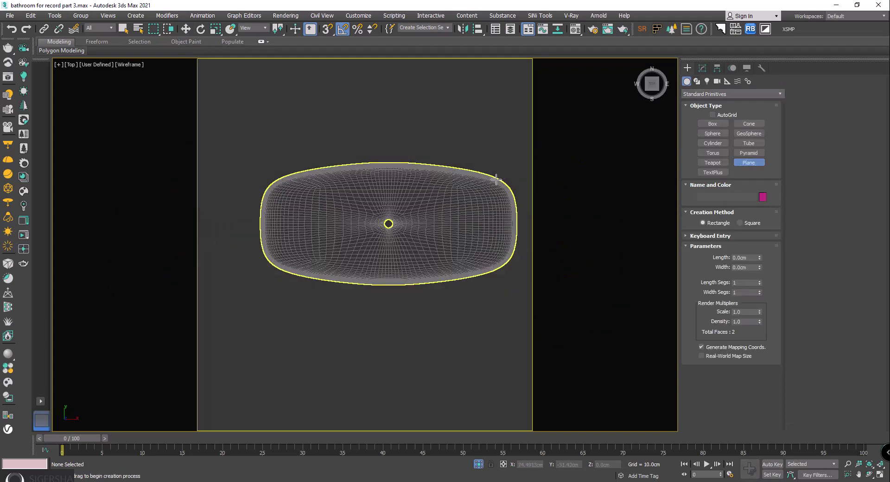
mouse_move(402, 238)
left_mouse_down()
mouse_move(306, 278)
mouse_move(266, 283)
left_mouse_up()
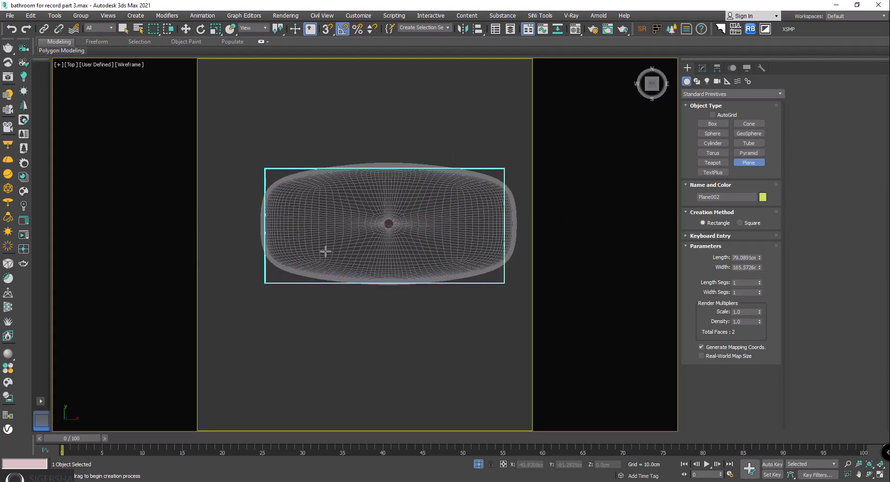
key("F3")
key("w")
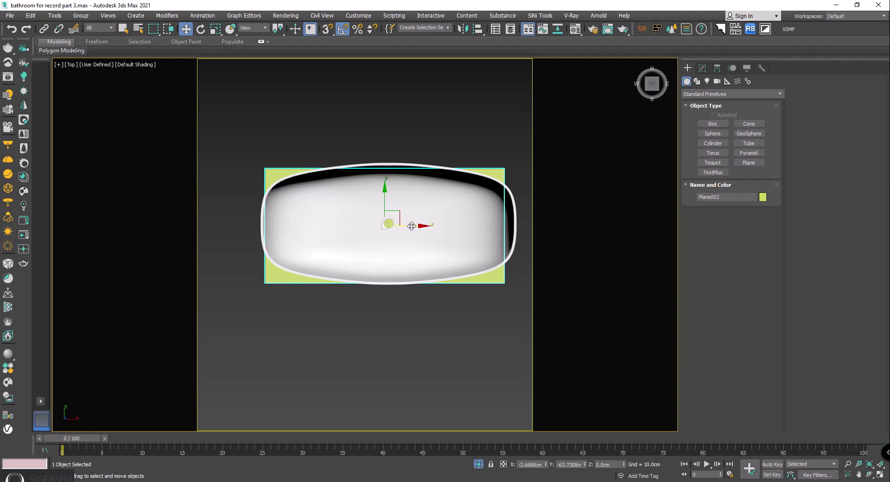
left_click_drag(411, 226, 415, 226)
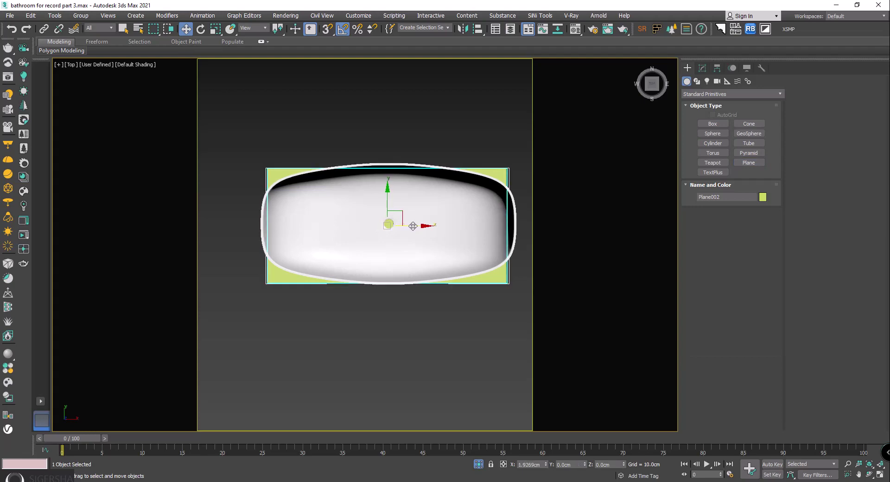
- Raise the plane to the tub rim at about 49cm, then reframe it in Top view
left_click(703, 68)
key("F4")
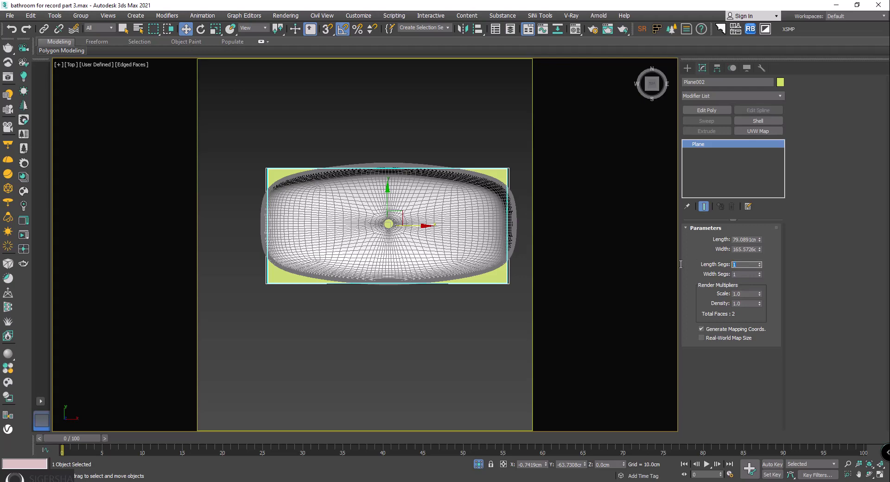
type("8")
mouse_move(334, 195)
middle_mouse_down("alt")
mouse_move(315, 233)
mouse_move(385, 200)
middle_mouse_up("alt")
left_click_drag(385, 199, 387, 141)
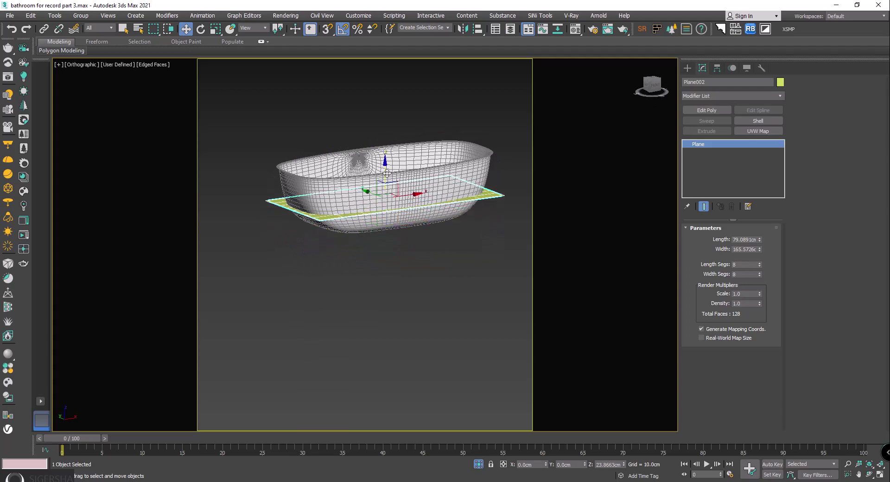
key("t")
key("z")
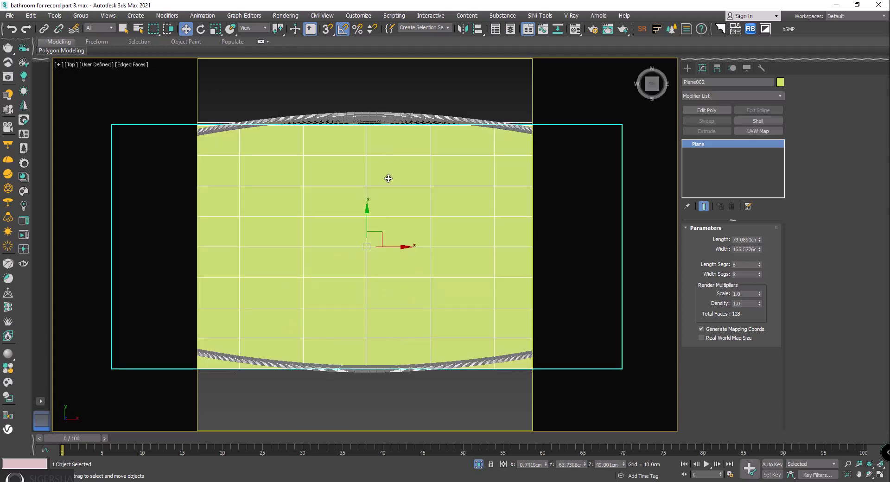
scroll(392, 175, "down", 3)
scroll(392, 176, "up", 3)
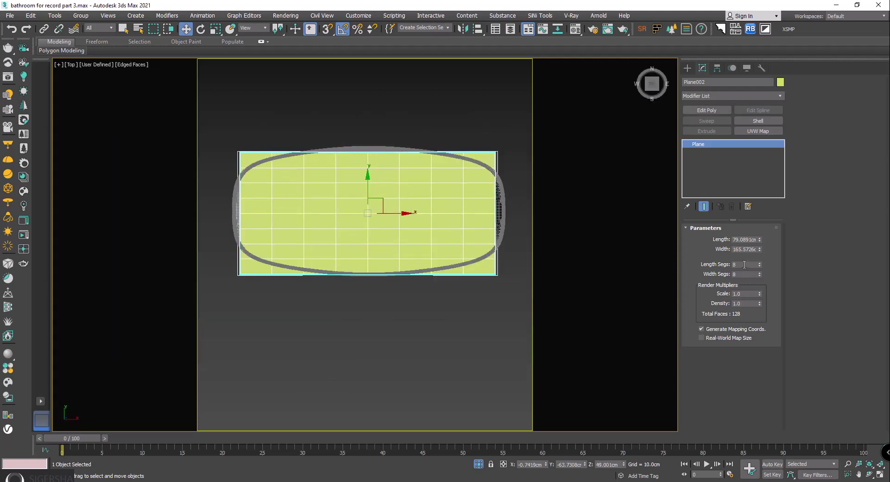
- Set the plane's Length and Width segments to 12 each
type("12")
key("Tab")
type("12")
key("Return")
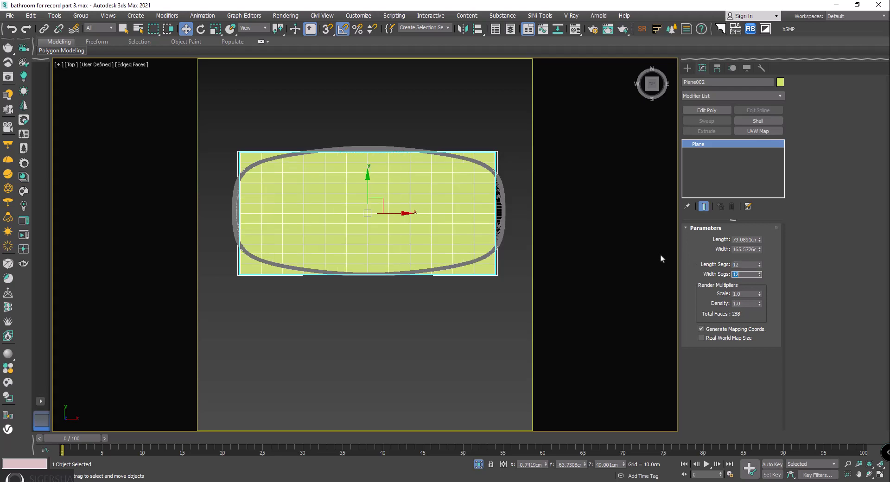
- Add an FFD 4x4x4 modifier to the plane and enter its Control Points level
left_click(714, 101)
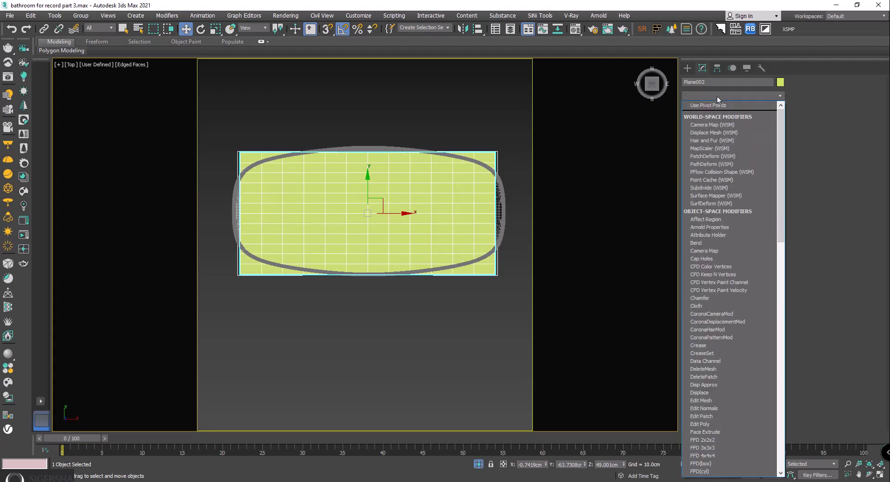
type("f")
left_click(717, 129)
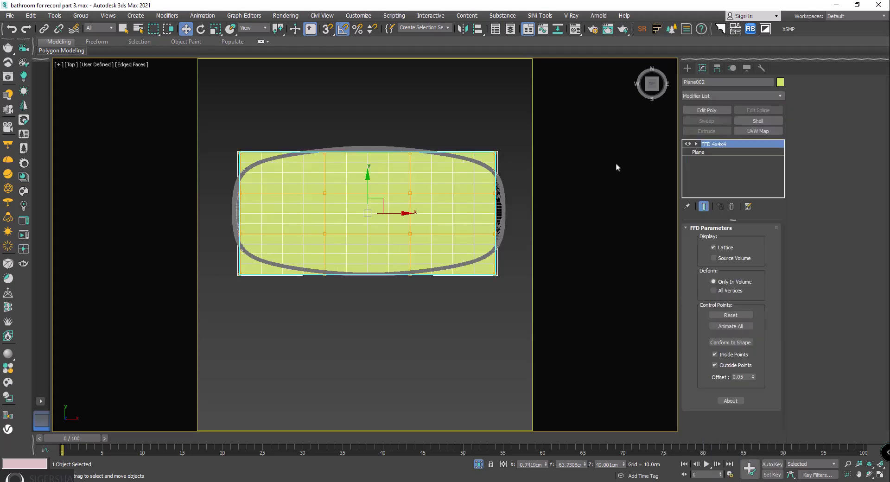
left_click(696, 144)
left_click(721, 153)
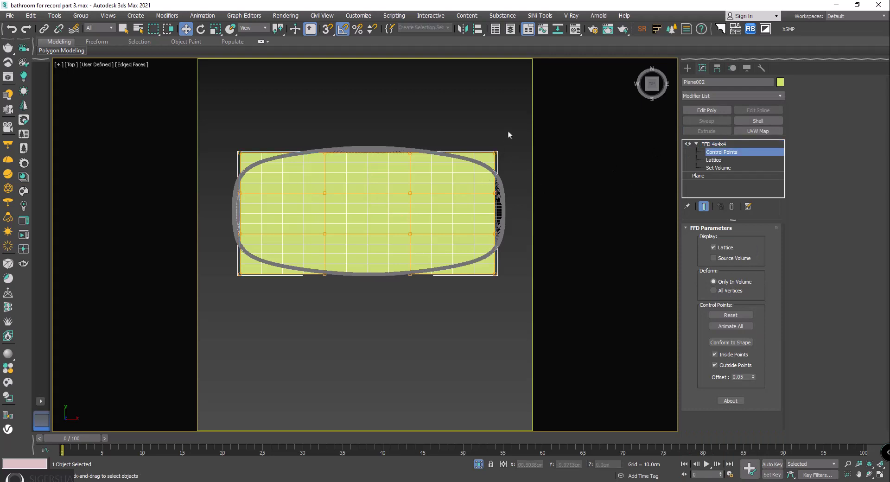
- Pull the right-side lattice control points outward to round the tub's right end
middle_click_drag(508, 130, 497, 153)
left_click_drag(503, 155, 475, 188)
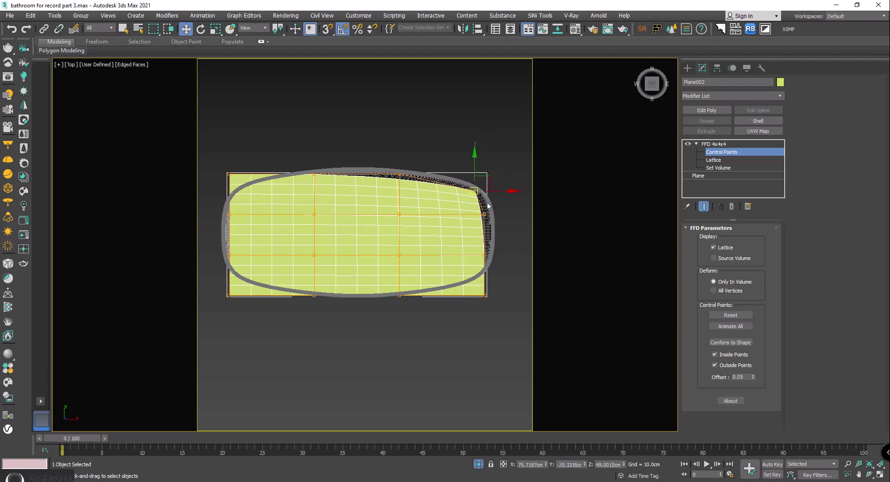
scroll(470, 233, "up", 2)
middle_click_drag(515, 220, 459, 218)
left_click_drag(459, 219, 478, 222)
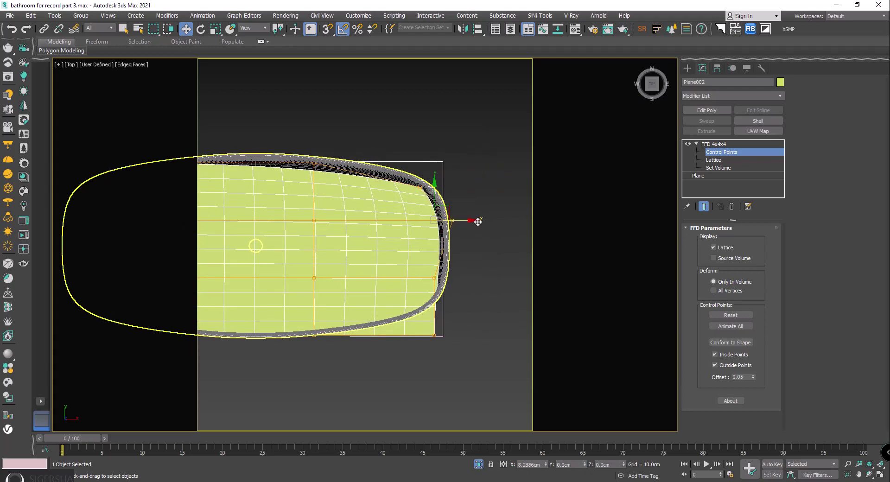
middle_click_drag(478, 222, 499, 169)
left_click_drag(458, 288, 452, 255)
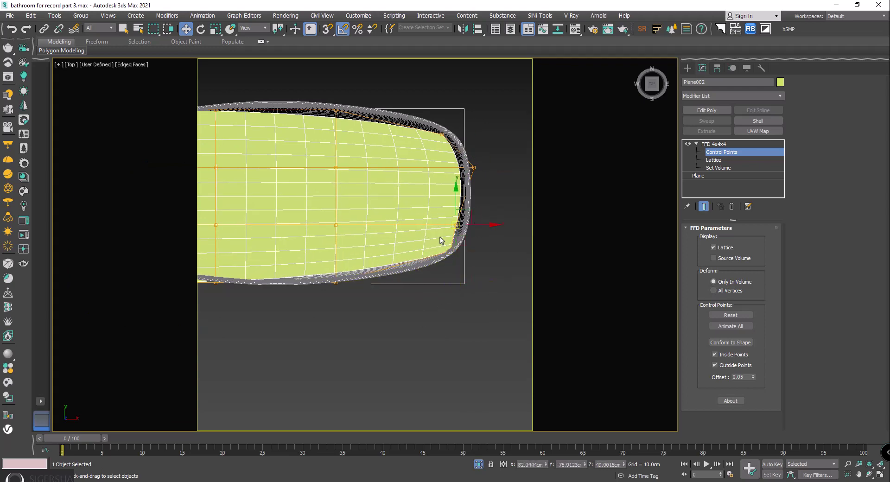
scroll(441, 240, "up", 3)
left_click_drag(465, 254, 472, 255)
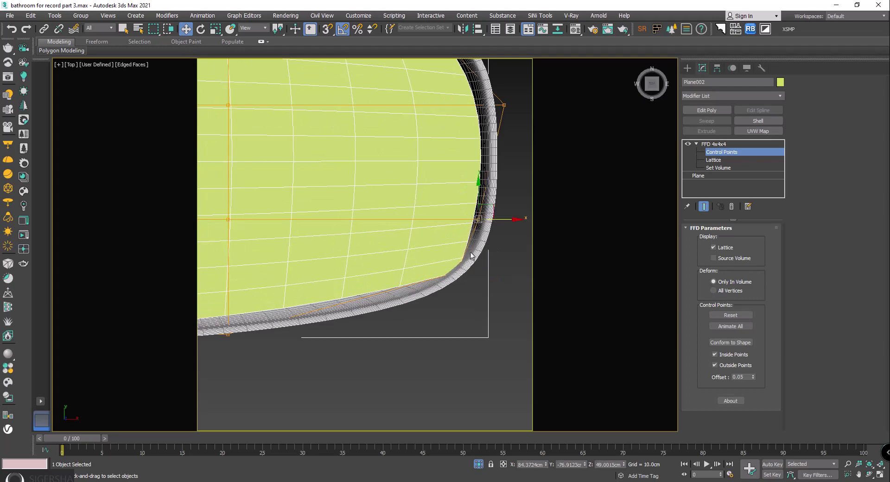
scroll(358, 252, "down", 2)
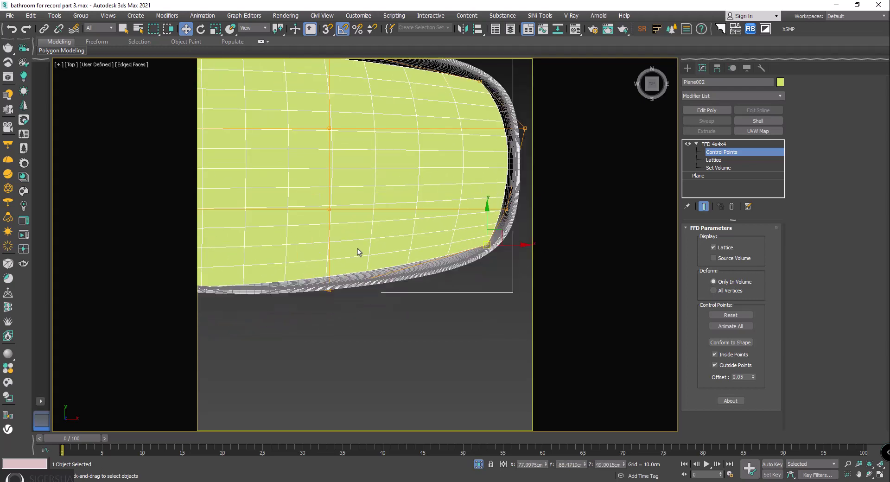
middle_click_drag(328, 287, 382, 226)
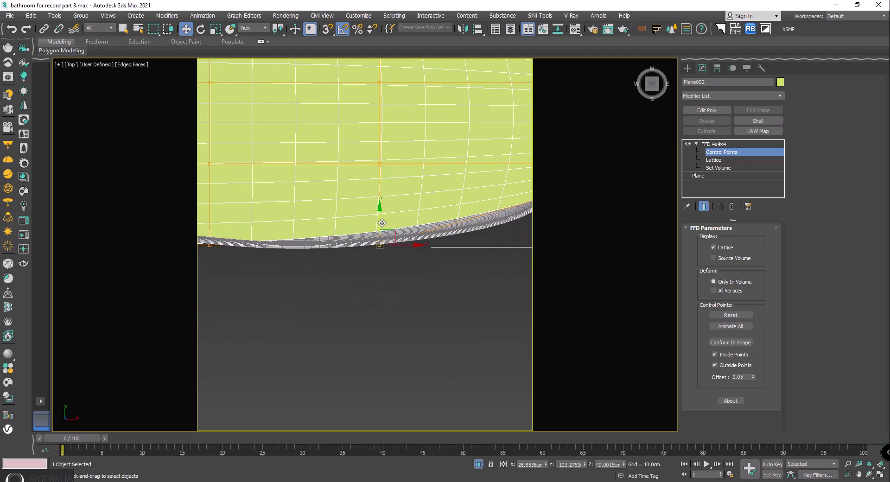
left_click_drag(381, 225, 383, 232)
scroll(383, 234, "down", 2)
middle_click_drag(383, 233, 364, 220, "alt")
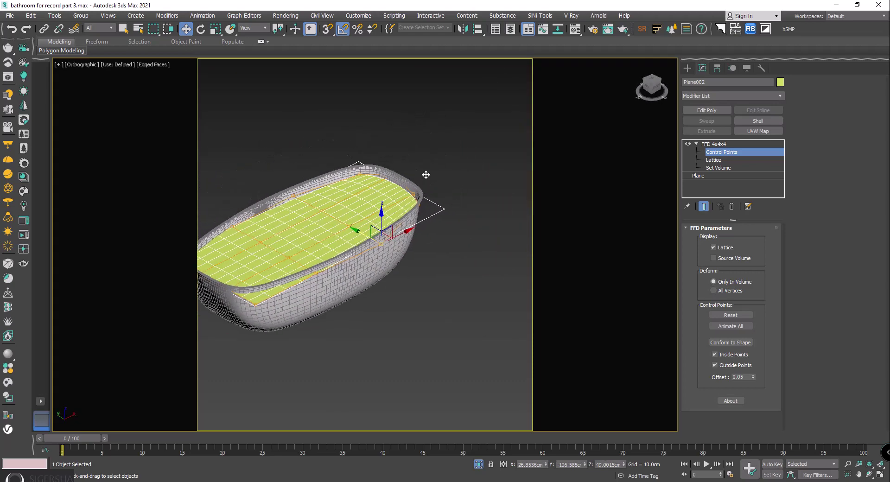
- Adjust the lower-edge and left-end lattice points to follow the tub's curve
key("t")
scroll(324, 242, "down", 2)
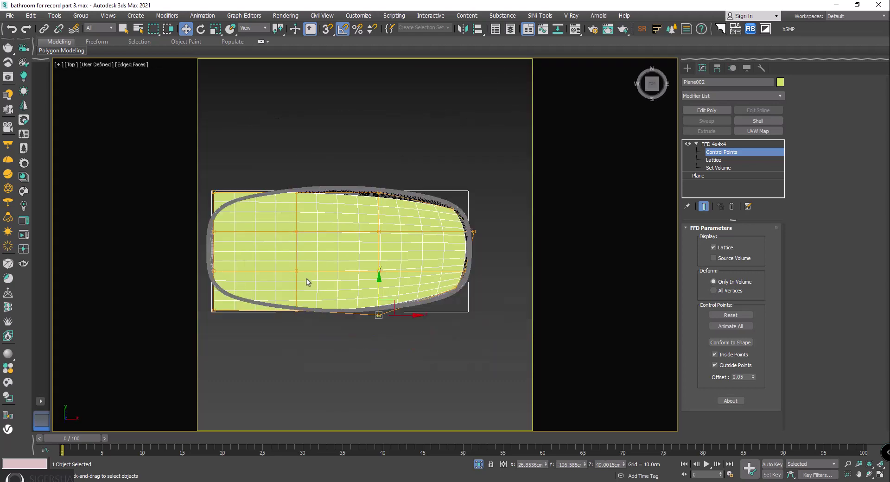
scroll(330, 281, "up", 5)
left_click_drag(344, 278, 347, 262)
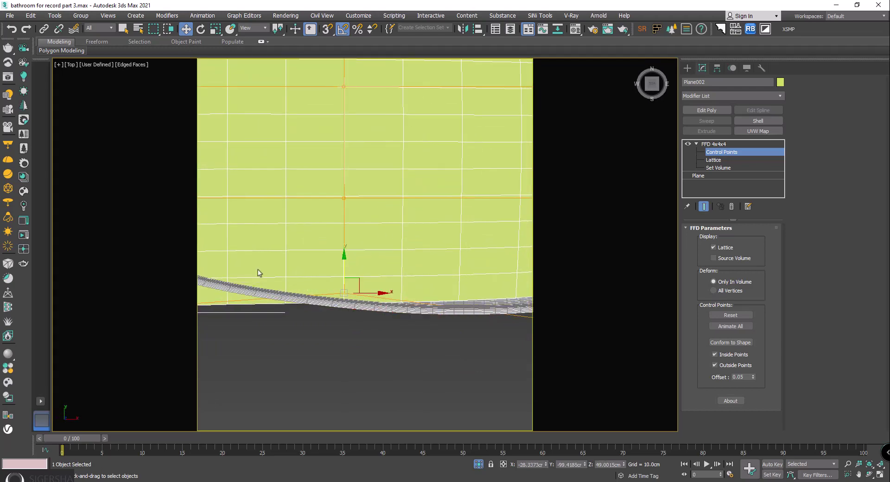
middle_click_drag(256, 274, 461, 238)
left_click_drag(359, 259, 307, 290)
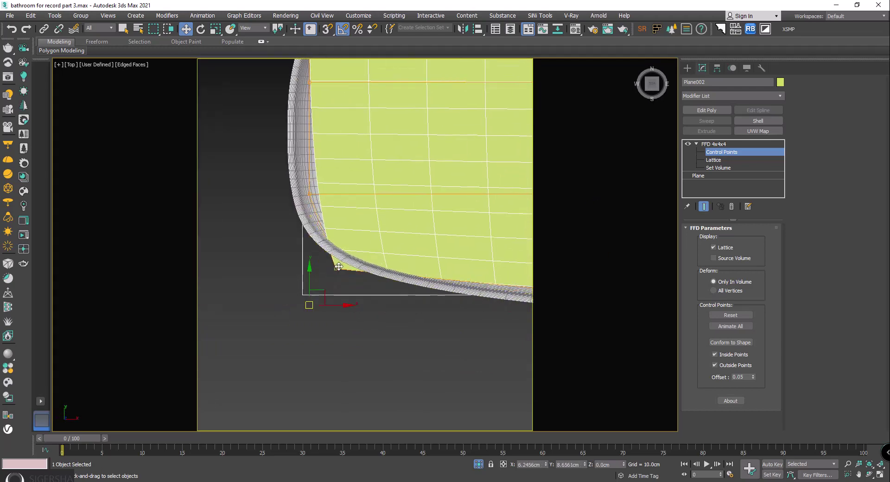
scroll(345, 246, "down", 3)
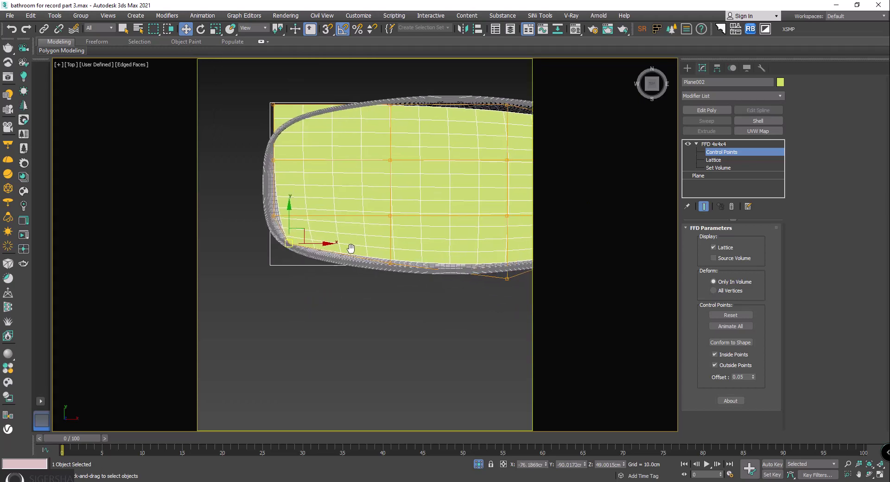
scroll(433, 254, "up", 2)
scroll(352, 245, "down", 3)
scroll(282, 238, "up", 3)
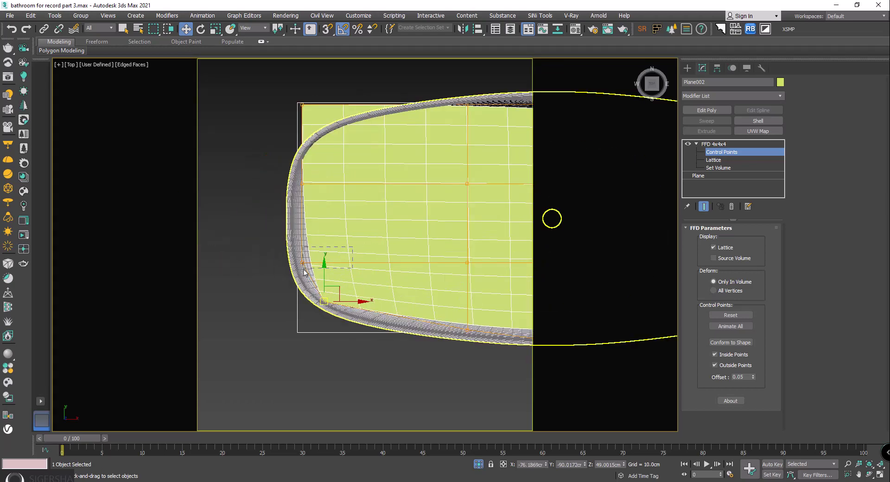
scroll(289, 272, "up", 2)
left_click_drag(303, 259, 294, 259)
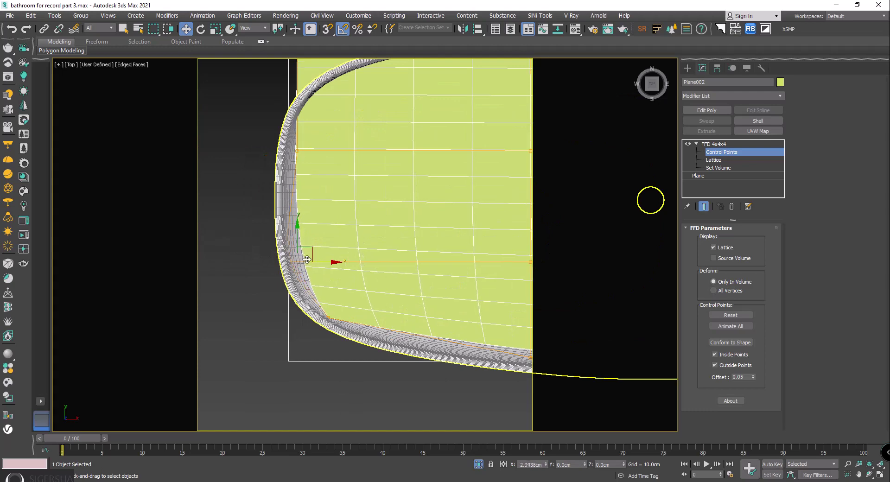
- Reshape the top-left corner, left edge and top rim lattice points to bulge the outline
middle_click_drag(294, 261, 327, 239)
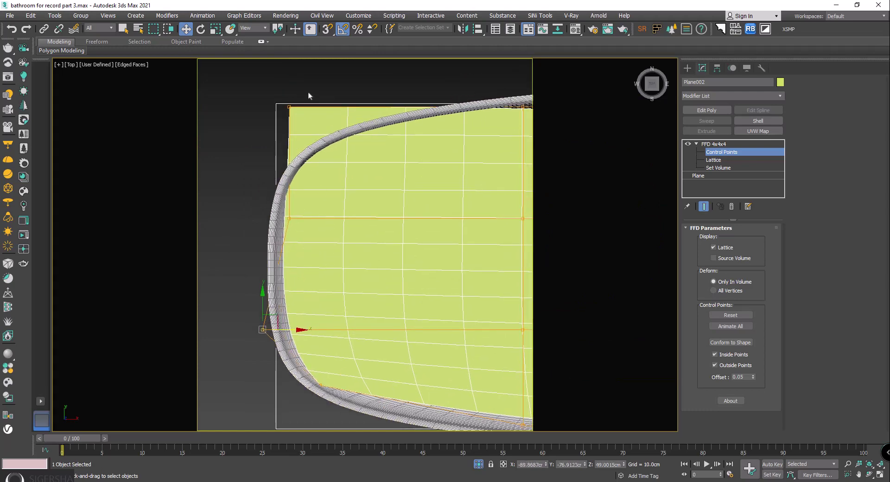
left_click_drag(299, 106, 304, 175)
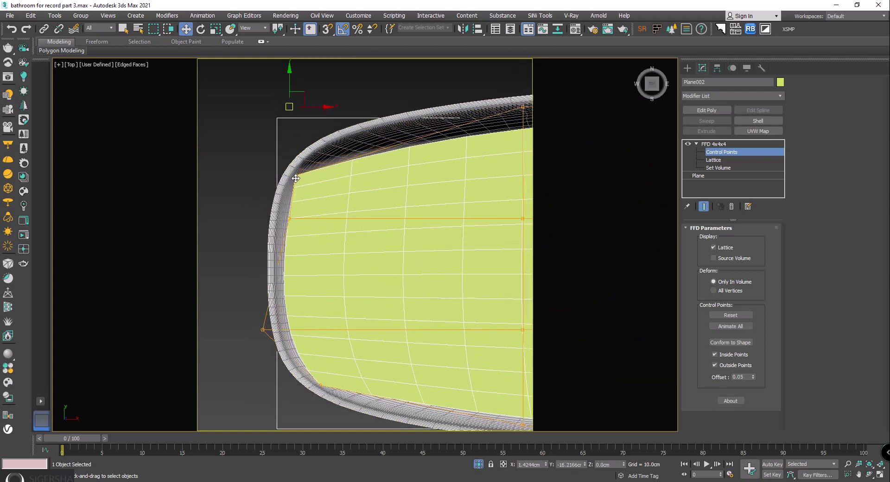
mouse_move(304, 227)
left_mouse_down()
mouse_move(283, 229)
mouse_move(297, 220)
left_mouse_up()
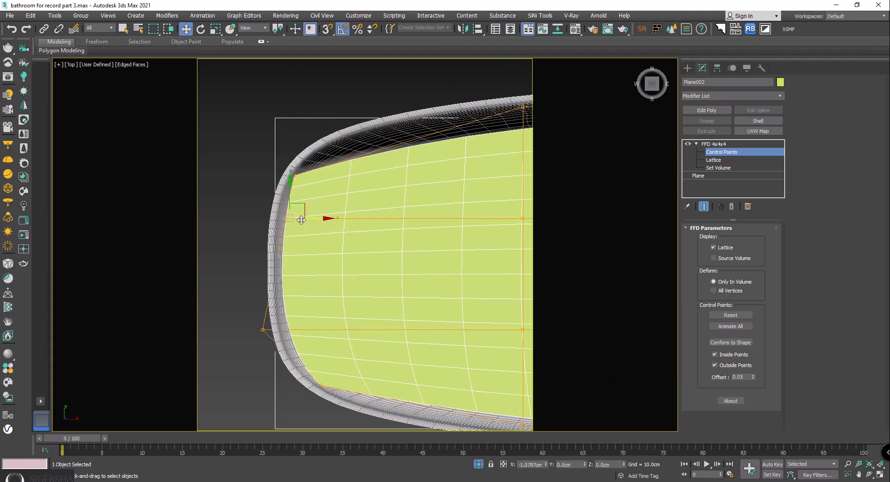
mouse_move(295, 218)
middle_mouse_down()
mouse_move(272, 244)
mouse_move(377, 222)
mouse_move(366, 205)
middle_mouse_up()
left_click_drag(407, 183, 402, 142)
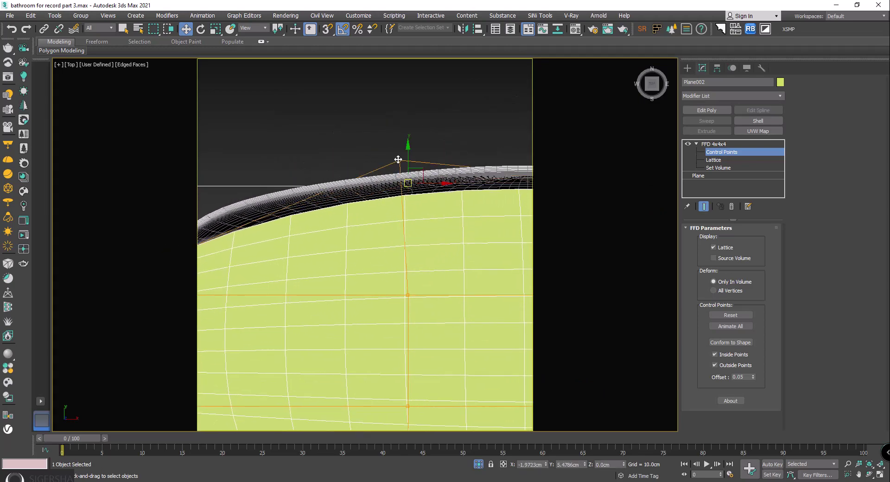
scroll(401, 142, "down", 5)
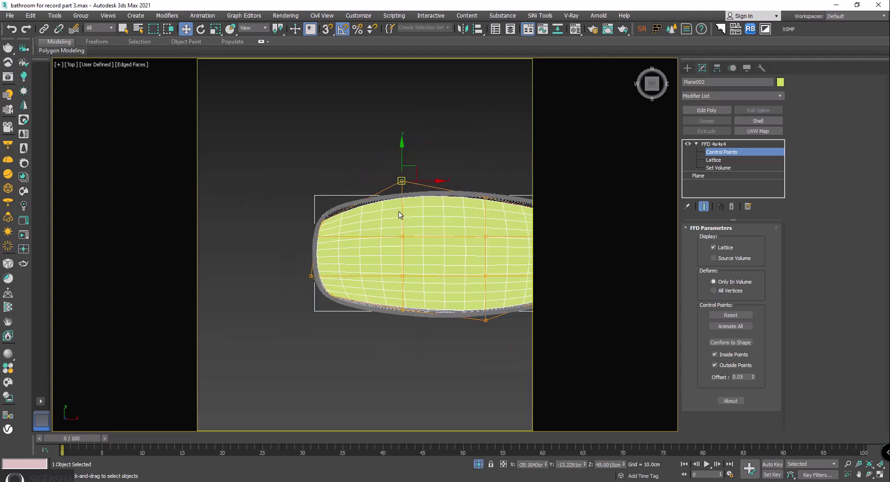
scroll(386, 225, "up", 3)
scroll(386, 225, "up", 2)
left_click_drag(466, 183, 388, 234)
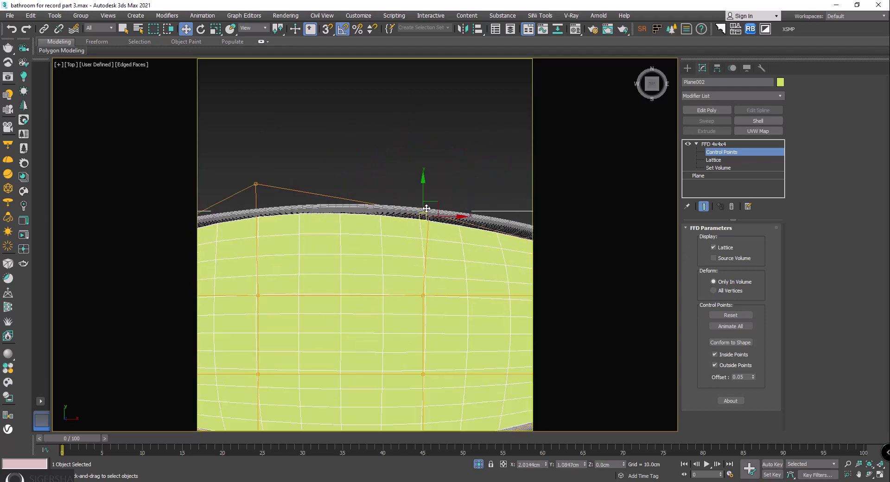
- Tighten the tub's rounded right end by moving its lattice points up and down
middle_click_drag(430, 213, 302, 200)
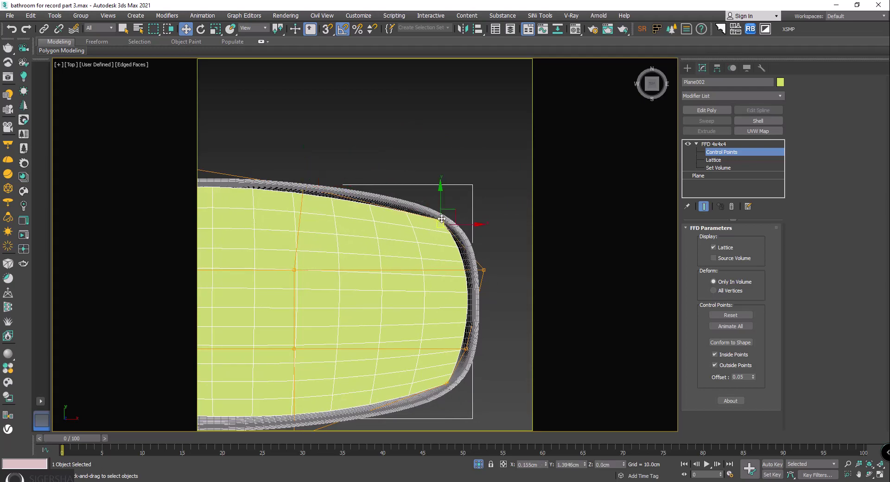
middle_click_drag(429, 320, 449, 264)
mouse_move(515, 275)
left_mouse_down()
mouse_move(463, 307)
mouse_move(500, 301)
left_mouse_up()
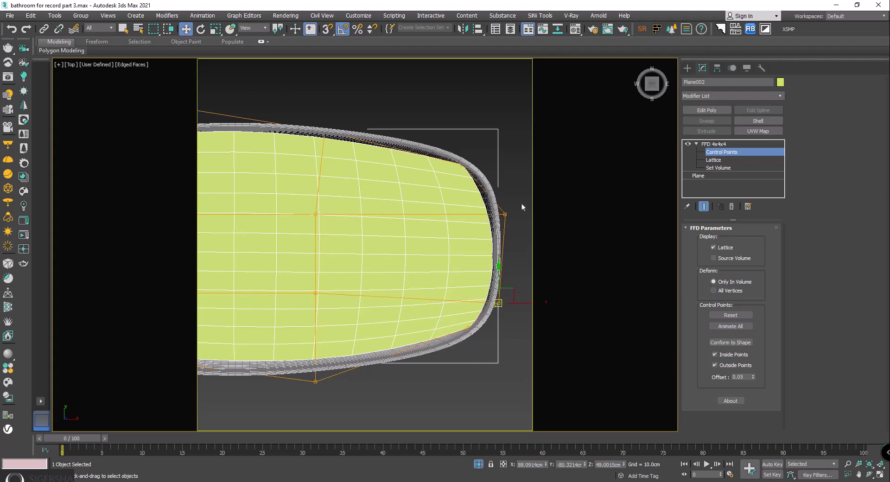
left_click_drag(505, 215, 505, 193)
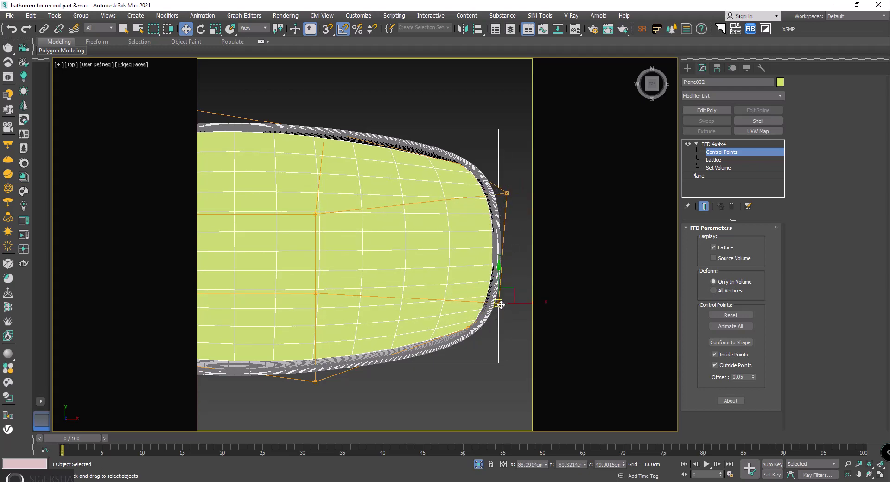
left_click_drag(500, 305, 501, 316)
mouse_move(500, 318)
middle_mouse_down()
mouse_move(318, 308)
mouse_move(394, 234)
mouse_move(387, 251)
middle_mouse_up()
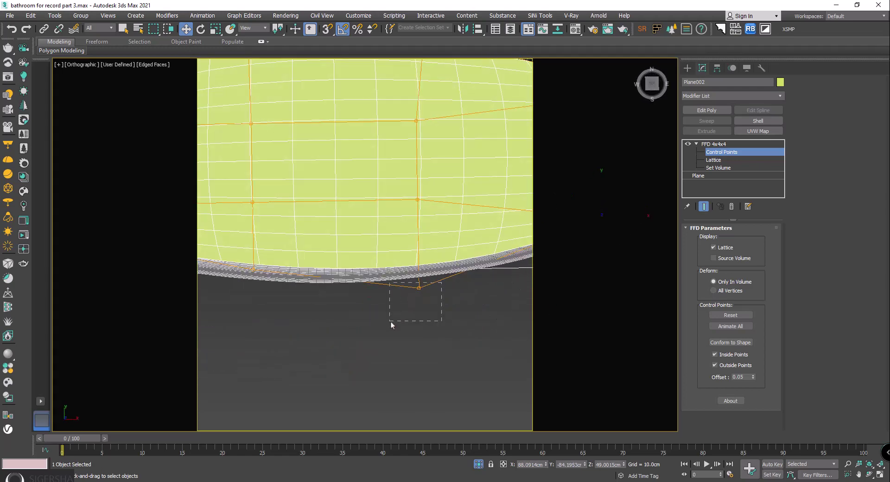
key("t")
scroll(322, 322, "up", 5)
scroll(348, 291, "up", 2)
- Lower the lower-left lattice point to curve the bottom rim, then exit control-point editing
left_click(304, 328)
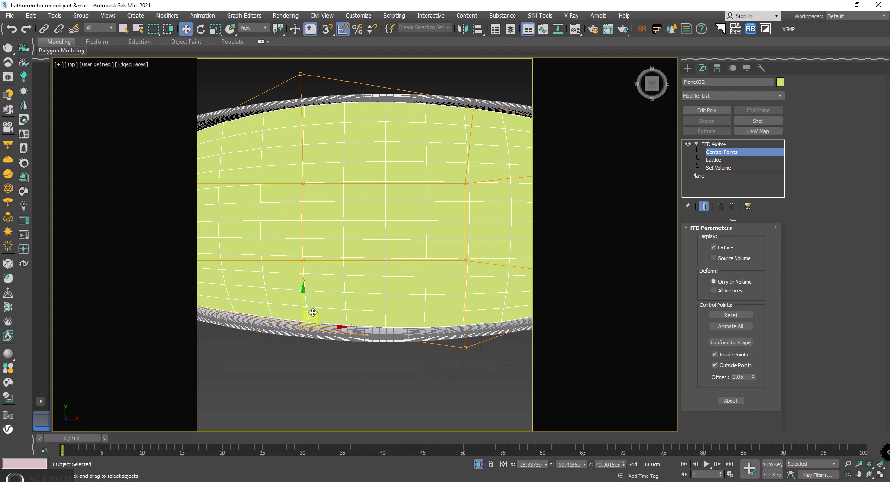
middle_click_drag(306, 337, 355, 281)
left_click_drag(355, 281, 354, 289)
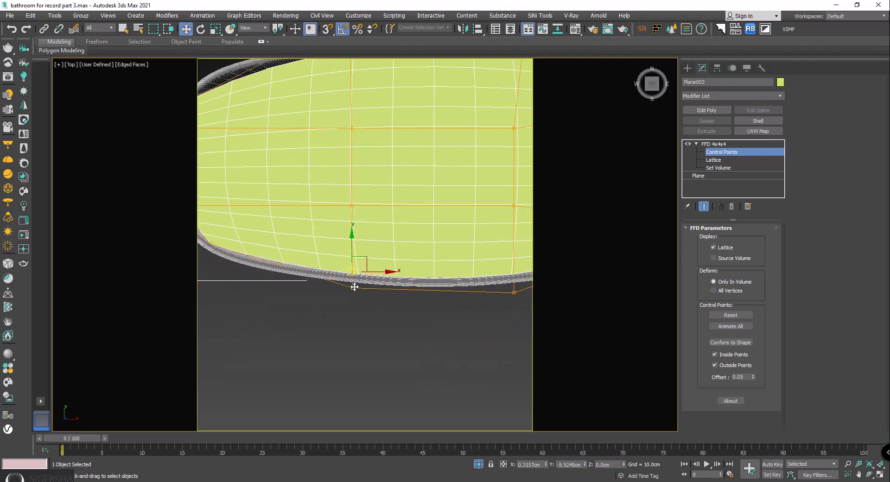
scroll(354, 289, "down", 4)
mouse_move(355, 289)
middle_mouse_down("alt")
mouse_move(427, 214)
mouse_move(454, 216)
mouse_move(370, 217)
middle_mouse_up("alt")
key("ctrl+b")
- In perspective view, turn the yellow sample slot into a Water-preset VRayMtl in the Material Editor
key("p")
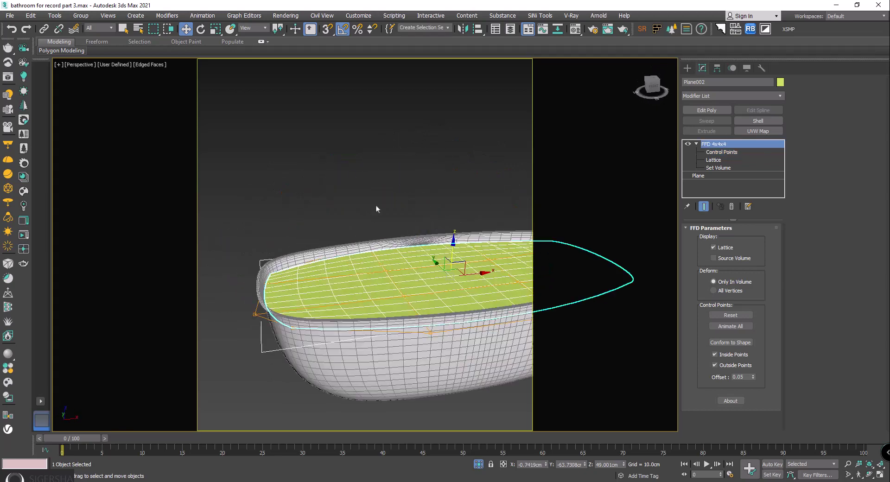
left_click(575, 29)
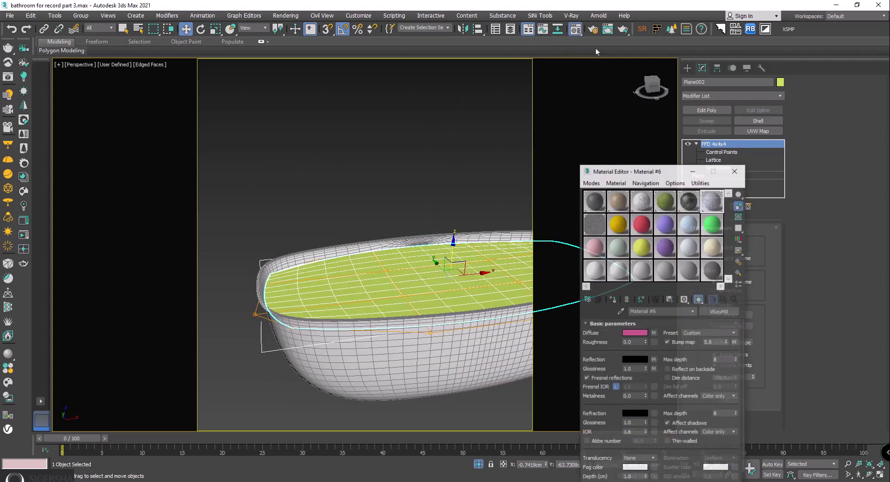
mouse_move(651, 175)
left_mouse_down()
mouse_move(788, 90)
mouse_move(722, 71)
left_mouse_up()
left_click(759, 139)
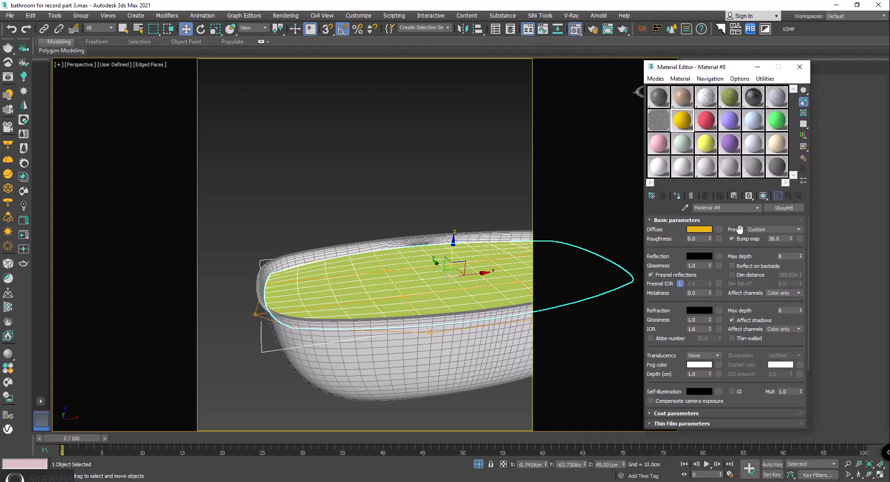
left_click(755, 230)
scroll(768, 356, "down", 3)
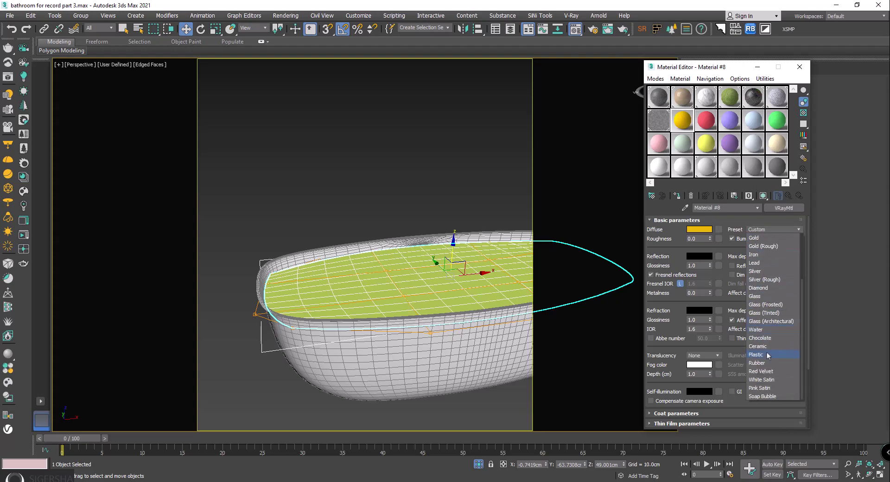
left_click(764, 330)
- Assign the Water material to the tub's water plane, deselect, and turn off isolation
left_click_drag(686, 142, 524, 235)
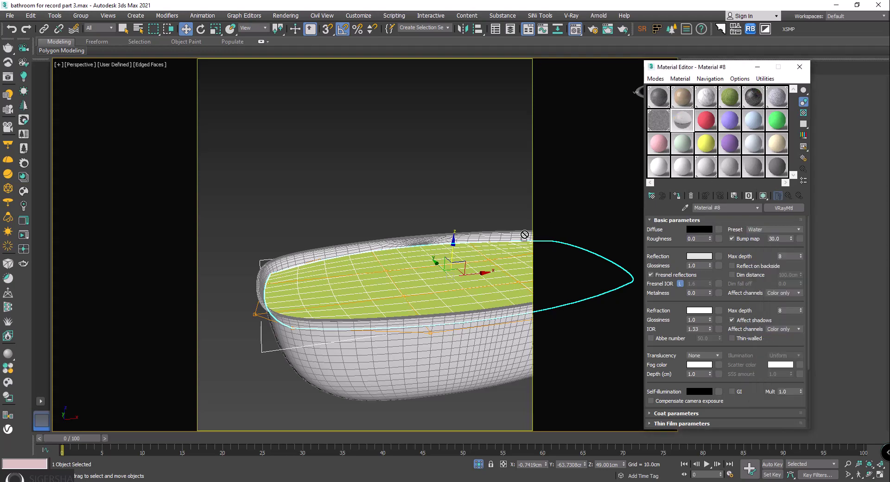
left_click_drag(482, 267, 483, 259)
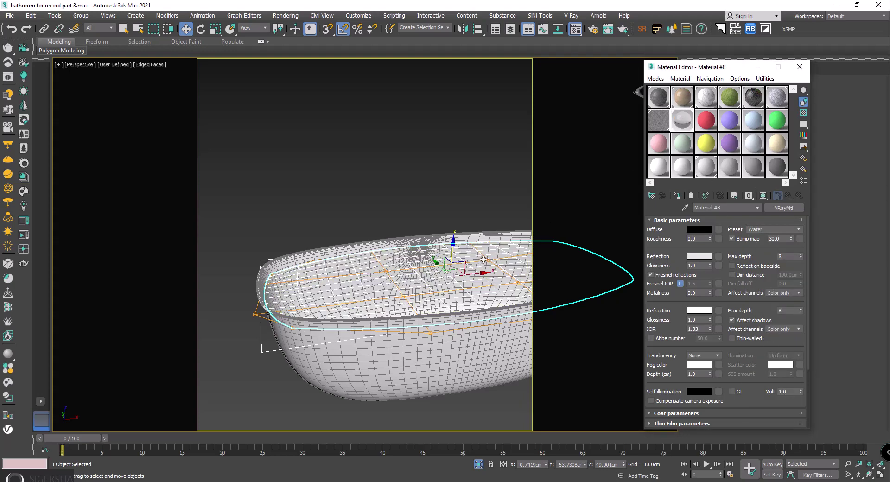
left_click(757, 67)
mouse_move(471, 213)
middle_mouse_down("alt")
mouse_move(405, 213)
mouse_move(442, 228)
mouse_move(360, 192)
middle_mouse_up("alt")
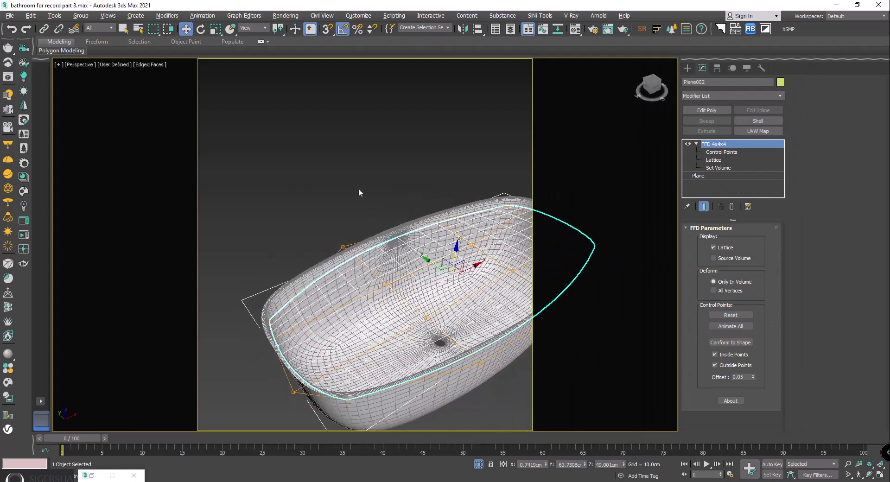
left_click(360, 192)
left_click(479, 464)
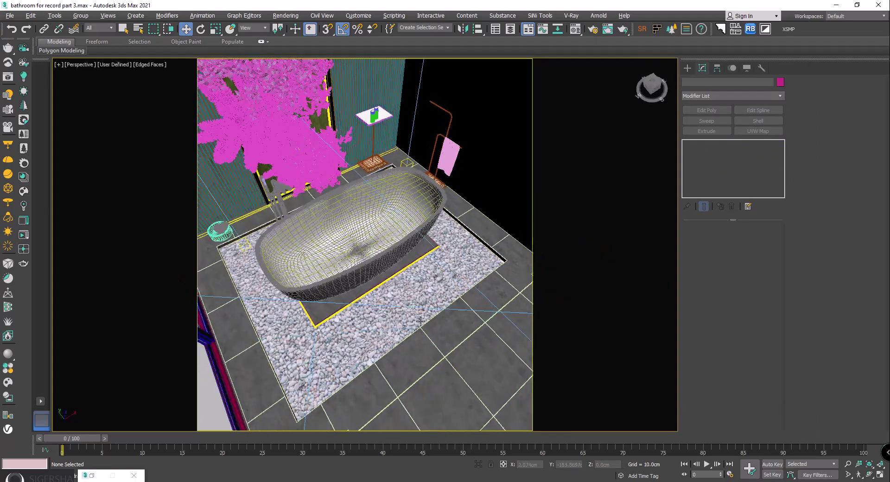
- Orbit toward the tub and plant wall and select the wall box Box001 behind the plants
mouse_move(420, 301)
middle_mouse_down("alt")
mouse_move(422, 371)
mouse_move(408, 360)
mouse_move(516, 338)
mouse_move(477, 338)
mouse_move(499, 288)
mouse_move(436, 198)
middle_mouse_up("alt")
key("c")
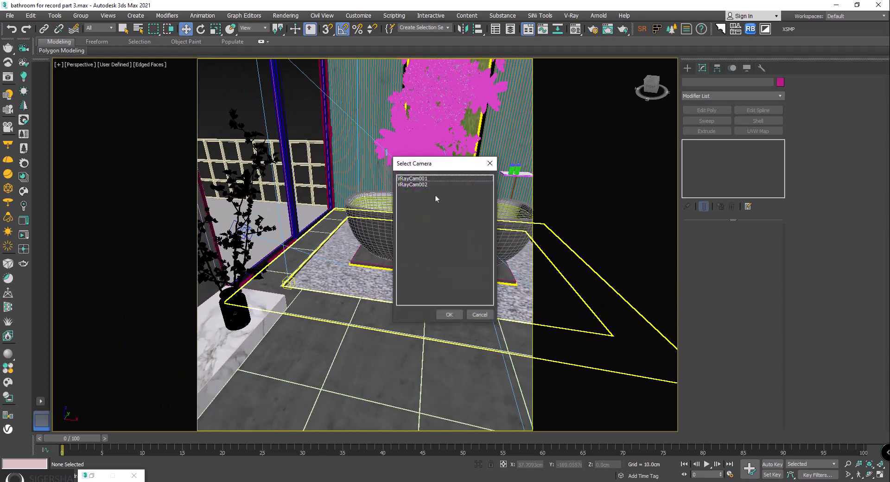
left_click(491, 163)
mouse_move(491, 163)
middle_mouse_down("alt")
mouse_move(375, 263)
mouse_move(338, 188)
mouse_move(382, 186)
mouse_move(314, 206)
mouse_move(366, 177)
middle_mouse_up("alt")
scroll(375, 263, "up", 5)
left_click(375, 263)
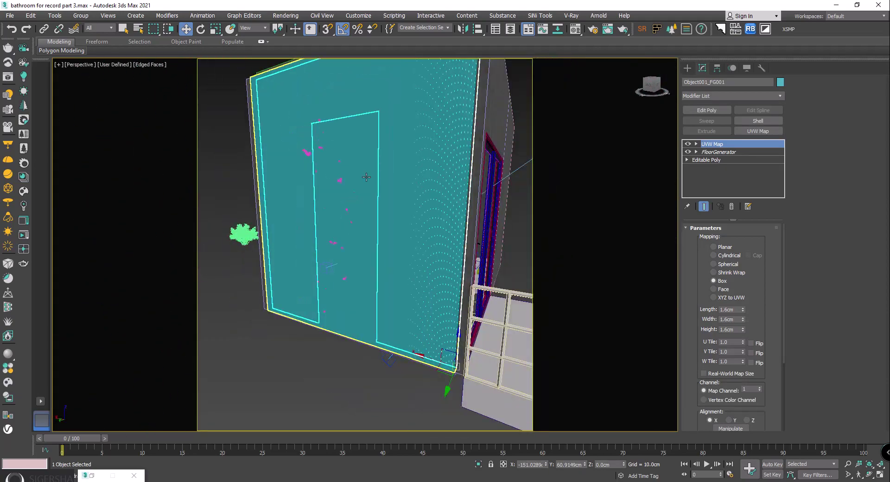
left_click(366, 91)
- Assign the L2 Concrete Floor 6 material to the wall box
key("m")
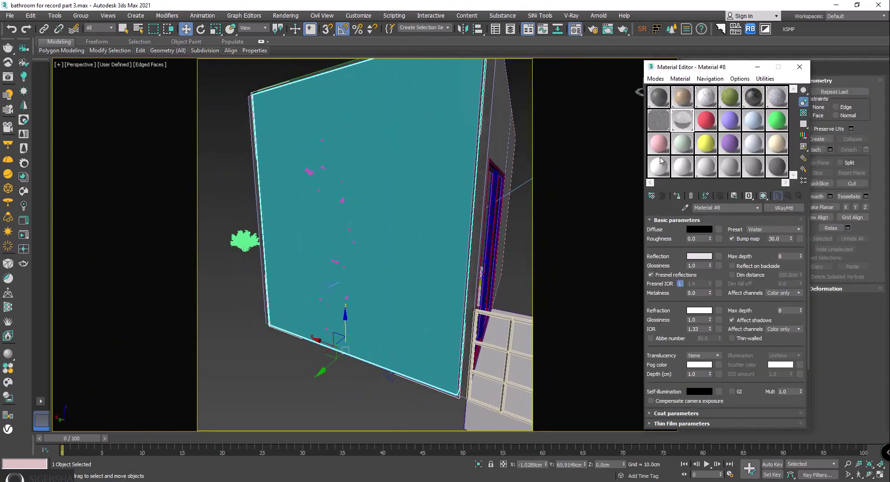
left_click(666, 99)
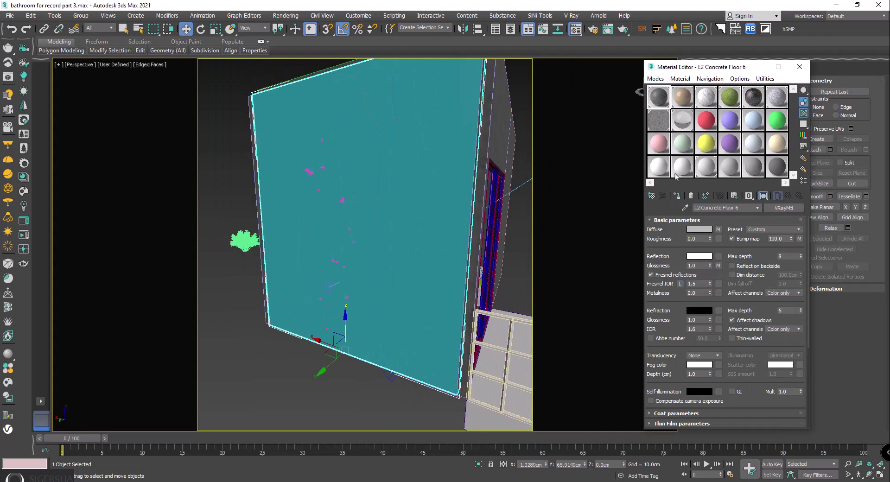
left_click(677, 195)
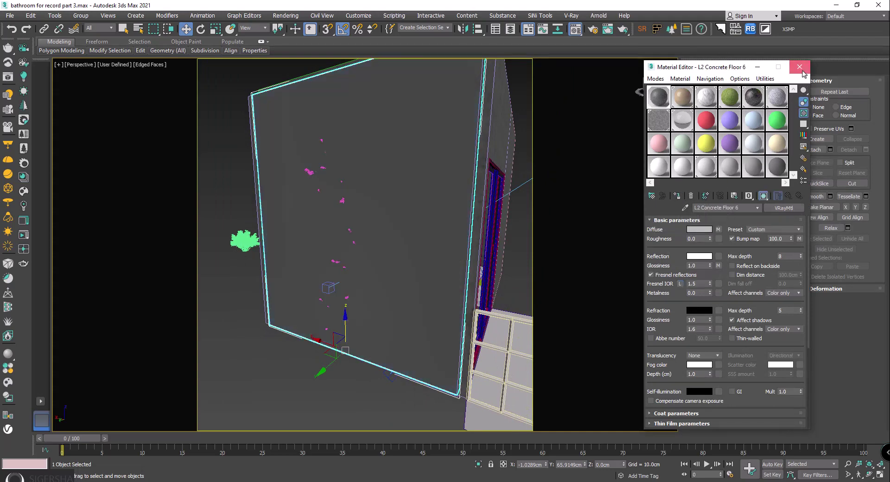
left_click(799, 66)
- Add a UVW Map modifier with 2.0cm length, width and height
left_click(758, 131)
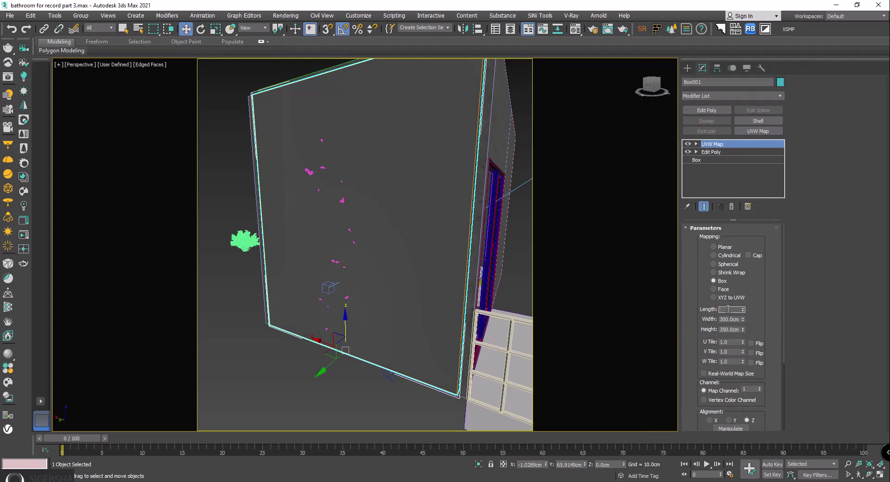
type("2")
key("Tab")
type("2")
key("Tab")
type("2")
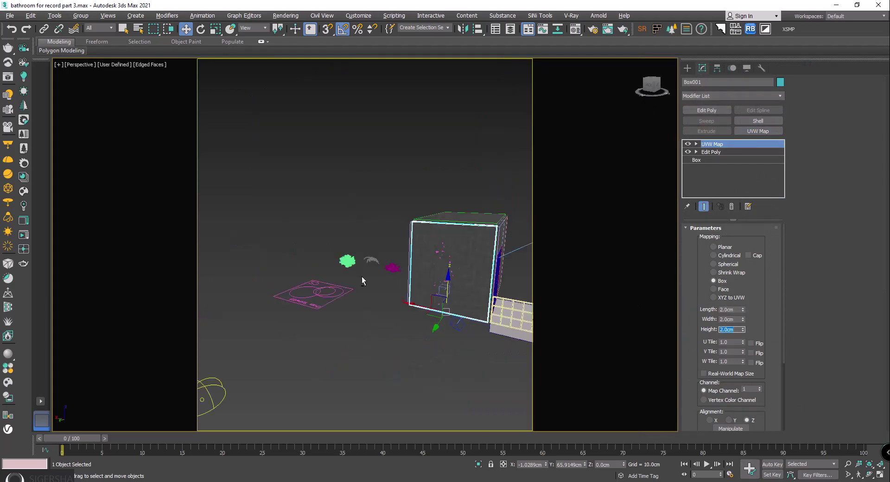
scroll(362, 278, "down", 10)
mouse_move(447, 278)
middle_mouse_down("alt")
mouse_move(622, 248)
mouse_move(564, 272)
mouse_move(441, 206)
middle_mouse_up("alt")
scroll(552, 272, "up", 5)
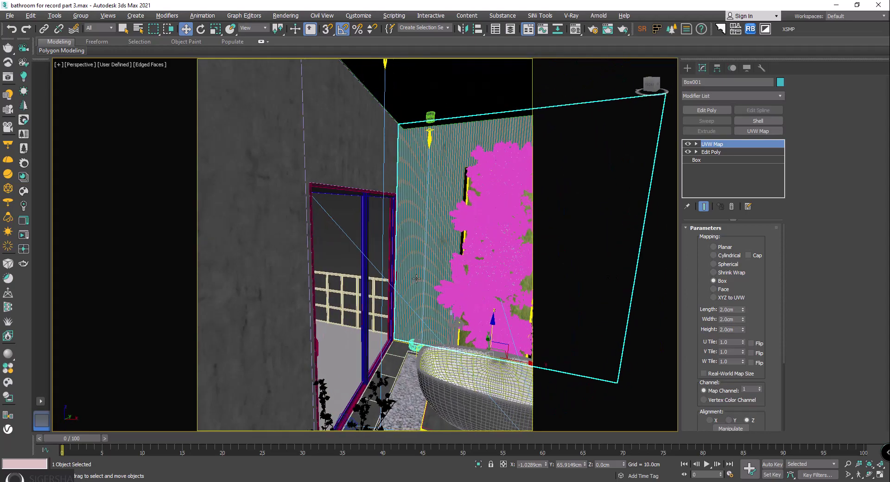
- Hide the selected wall box, then unhide it again from the quad menu
right_click(440, 207)
left_click(441, 176)
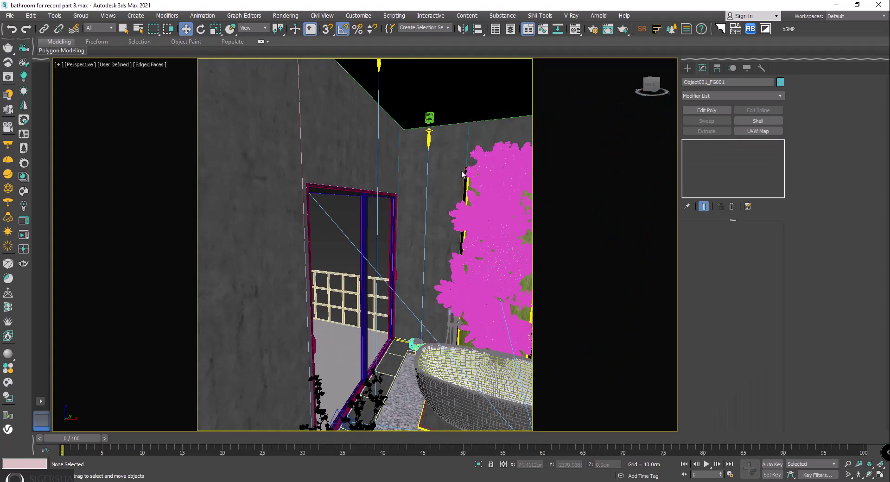
mouse_move(439, 178)
middle_mouse_down("alt")
mouse_move(367, 236)
mouse_move(385, 224)
mouse_move(296, 220)
mouse_move(325, 160)
middle_mouse_up("alt")
right_click(324, 160)
left_click(352, 169)
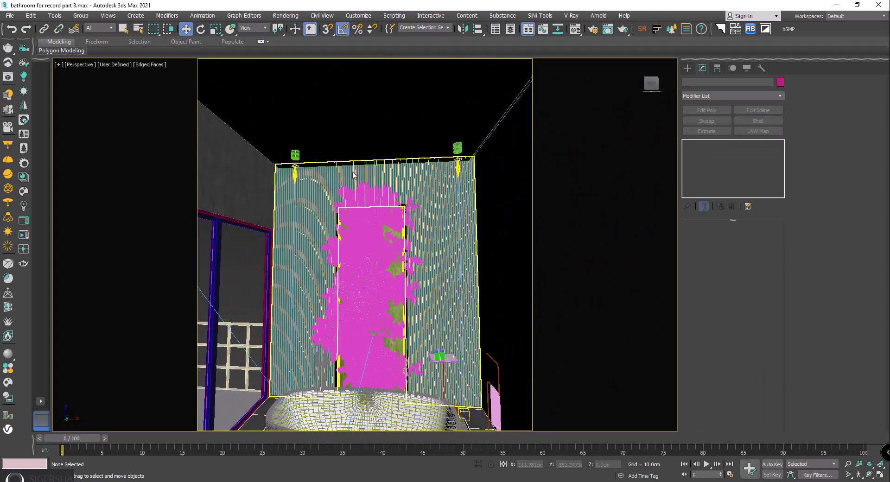
- Switch to an overhead Top view and go to the Standard Primitives create panel
mouse_move(326, 271)
middle_mouse_down("alt")
mouse_move(334, 260)
mouse_move(286, 285)
middle_mouse_up("alt")
scroll(334, 259, "down", 5)
key("u")
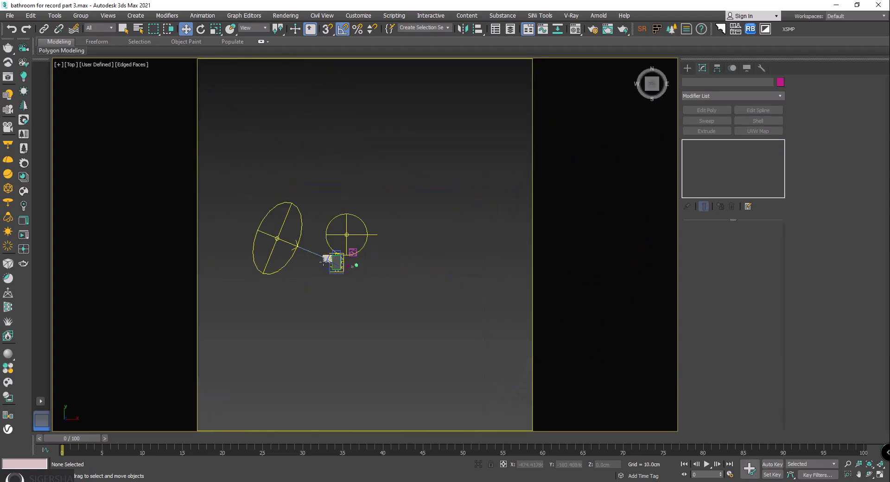
scroll(338, 260, "down", 5)
scroll(330, 260, "up", 10)
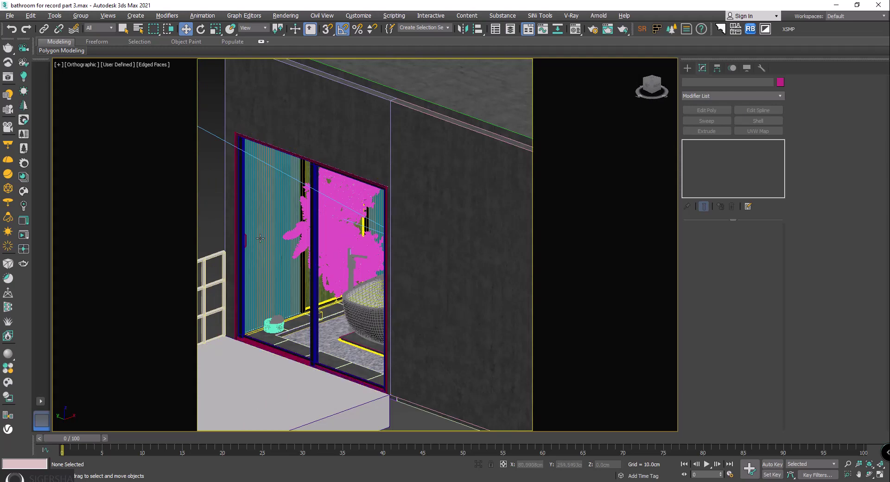
middle_click_drag(330, 260, 304, 269, "alt")
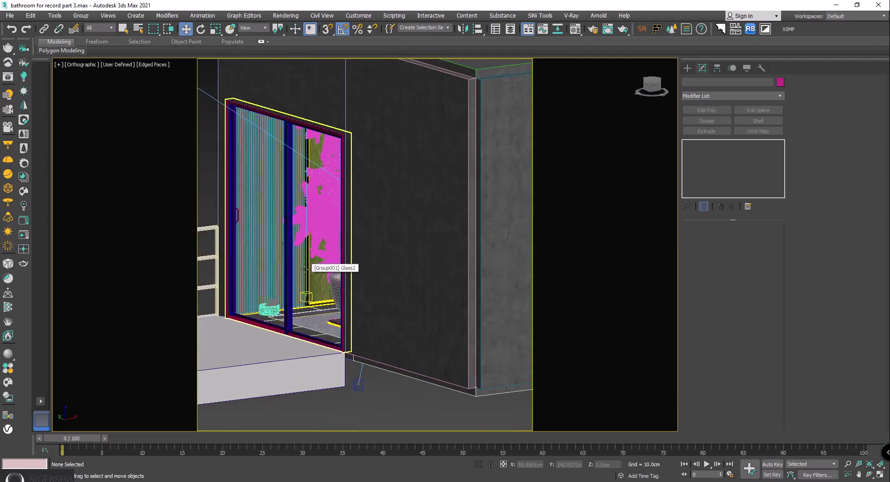
key("t")
scroll(368, 239, "up", 3)
scroll(396, 212, "down", 3)
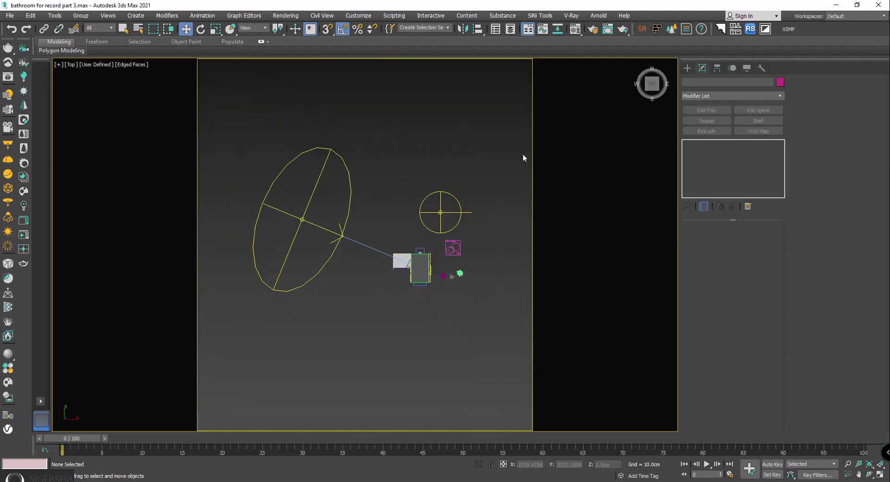
left_click(687, 67)
- Place the city skyline backdrop preset 13 around the scene, dismissing the file warnings
left_click(766, 29)
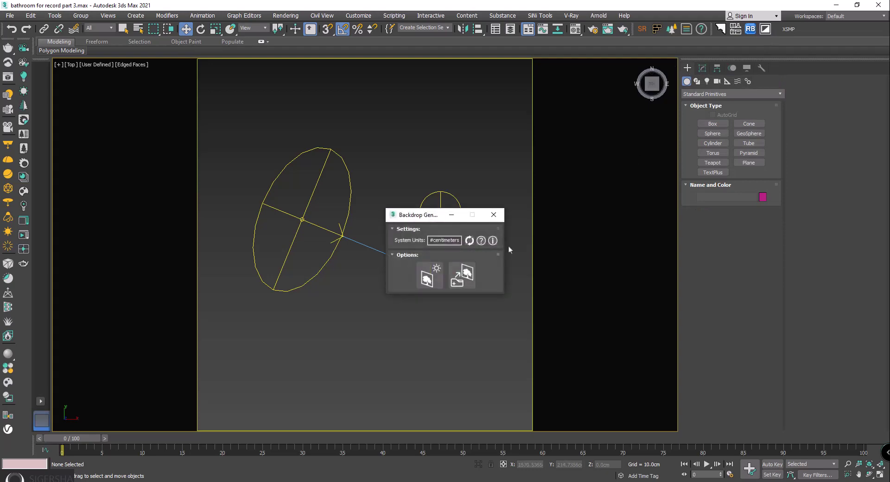
left_click(426, 276)
left_click_drag(431, 214, 612, 96)
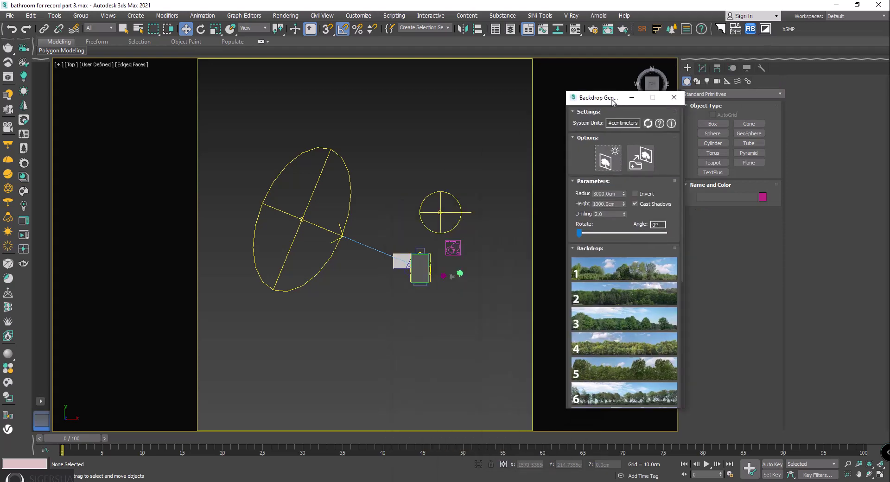
scroll(637, 325, "down", 3)
scroll(637, 325, "down", 3)
scroll(638, 328, "down", 3)
scroll(637, 328, "down", 1)
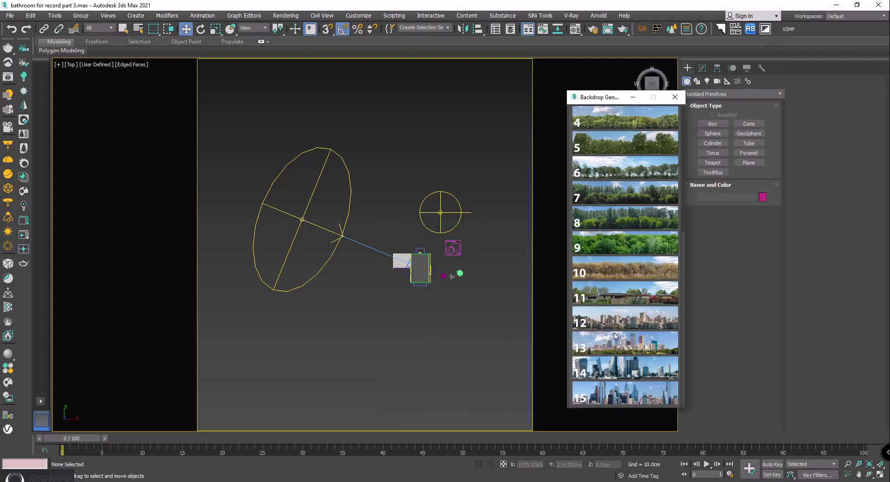
left_click(631, 350)
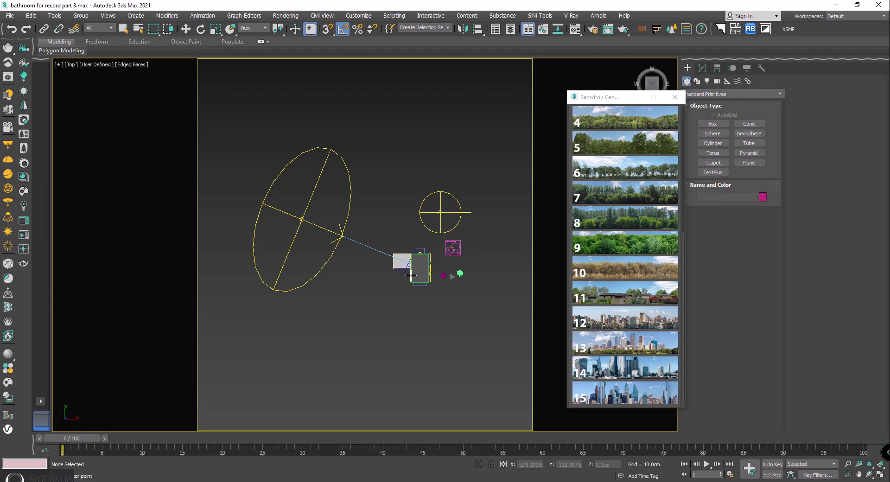
left_click(420, 267)
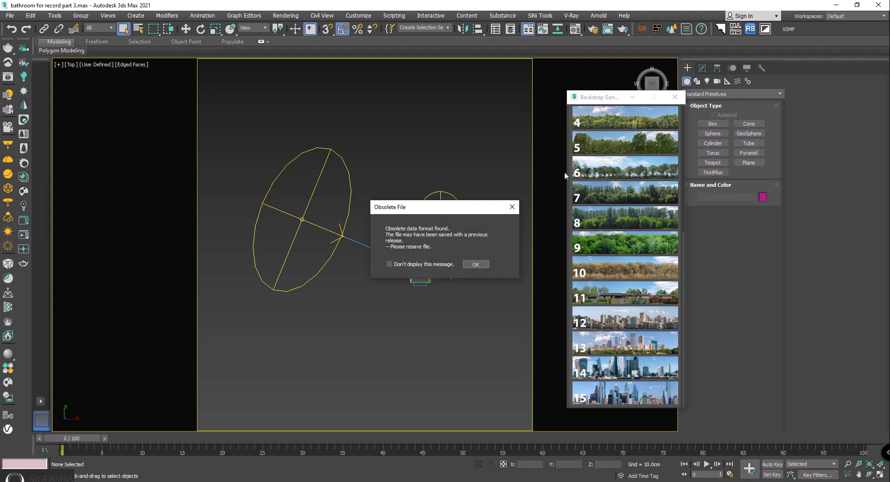
left_click(476, 264)
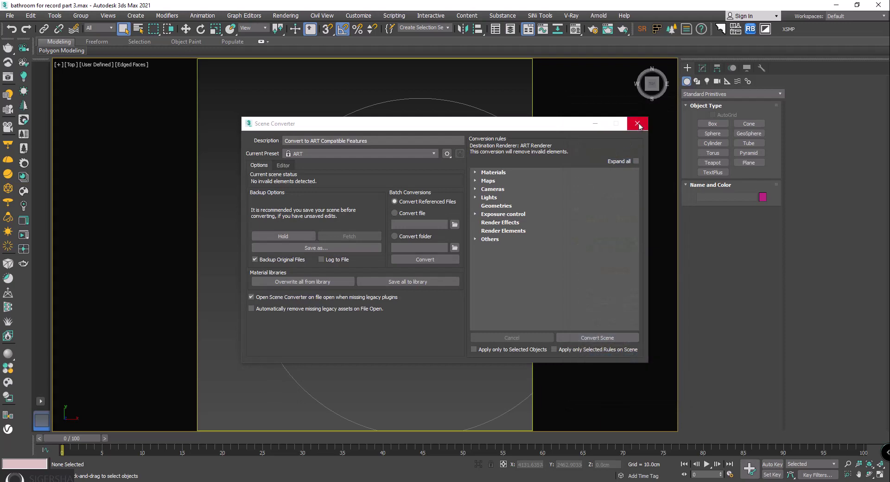
left_click(637, 122)
- Select the backdrop cylinder, view through VRayCam001 and lower the backdrop along Z
middle_click_drag(443, 97, 423, 159, "alt")
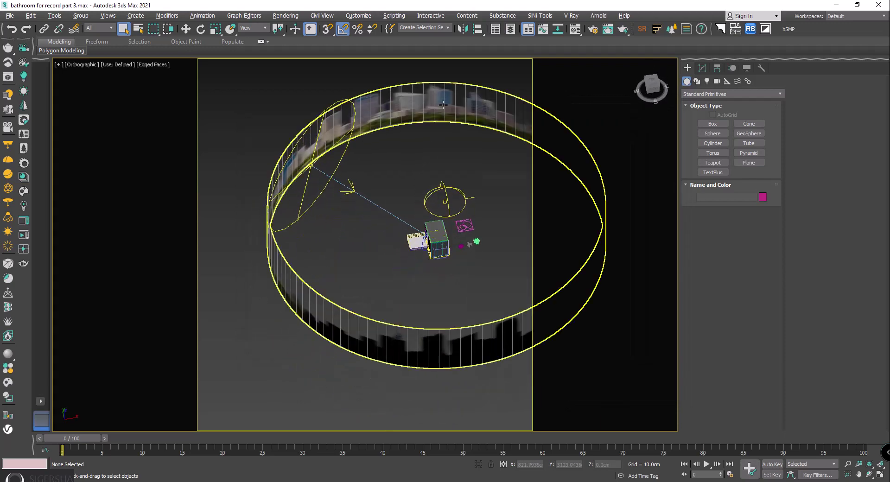
left_click(572, 139)
left_click(765, 29)
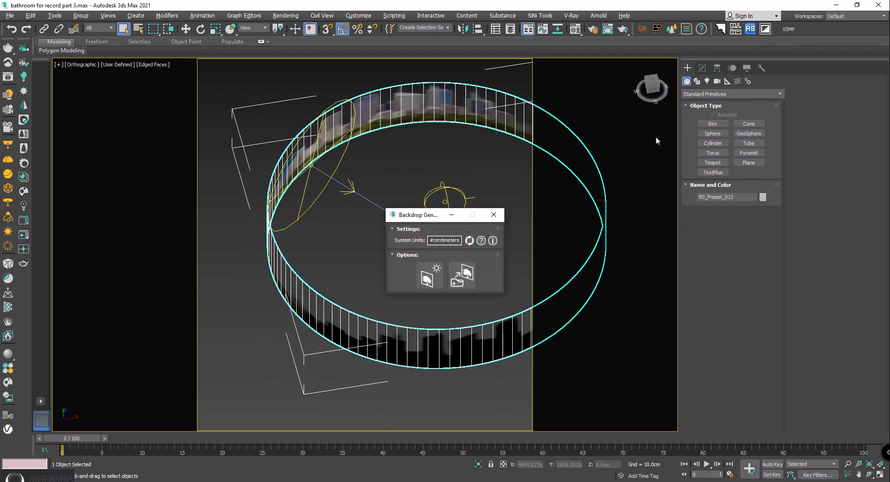
left_click(433, 277)
left_click_drag(429, 216, 720, 139)
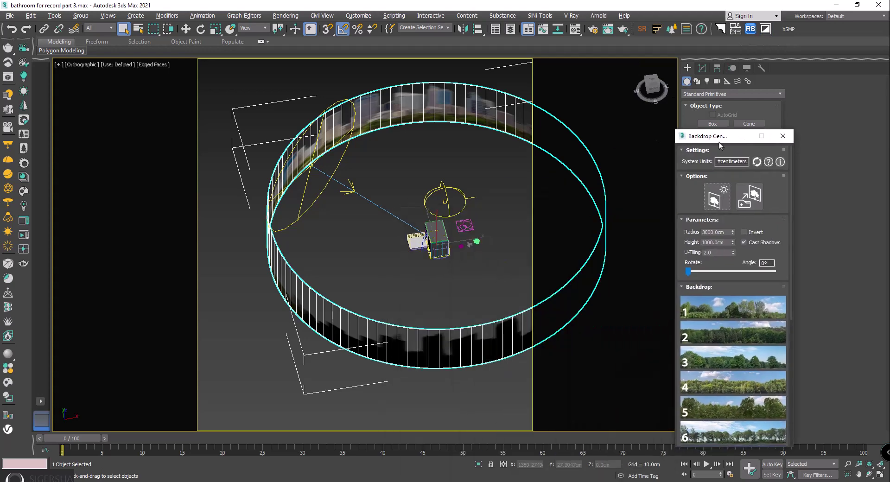
key("c")
double_click(425, 180)
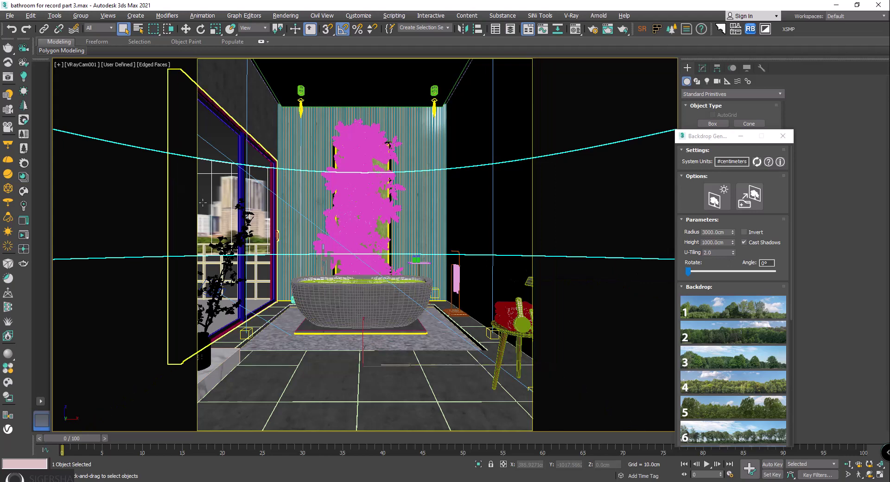
key("w")
mouse_move(623, 467)
left_mouse_down()
mouse_move(605, 47)
mouse_move(605, 61)
left_mouse_up()
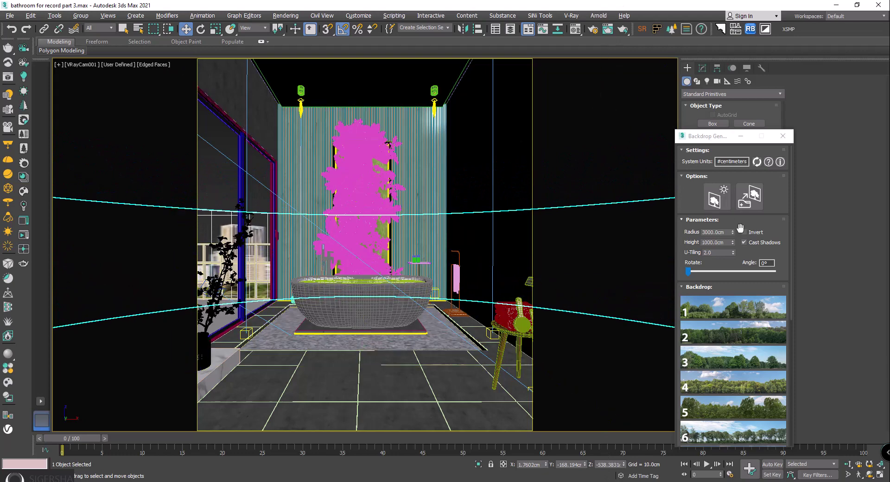
- Set the backdrop height to 1800 cm, rotate it to 182°, and show full textured shading
left_click_drag(705, 246, 697, 248)
type("3000")
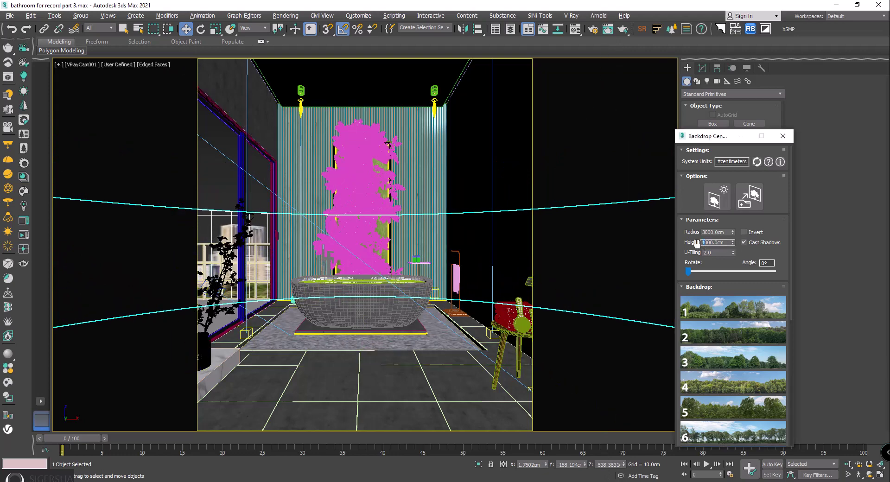
type("2")
key("Return")
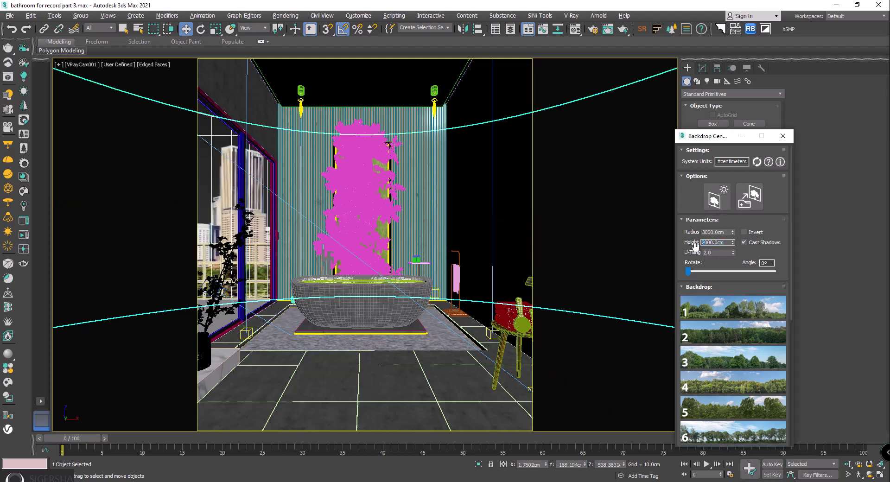
left_click(703, 242)
type("1800")
key("Return")
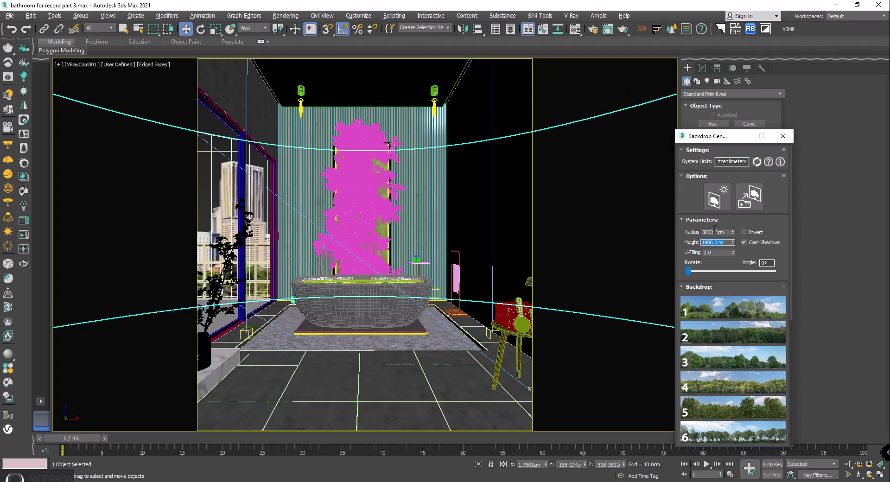
left_click_drag(694, 273, 732, 283)
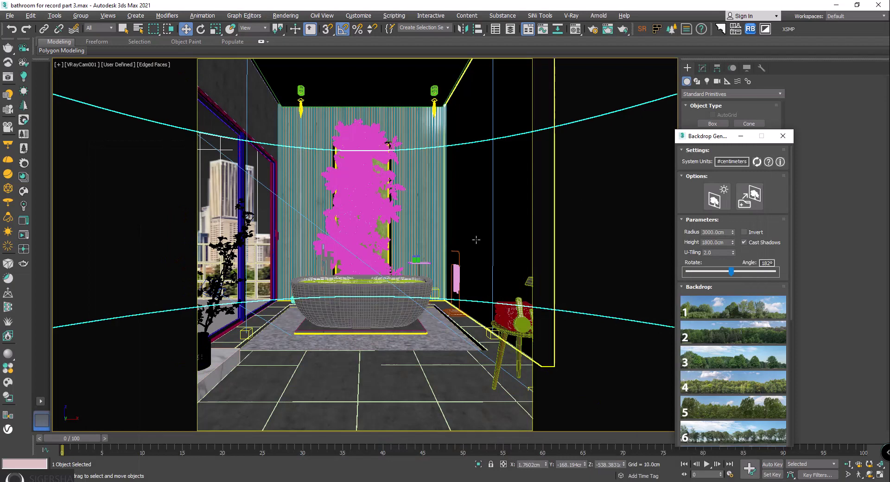
left_click(393, 235)
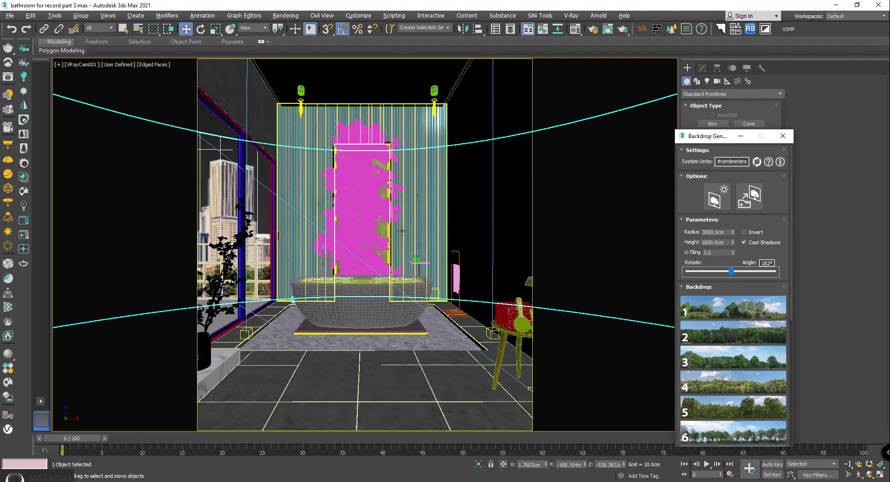
key("F4")
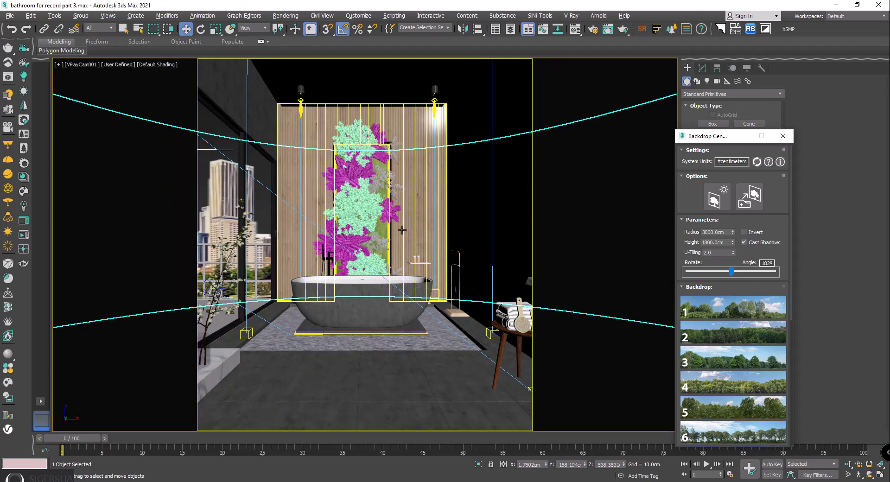
left_click(402, 230)
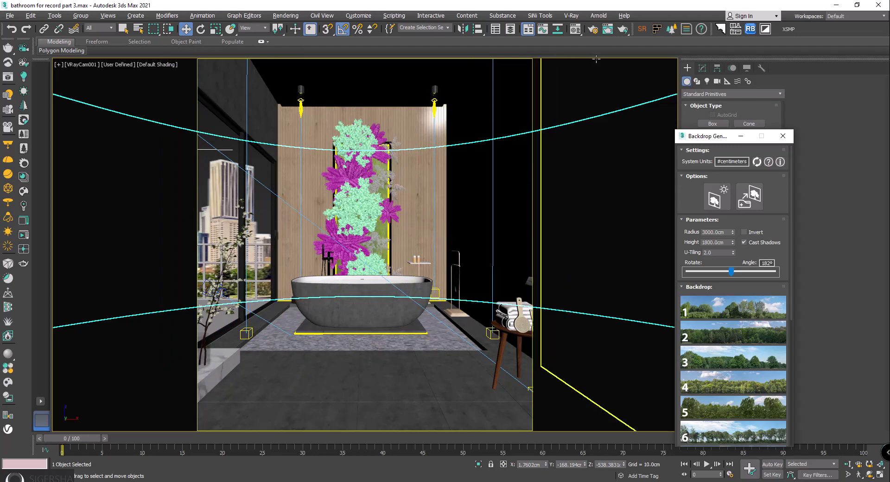
- Turn off the material override in Render Setup
left_click(286, 15)
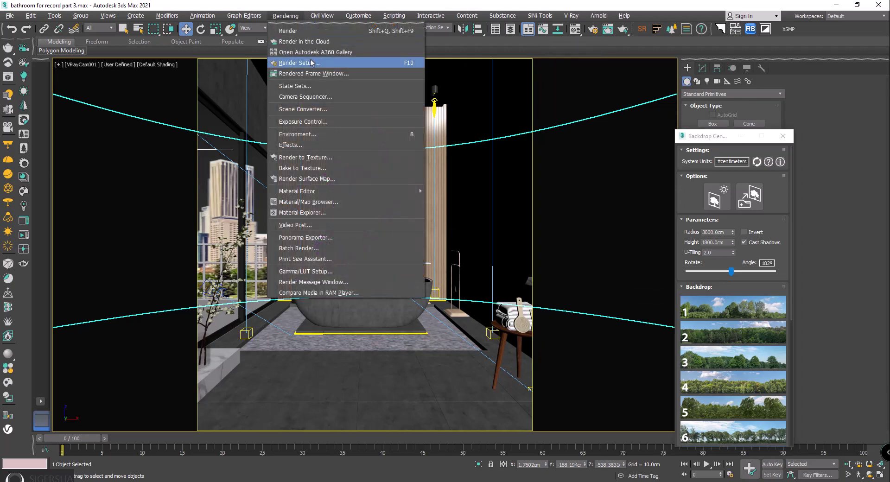
left_click(297, 62)
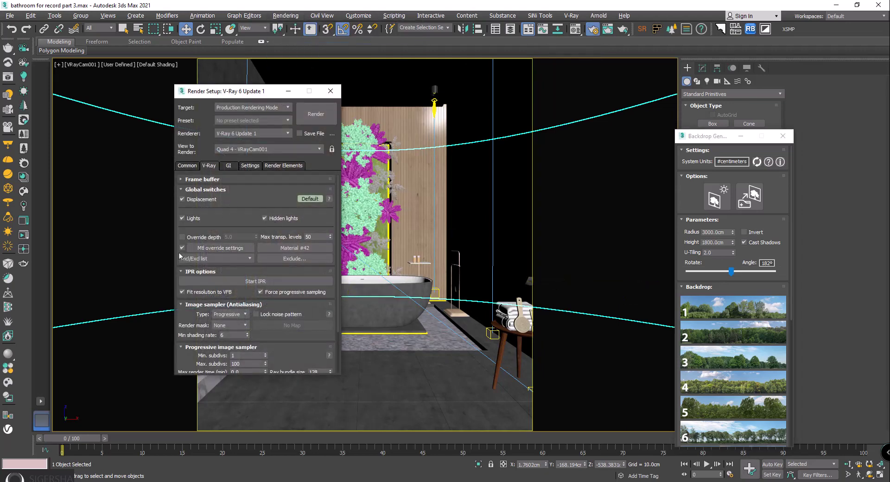
left_click(183, 248)
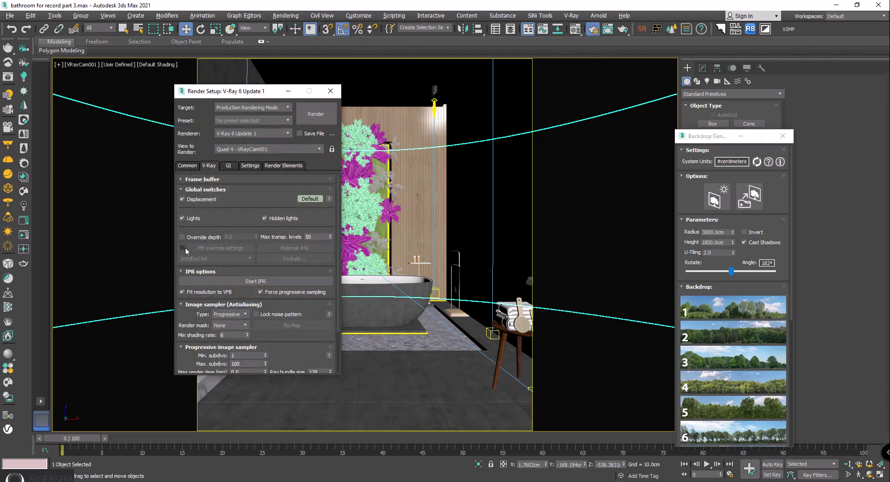
left_click(330, 91)
- Run an interactive V-Ray render and zoom in to inspect the plant wall
left_click(8, 78)
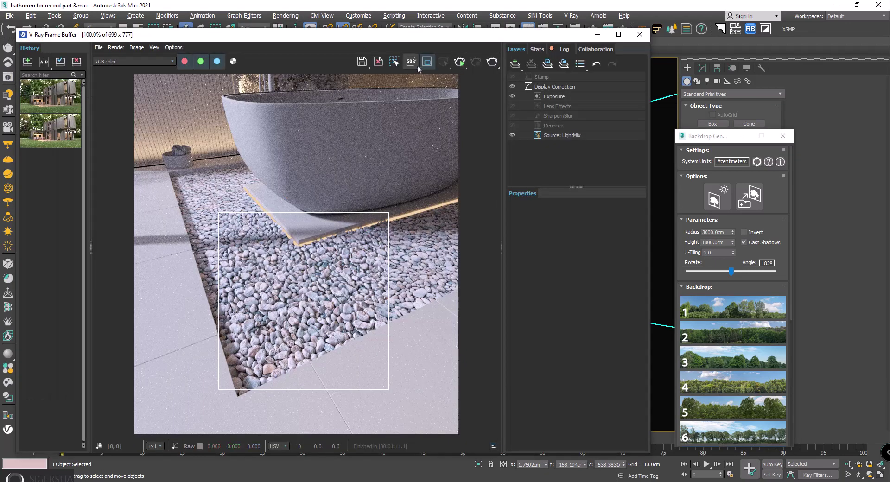
left_click(462, 66)
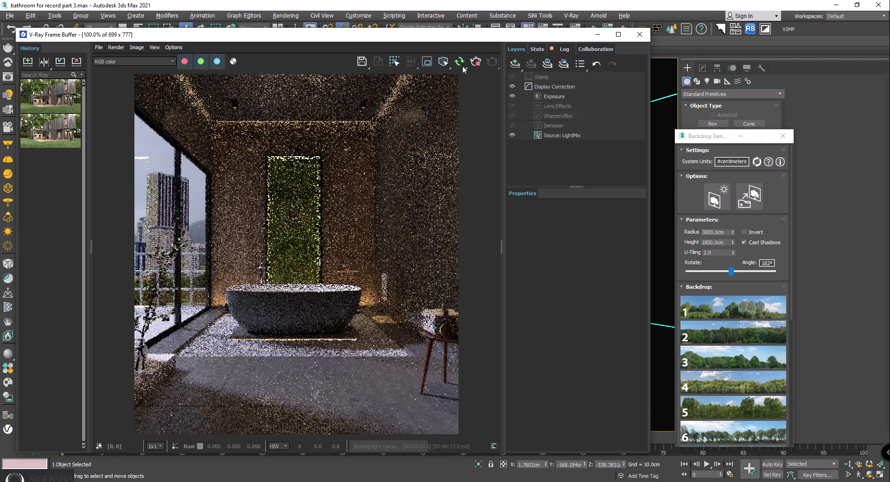
scroll(304, 218, "up", 3)
scroll(306, 222, "down", 3)
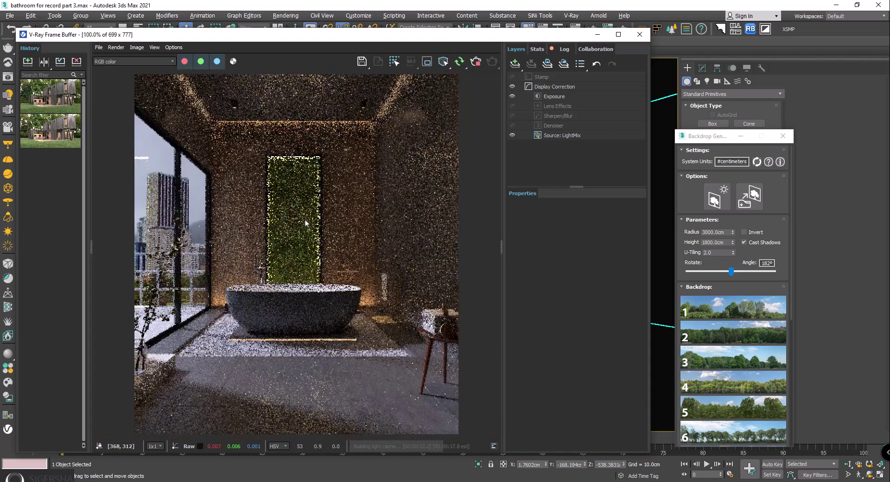
scroll(304, 223, "up", 1)
scroll(301, 225, "up", 2)
scroll(300, 226, "down", 2)
scroll(300, 227, "down", 1)
scroll(297, 245, "up", 2)
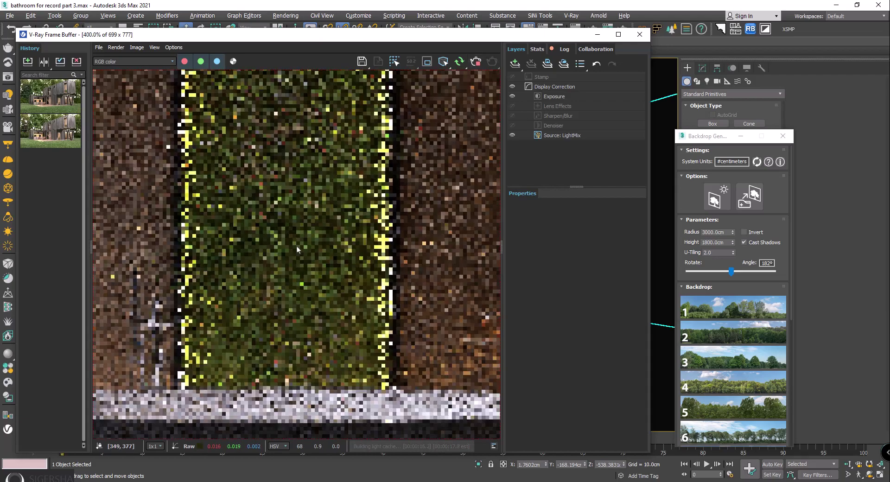
scroll(297, 247, "down", 2)
scroll(294, 225, "up", 1)
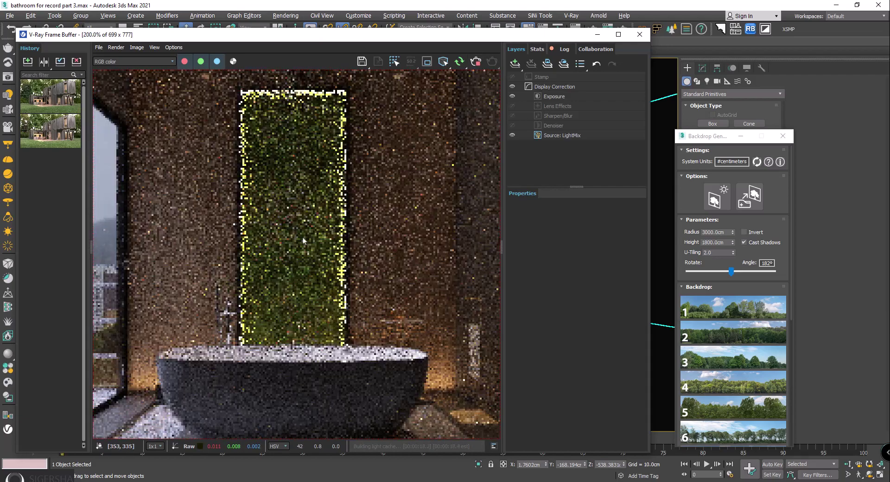
scroll(303, 238, "down", 1)
scroll(299, 228, "up", 2)
scroll(296, 226, "down", 1)
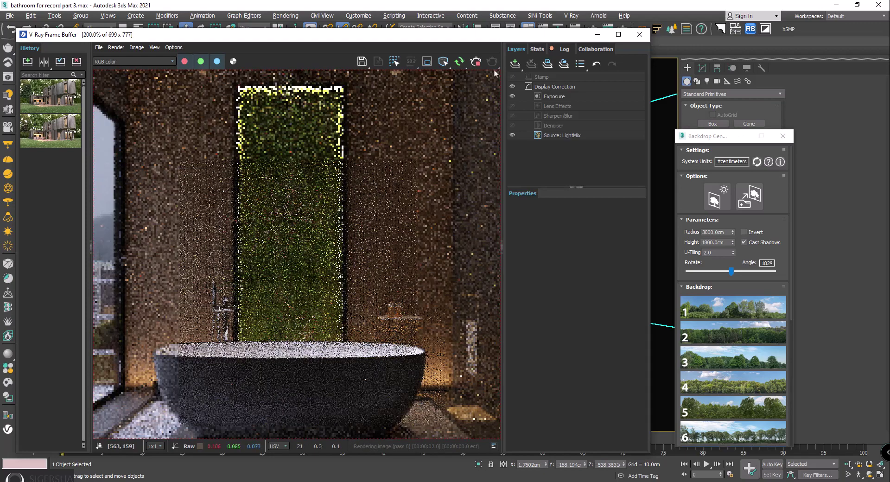
- In Perspective view, select Plane001 behind the plant wall and toggle isolation on and off
left_click(640, 35)
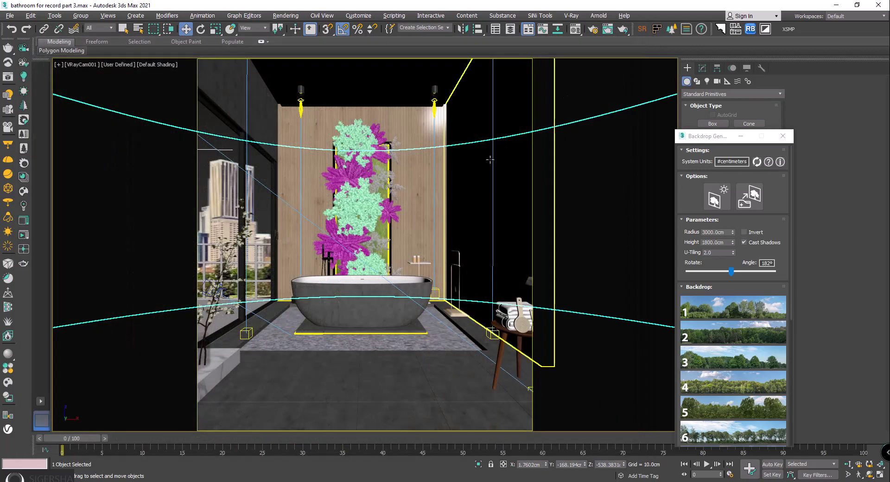
key("p")
scroll(360, 214, "up", 4)
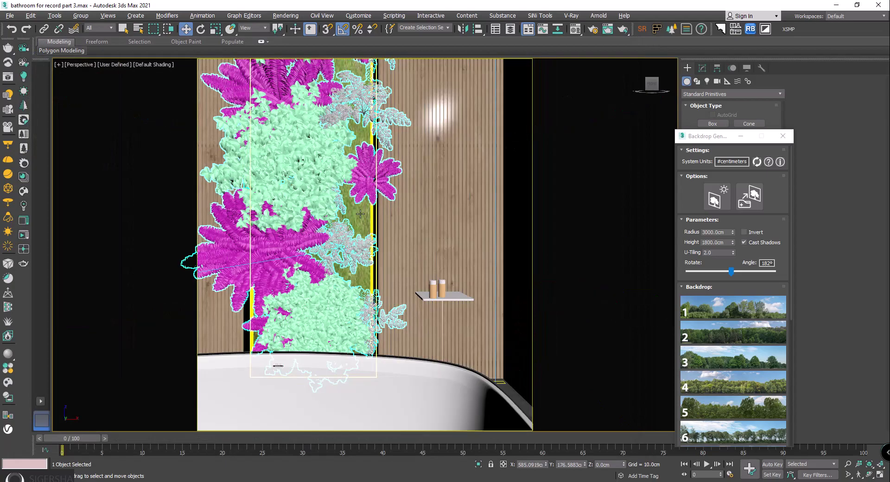
middle_click_drag(361, 214, 795, 163, "alt")
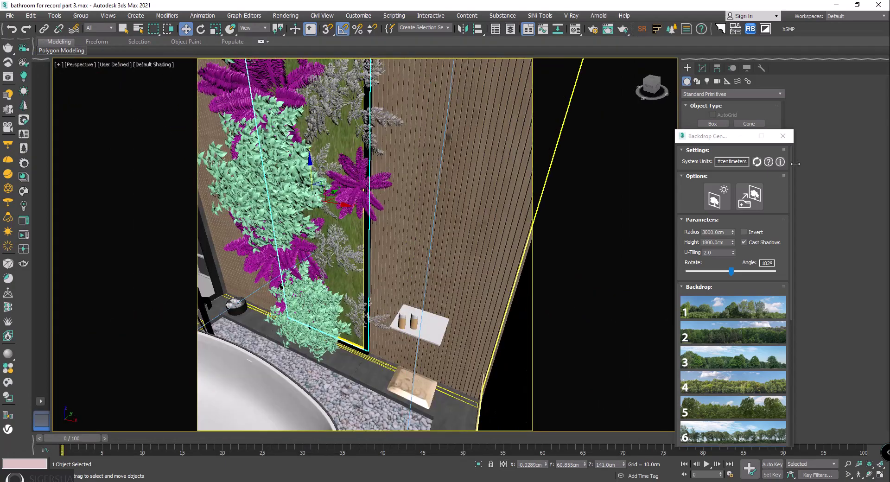
left_click(783, 136)
left_click(702, 68)
key("alt+q")
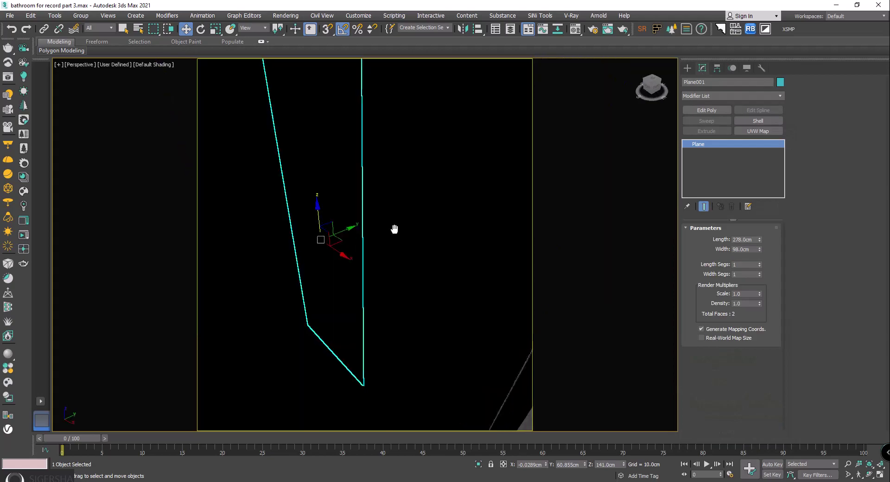
key("alt+q")
- Switch the viewport back to the VRayCam001 render camera
scroll(337, 233, "up", 3)
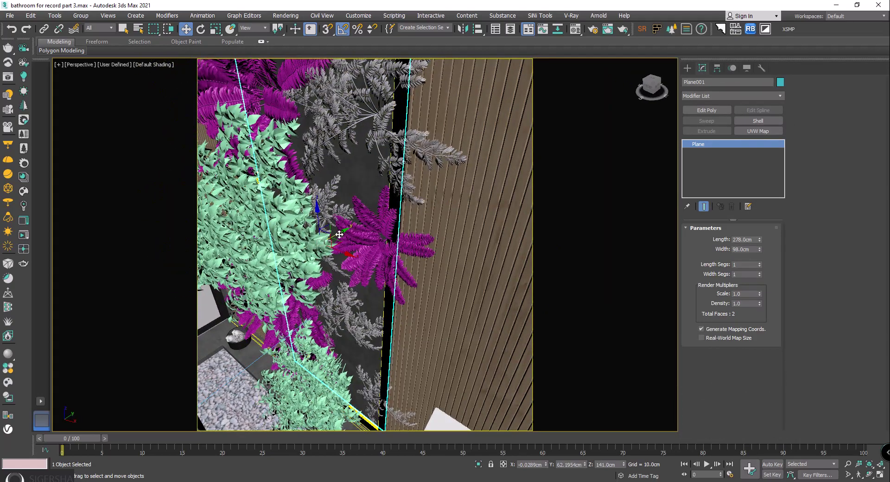
key("c")
double_click(415, 177)
- Interactively render a region around the plant wall panel, inspect it, then clear the region
key("shift+q")
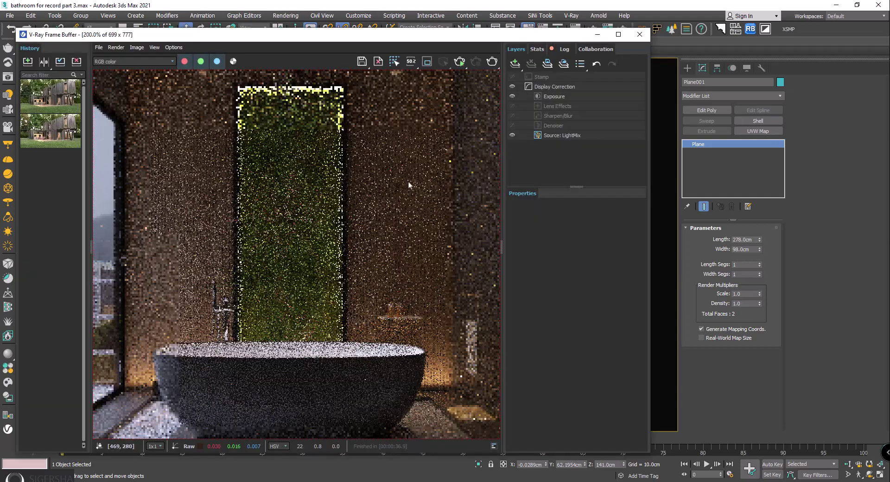
scroll(370, 128, "down", 2)
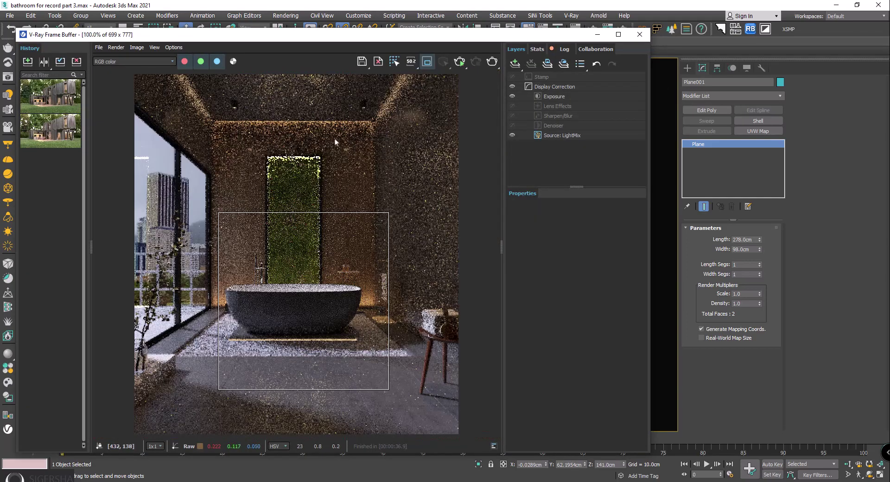
left_click_drag(335, 138, 258, 326)
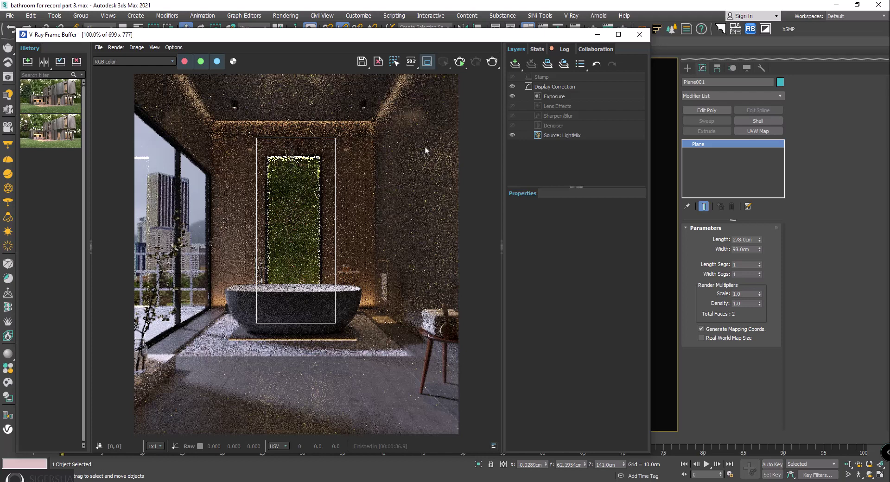
left_click(461, 67)
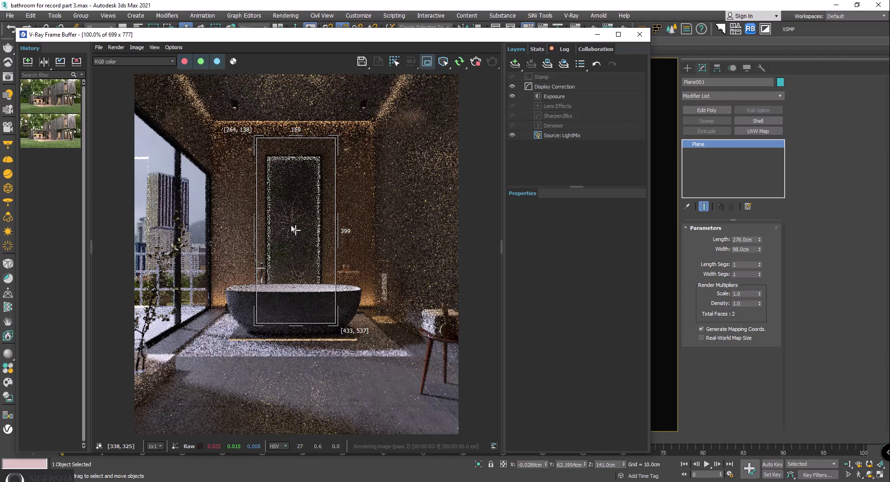
scroll(281, 224, "up", 1)
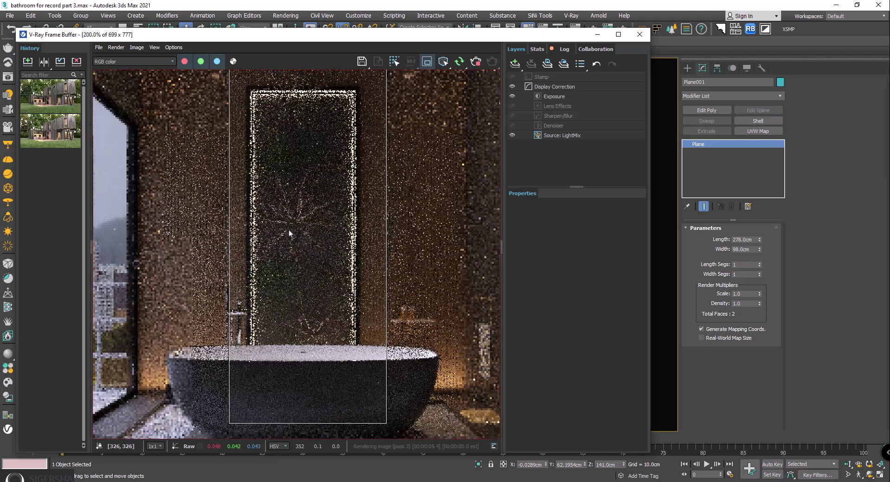
scroll(301, 235, "down", 1)
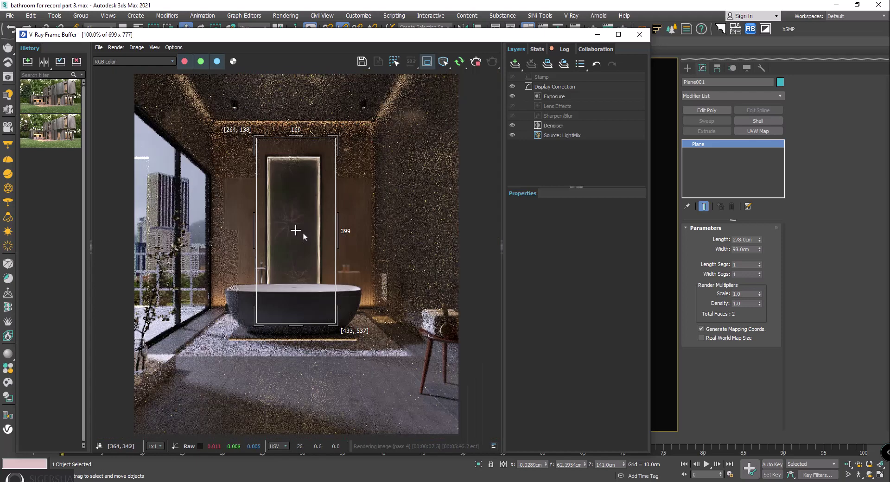
left_click(429, 64)
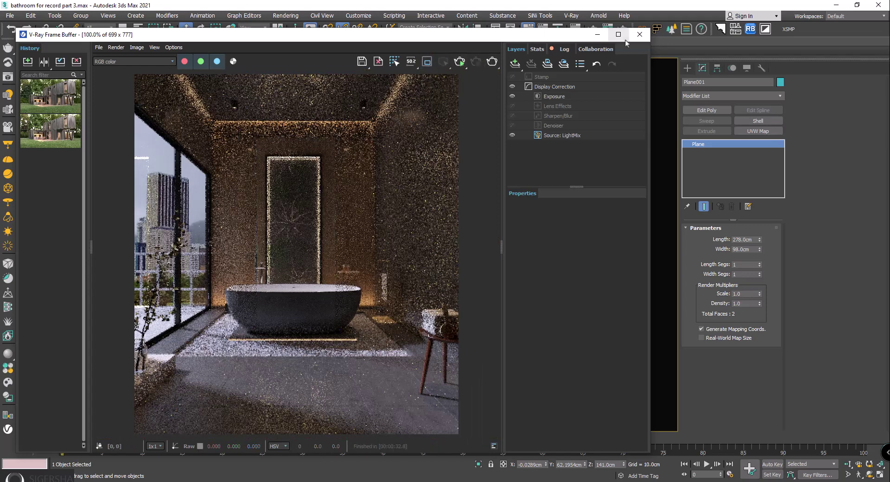
- Relink missing bitmaps from the Archomodels 204 (Bote) maps folder on the G: drive
left_click(640, 35)
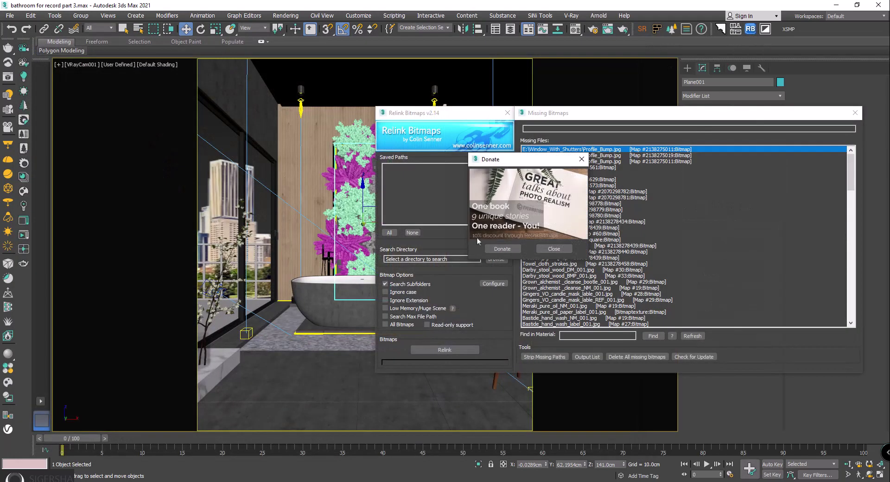
left_click(496, 260)
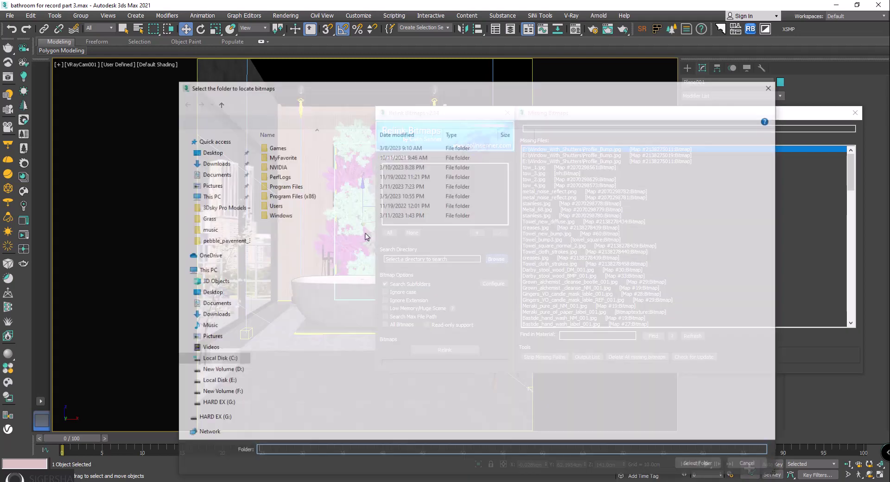
left_click(213, 153)
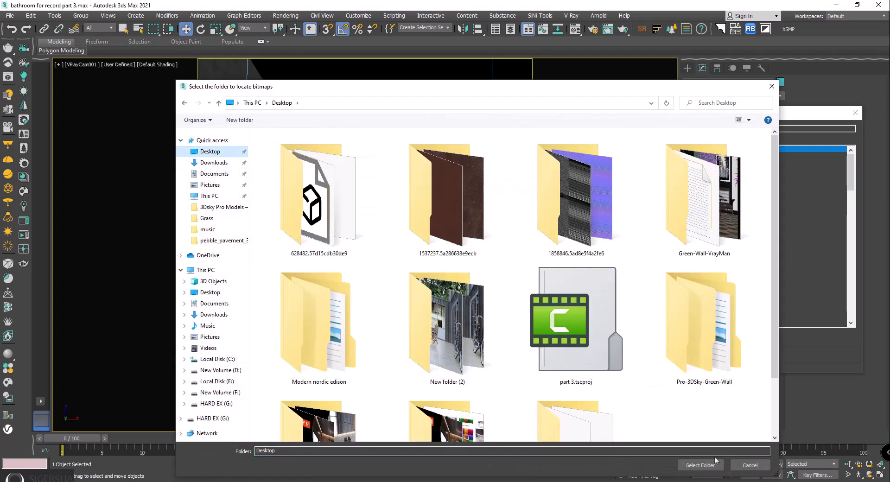
left_click(700, 465)
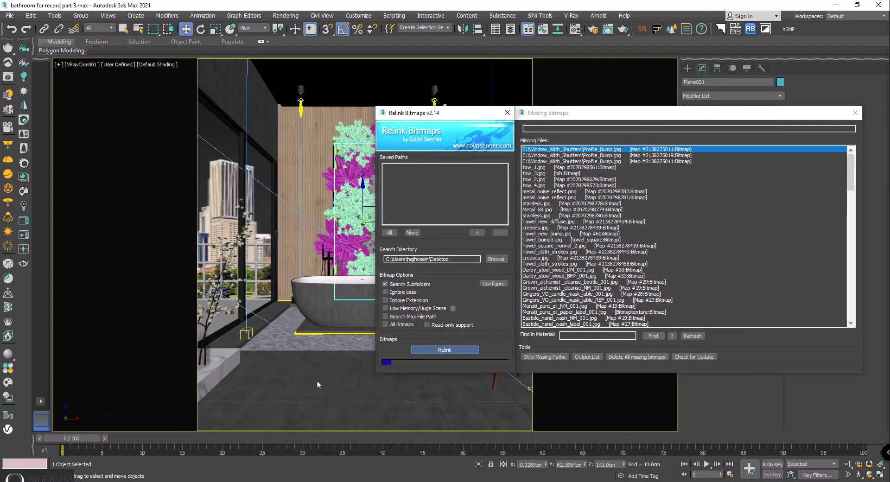
left_click(496, 259)
left_click(216, 404)
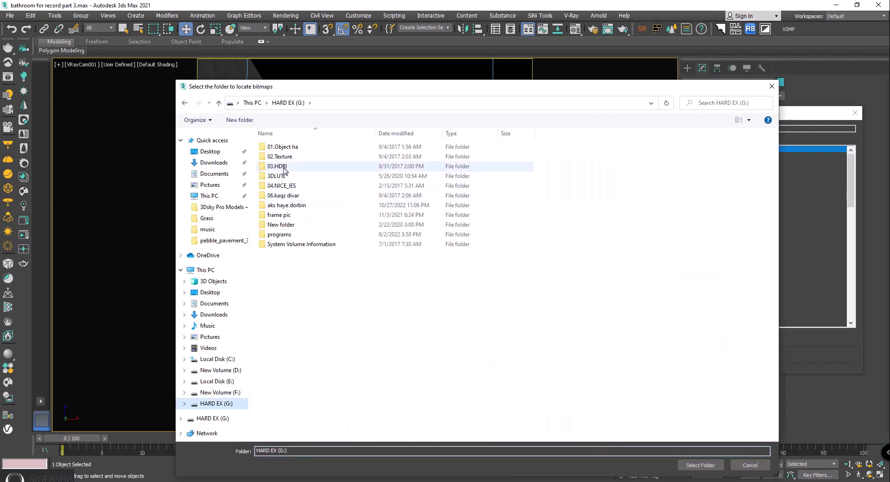
double_click(284, 149)
double_click(284, 147)
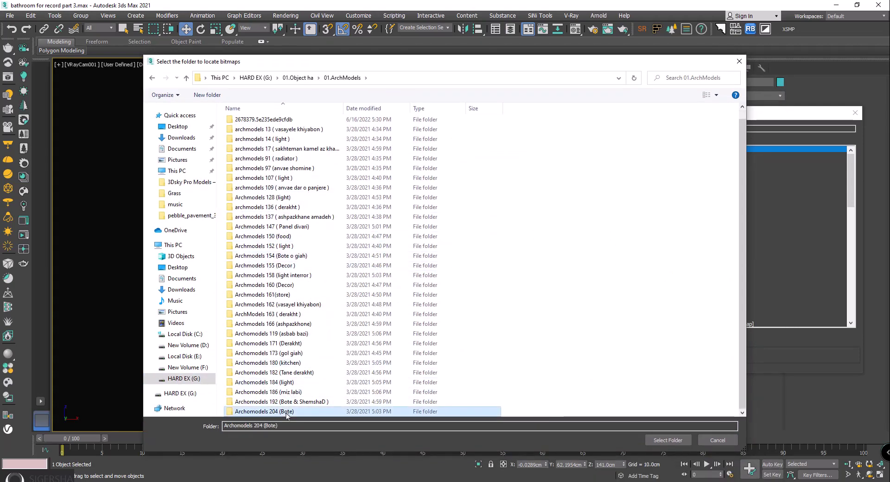
double_click(285, 409)
left_click(242, 131)
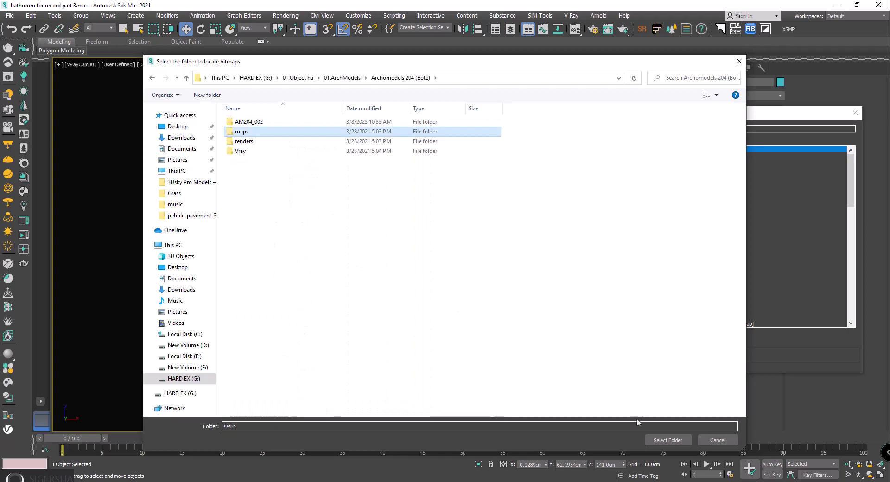
left_click(668, 440)
left_click(436, 351)
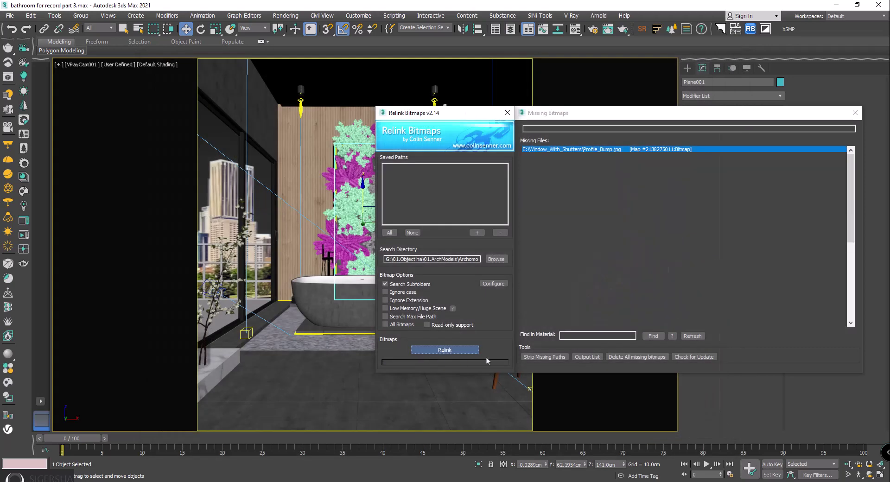
- Set the Archmodels 154 (Bote o giah) textures folder as the bitmap search folder
left_click(495, 285)
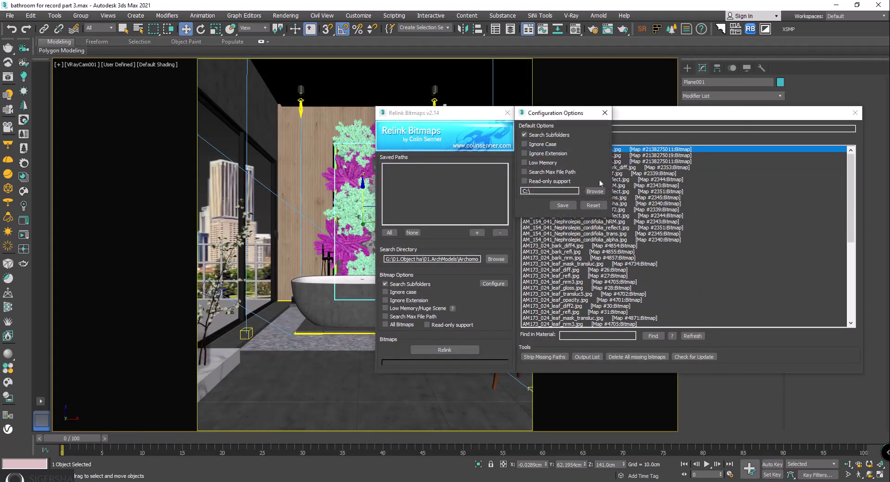
left_click(603, 114)
left_click(496, 259)
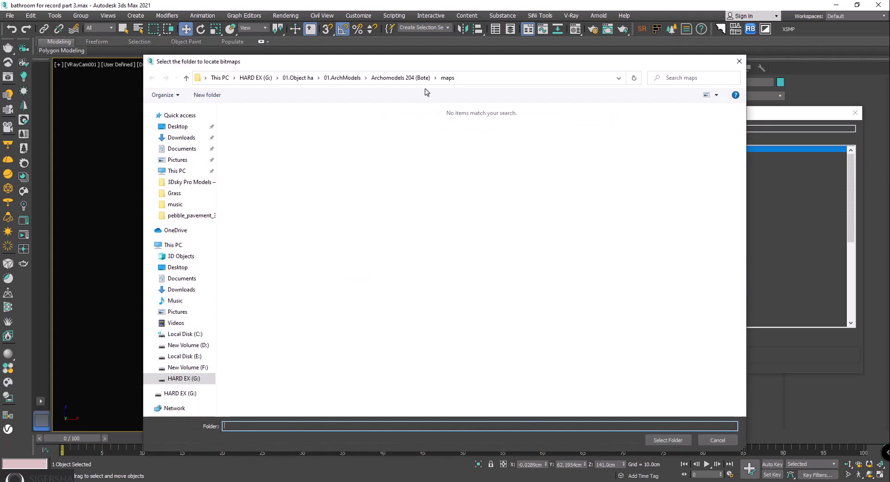
left_click(343, 78)
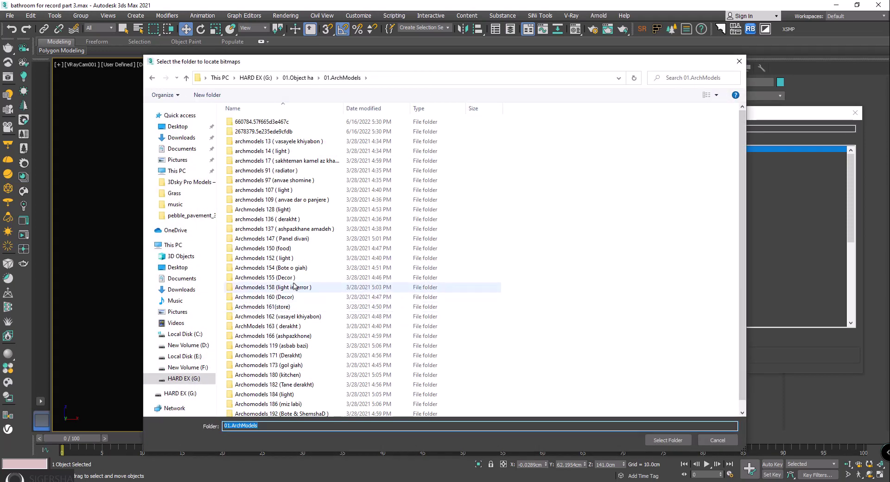
double_click(293, 269)
left_click(267, 153)
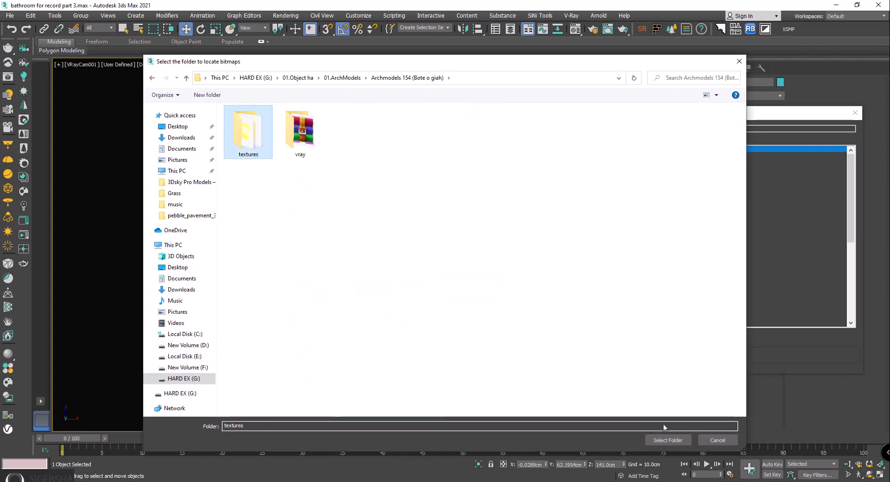
left_click(666, 440)
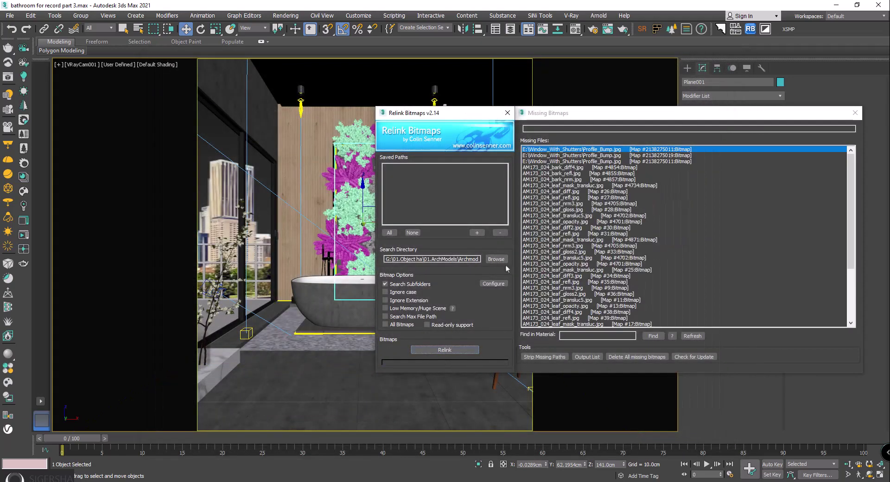
- Relink the remaining bitmaps from the Archomodels 173 (gol giah) maps folder and view the render
left_click(496, 259)
left_click(186, 78)
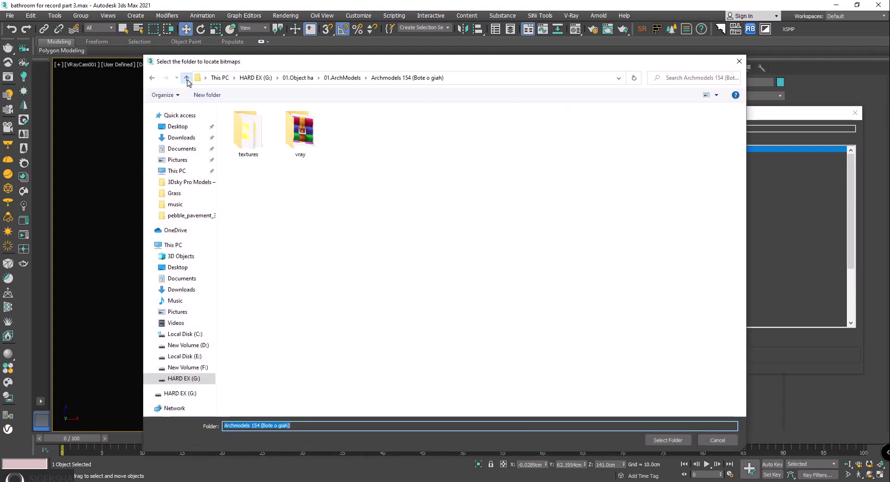
left_click(339, 80)
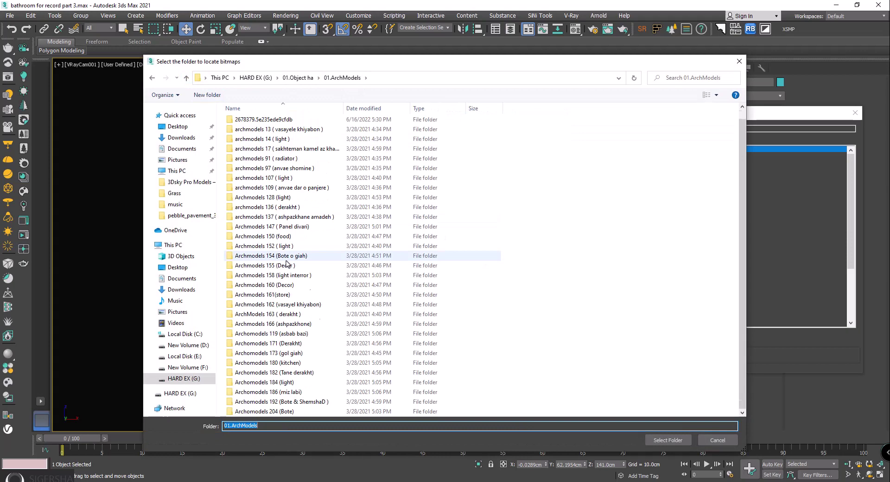
left_click(293, 354)
double_click(293, 353)
left_click(242, 119)
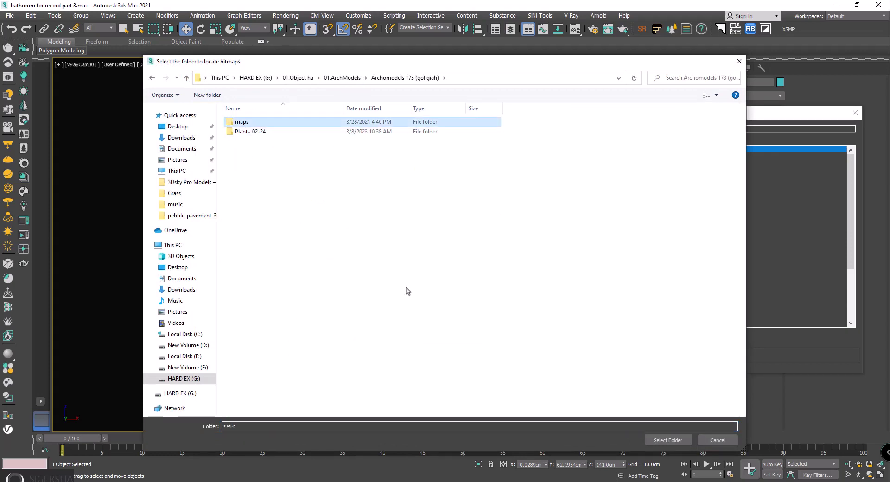
left_click(658, 440)
left_click(427, 352)
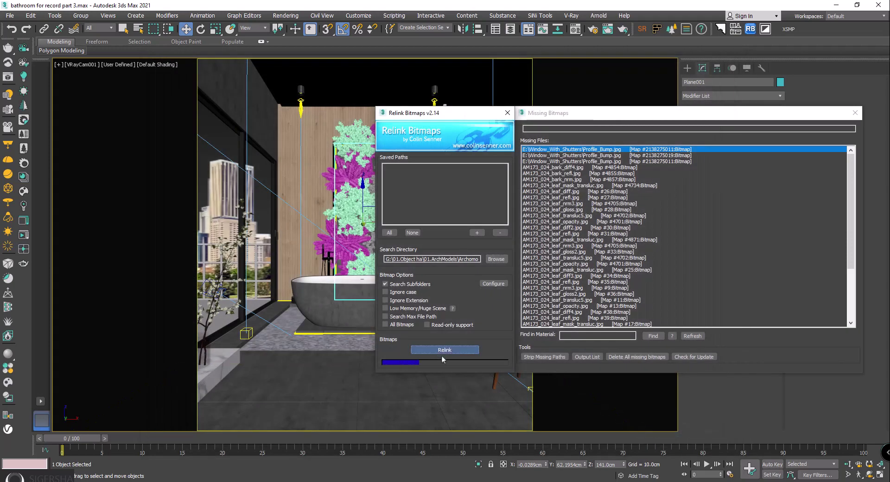
left_click(507, 113)
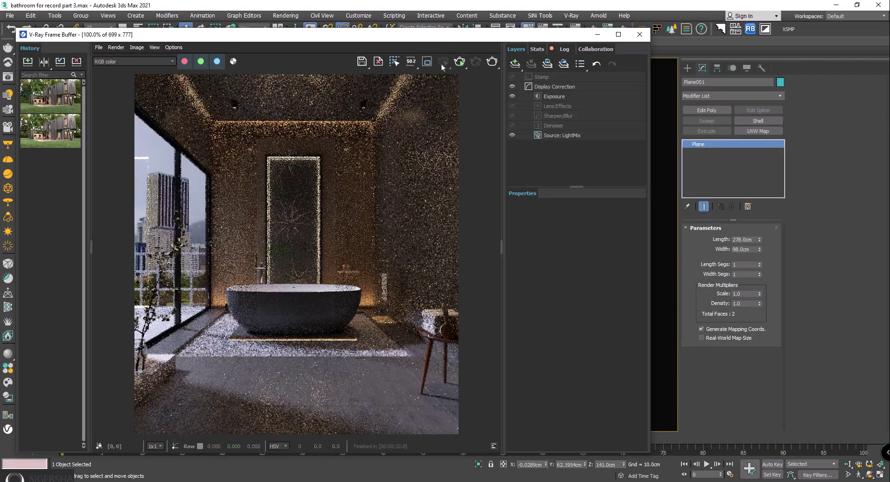
left_click(427, 62)
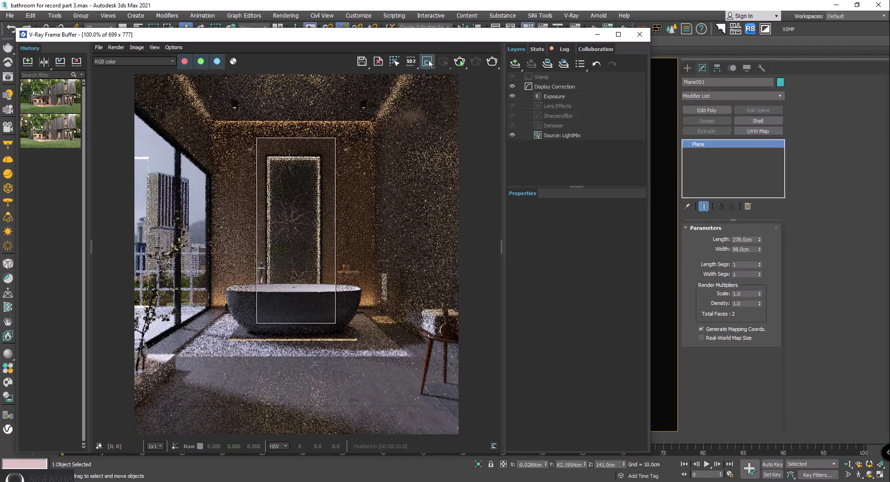
- Render the full frame with region rendering off and show the LightMix per-light intensities
left_click(457, 63)
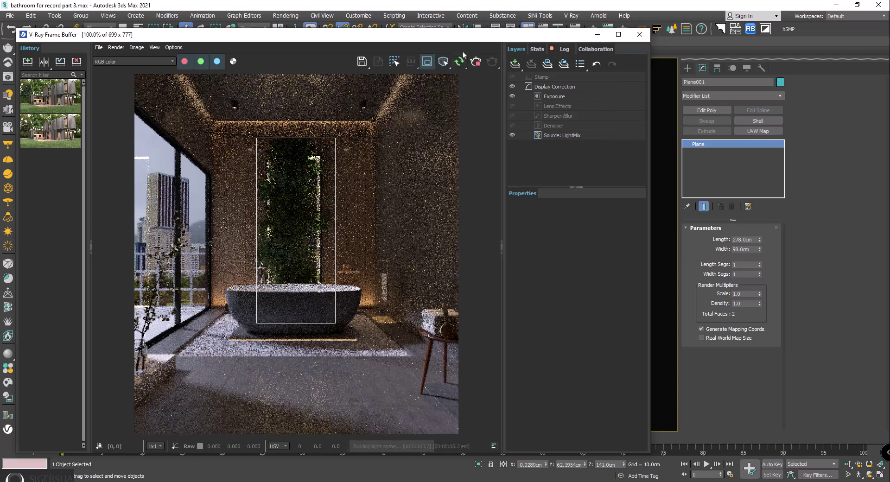
left_click(426, 63)
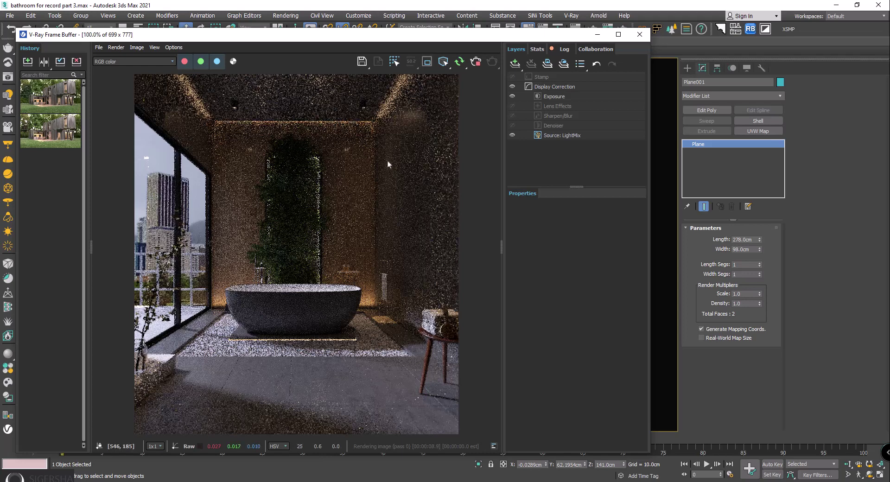
left_click(565, 136)
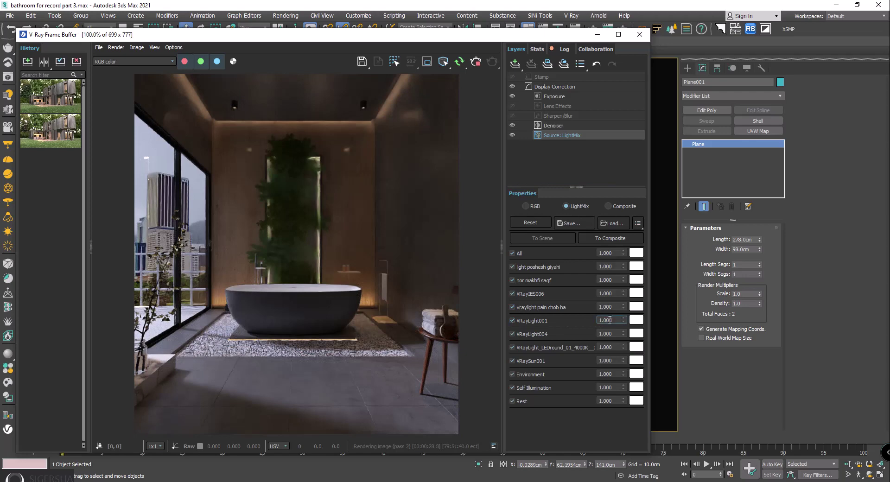
- Set VRayLight001's light mix intensity to 2, then raise it to 3
left_click_drag(614, 320, 574, 319)
type("2")
key("Return")
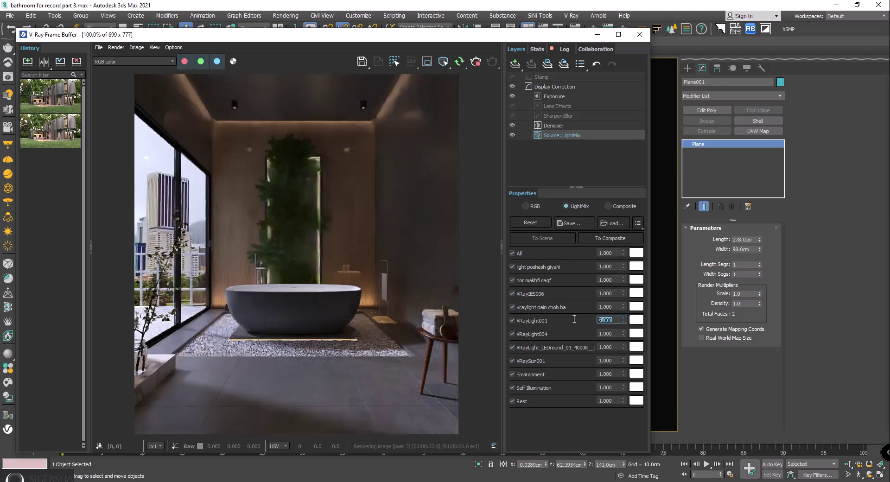
type("3")
key("Return")
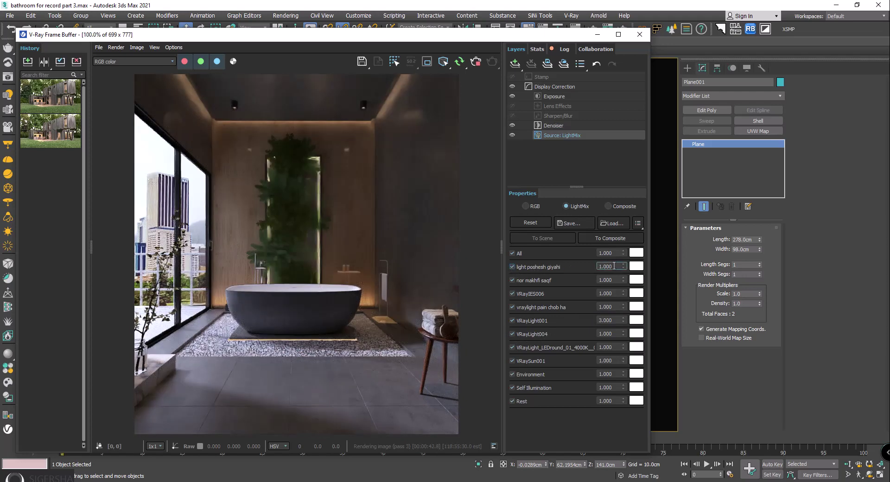
- Lower the denoiser layer opacity to about 0.6
left_click_drag(613, 266, 573, 265)
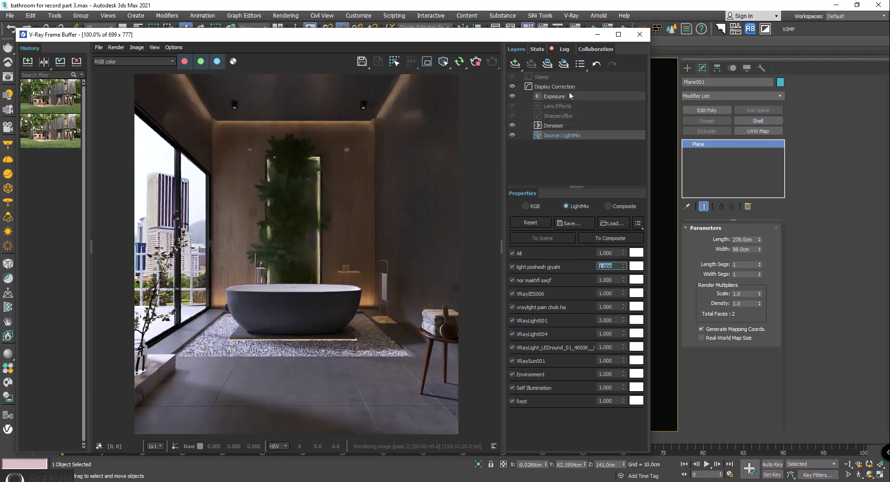
left_click(554, 126)
left_click_drag(607, 223, 576, 223)
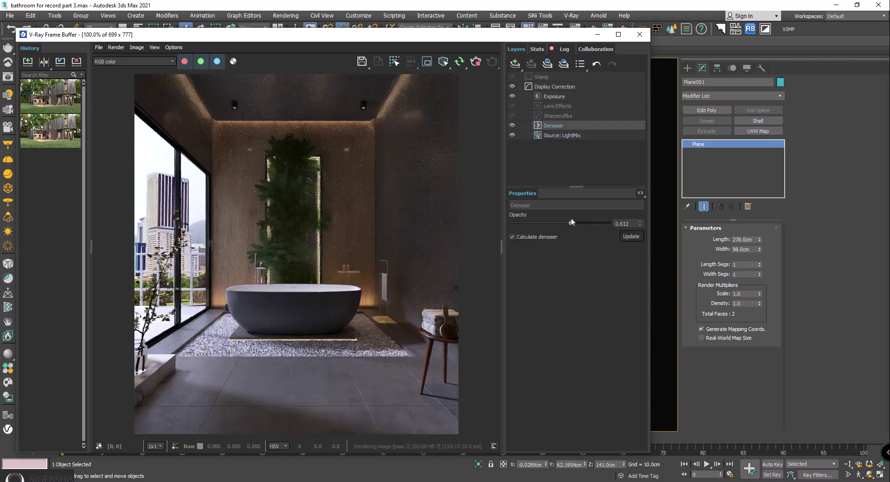
left_click(576, 135)
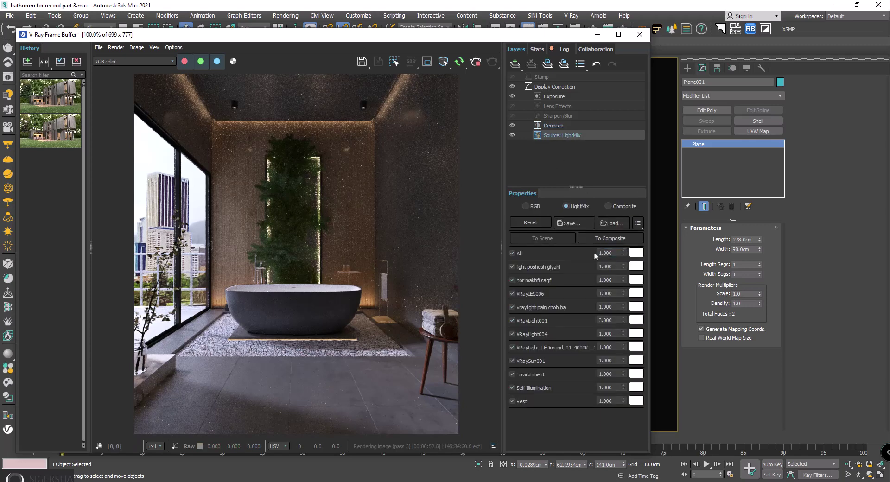
- Compare light poshesh giyahi and nor makhfi saqf on and off, then set both to 2
left_click(512, 267)
left_click(513, 267)
type("2")
key("Return")
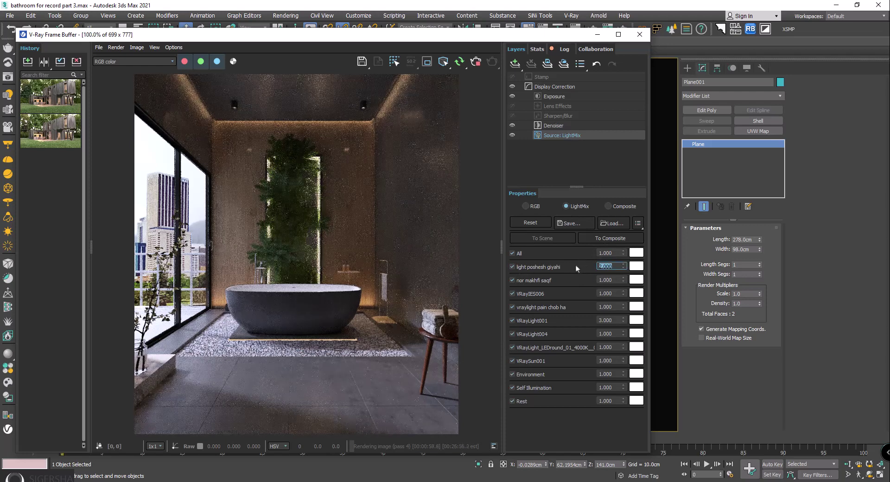
left_click(513, 281)
left_click(512, 281)
double_click(613, 281)
type("2")
key("Return")
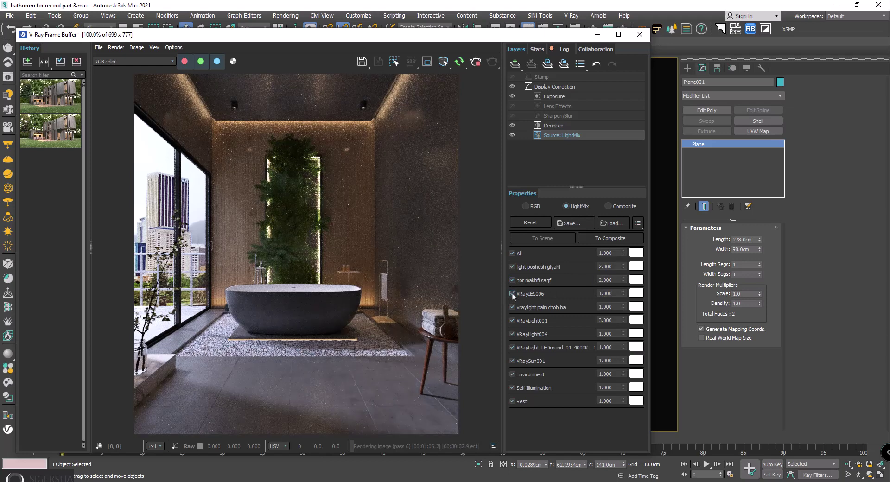
- Raise VRayIES006 to 1.240, vraylight pain chob ha to 1.455 and VRayLight004 to 2
left_click_drag(623, 293, 623, 266)
left_click(615, 307)
left_click_drag(624, 307, 618, 265)
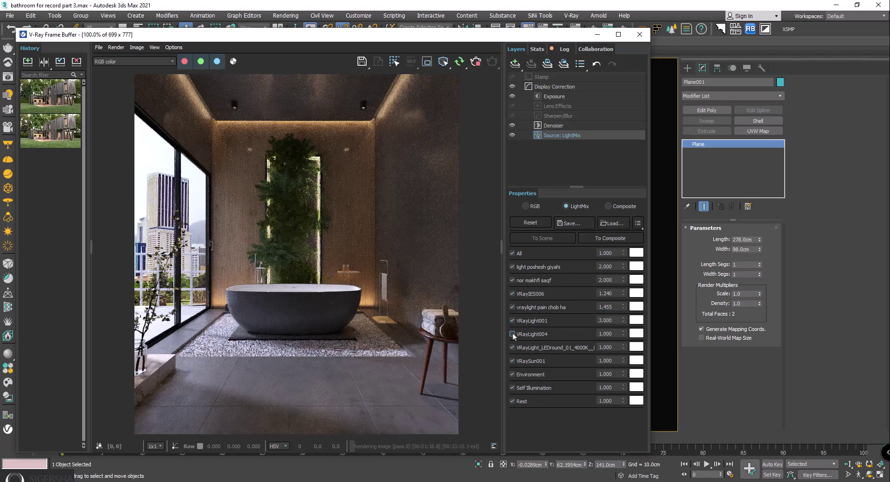
double_click(612, 333)
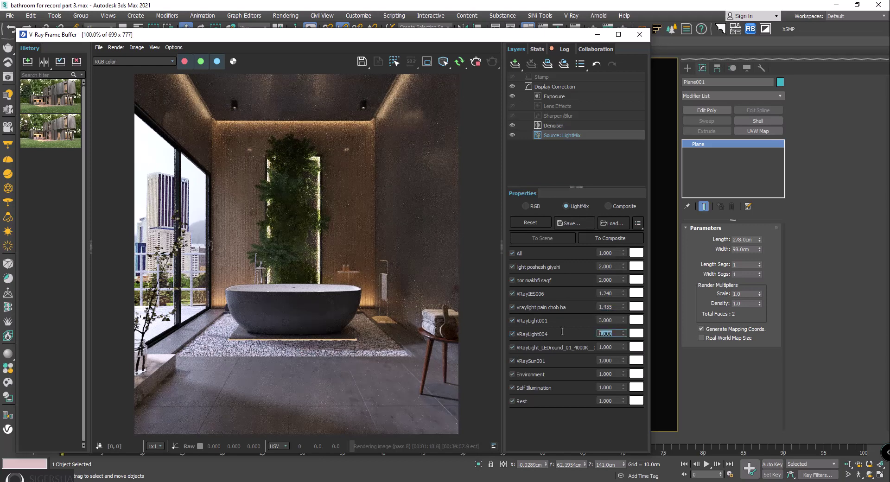
type("2")
key("Return")
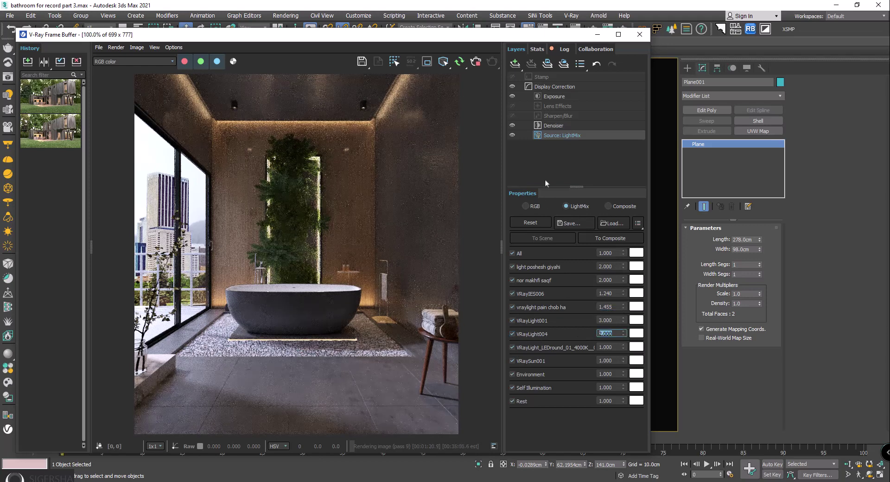
- Turn on Lens Effects glare at intensity 4.9 and size 68.5, returning to Source: LightMix
left_click(557, 106)
left_click(512, 232)
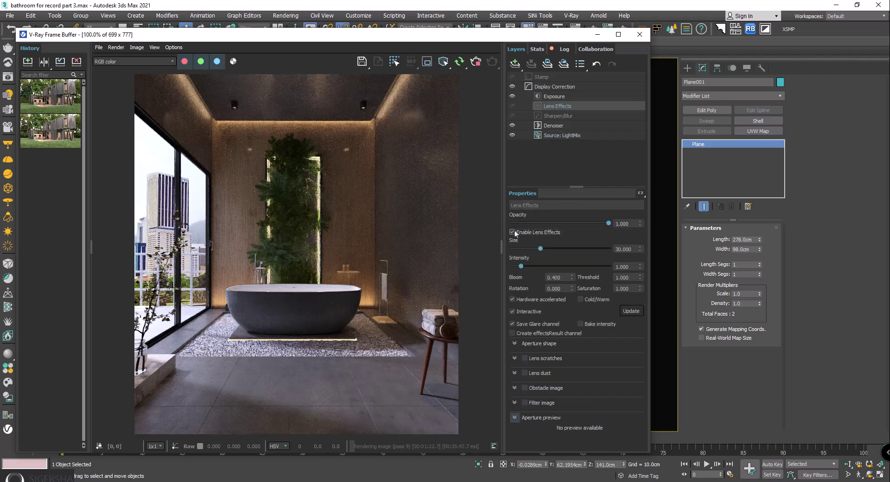
left_click_drag(521, 267, 557, 266)
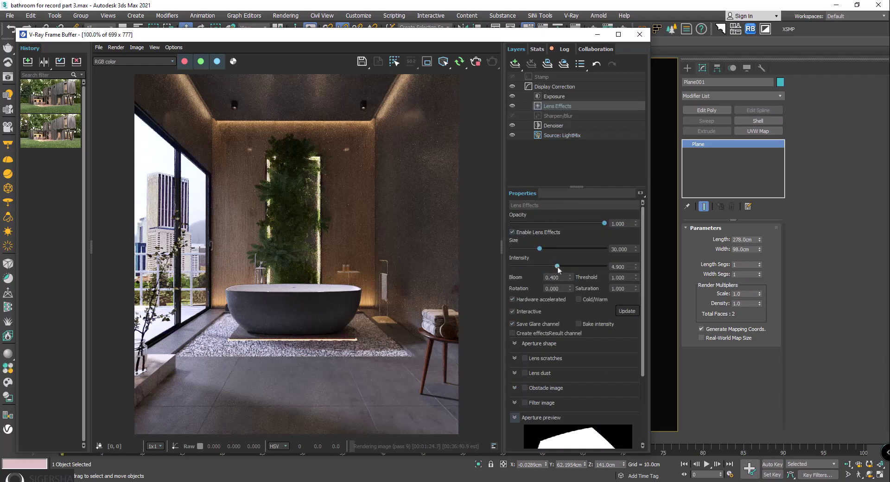
left_click(575, 249)
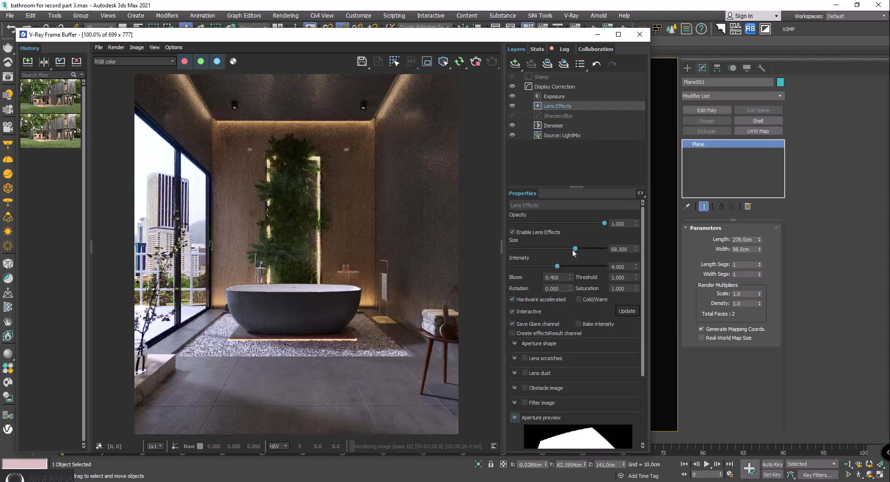
left_click(557, 134)
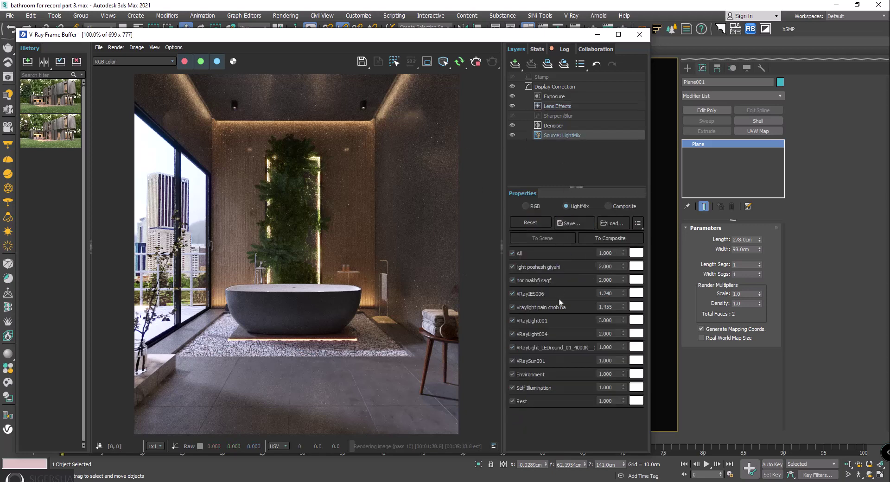
- Compare VRayLight004 on and off, then set its intensity to 1 and then 5
left_click(513, 334)
left_click(512, 334)
double_click(606, 334)
type("1")
key("Return")
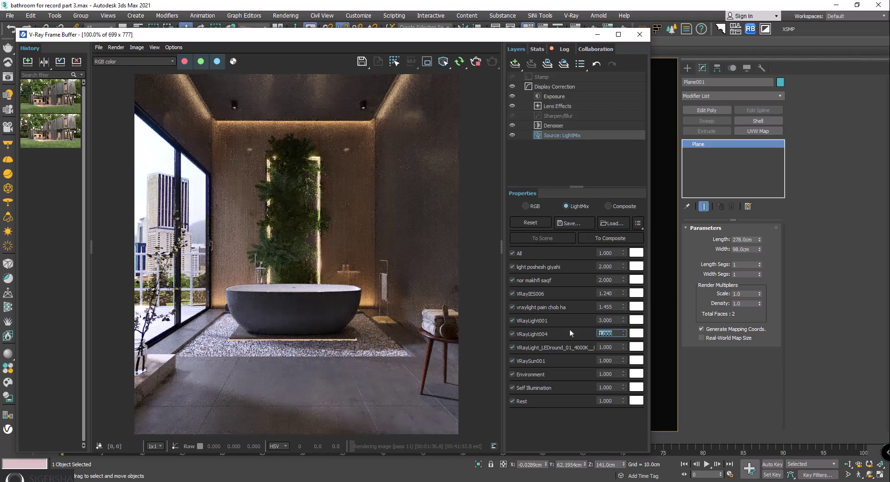
type("5")
key("Return")
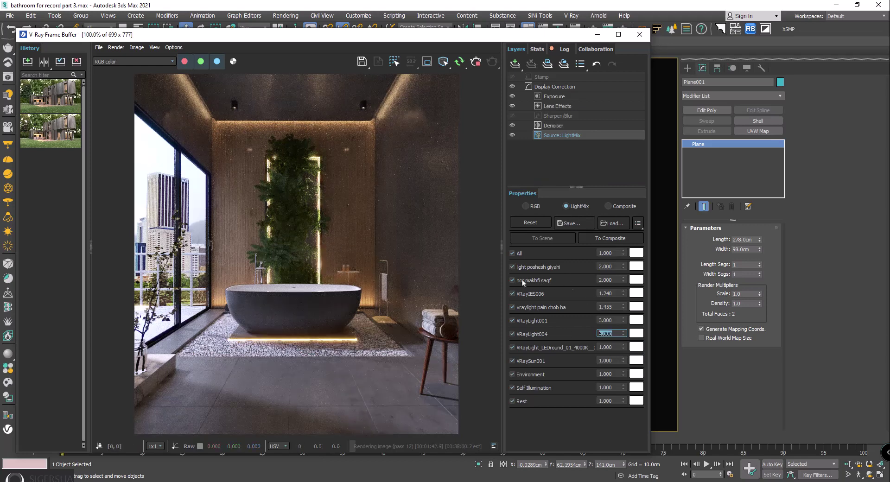
- Set light poshesh giyahi to 5 and the round LED light to 10
left_click(605, 266)
type("5")
key("Return")
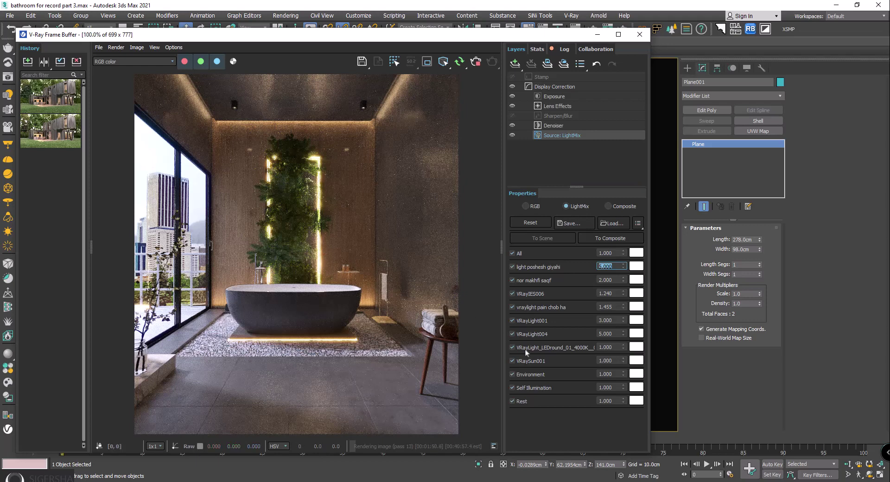
double_click(607, 347)
type("10")
key("Return")
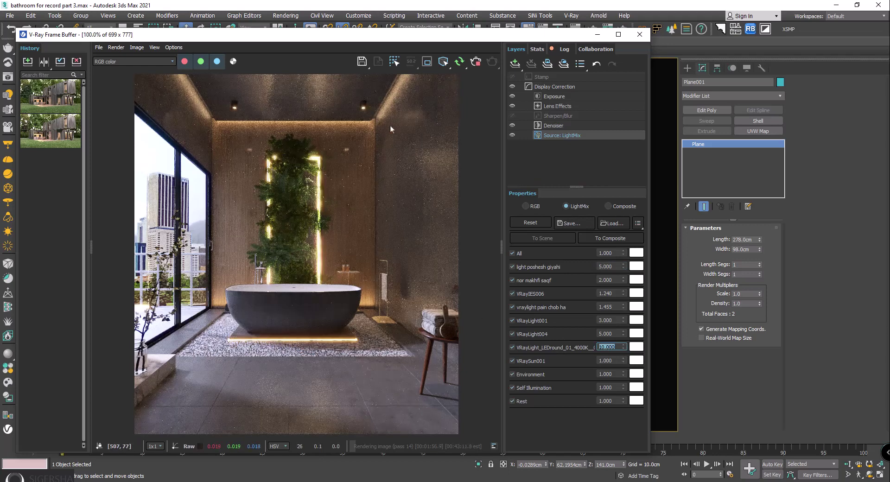
- Revise light poshesh giyahi down to 4 and the round LED light up to 20
double_click(608, 266)
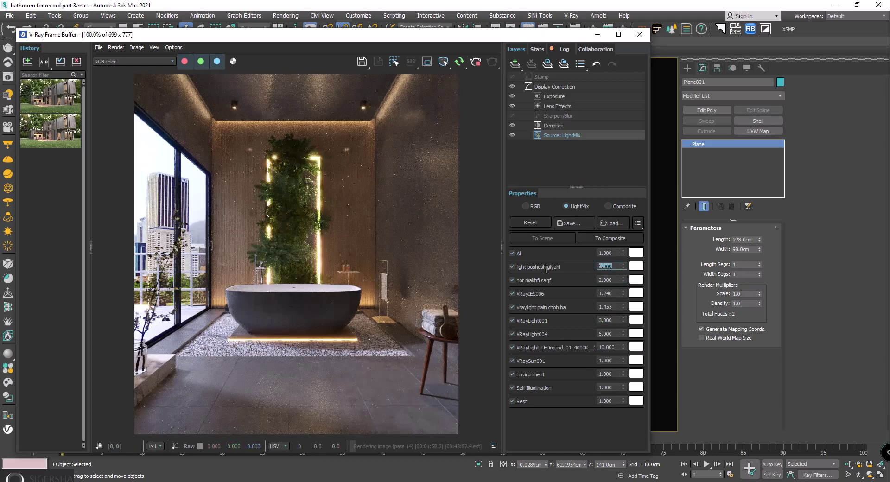
type("4")
key("Return")
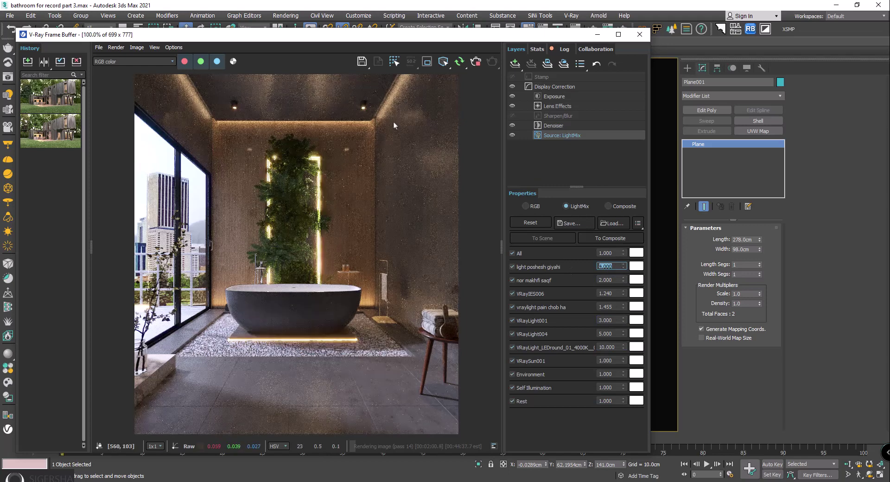
double_click(617, 348)
type("20")
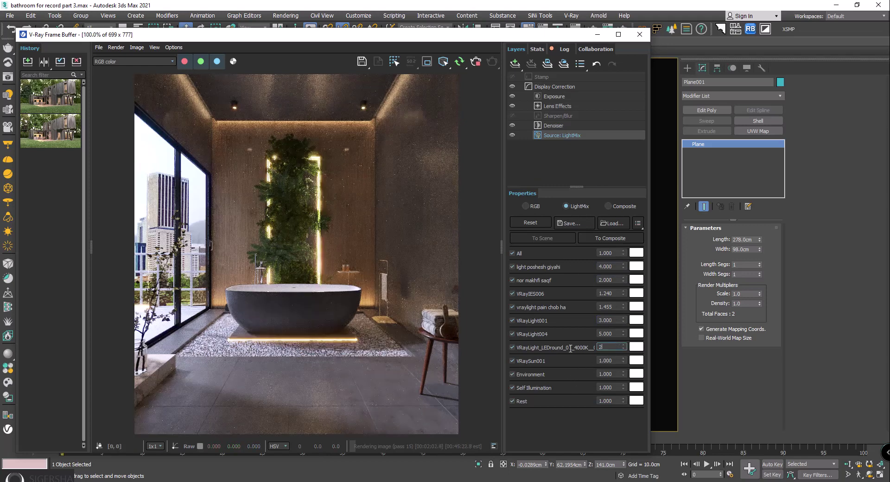
key("Return")
- Compare vraylight pain chob ha on and off, then set its intensity to 3
left_click(512, 307)
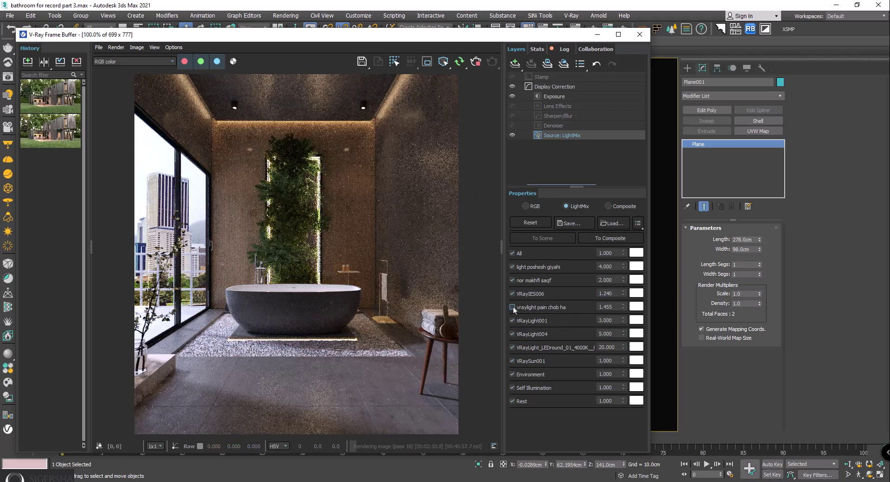
left_click(513, 306)
left_click_drag(625, 308, 573, 308)
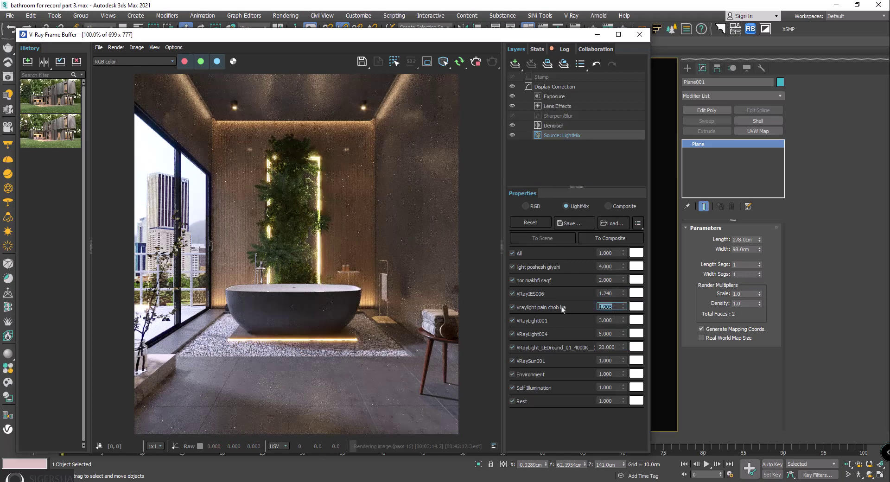
type("3")
key("Return")
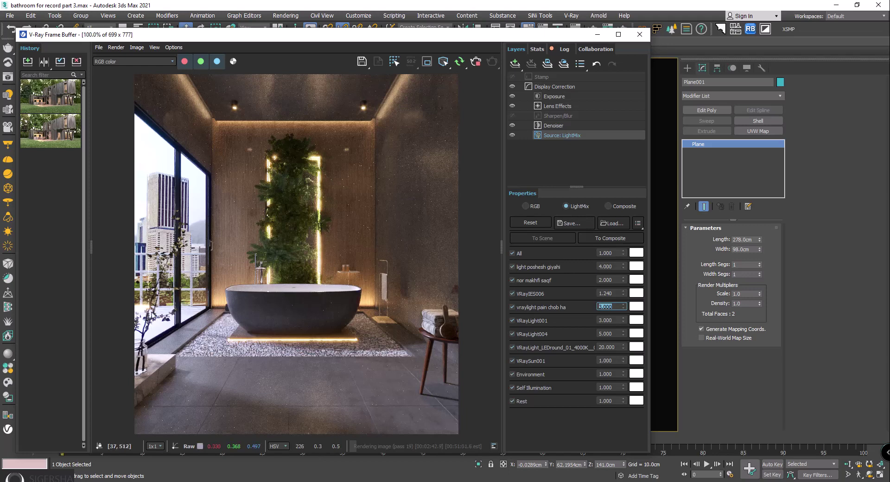
- Add a VRayCryptomatte element in Render Setup's Render Elements and restart the interactive render
left_click(558, 107)
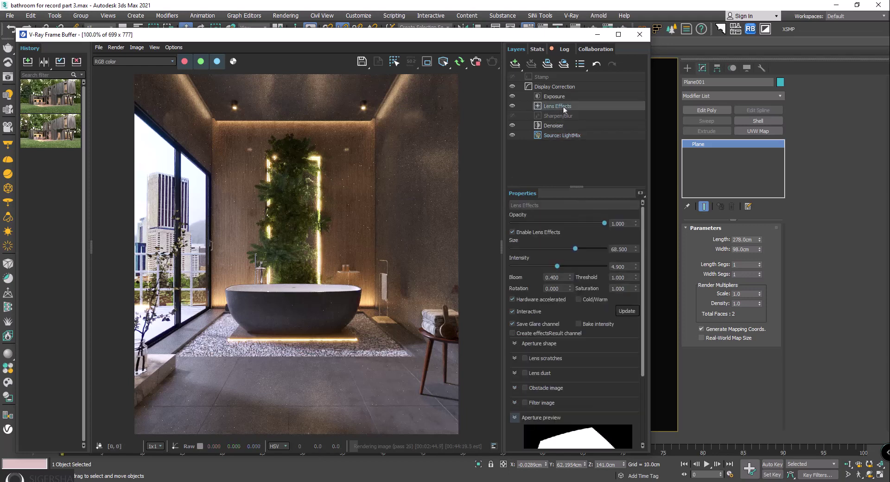
left_click(287, 15)
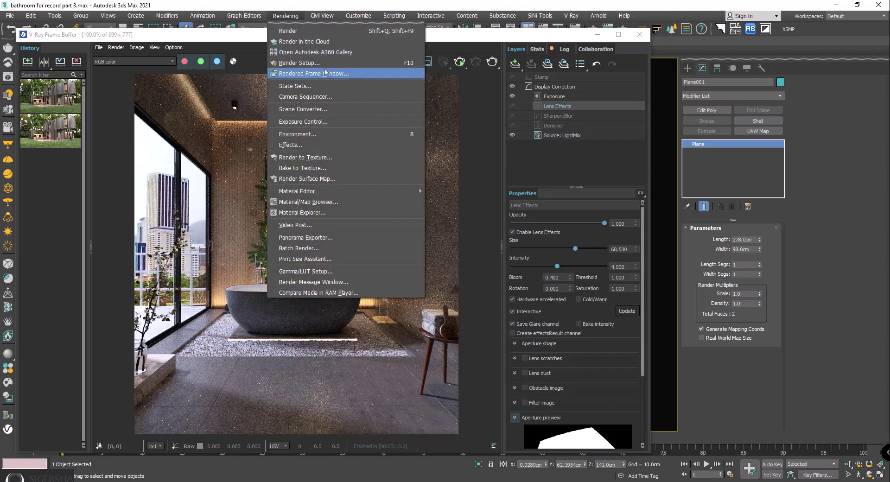
left_click(326, 73)
left_click(283, 164)
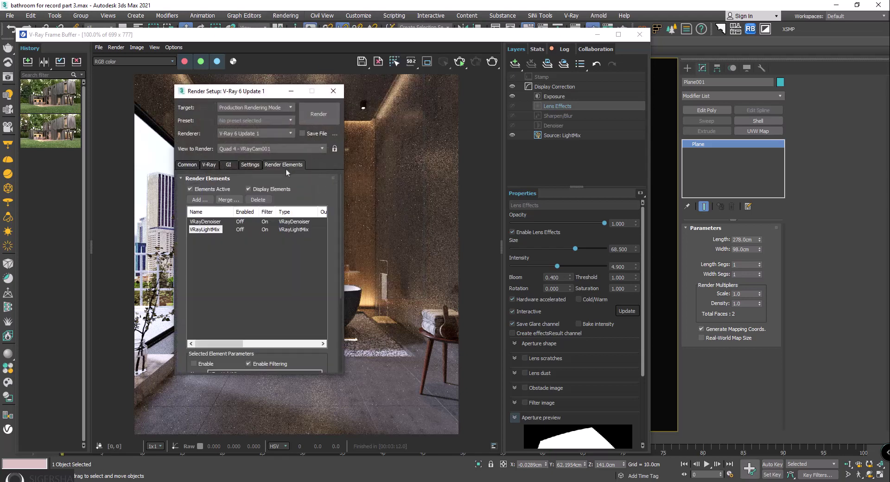
left_click(198, 200)
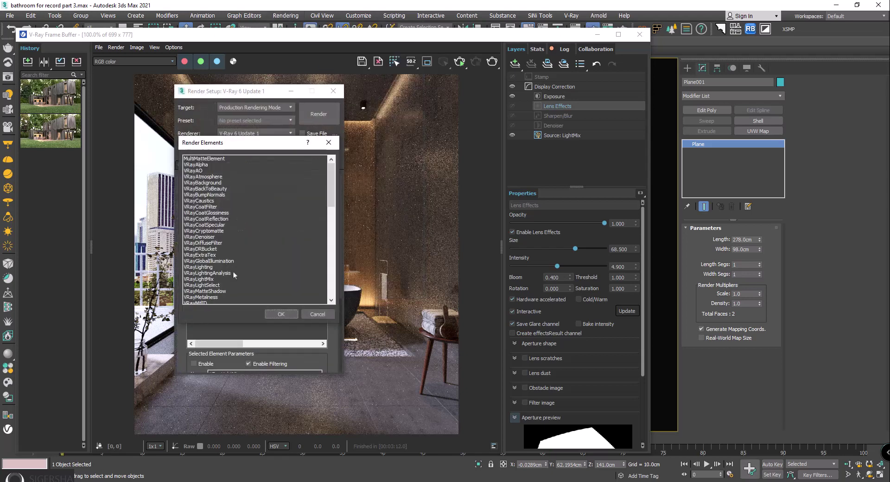
left_click(206, 231)
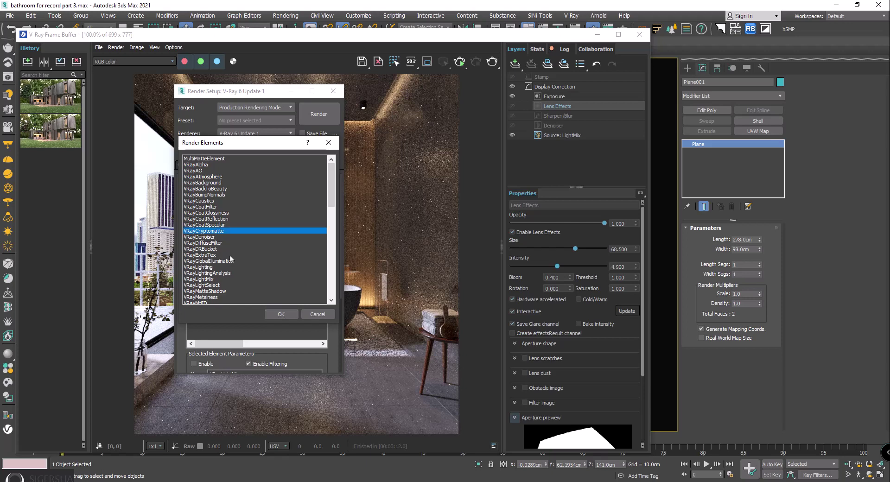
left_click(280, 314)
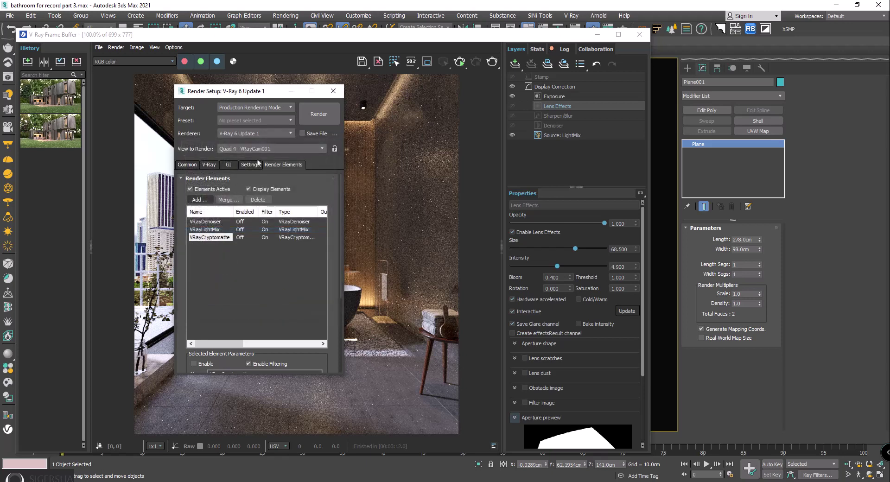
left_click(334, 91)
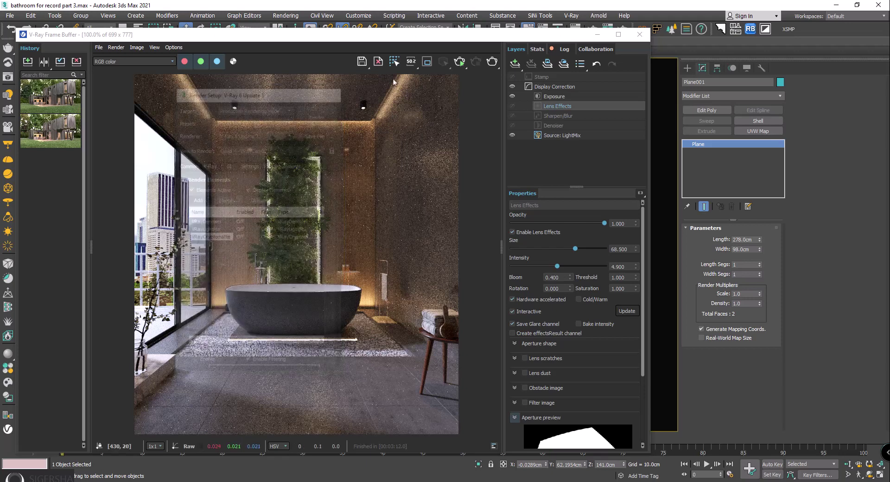
left_click(454, 66)
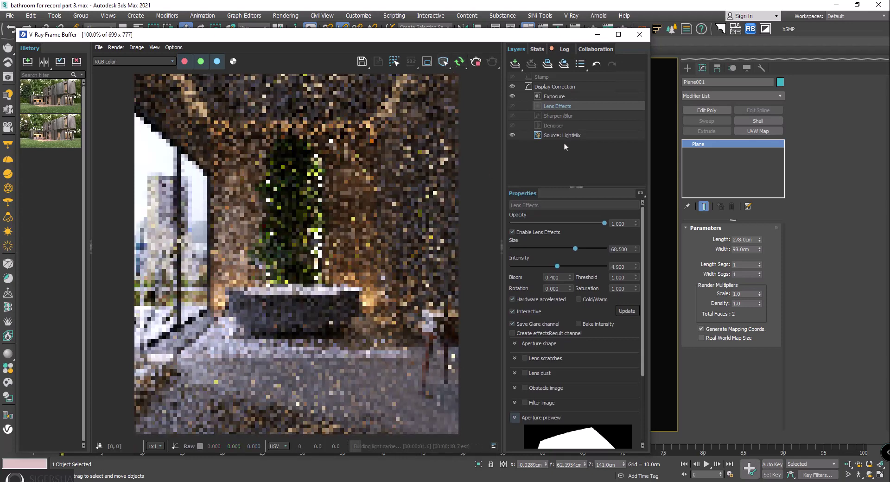
- Send the LightMix values To Scene and confirm, resetting every mix intensity to 1.000
left_click(564, 141)
left_click(571, 138)
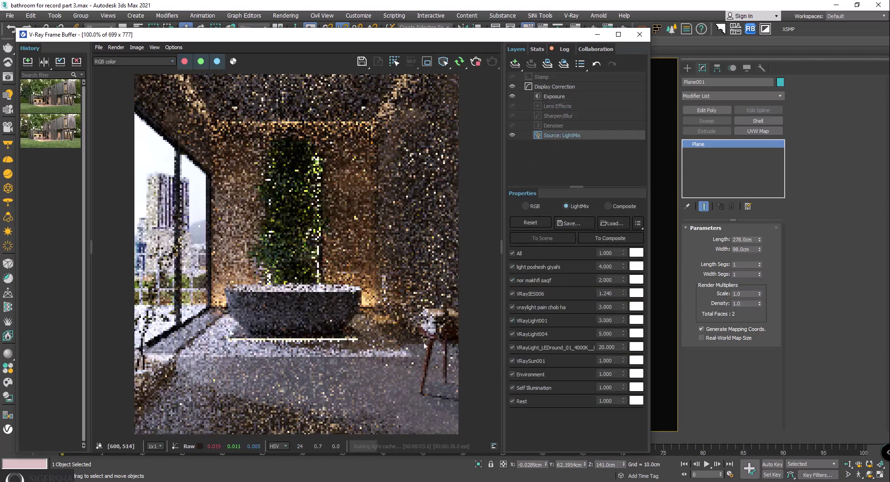
left_click(476, 62)
left_click(556, 238)
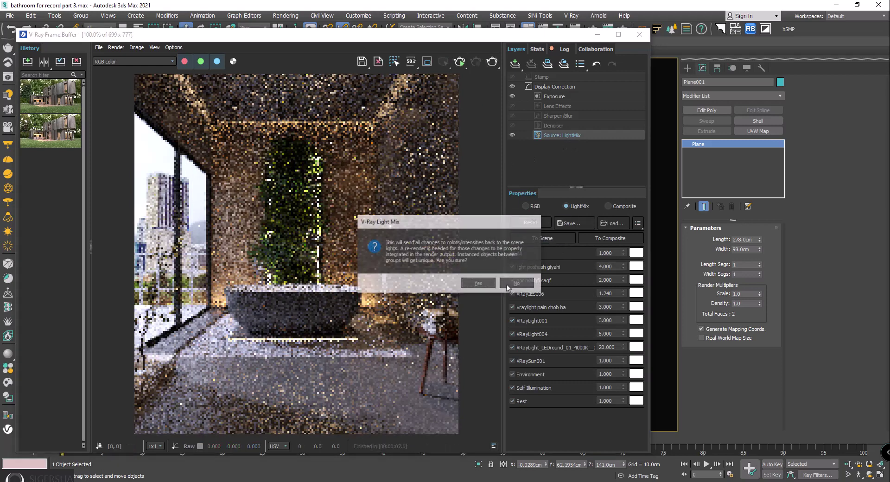
left_click(471, 285)
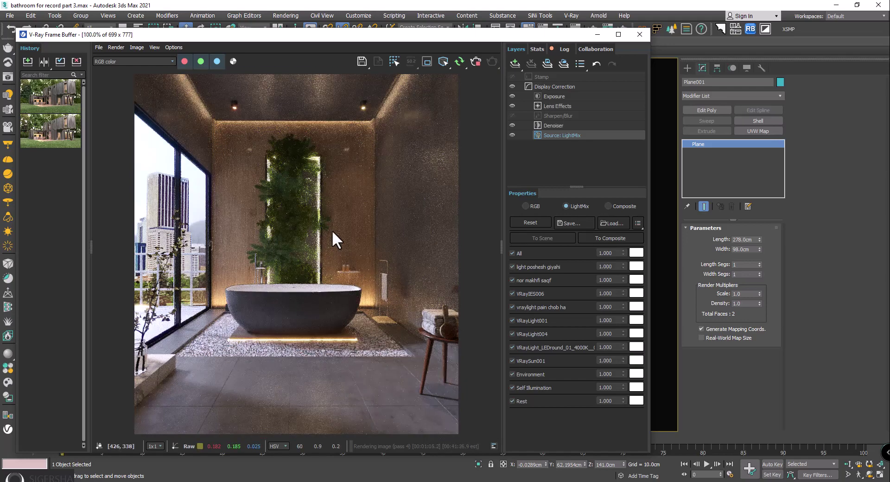
- Set the light poshesh giyahi LightMix intensity to 2
left_click(571, 106)
left_click(575, 136)
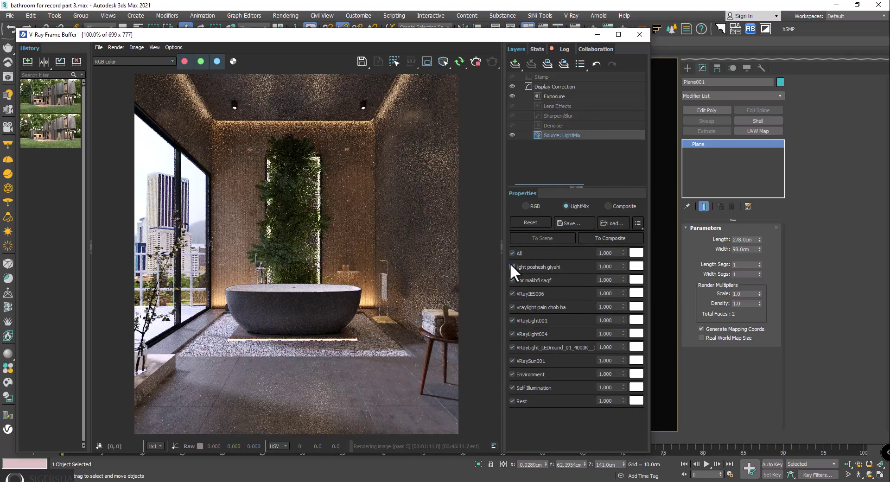
double_click(603, 266)
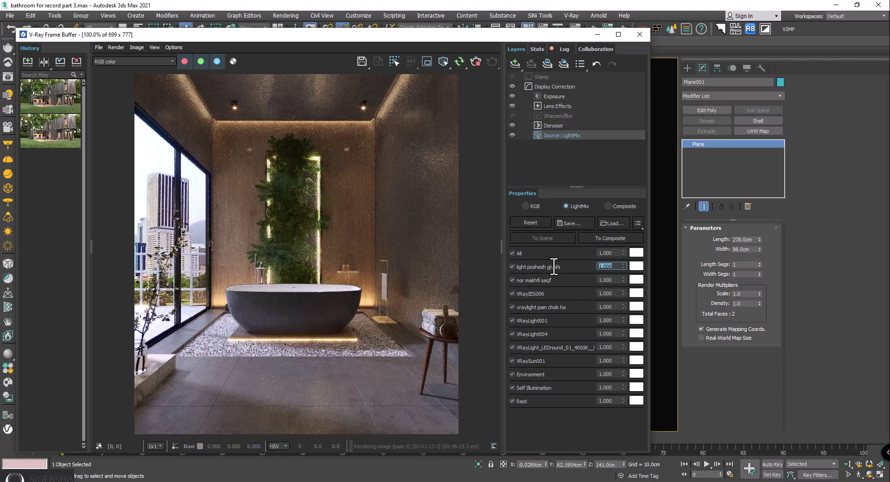
type("2")
key("Return")
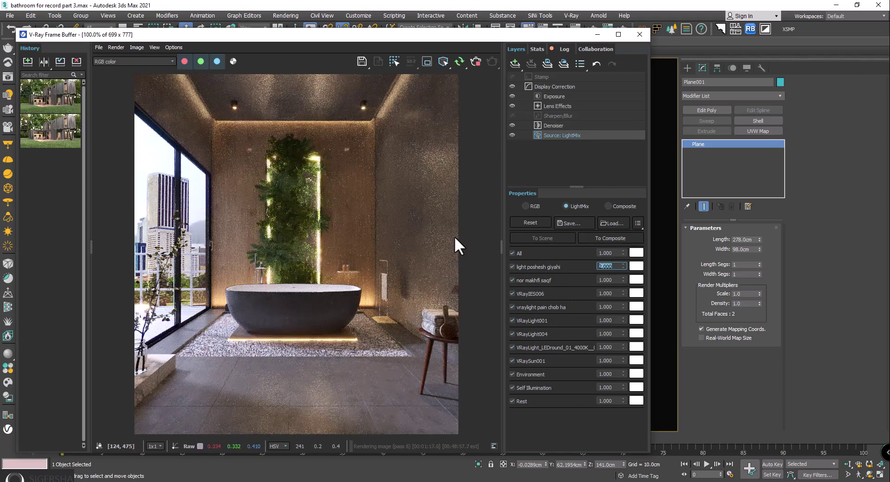
- Enable the Lens Effects glow and add a Cryptomatte mask layer to it
left_click(545, 105)
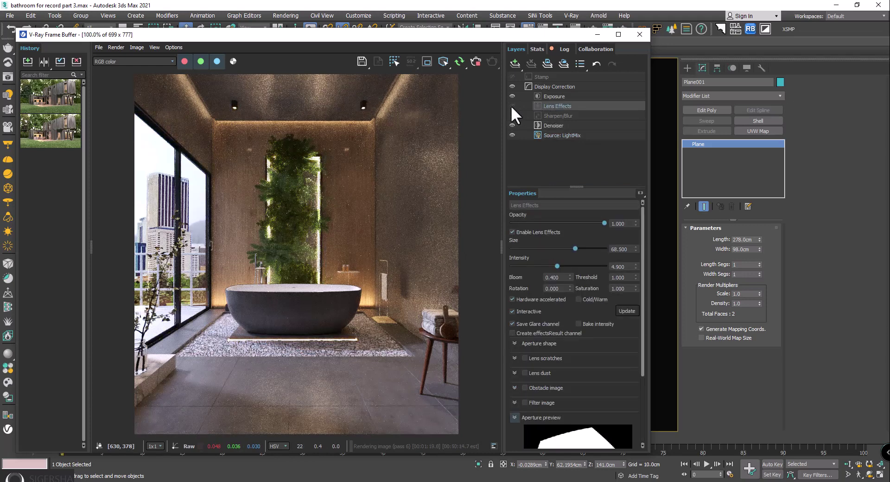
left_click(511, 105)
right_click(560, 106)
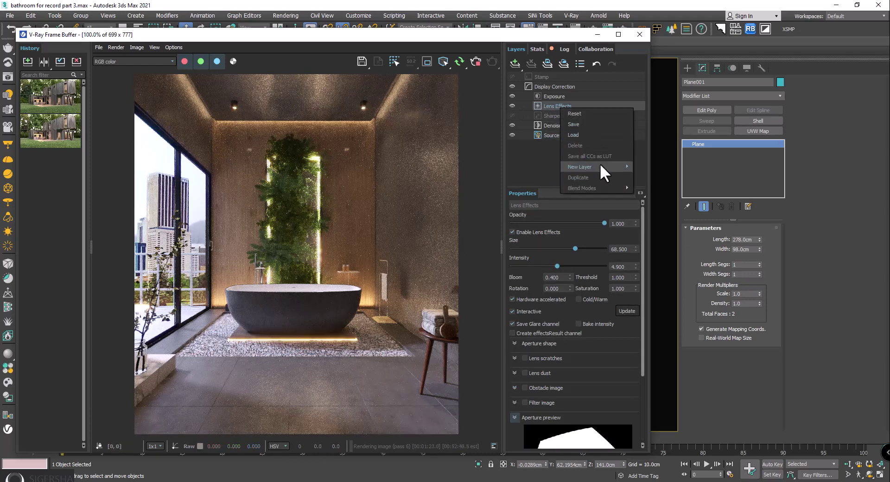
mouse_move(580, 167)
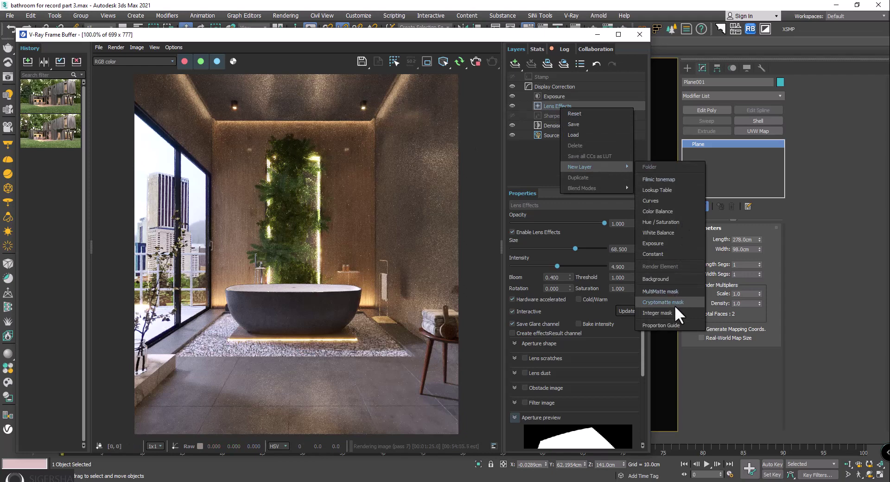
left_click(663, 302)
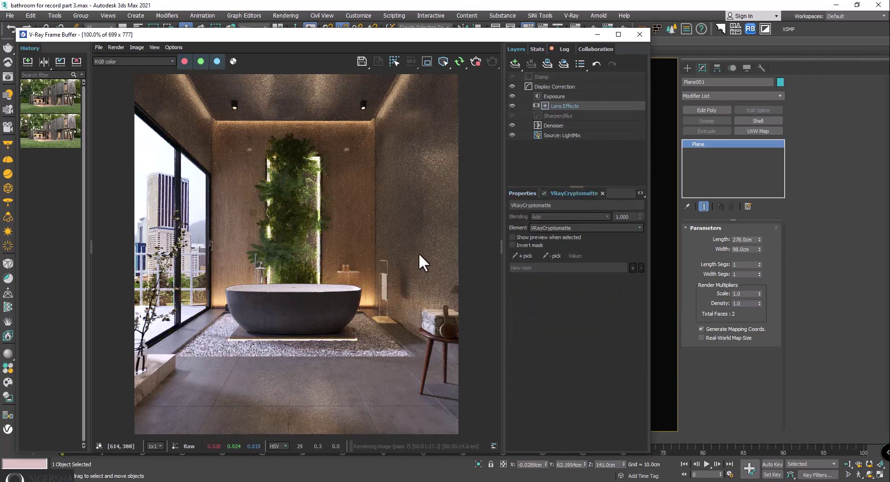
- Invert the glow's Cryptomatte mask and replace Box001 with the window glass Glass2
left_click(527, 257)
left_click(319, 239)
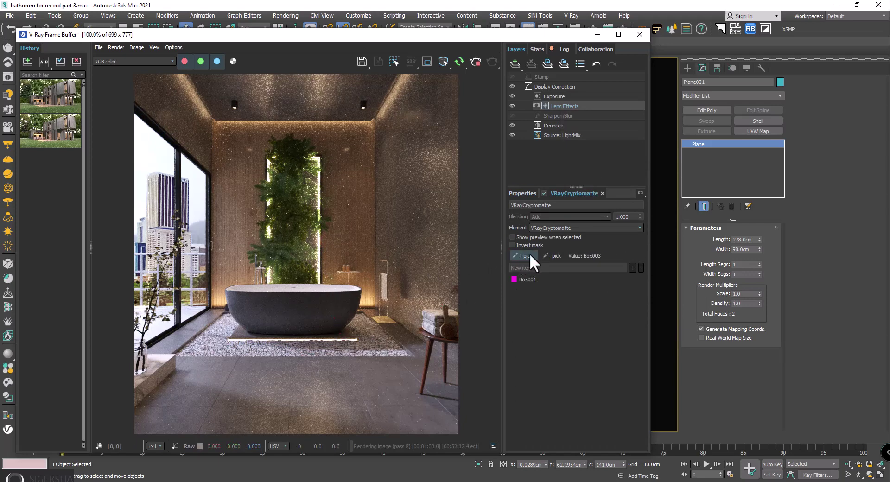
left_click(517, 244)
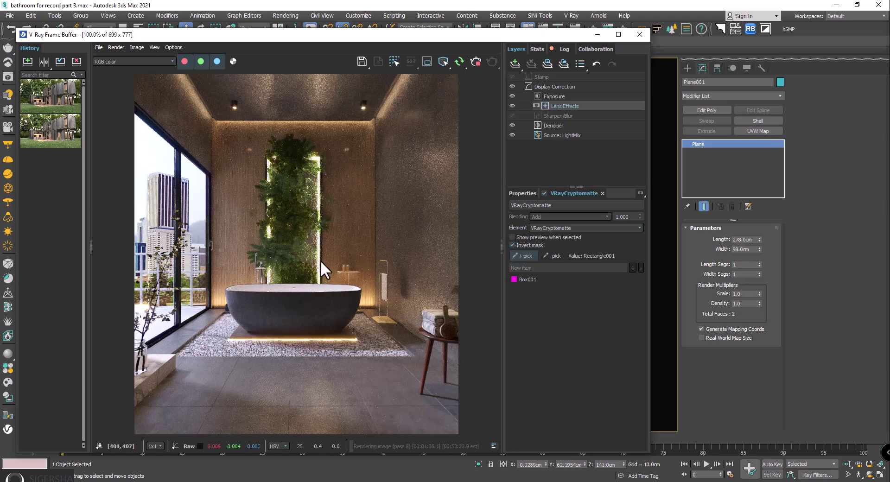
left_click(531, 279)
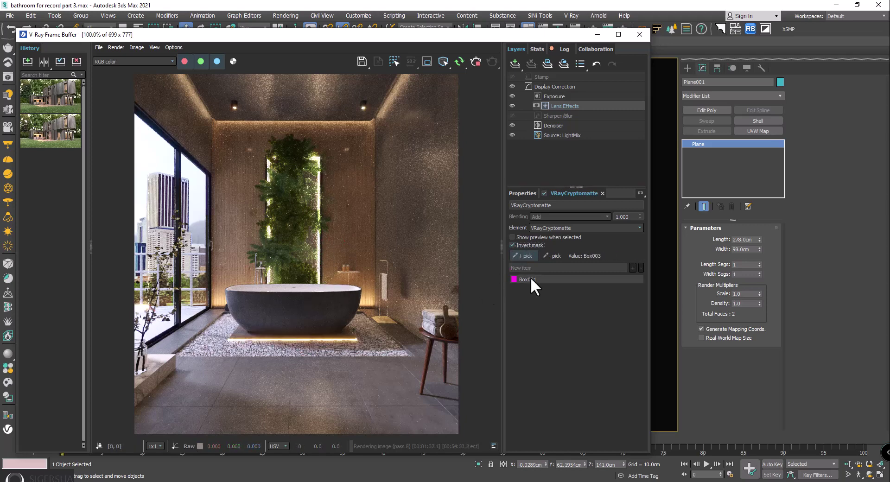
left_click(642, 268)
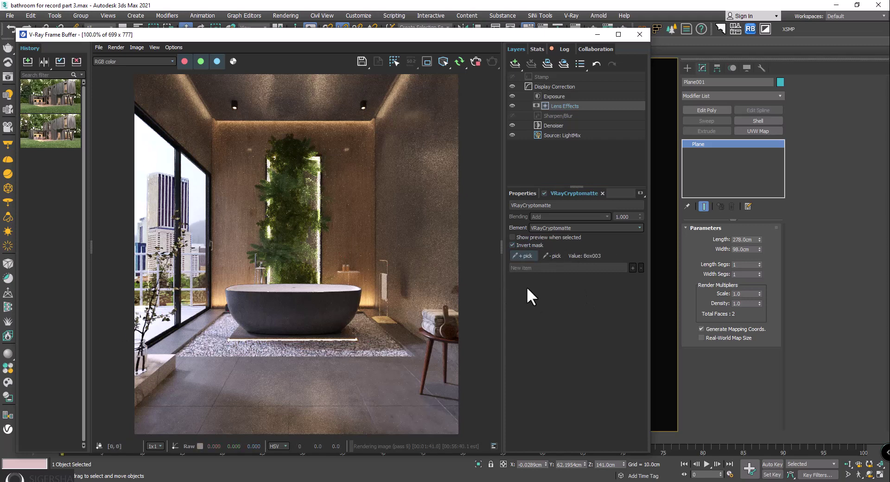
left_click(147, 325)
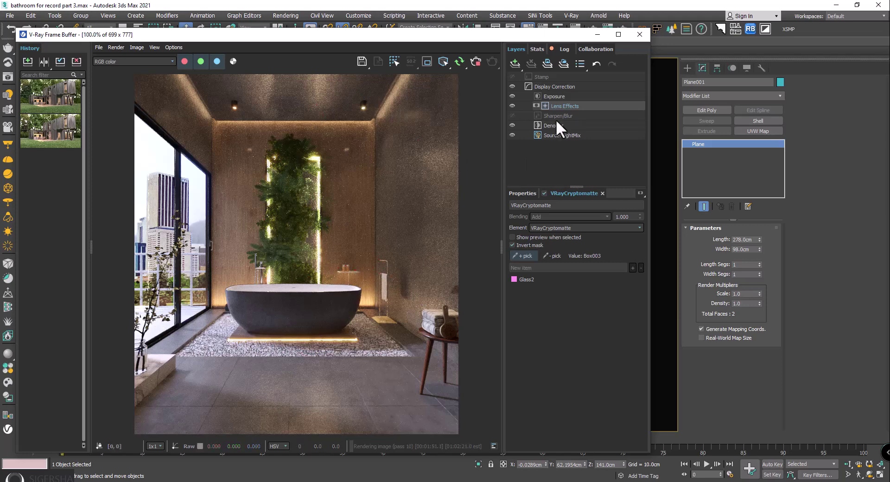
- Set the Exposure layer to exposure 0.981, highlight burn 0.383 and contrast 0.206
left_click(564, 97)
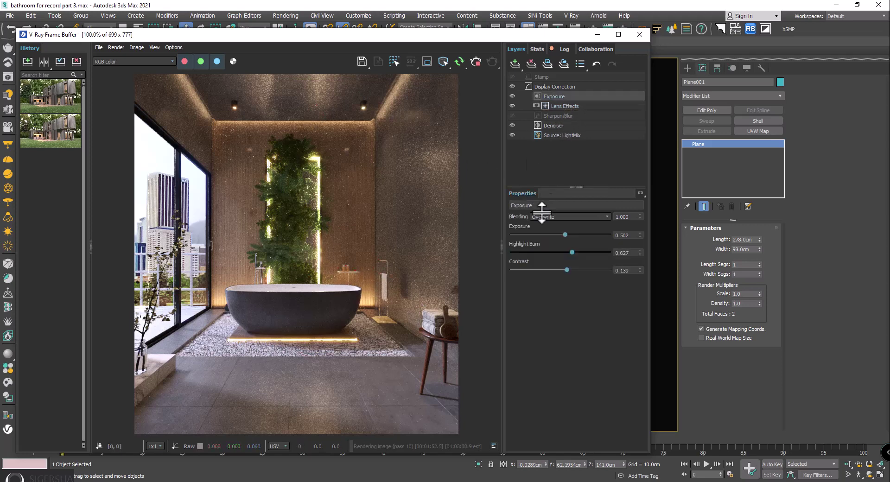
left_click(568, 235)
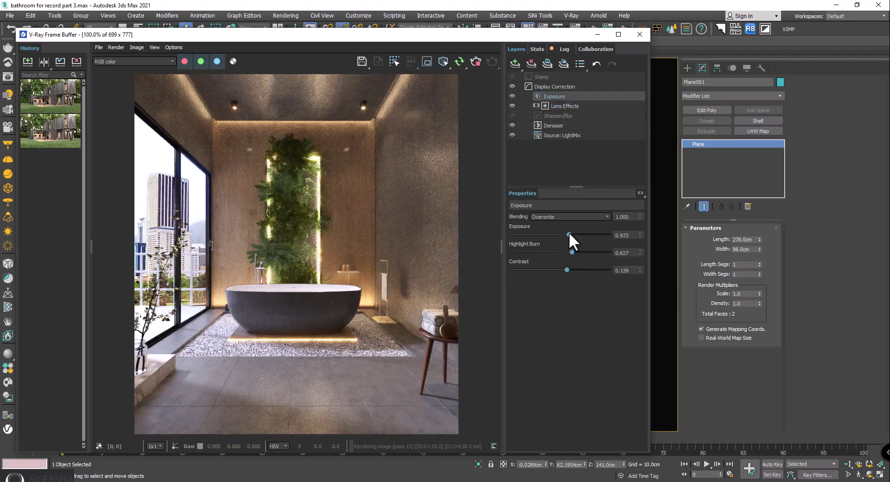
left_click_drag(561, 252, 549, 249)
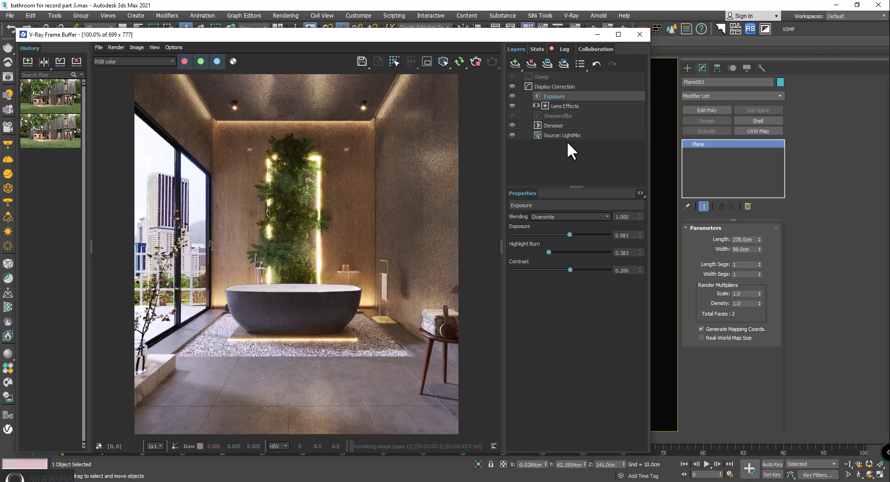
- Adjust the Lens Effects glow sliders, settling on size 60.5 and intensity 5.55
left_click(566, 105)
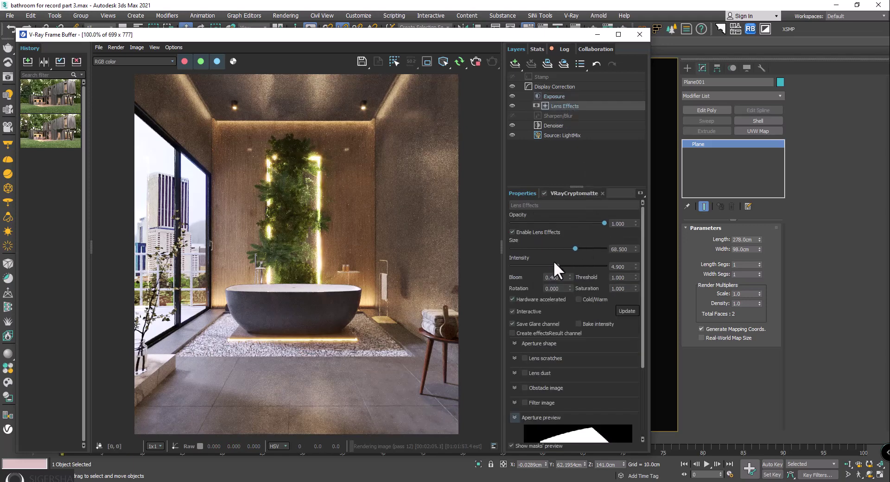
left_click_drag(574, 247, 538, 247)
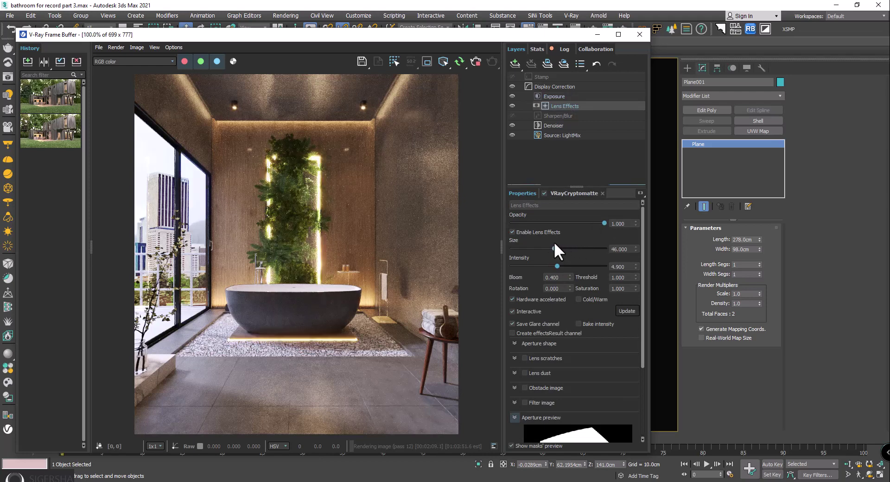
left_click(528, 248)
left_click(539, 266)
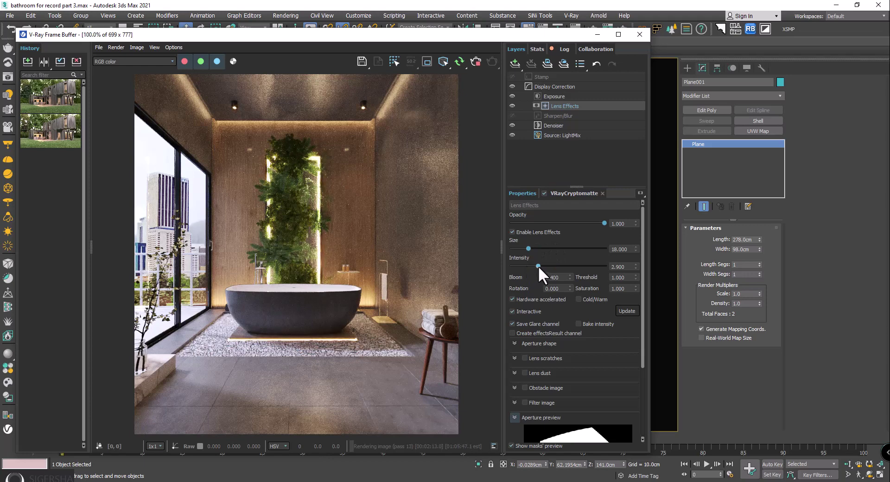
left_click(560, 266)
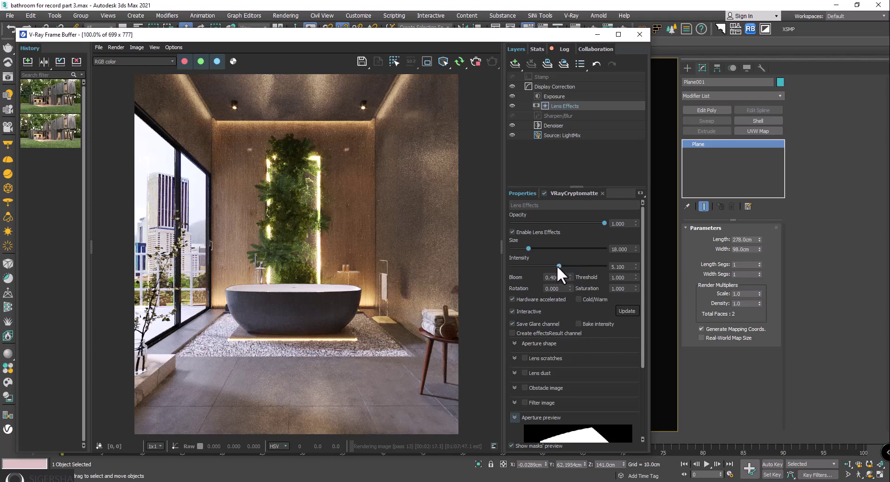
left_click_drag(559, 266, 553, 266)
left_click(567, 248)
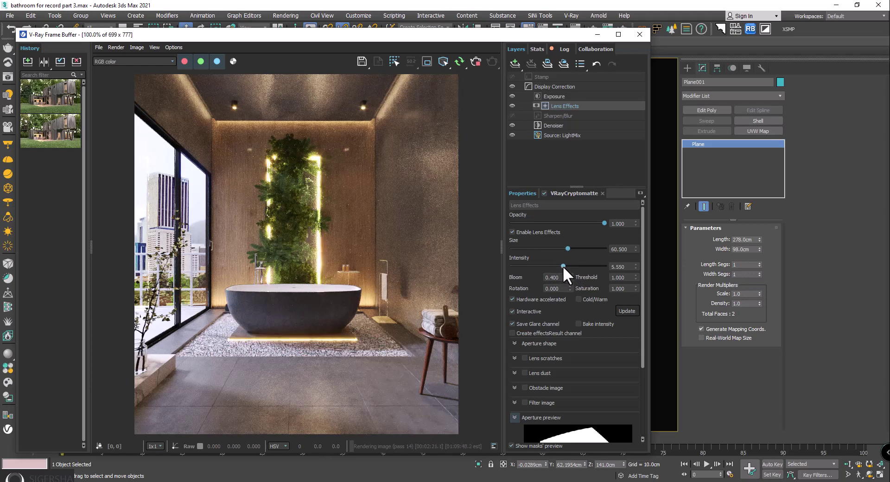
left_click(574, 135)
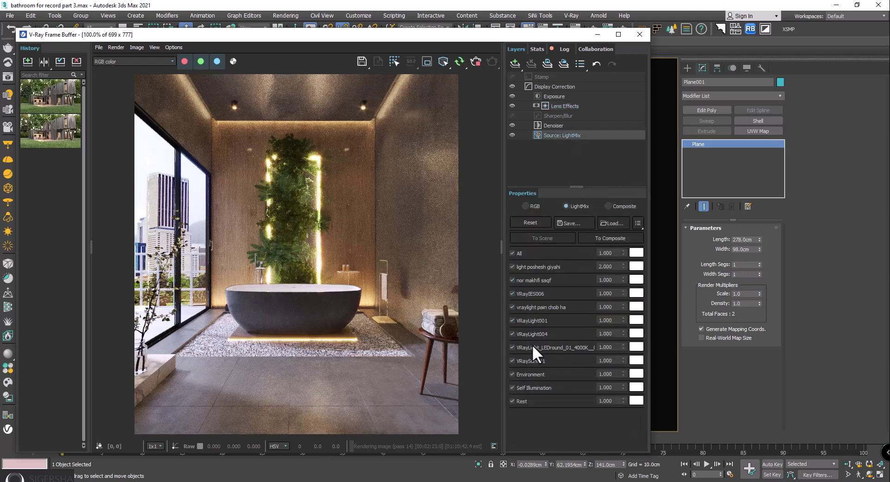
- Re-enable VRayLight004 at 2 and set the plant-wall light poshesh giyahi to 1.3
left_click(512, 333)
double_click(612, 334)
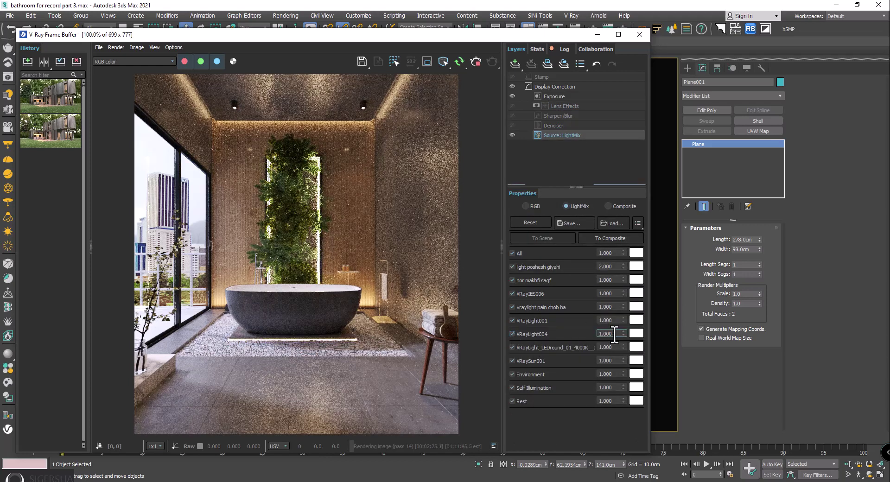
type("2")
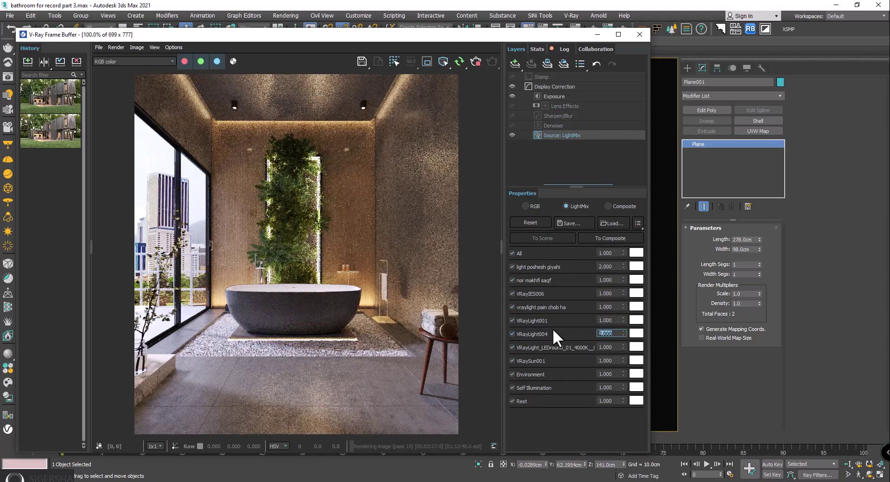
key("Return")
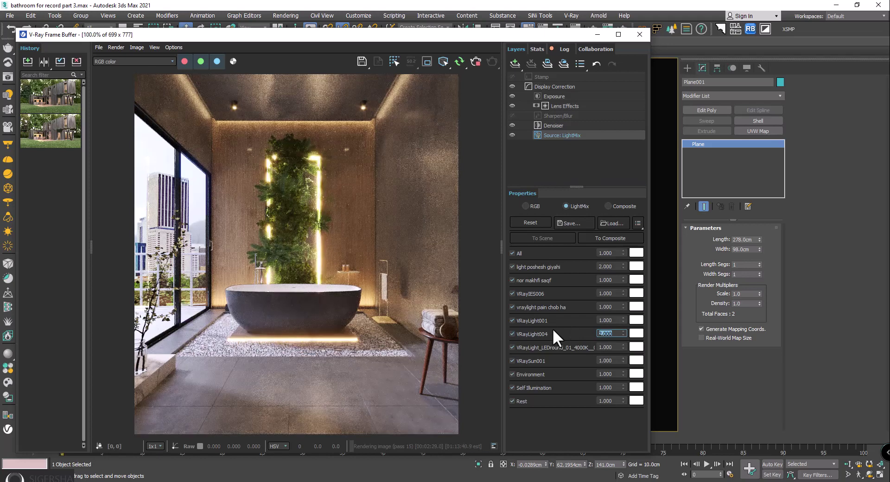
left_click_drag(623, 266, 622, 299)
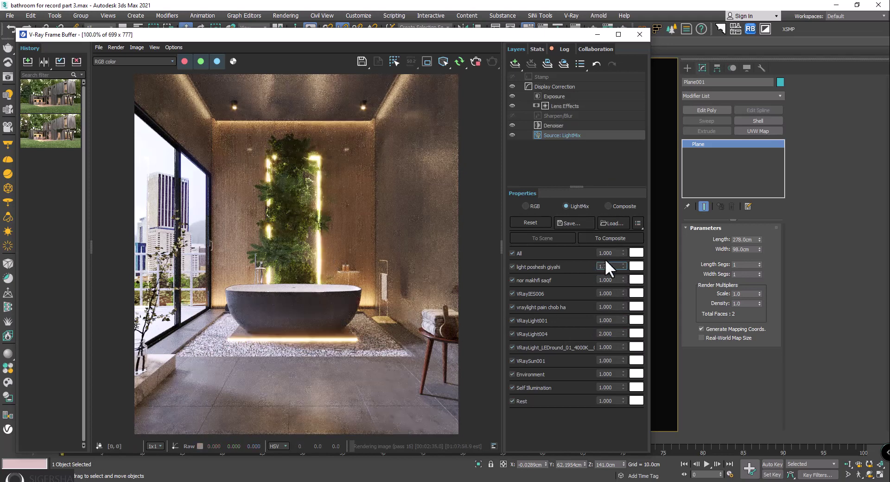
type("1.3")
key("Return")
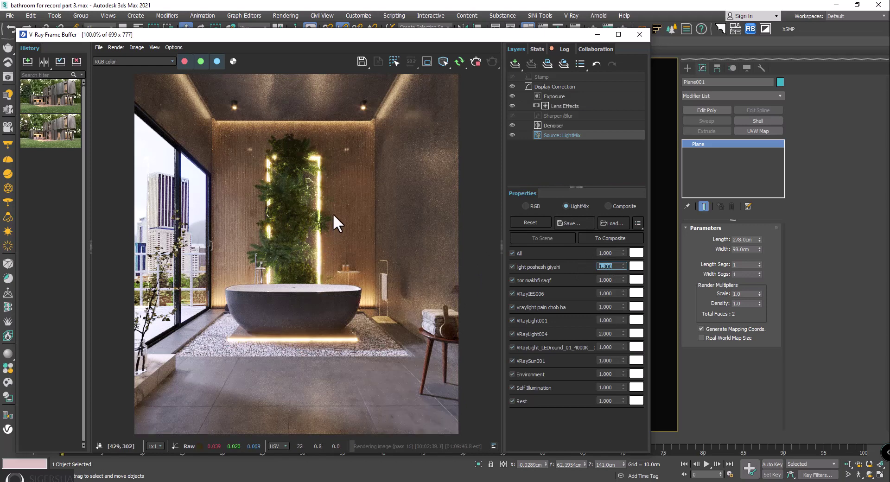
- Set VRayLight004 to 1.6 and the nor makhfi saqf light to 1.3
double_click(606, 334)
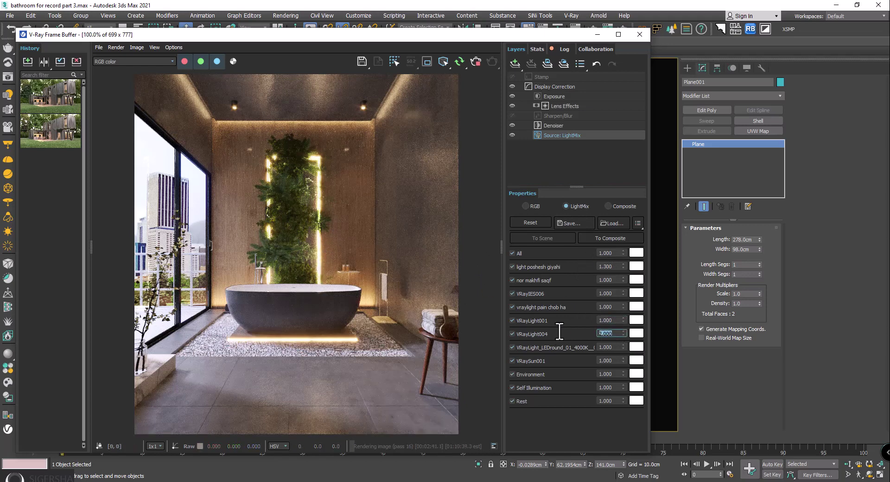
type("1.6")
key("Return")
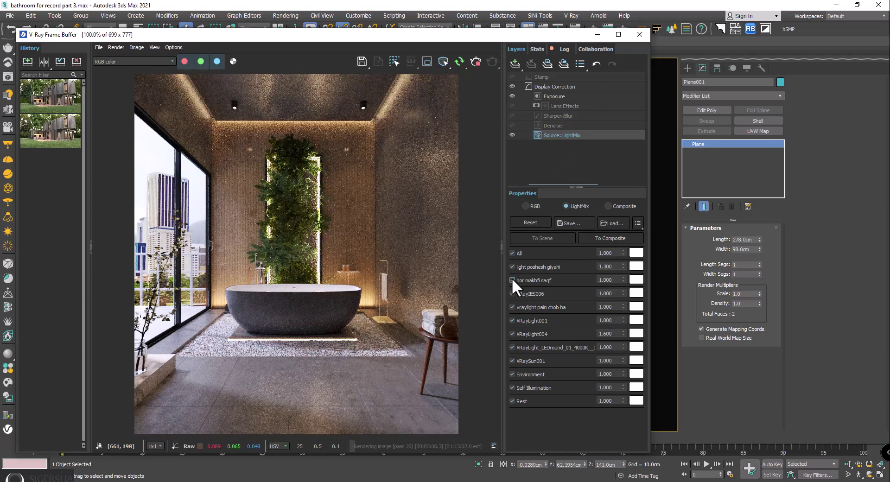
left_click(613, 281)
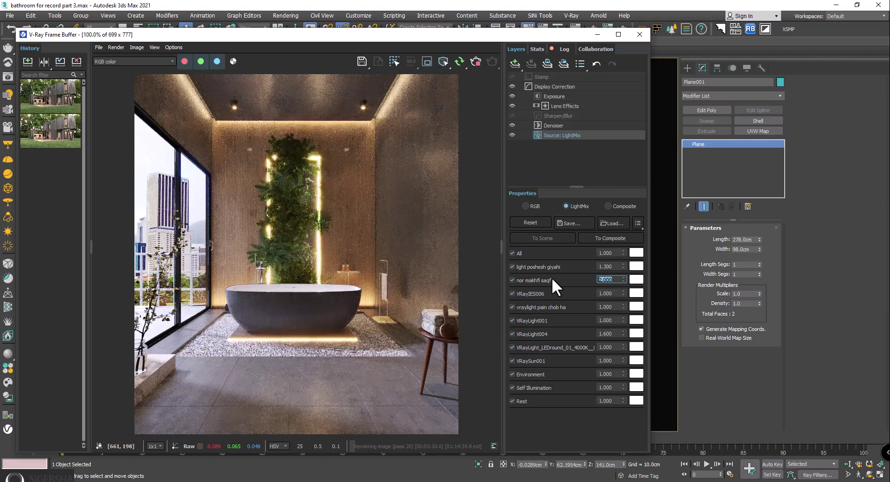
type("1.")
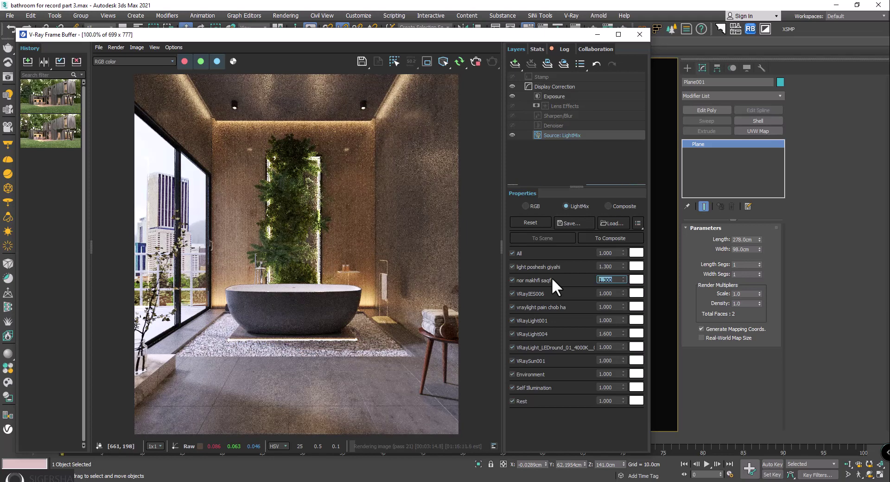
type("3")
key("Return")
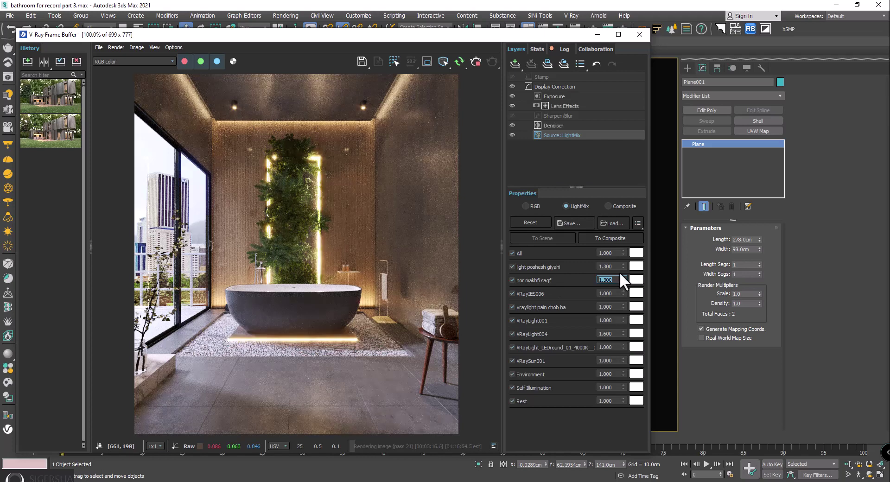
- Set the plant-wall light to 1.0, dim VRayLight004 to about 1.29, then raise light poshesh giyahi to 1.205
left_click_drag(623, 267, 625, 283)
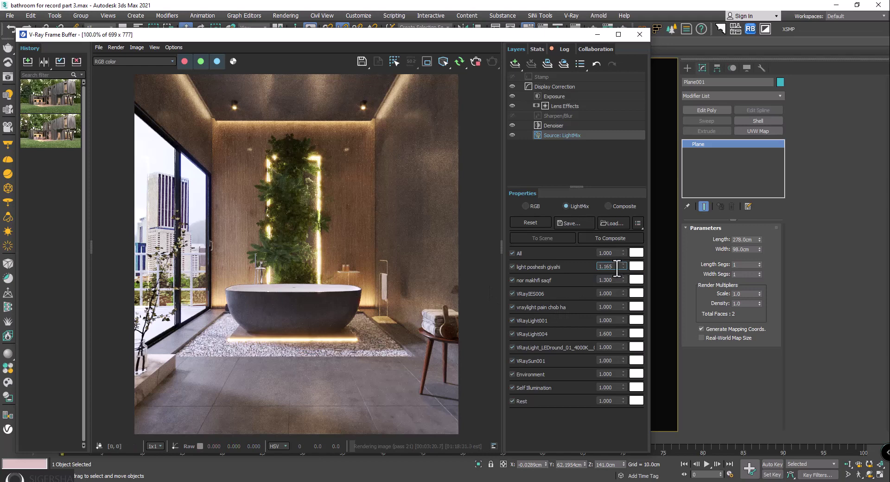
type("1")
key("Return")
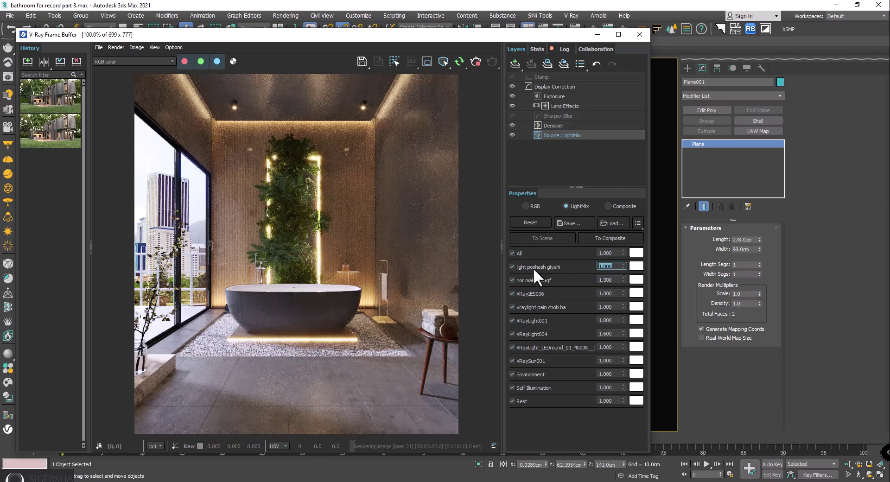
left_click_drag(624, 332, 620, 364)
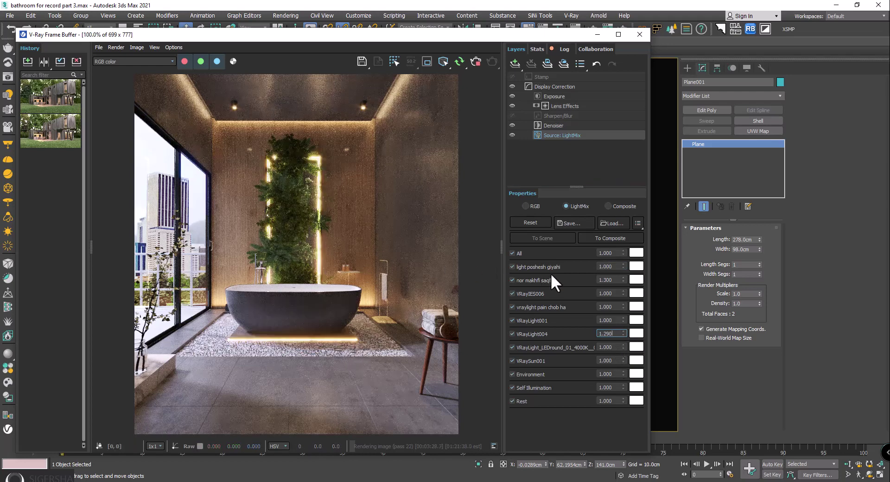
left_click_drag(623, 263, 635, 238)
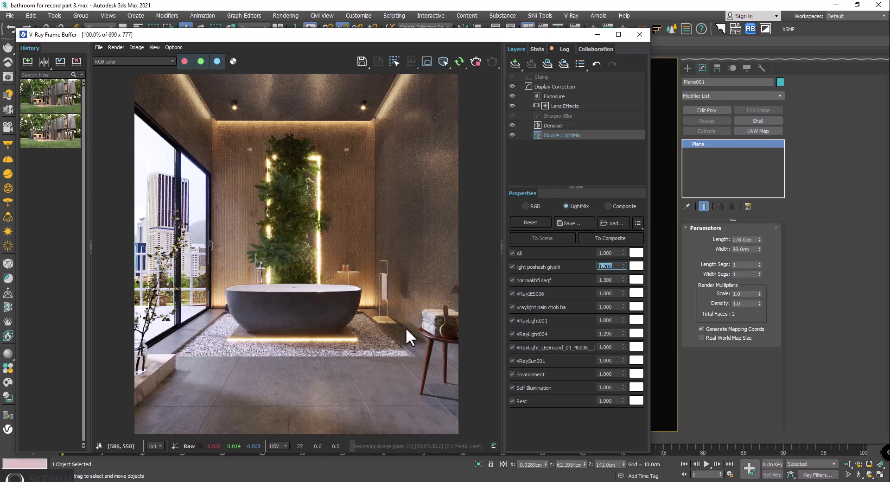
- Stop the render and push the LightMix values into the scene lights
left_click(476, 59)
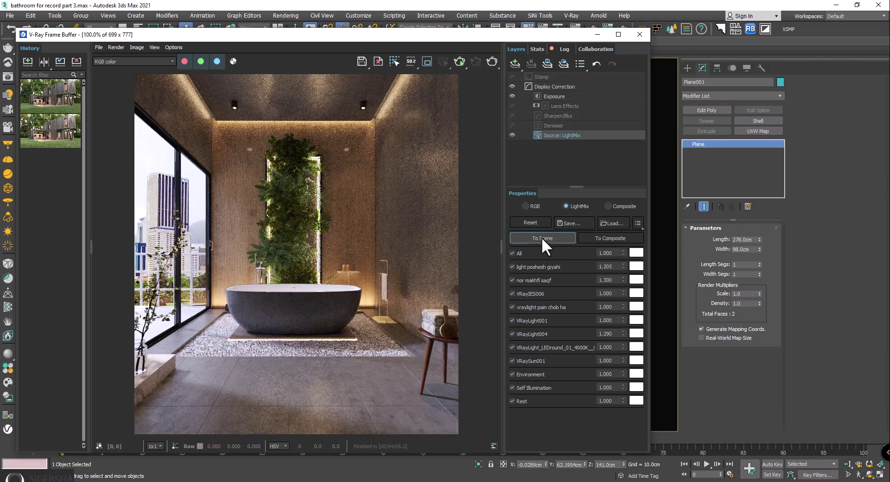
left_click(541, 238)
left_click(479, 282)
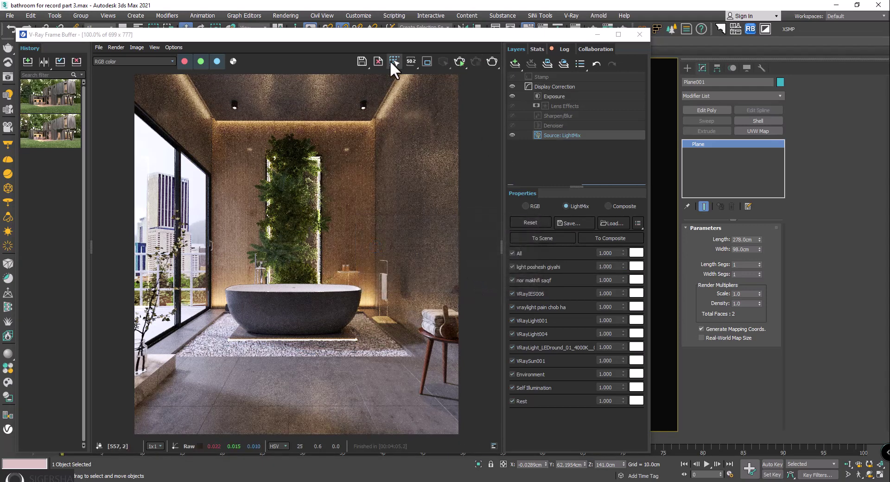
left_click(276, 15)
- On the V-Ray tab of Render Setup, set Max. subdivs to 120 and Noise threshold to 0.005
left_click(302, 63)
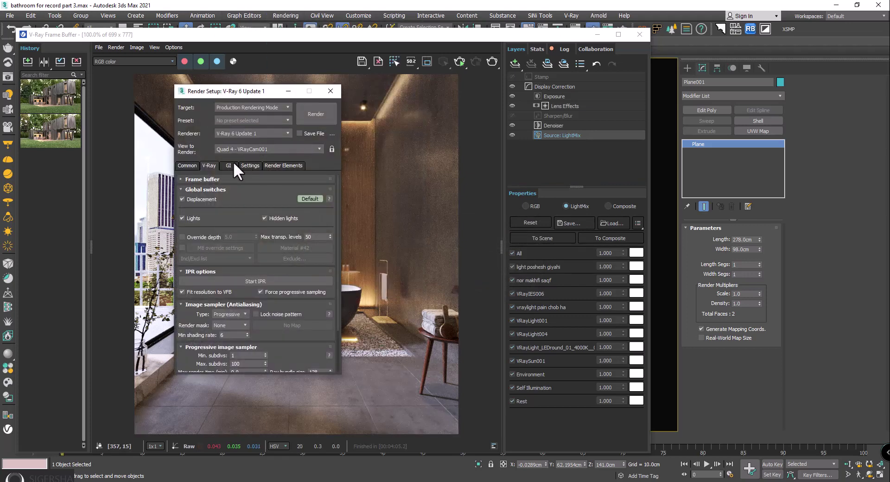
left_click(228, 165)
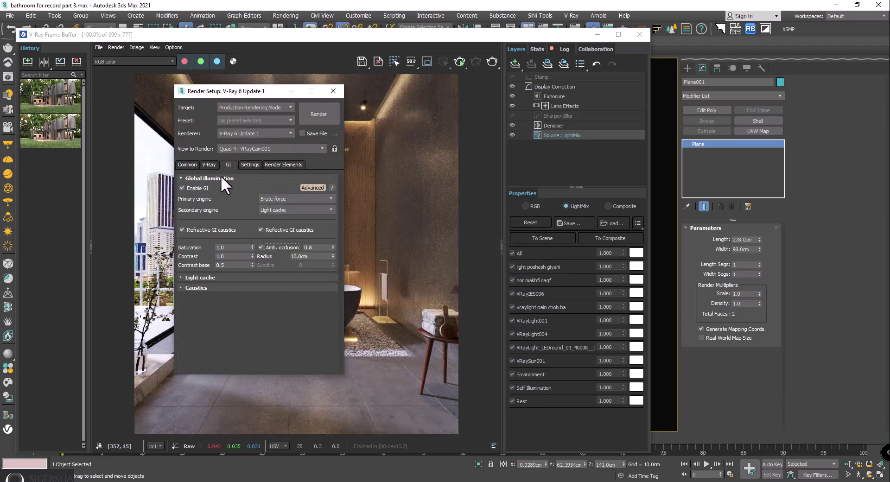
left_click(209, 164)
scroll(218, 324, "down", 3)
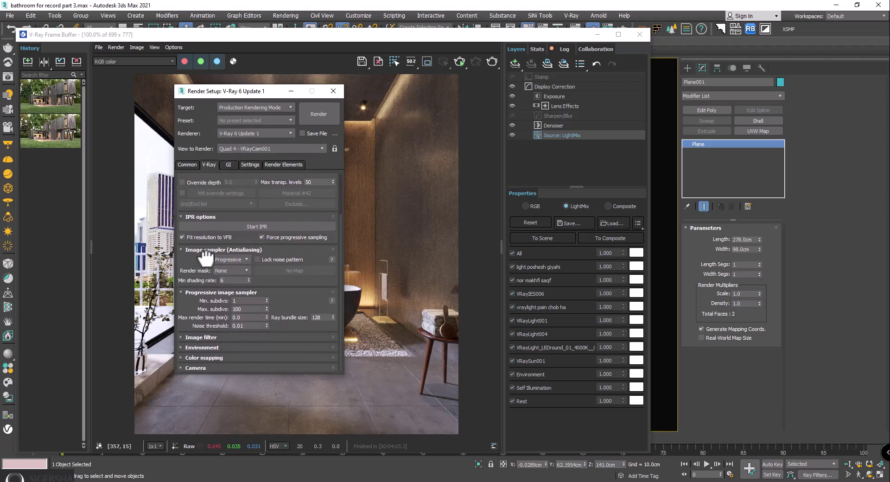
left_click_drag(251, 309, 207, 312)
left_click(250, 326)
type("0.005")
key("Return")
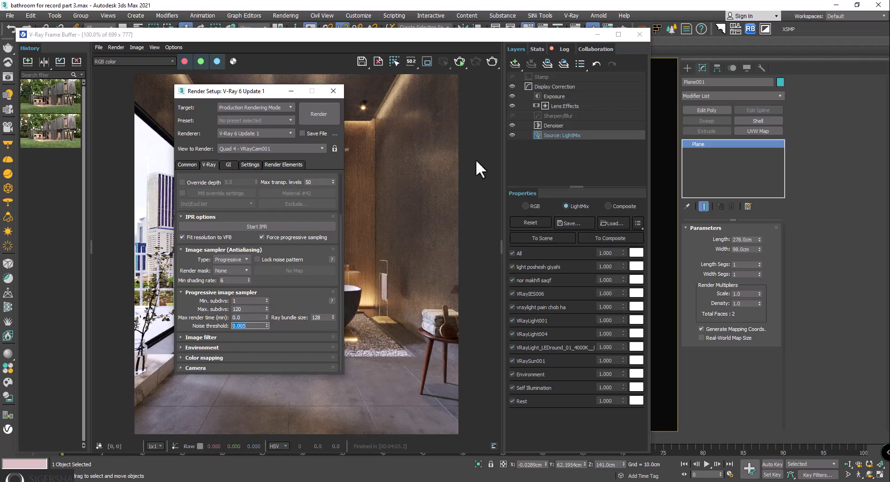
- Set the Common output size to 1820 × 2022 and close Render Setup
left_click(192, 162)
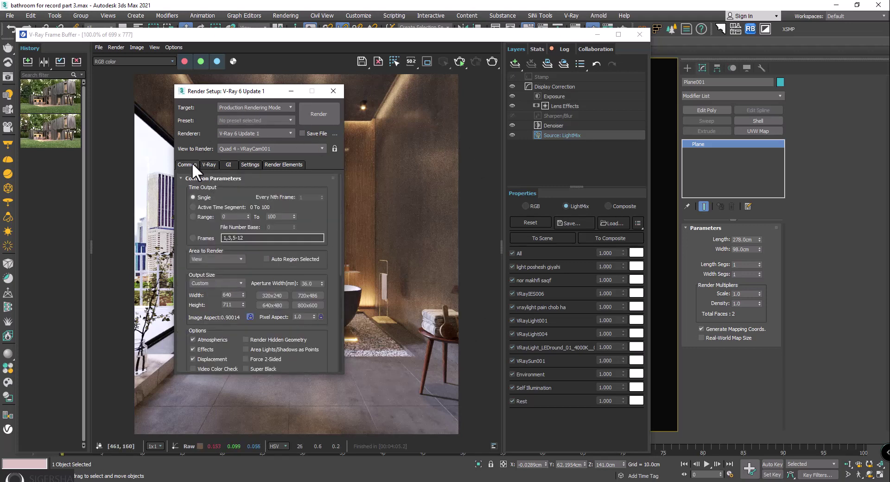
left_click_drag(242, 294, 293, 222)
left_click(10, 15)
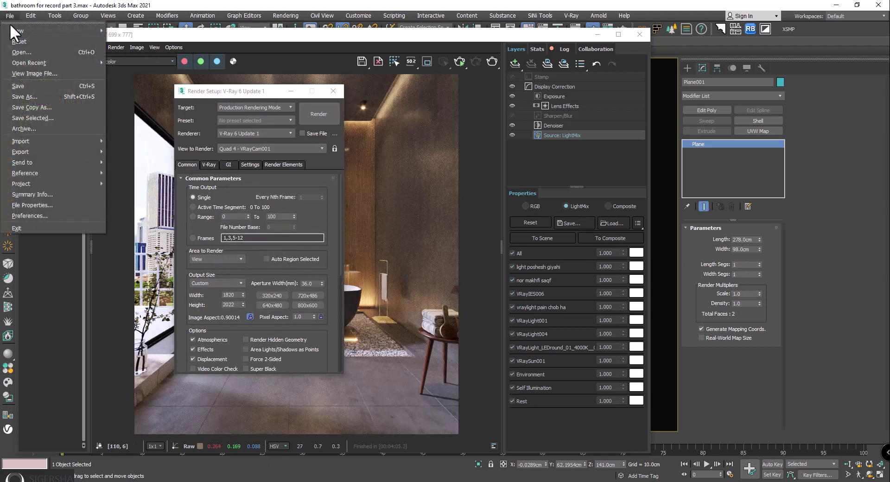
left_click(26, 79)
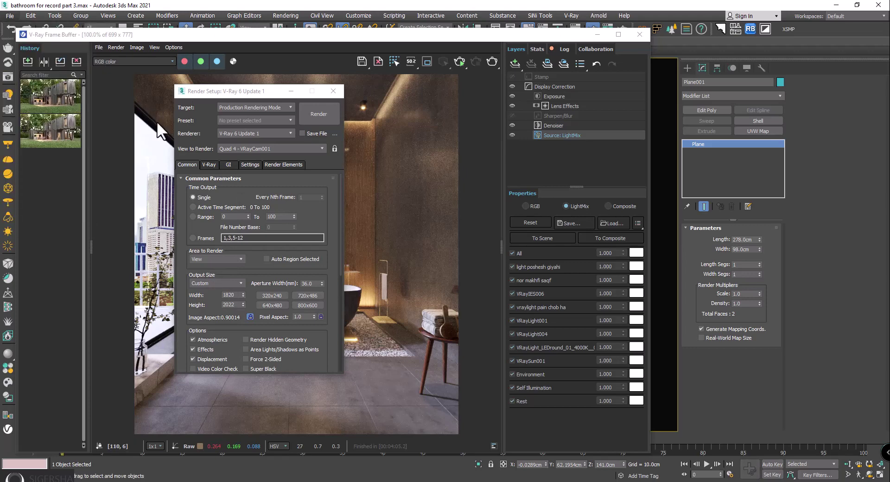
left_click(333, 91)
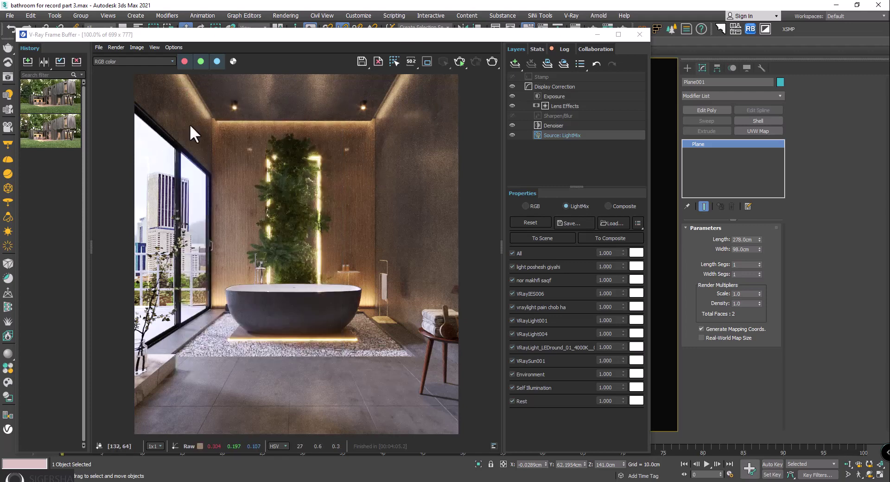
- Render the bathroom at the full 1820 × 2022 resolution
left_click(488, 59)
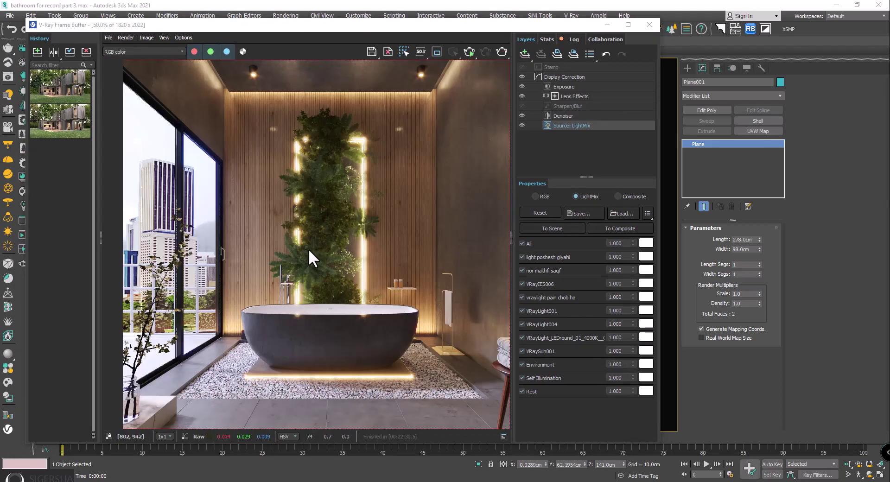
scroll(307, 249, "down", 3)
scroll(311, 247, "up", 3)
- Recalculate the VFB Denoiser layer on the new render and check the Lens Effects glow
left_click(523, 115)
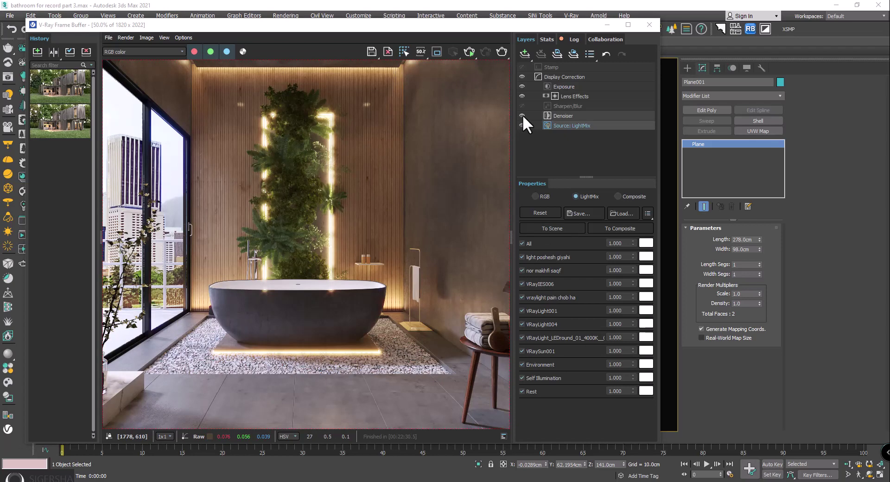
left_click(617, 213)
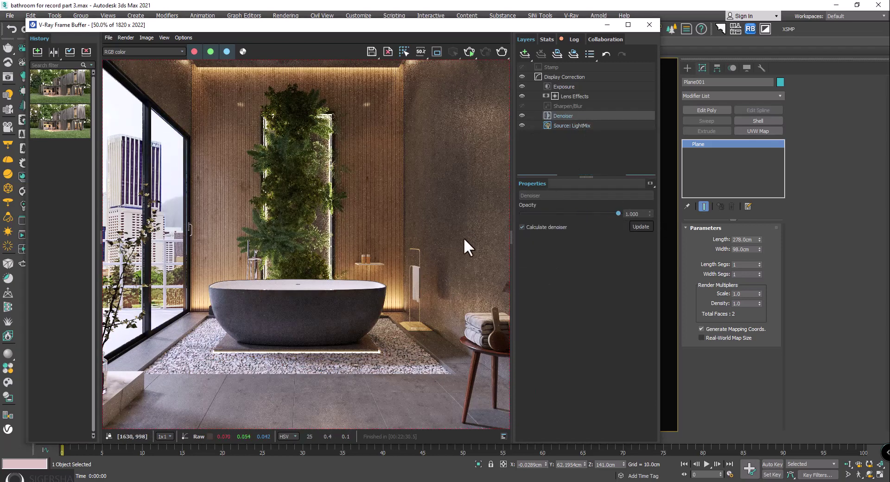
left_click(570, 97)
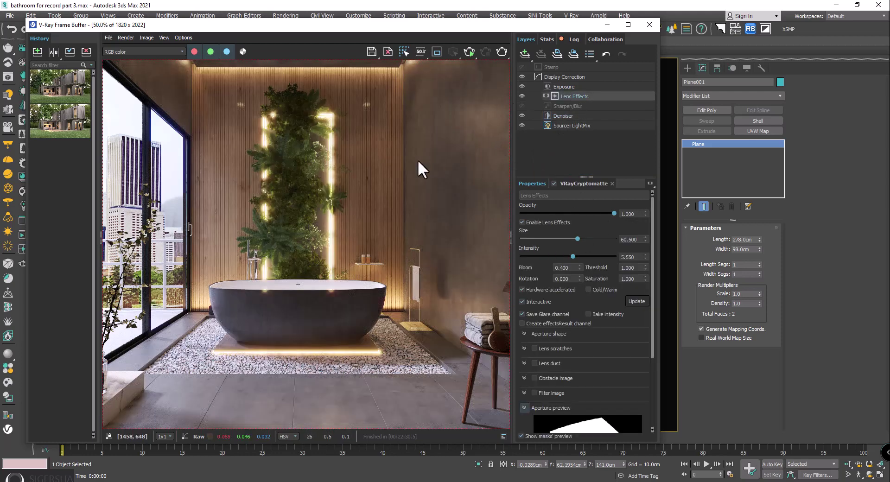
scroll(396, 187, "down", 1)
scroll(396, 187, "up", 1)
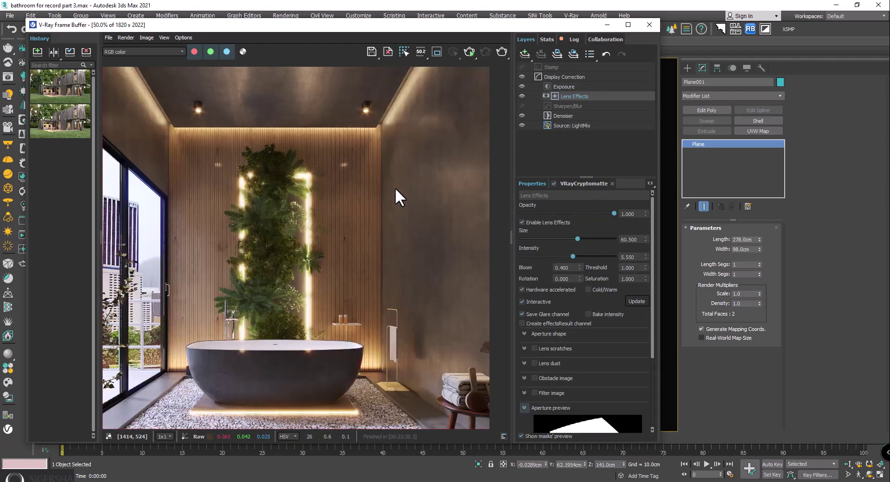
- Open the VFB Save Image dialog on the Desktop, then cancel it
left_click(372, 55)
left_click(374, 66)
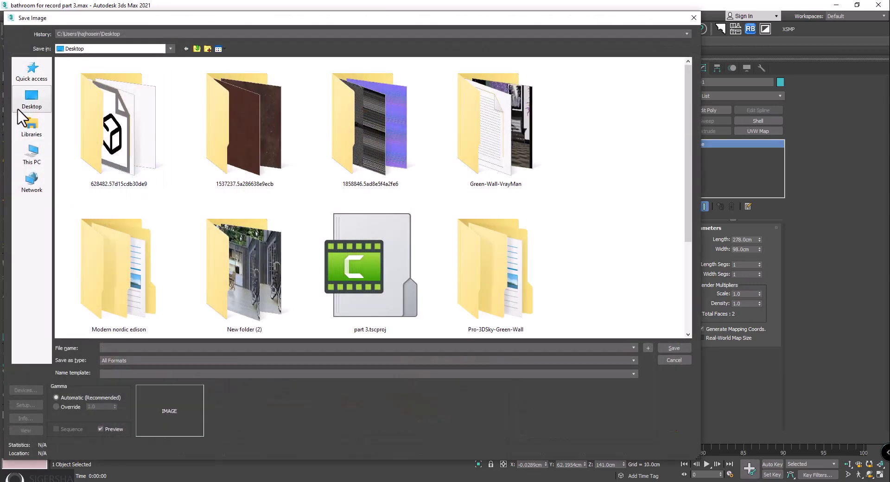
left_click(19, 110)
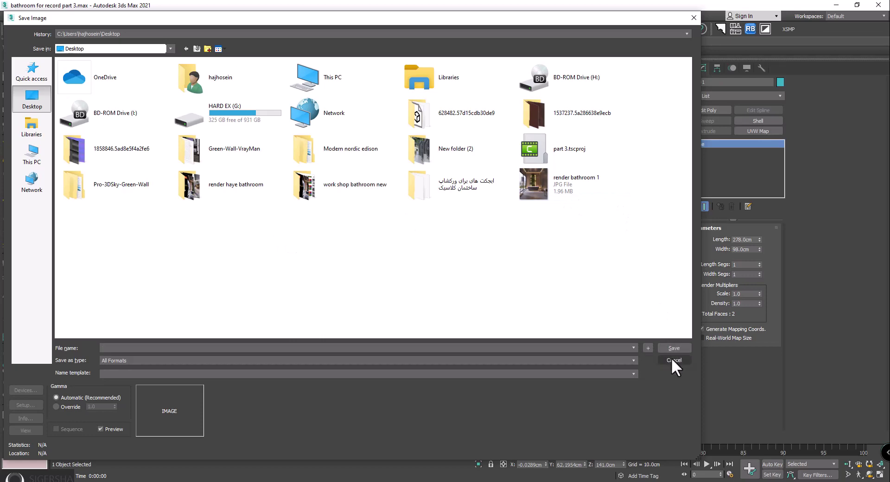
left_click(673, 360)
- Open render bathroom 1 from the Desktop with Adobe Photoshop CC 2018
left_click(51, 445)
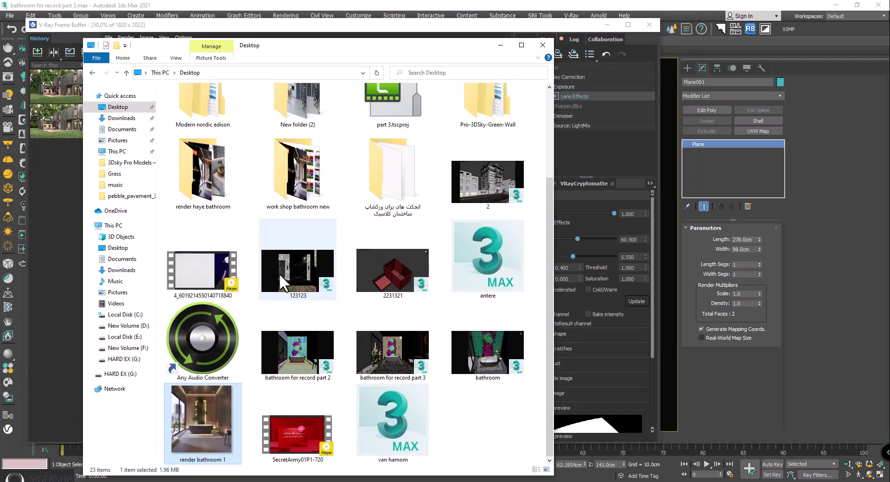
right_click(188, 418)
mouse_move(251, 263)
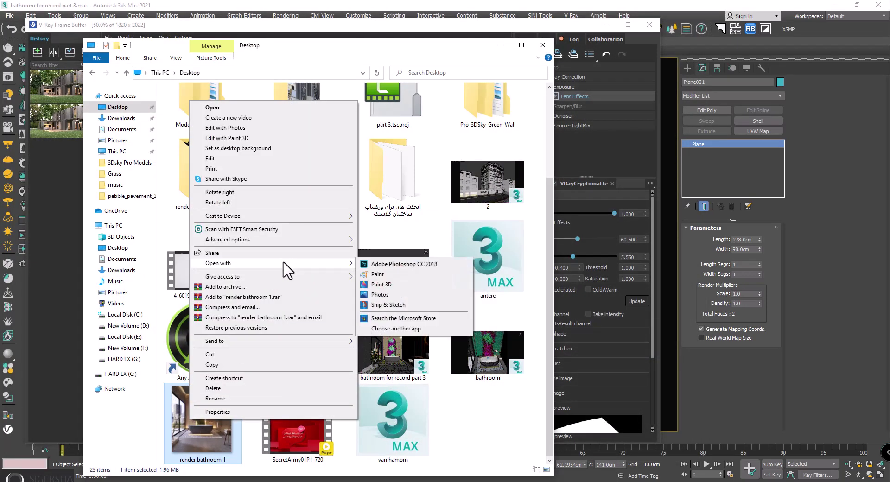
left_click(461, 264)
left_click(501, 45)
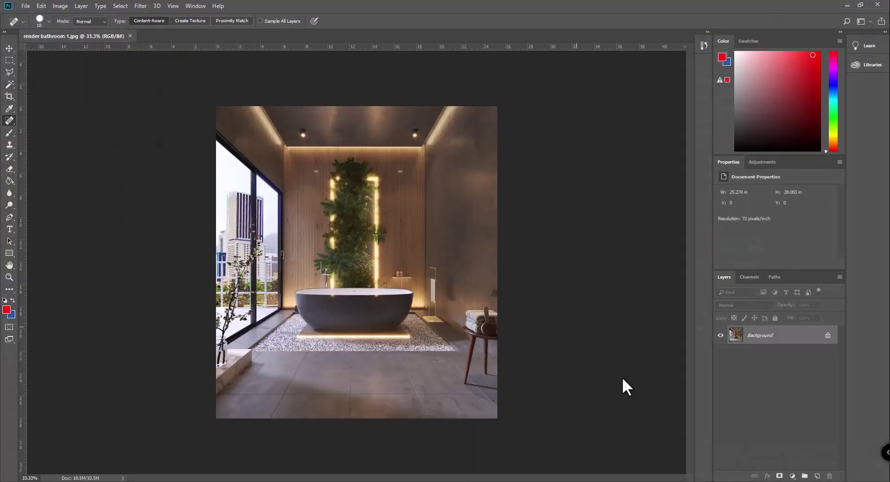
- Unlock the Background into Layer 0, select the Move tool with V, and open Camera Raw Filter
left_click(827, 336)
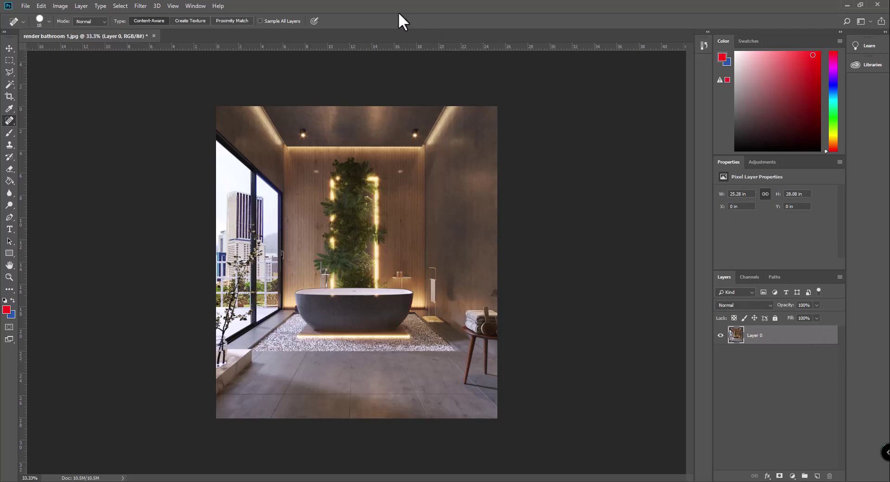
scroll(385, 239, "up", 3, "alt")
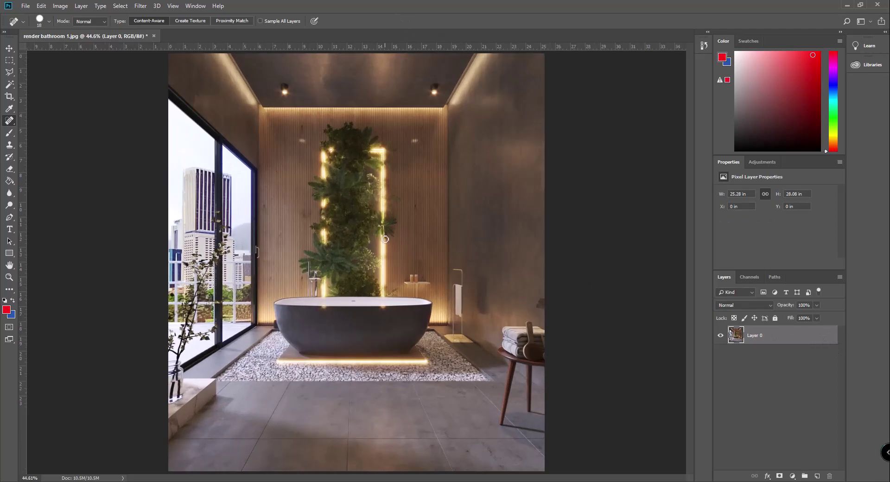
key("v")
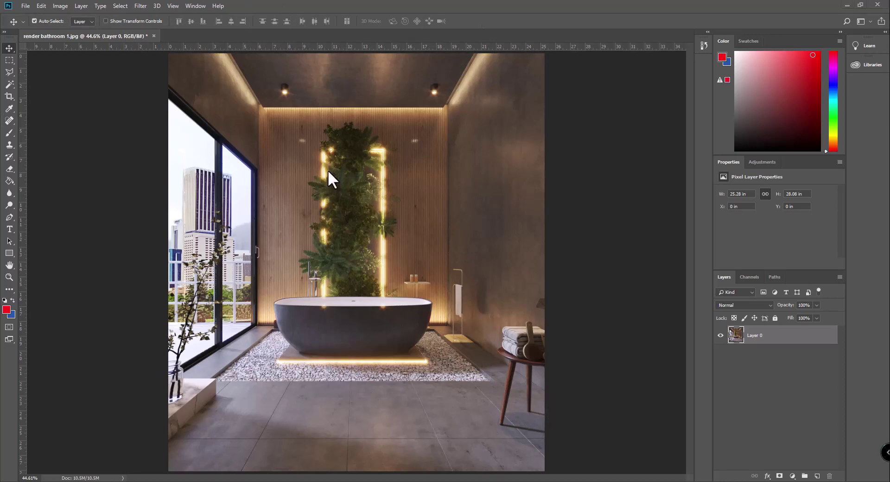
left_click(141, 6)
left_click(175, 64)
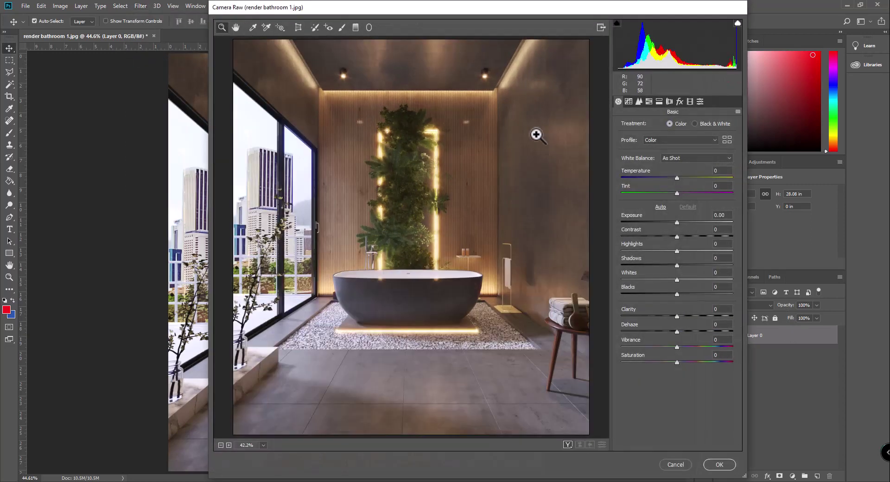
- In Camera Raw's Basic tab, set Exposure +0.10, Clarity +39 and Dehaze +8
left_click_drag(550, 10, 469, 15)
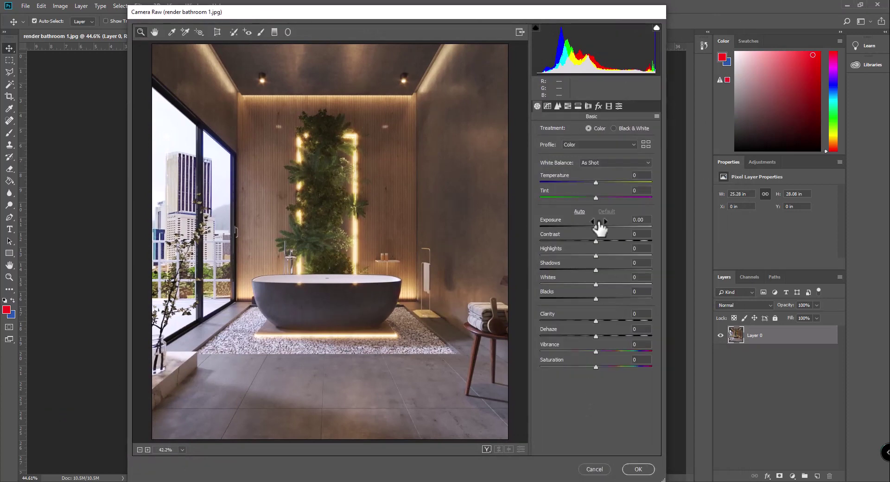
mouse_move(596, 225)
left_mouse_down()
mouse_move(598, 256)
mouse_move(621, 255)
mouse_move(606, 259)
left_mouse_up()
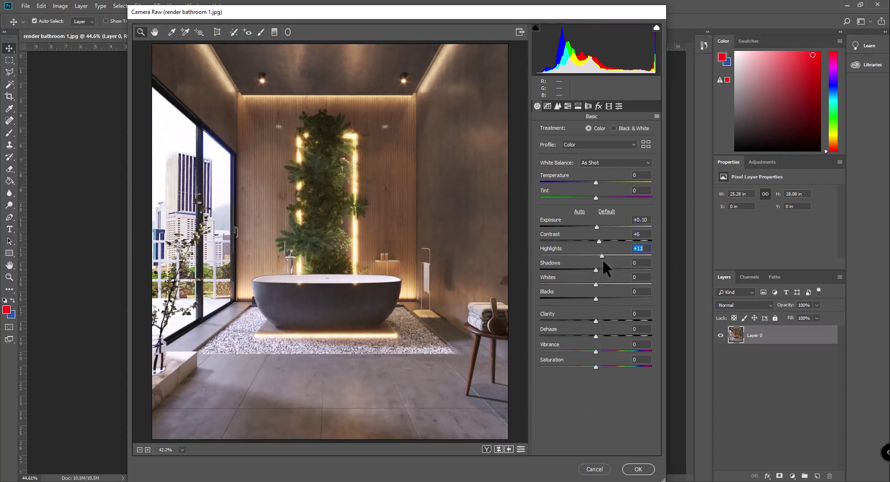
left_click_drag(594, 321, 618, 321)
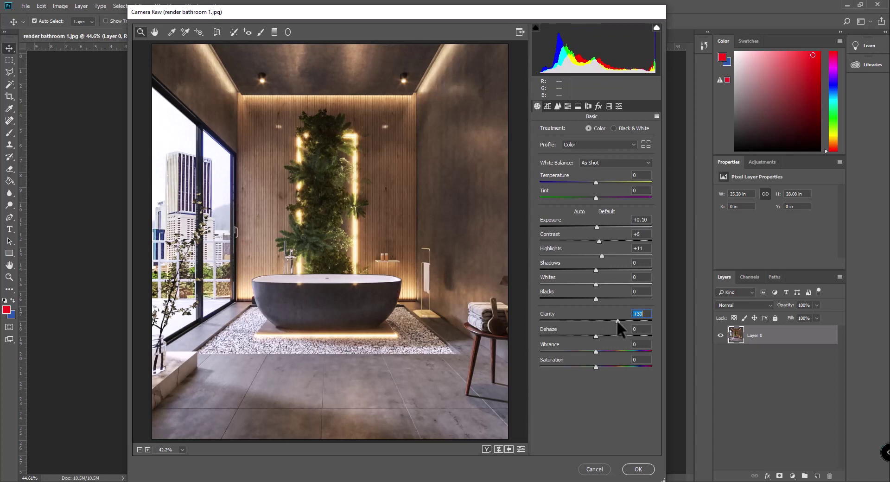
left_click_drag(597, 336, 603, 337)
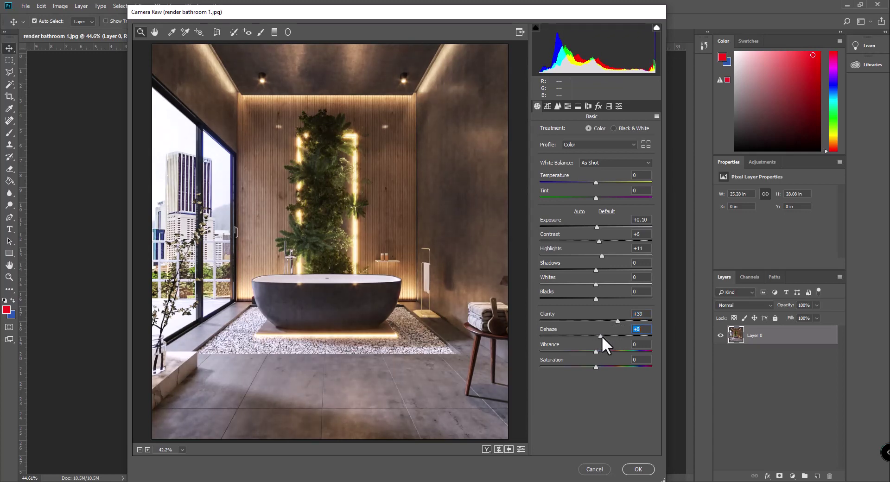
- In the Detail tab, set Sharpening Amount 33 and Masking 18
left_click(558, 106)
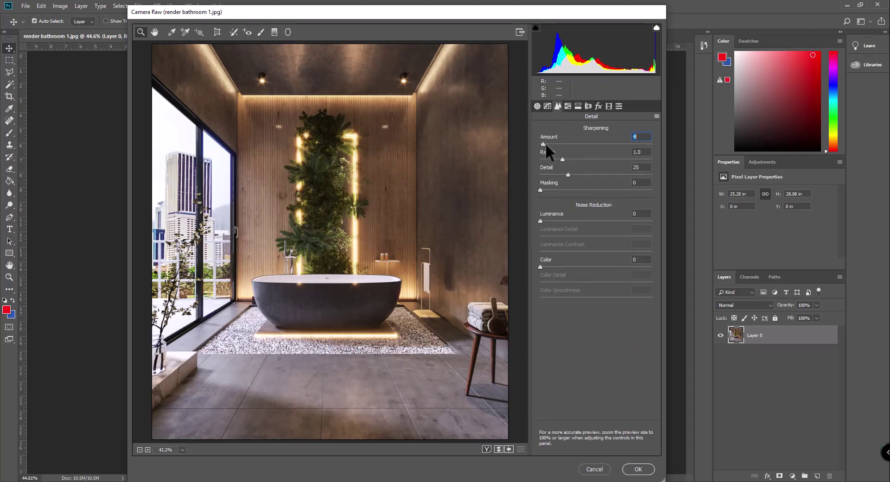
left_click_drag(546, 145, 560, 144)
left_click_drag(541, 190, 559, 190)
- In HSL, set Luminance Oranges +21, Greens +100 and Saturation Oranges +23, and adjust Yellows
left_click(567, 107)
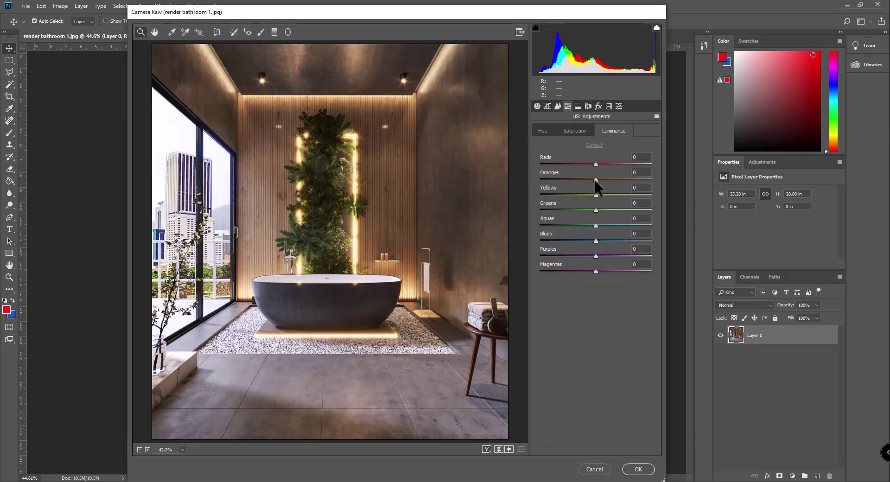
left_click_drag(596, 179, 616, 181)
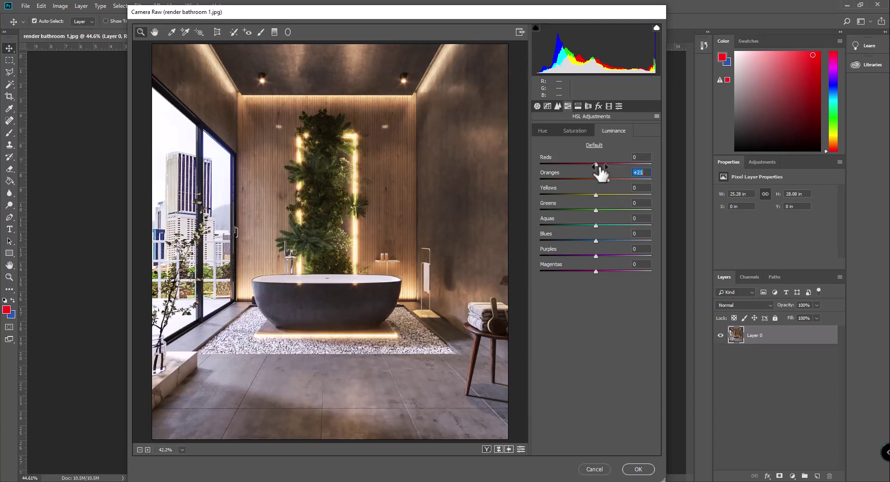
left_click(577, 132)
left_click_drag(597, 178, 608, 179)
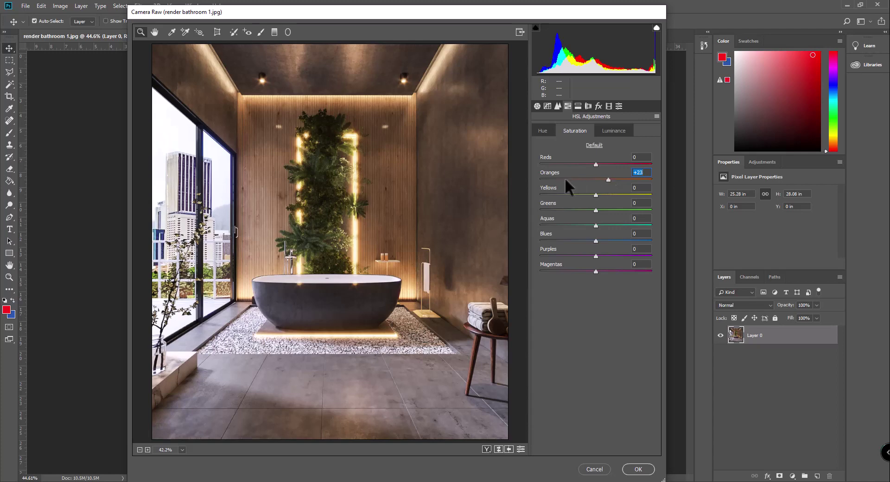
left_click(609, 132)
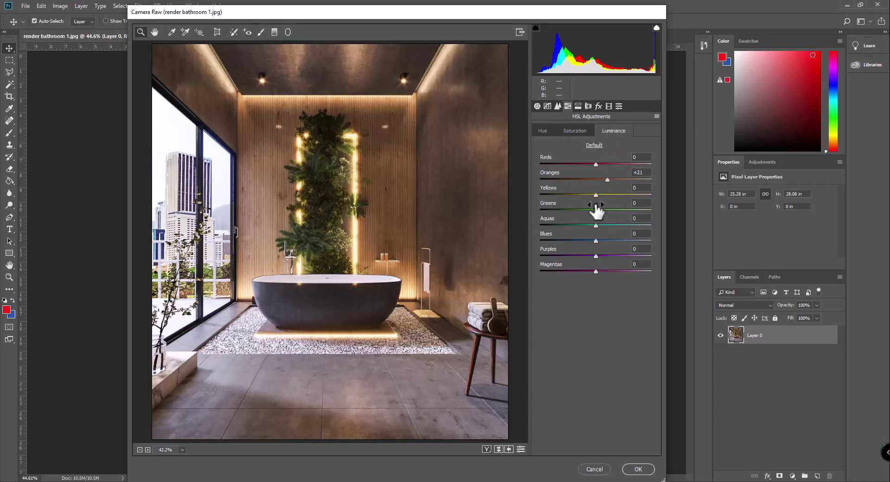
left_click_drag(597, 208, 630, 221)
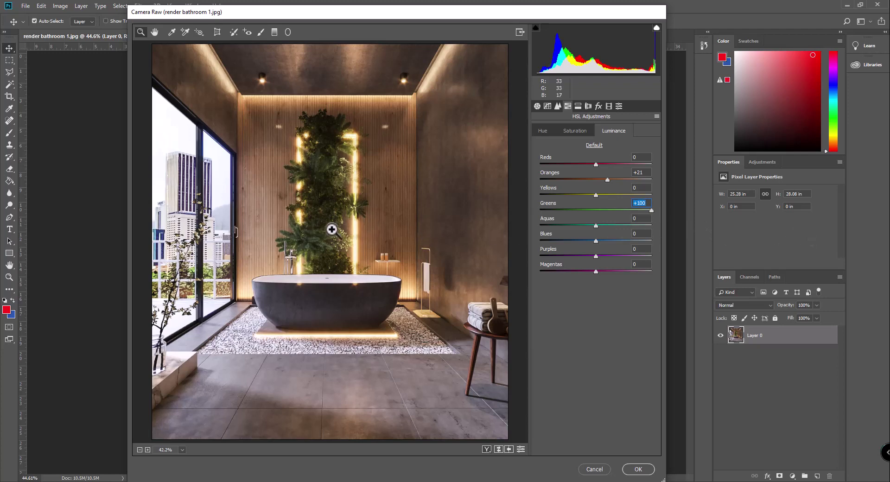
mouse_move(596, 195)
left_mouse_down()
mouse_move(643, 196)
mouse_move(599, 196)
mouse_move(596, 250)
mouse_move(510, 247)
mouse_move(688, 244)
mouse_move(590, 245)
mouse_move(594, 271)
left_mouse_up()
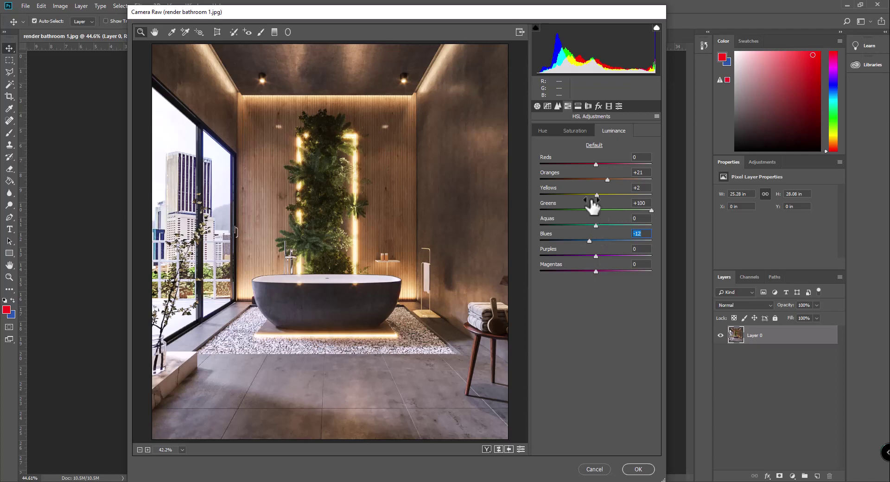
- Set Reds luminance to +100 and apply the Camera Raw grade with OK
left_click(573, 129)
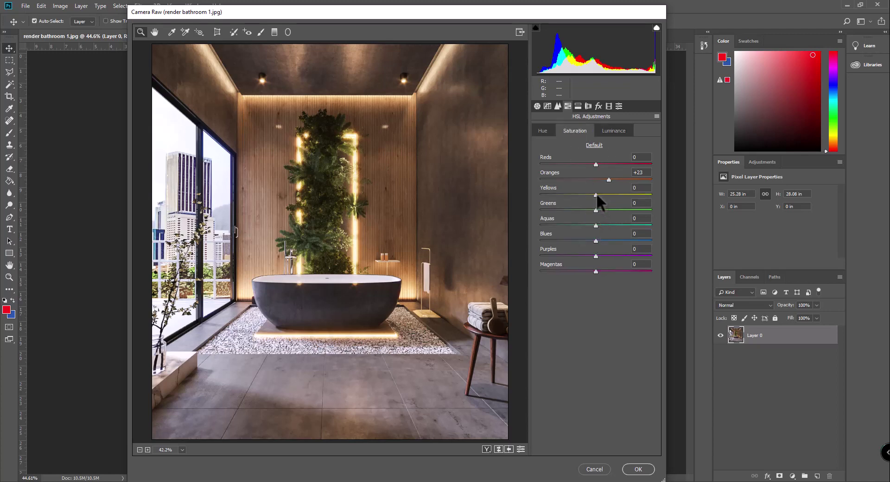
left_click(616, 127)
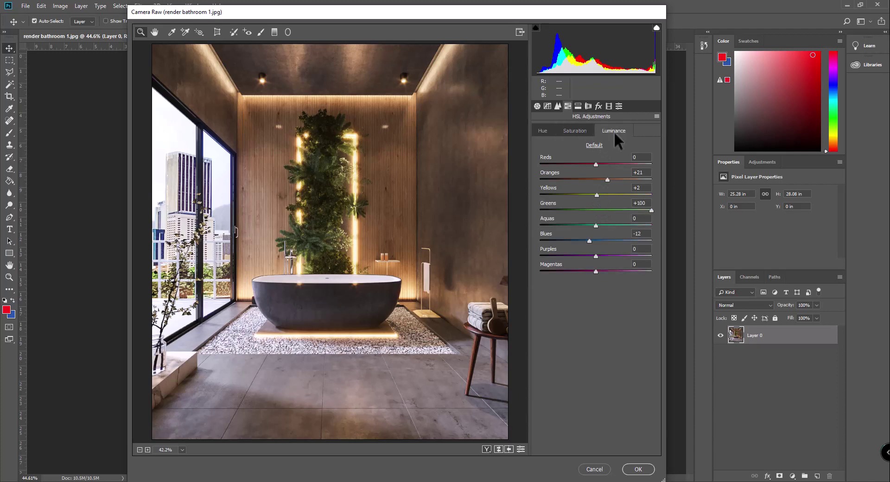
left_click_drag(595, 164, 655, 172)
type("-88")
key("Return")
type("100")
key("Return")
left_click(641, 469)
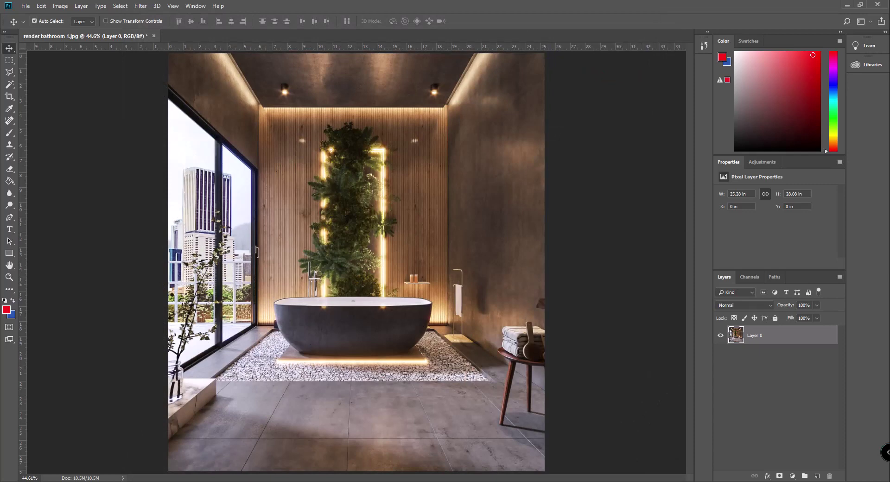
- Add a Color Lookup layer using the Kodak 5218 Kodak 2383 3DLUT at 60% opacity
left_click(792, 477)
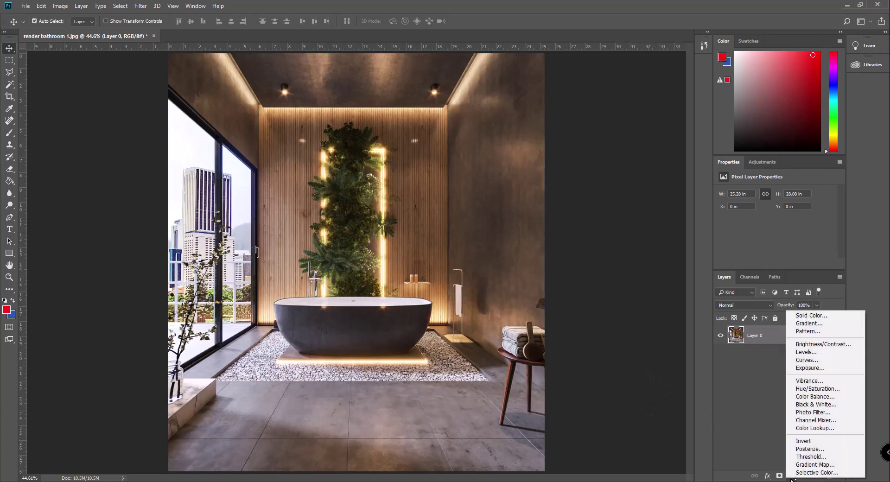
left_click(814, 428)
left_click(788, 193)
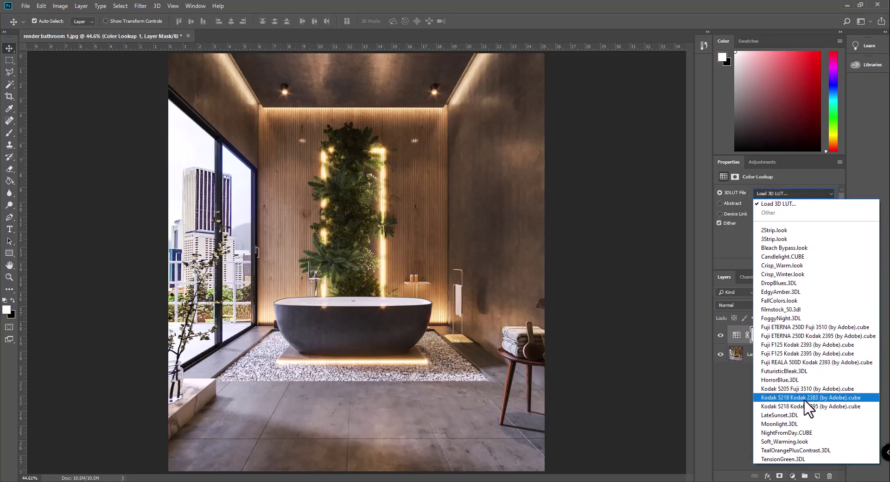
left_click(802, 400)
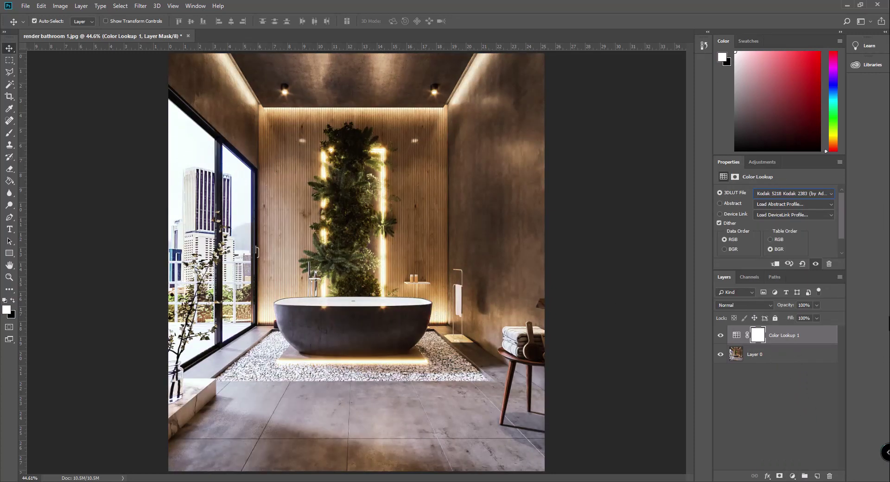
left_click(817, 305)
left_click_drag(809, 315, 806, 315)
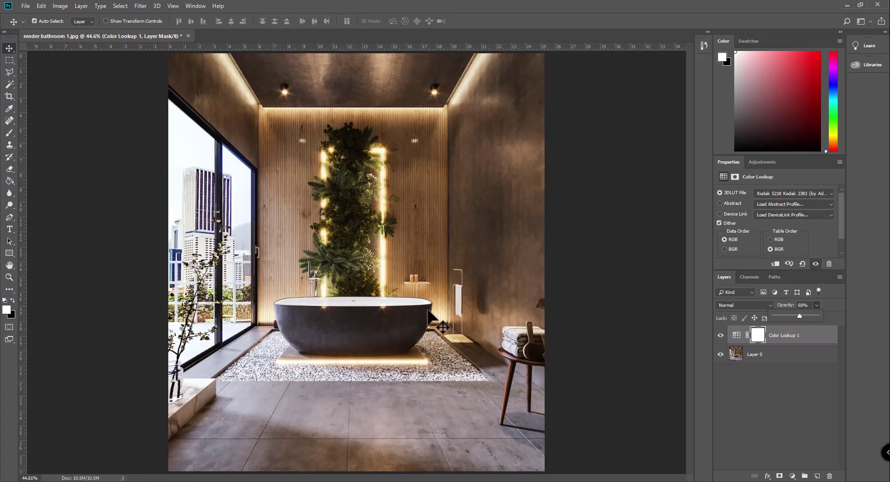
key("ctrl")
- Save the render as JPEG 'render bathroom 1postproo' at Quality 12, then open File Explorer
left_click(23, 6)
left_click(41, 107)
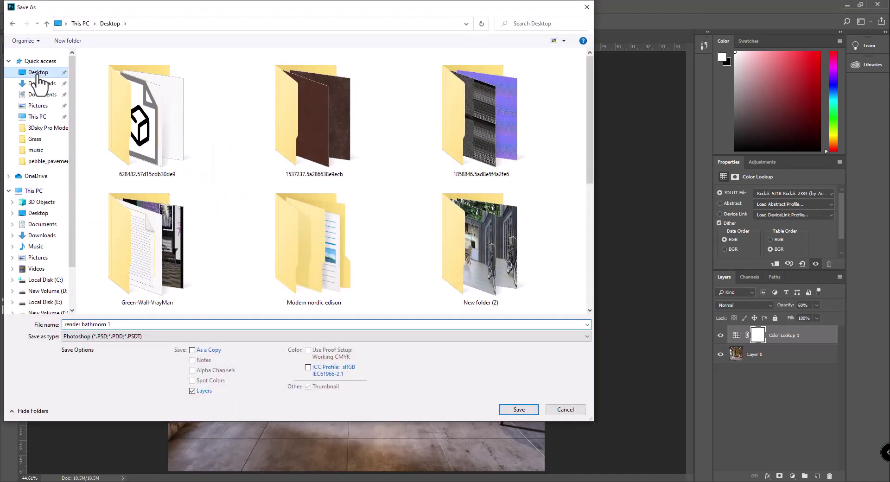
left_click(99, 337)
left_click(53, 405)
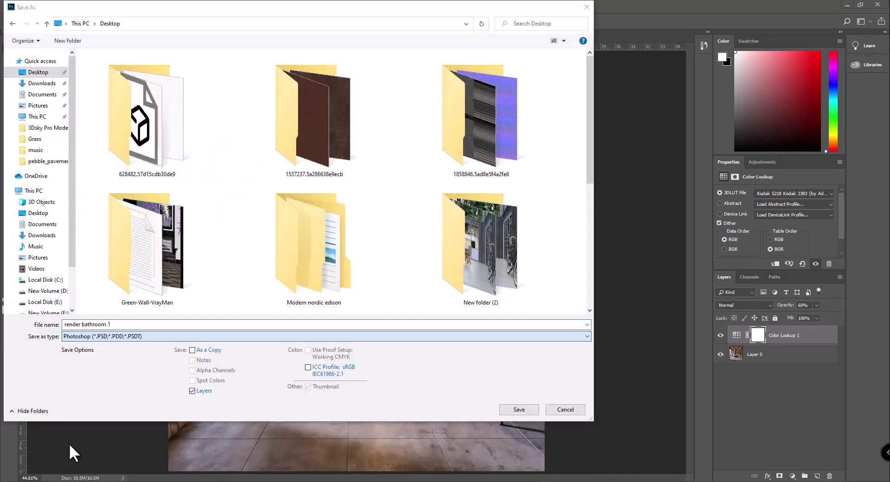
left_click(95, 337)
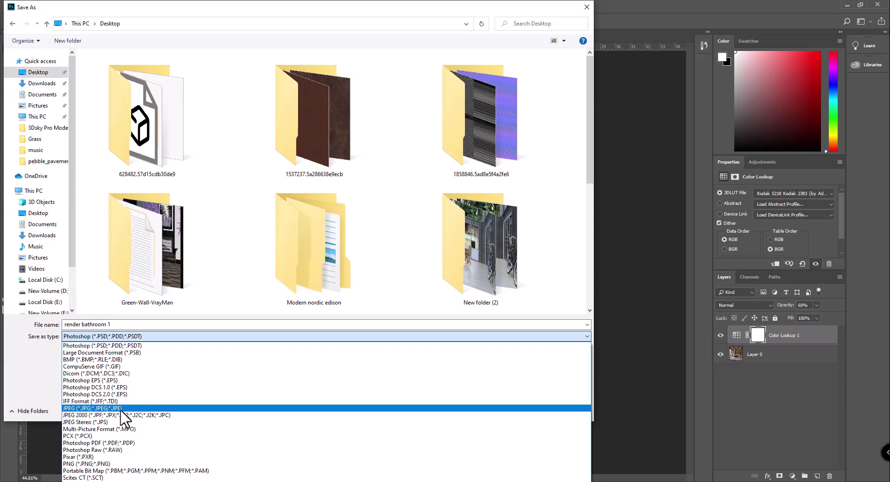
left_click(121, 408)
double_click(125, 325)
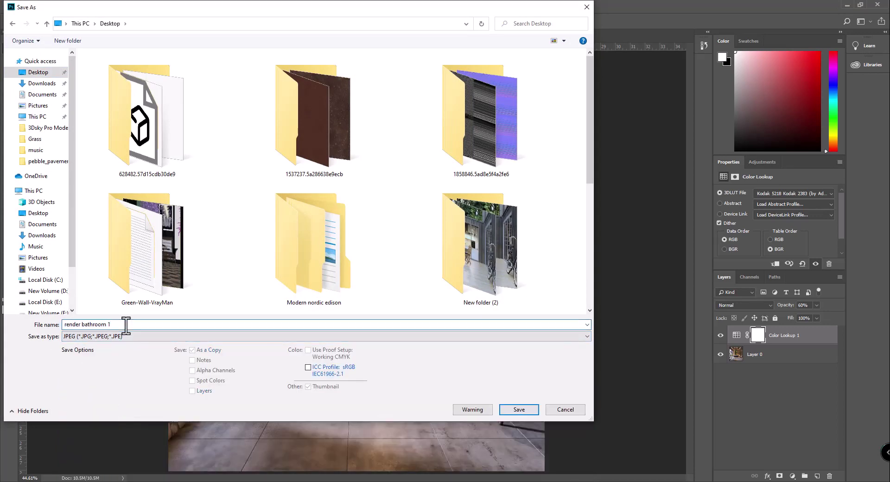
type("postproo")
left_click(524, 413)
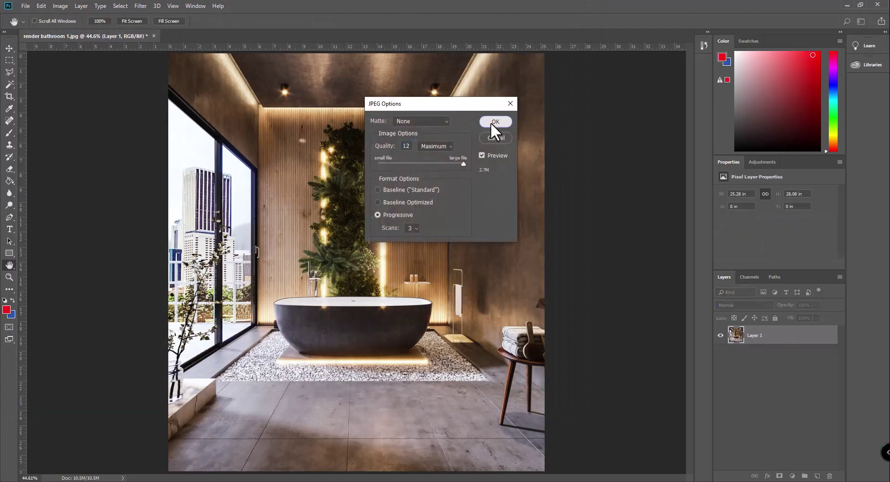
left_click(490, 121)
key("super+e")
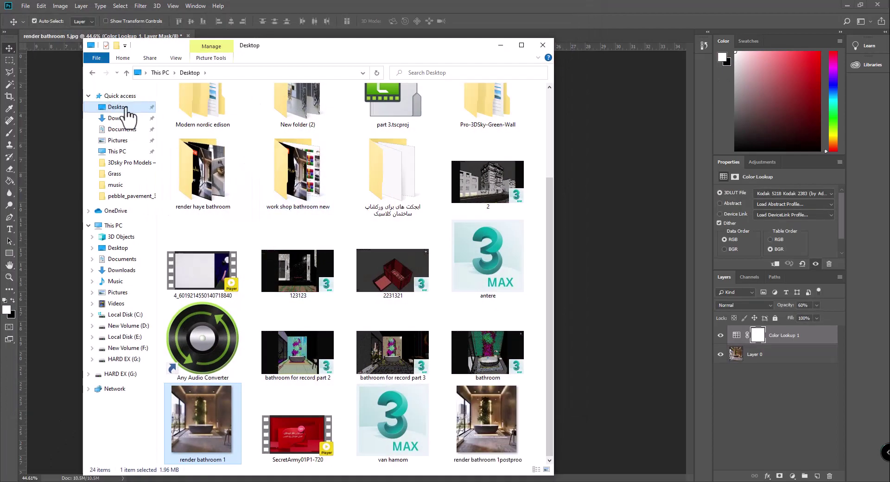
- Open render bathroom 1.jpg in Photos and flip between it and render bathroom 1postproo
scroll(493, 139, "down", 3)
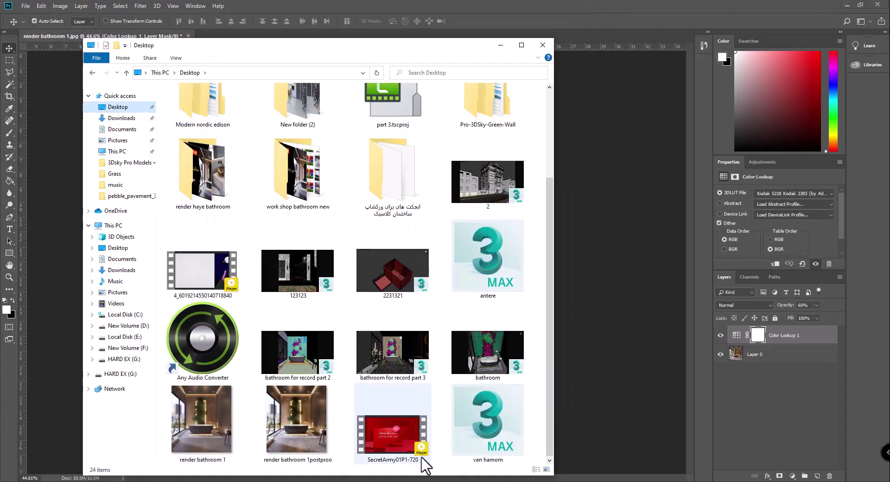
double_click(218, 427)
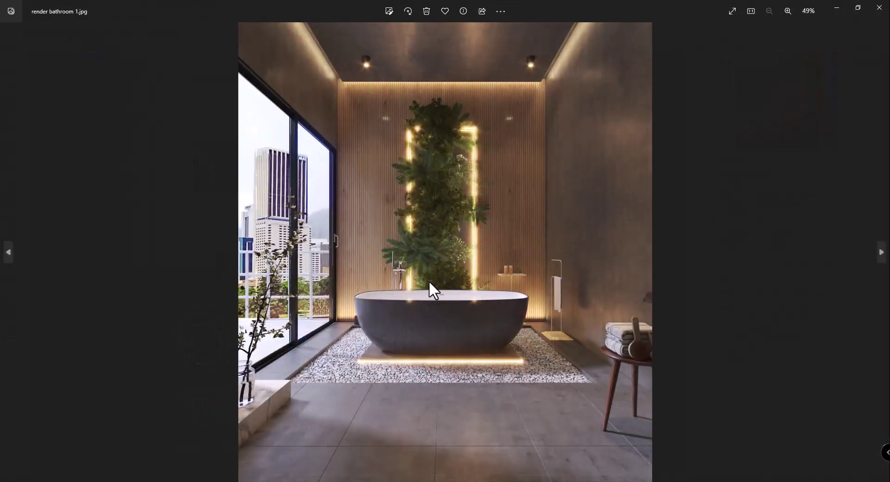
key("Right")
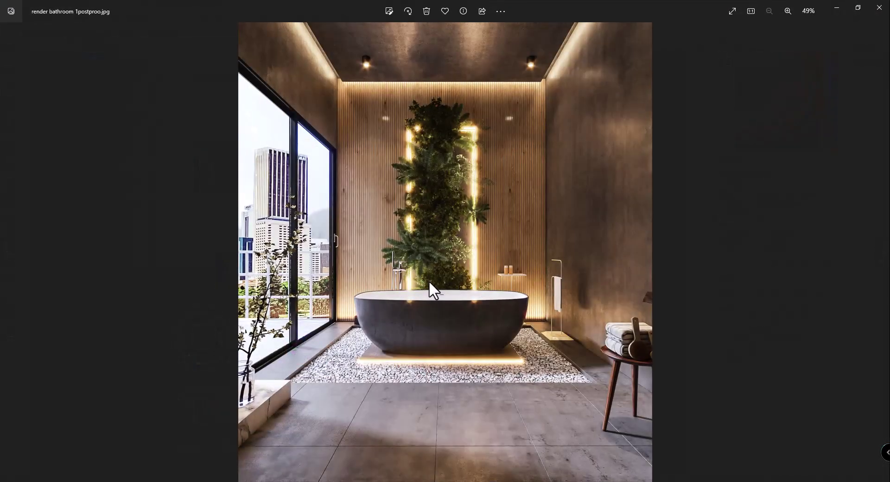
key("Left")
key("Right")
key("Left")
key("Right")
key("Left")
key("Right")
key("Left")
key("Right")
- Zoom and pan across the graded render to inspect its details
scroll(466, 416, "up", 3)
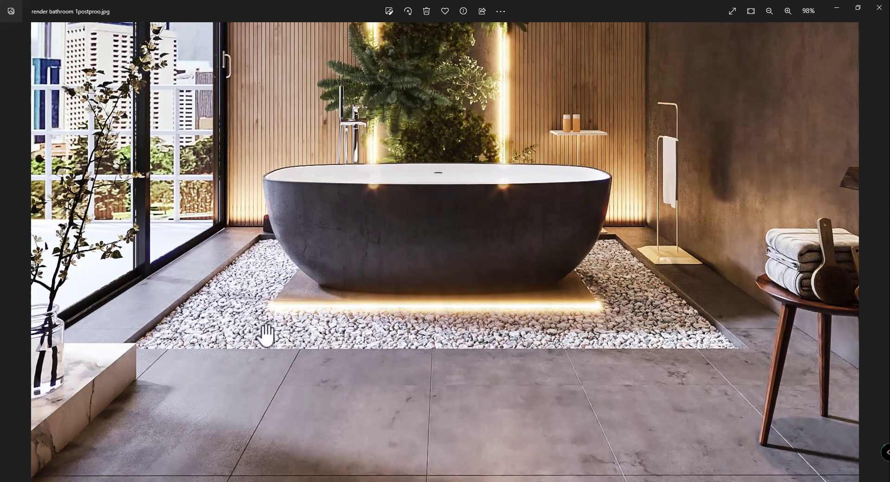
scroll(208, 296, "up", 1)
scroll(323, 395, "up", 1)
scroll(275, 393, "up", 1)
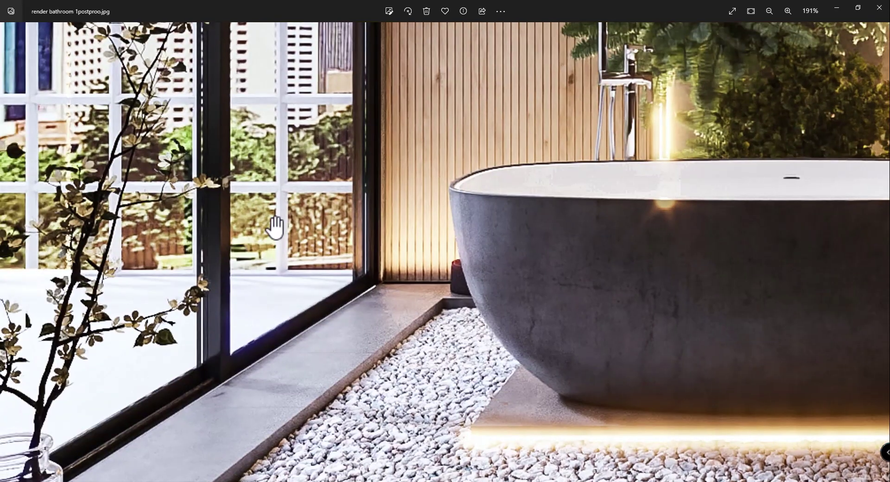
scroll(275, 393, "up", 1)
scroll(275, 393, "down", 1)
scroll(260, 346, "down", 1)
scroll(316, 258, "down", 2)
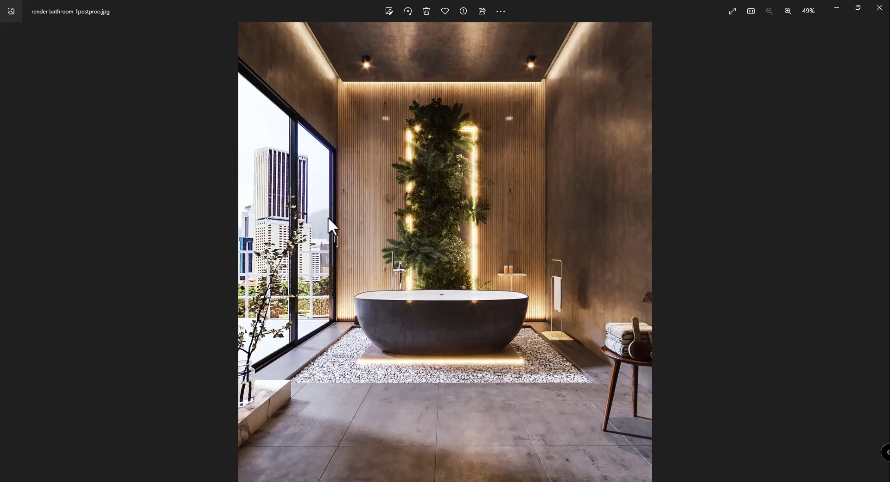
scroll(435, 116, "up", 2)
left_click_drag(433, 131, 434, 253)
scroll(431, 248, "down", 2)
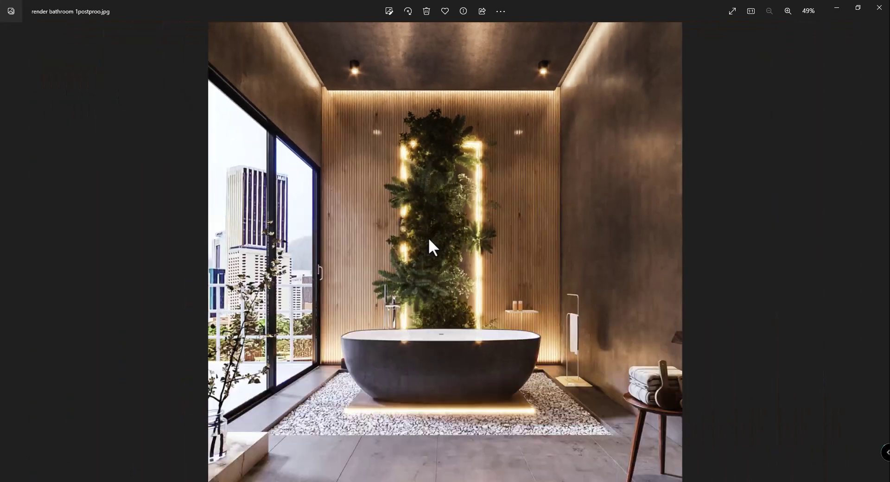